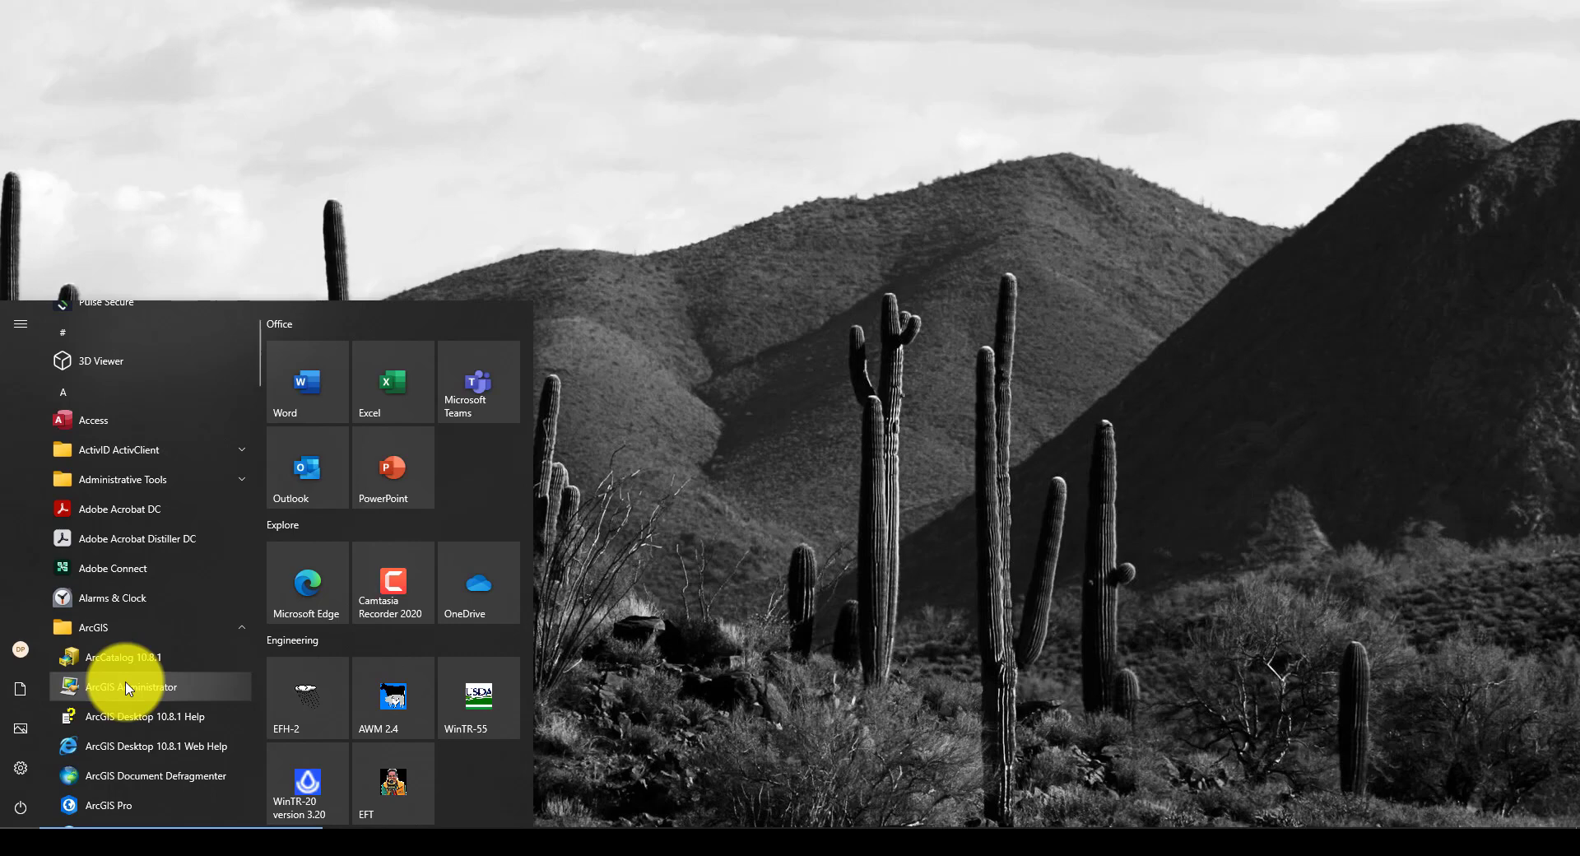
Open ArcGIS Administrator, review the borrowed Desktop licenses under Borrow/Return, and close it
left_click(127, 688)
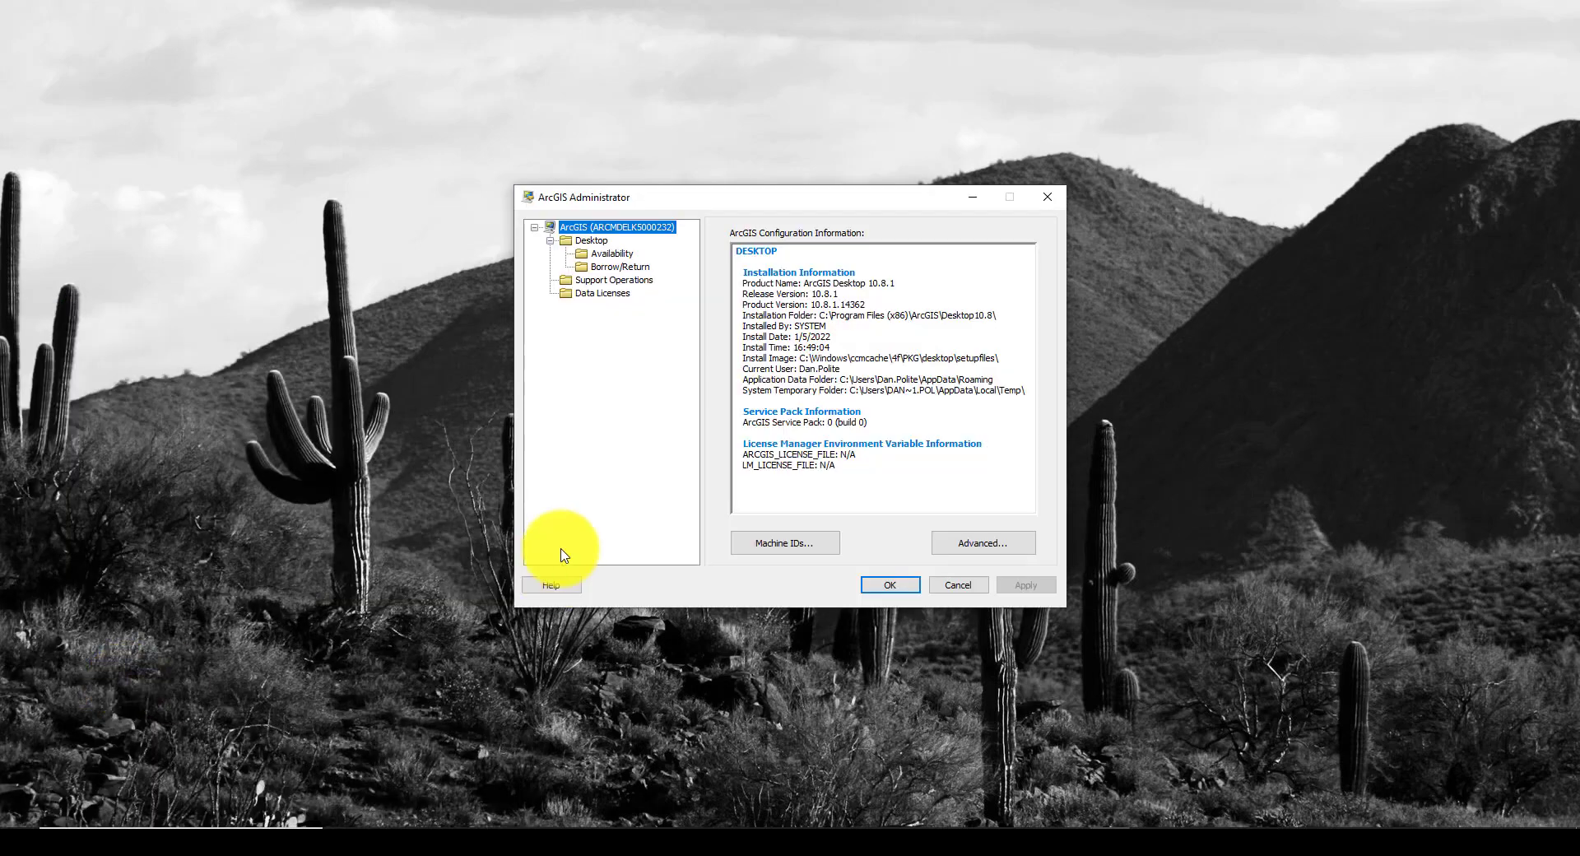
left_click(550, 240)
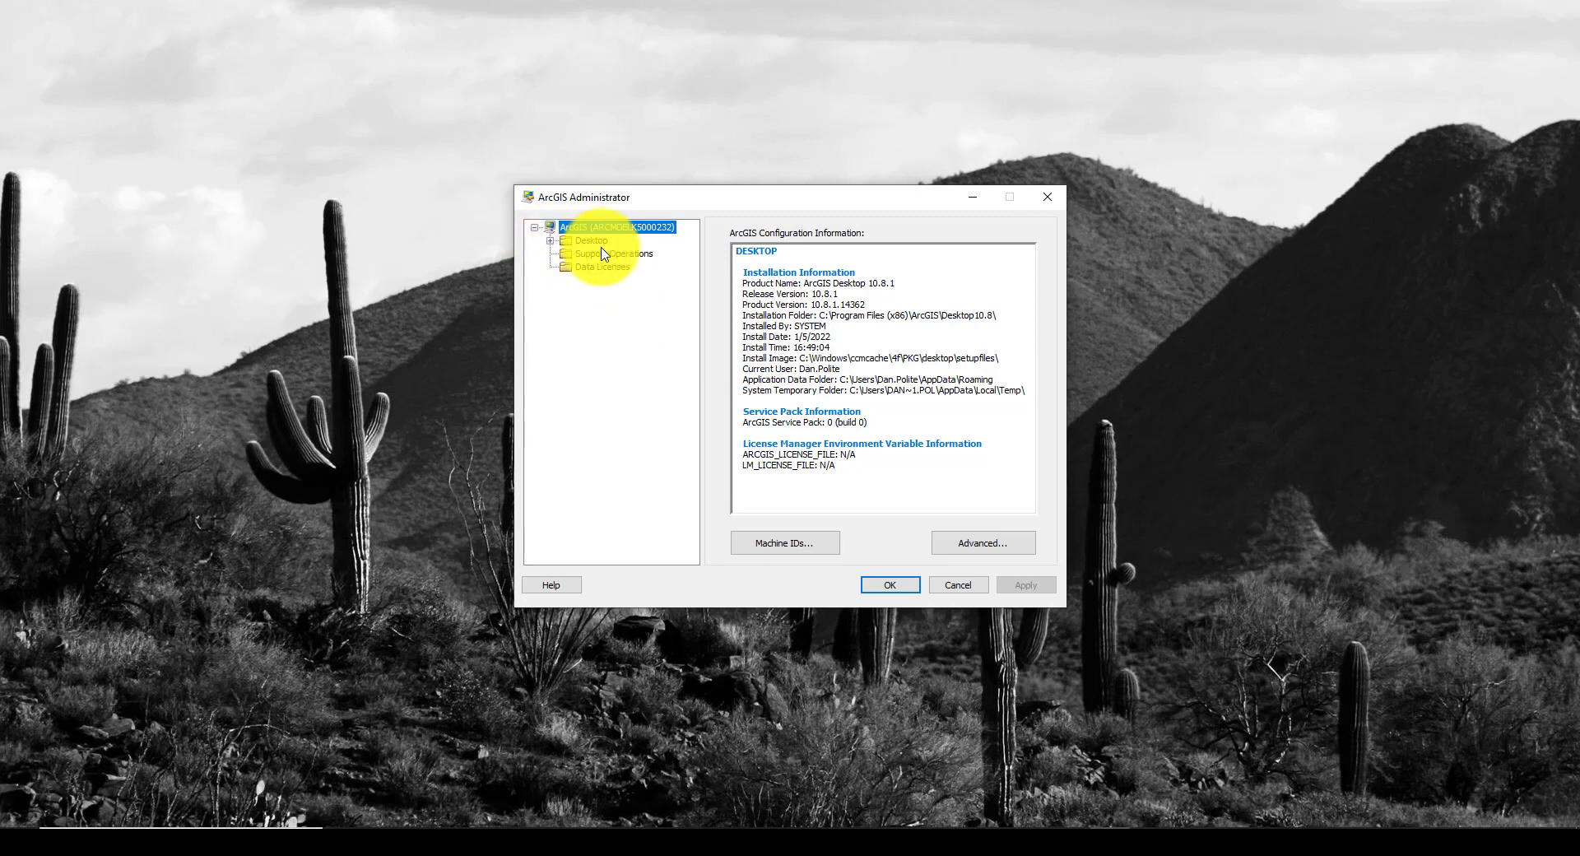
left_click(549, 241)
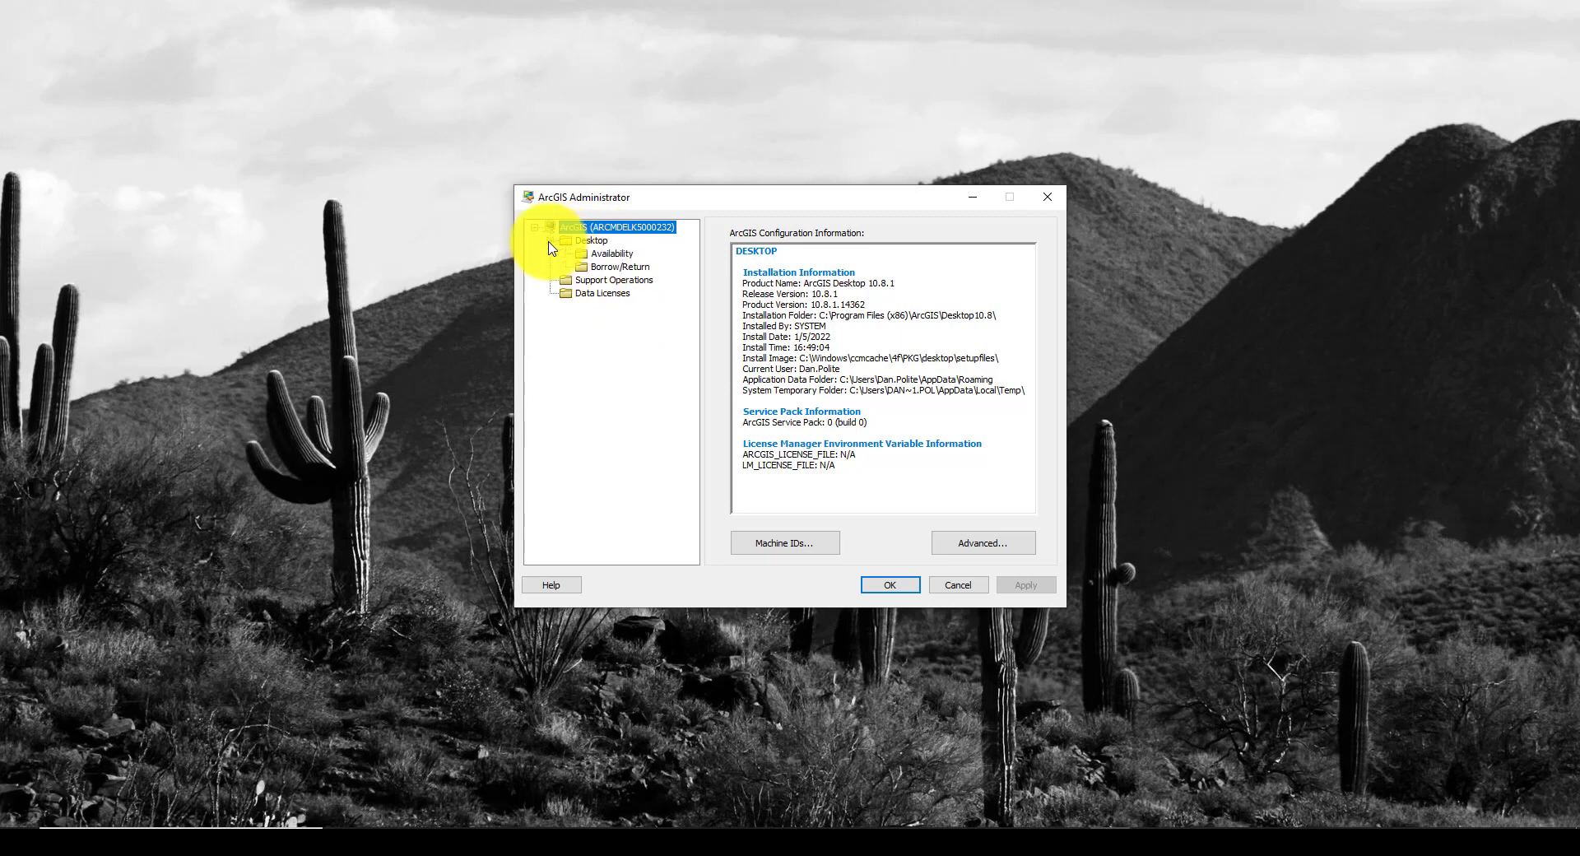
left_click(619, 267)
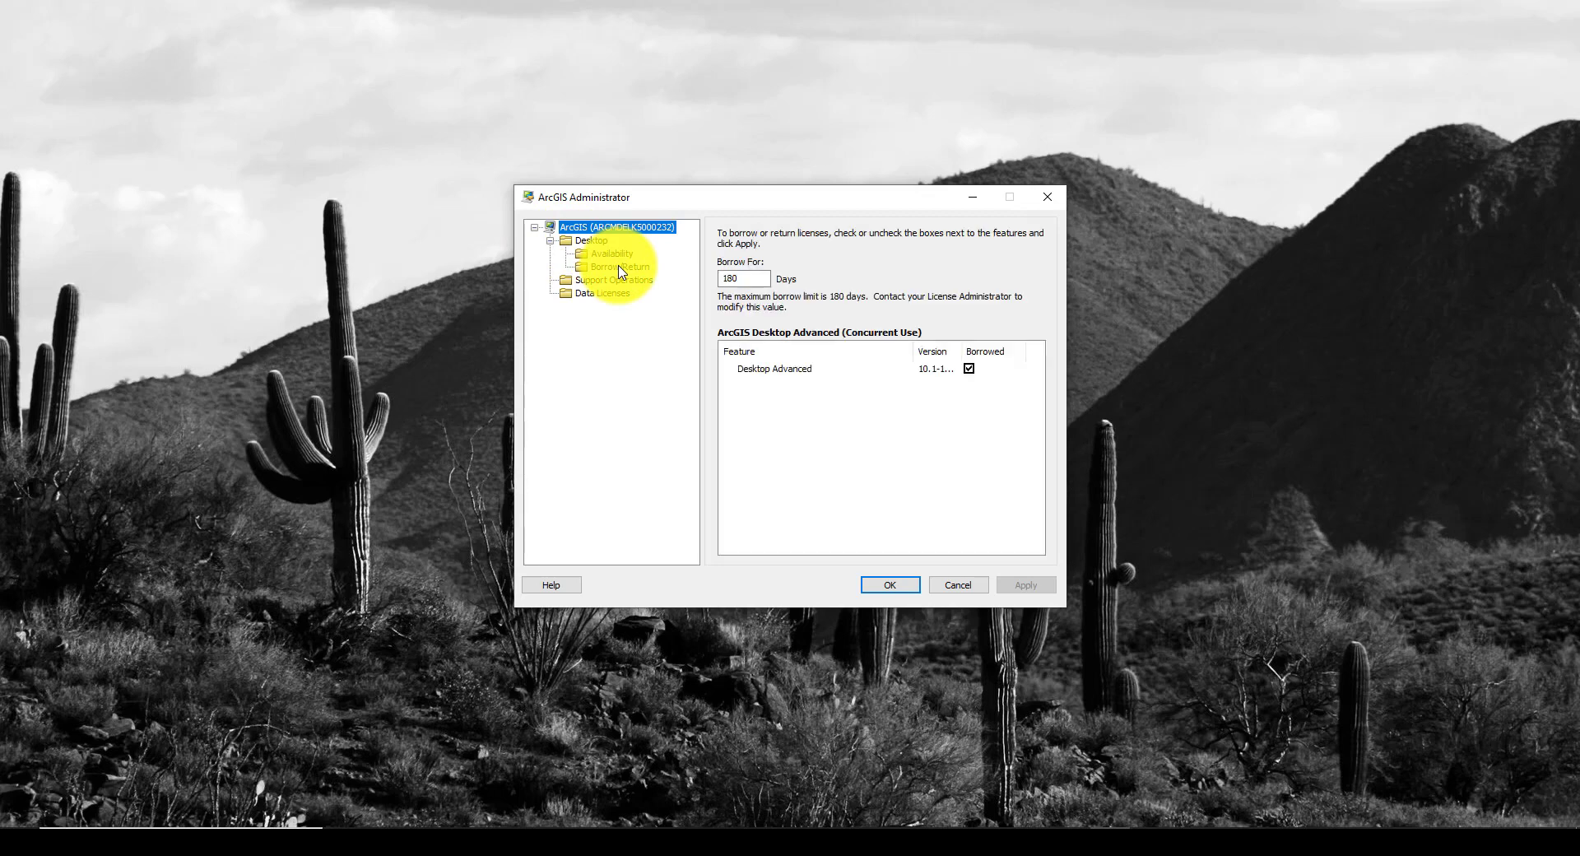
left_click(731, 281)
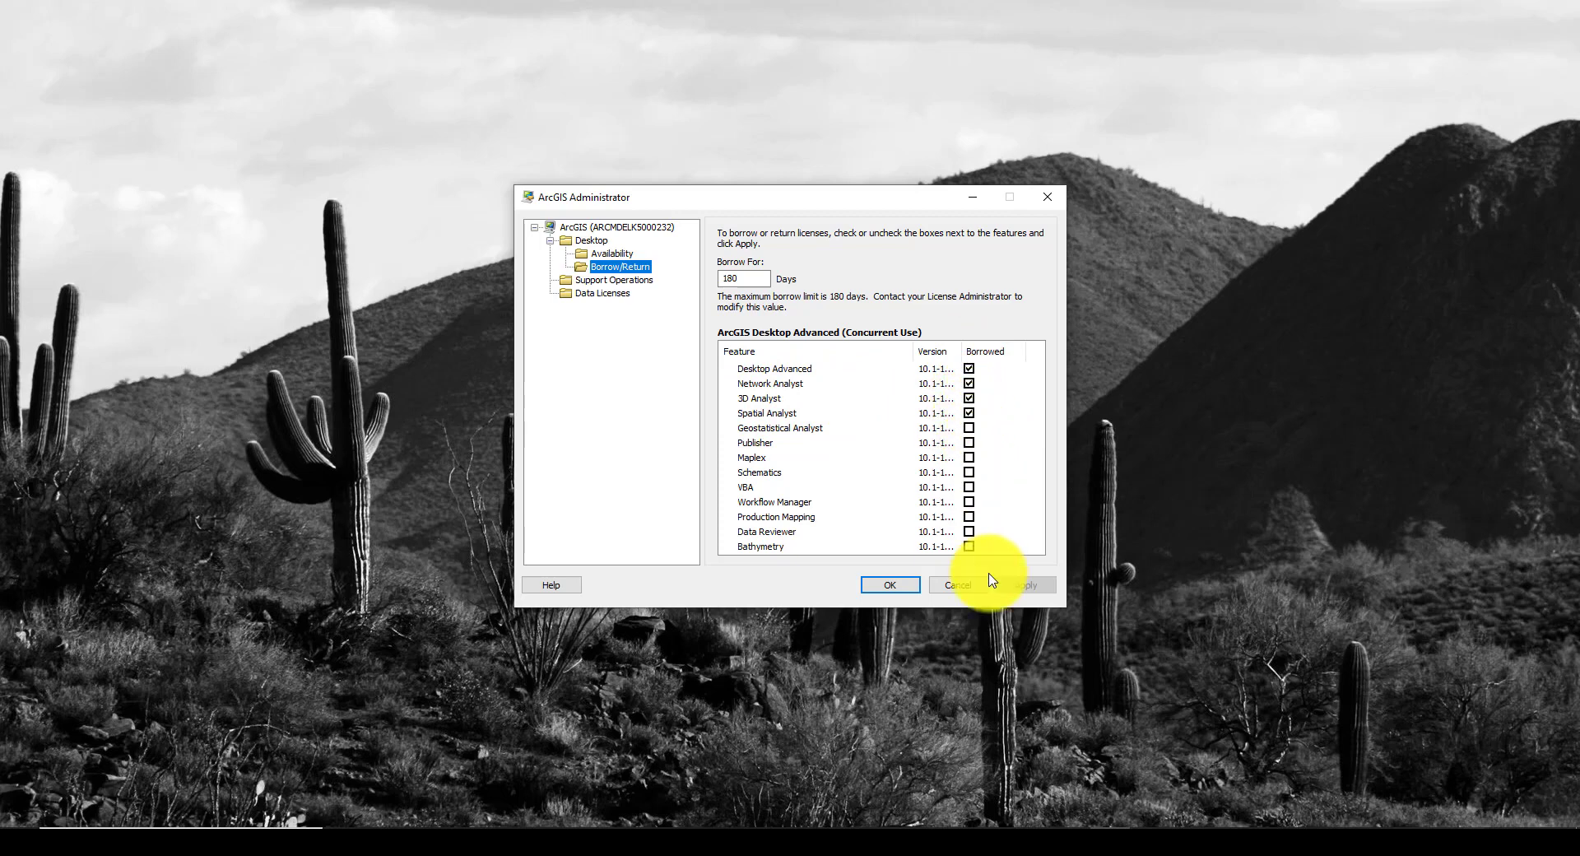
left_click(887, 591)
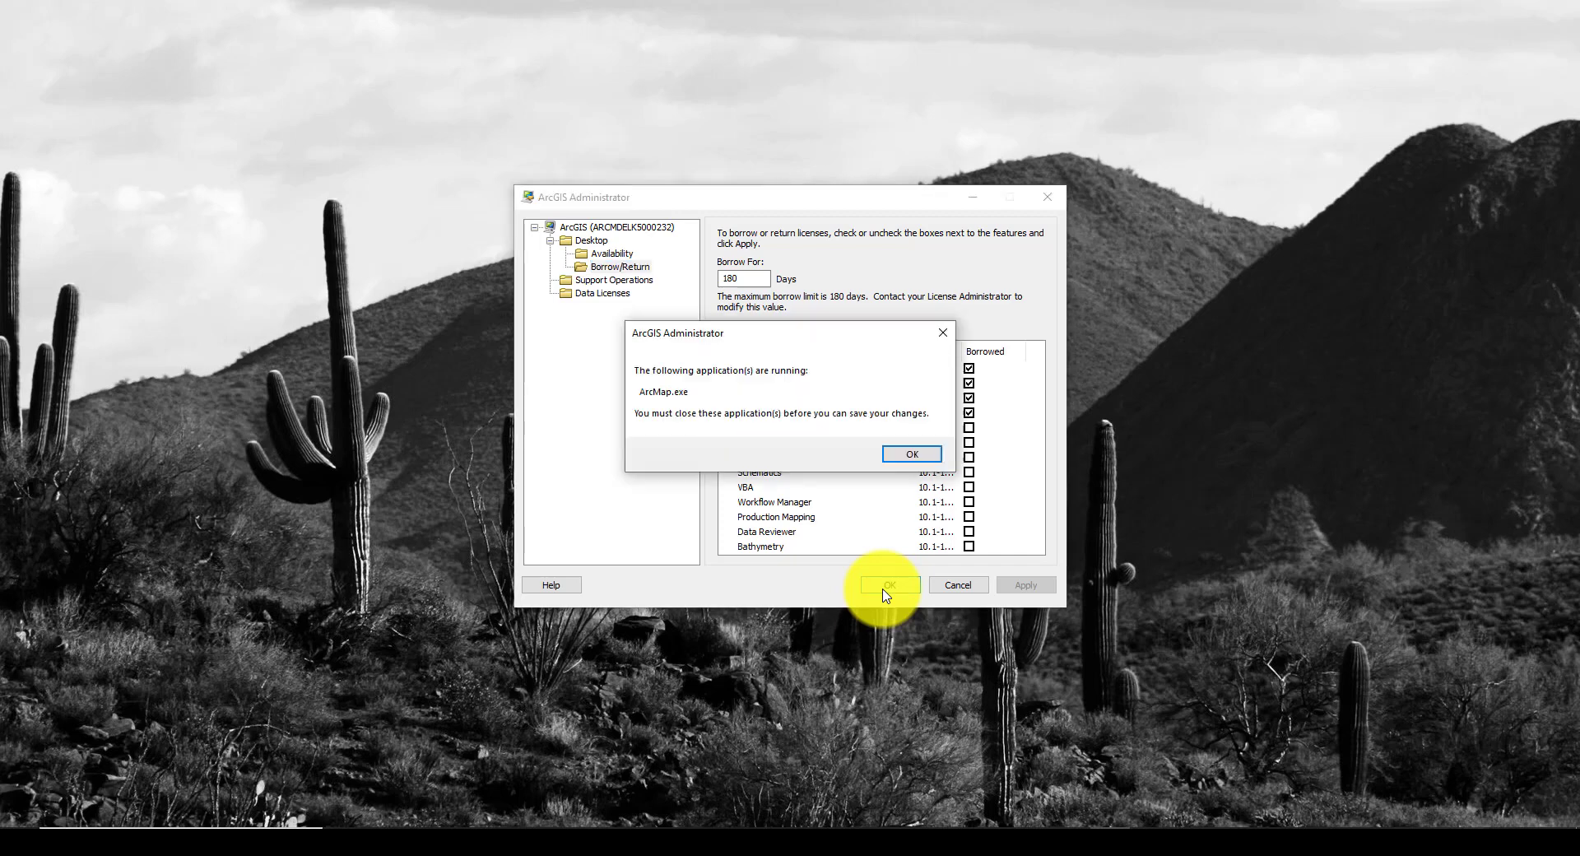
left_click(903, 458)
left_click(1046, 196)
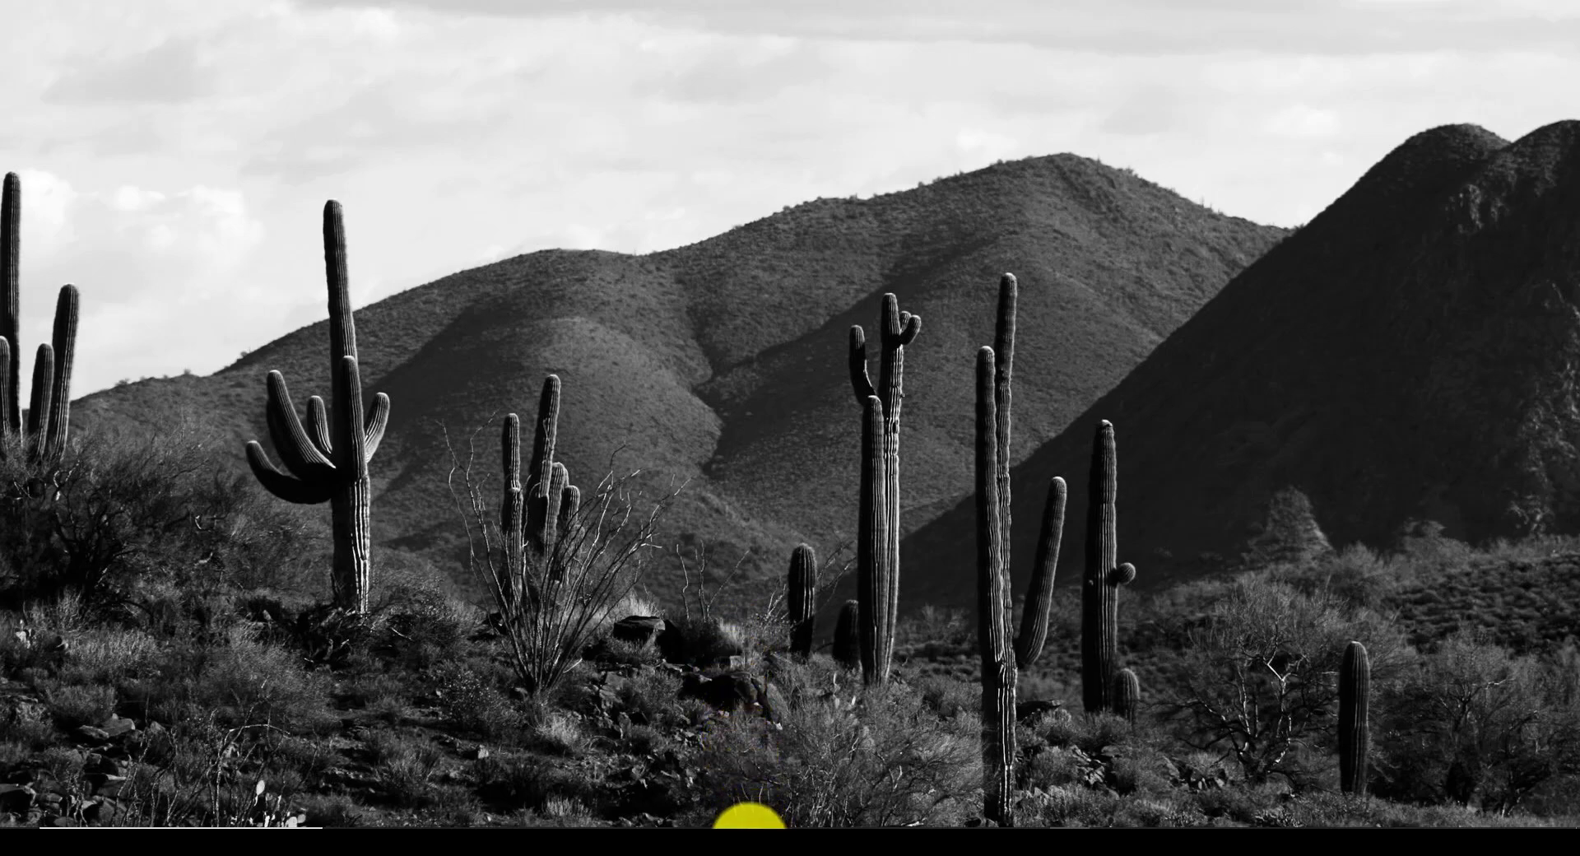
Switch to ArcMap and check the current and scratch workspace paths in the geoprocessing environment settings
left_click(750, 835)
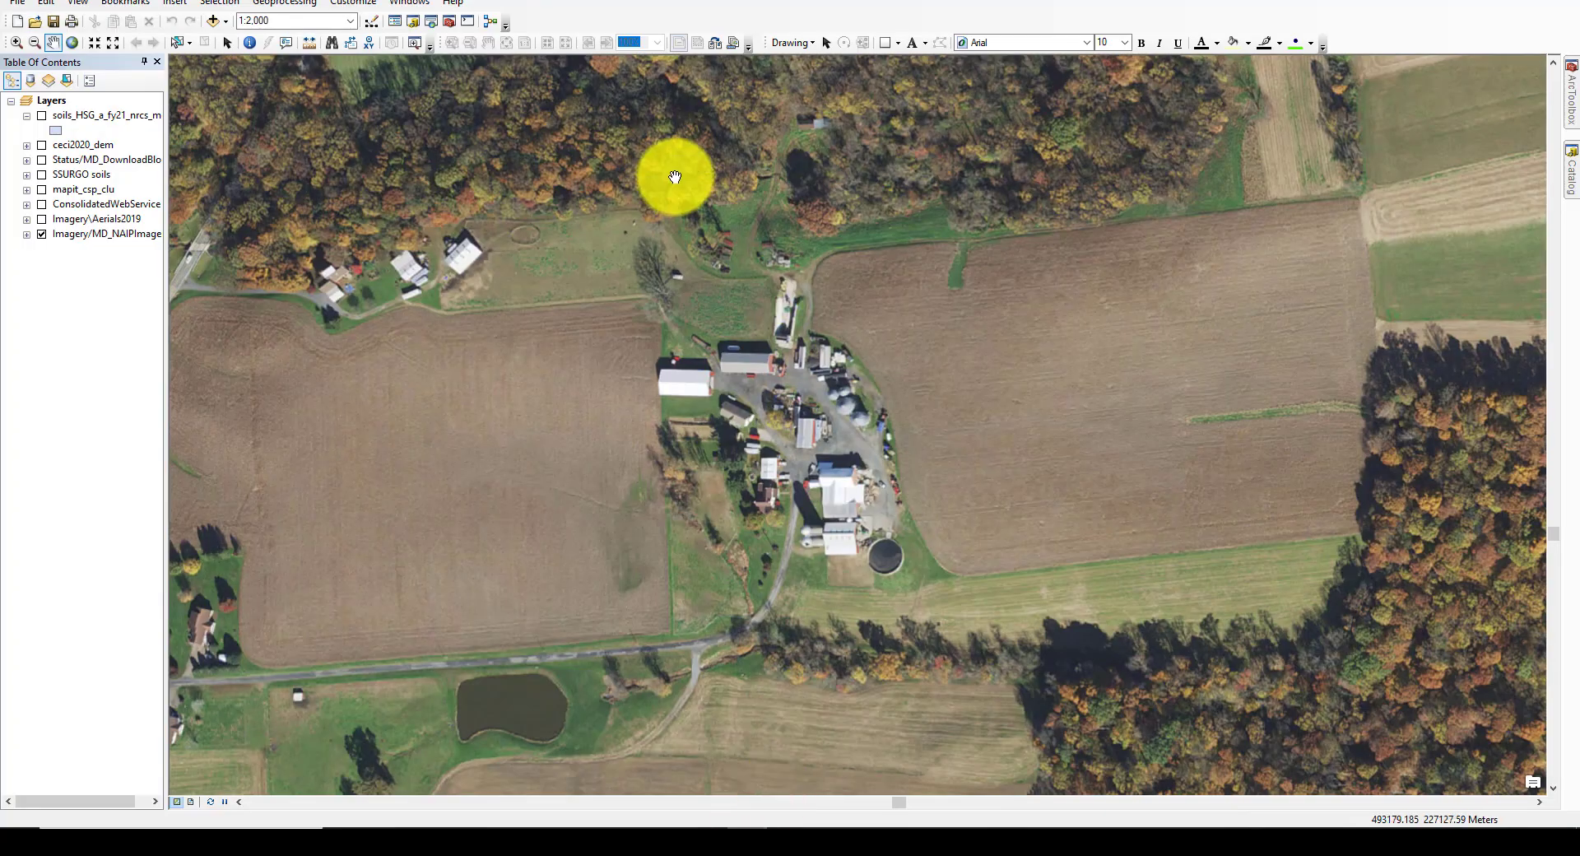
left_click(288, 4)
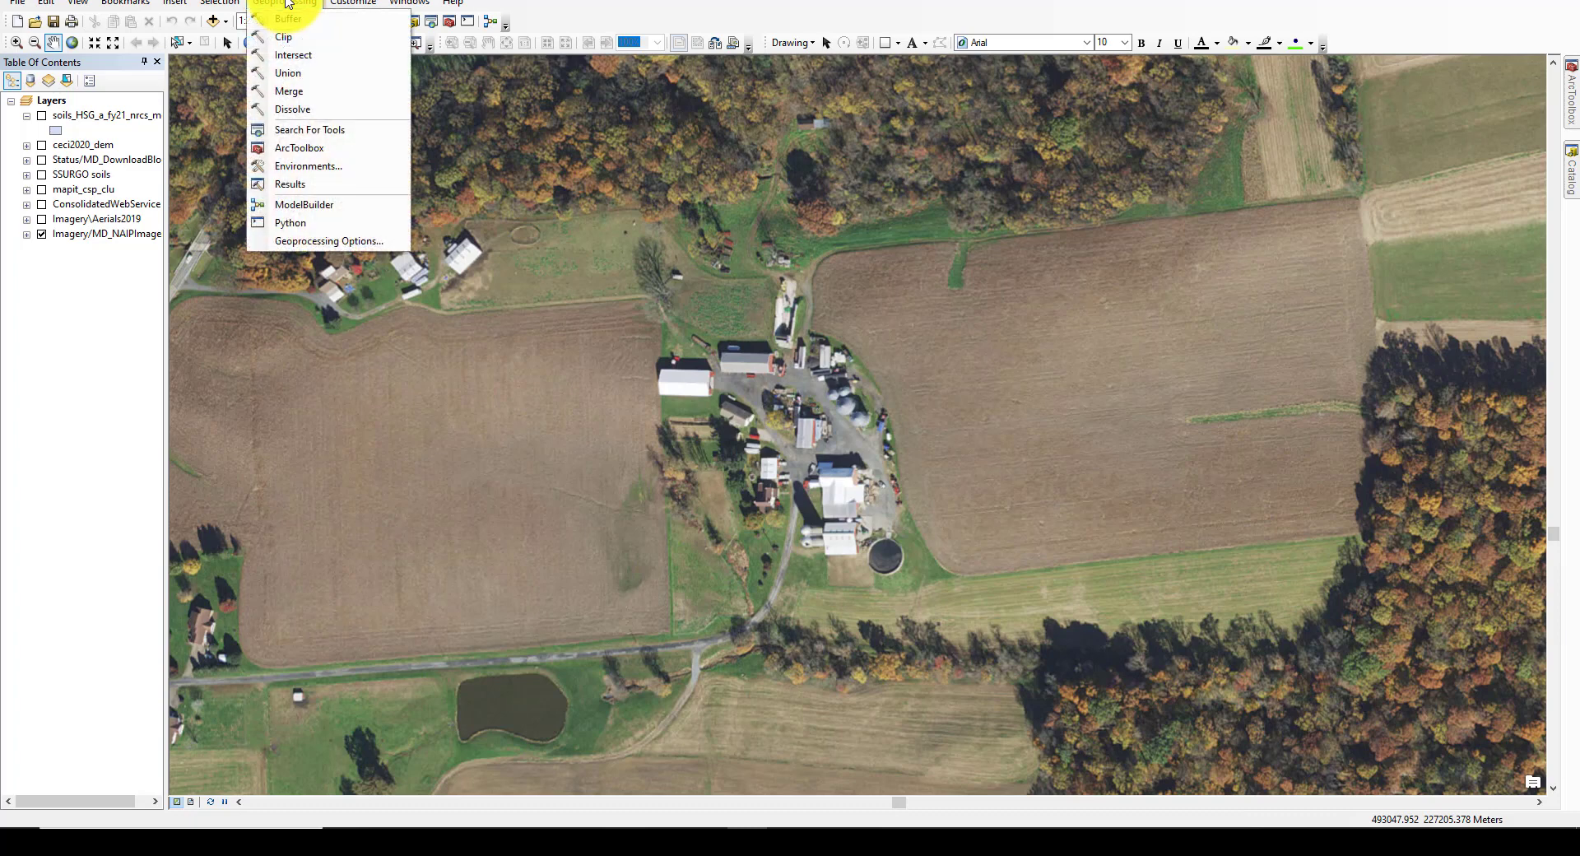
left_click(309, 166)
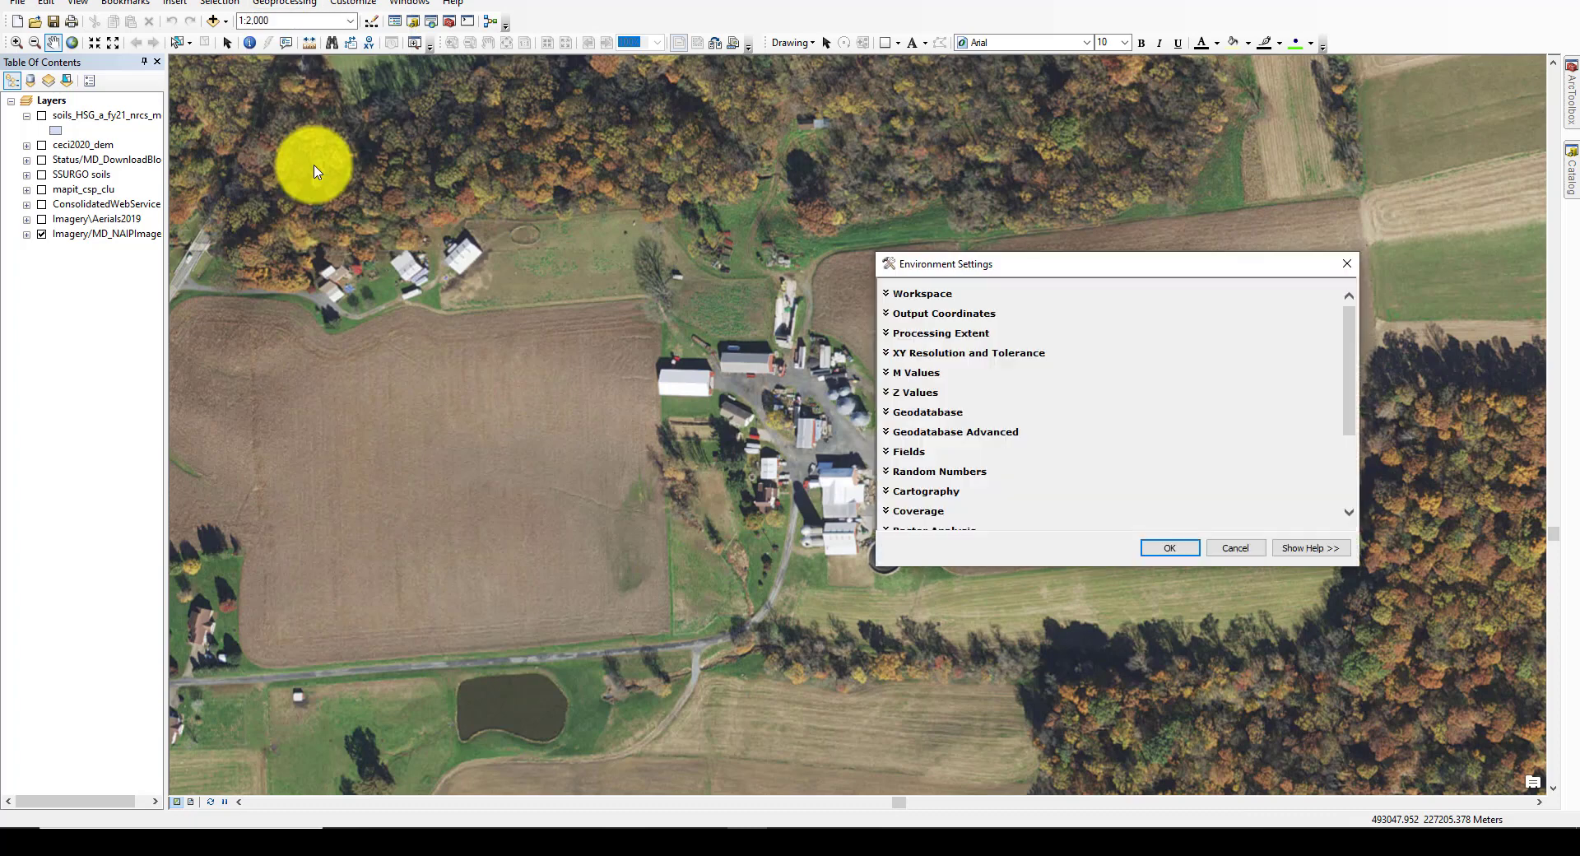
left_click(899, 296)
left_click_drag(944, 269, 690, 256)
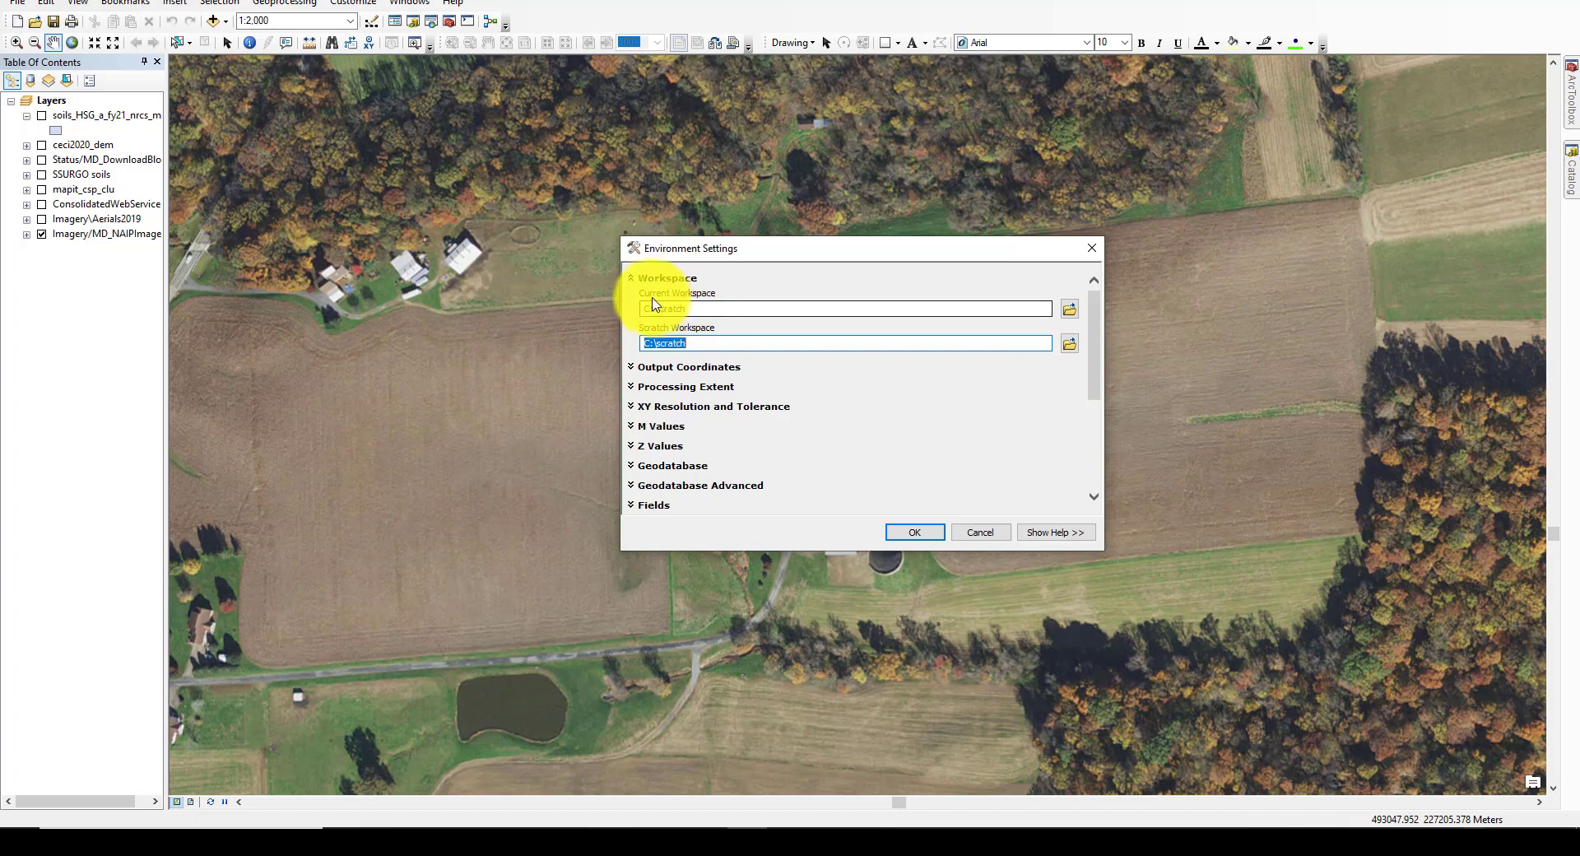
Check the Parallel Processing Factor in the environment settings and accept the settings
scroll(722, 418, "down", 3)
scroll(722, 417, "down", 1)
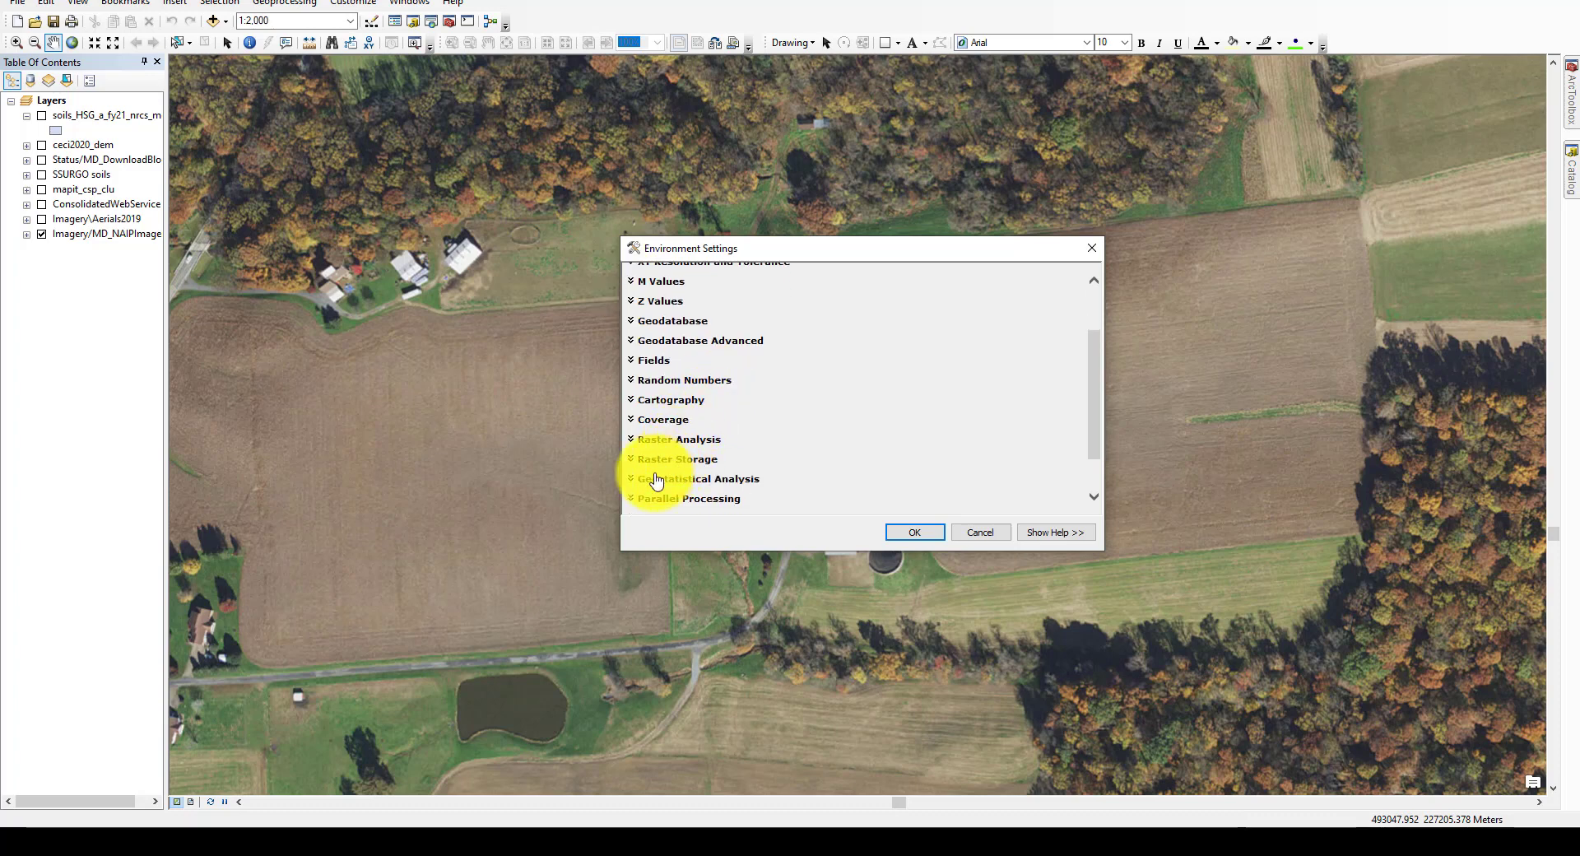
left_click(634, 501)
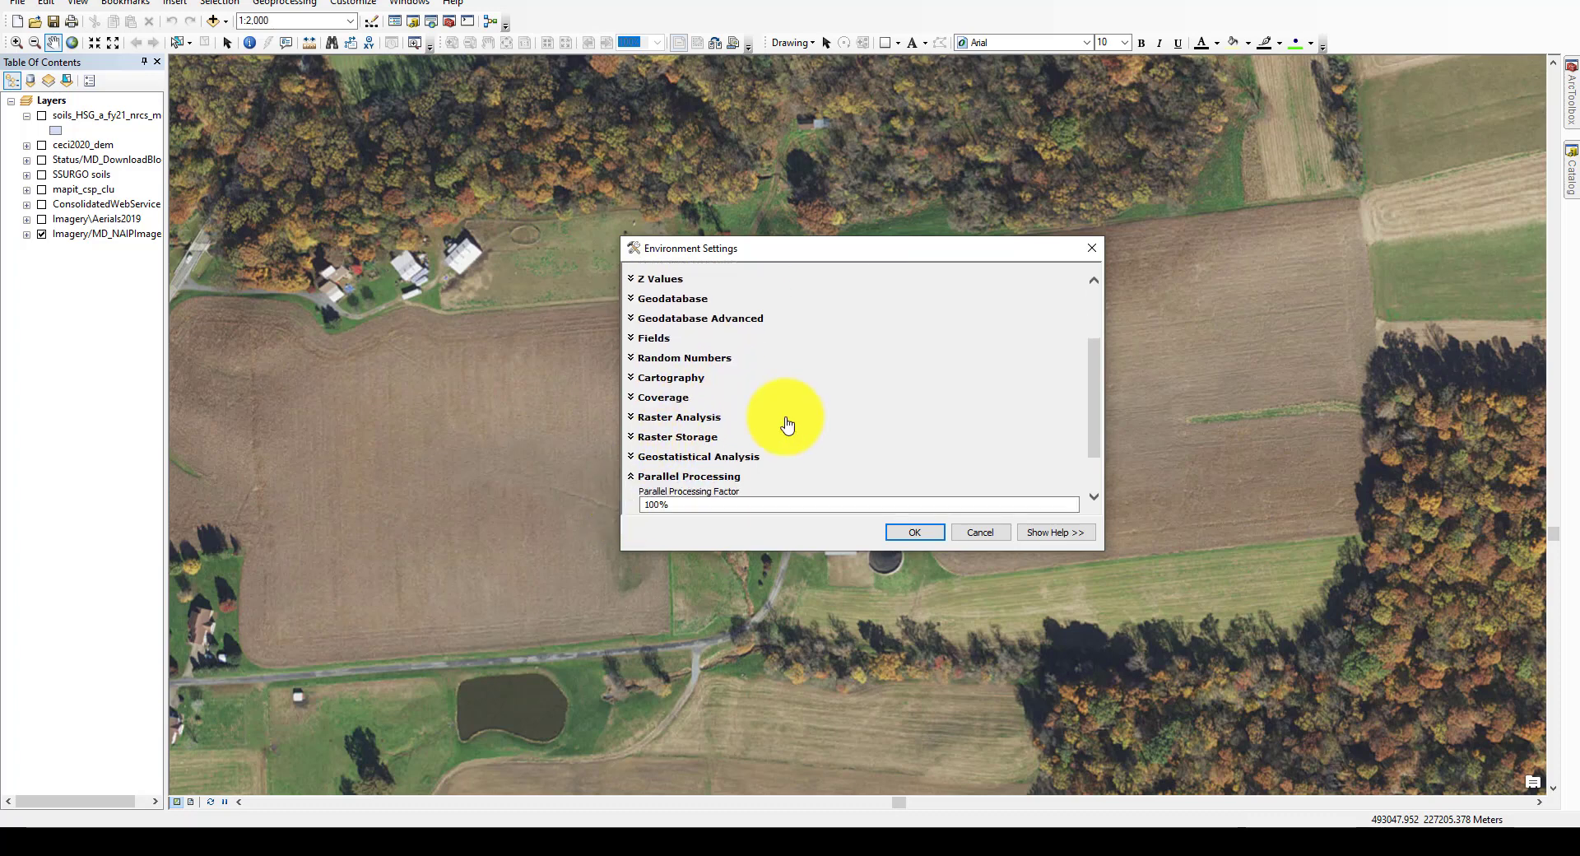
scroll(741, 440, "down", 2)
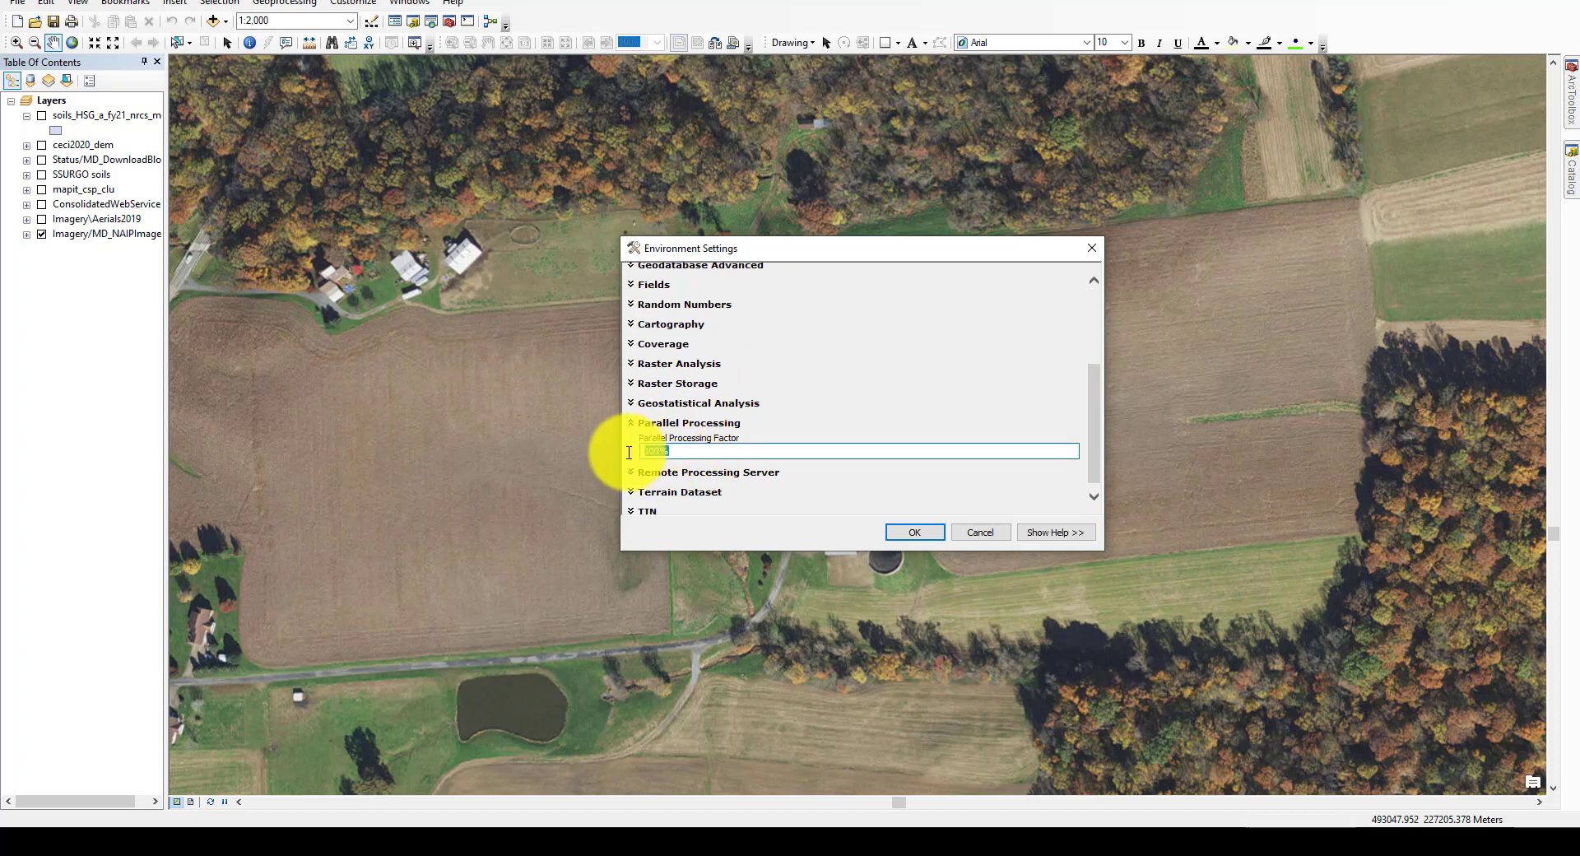
left_click_drag(641, 451, 719, 449)
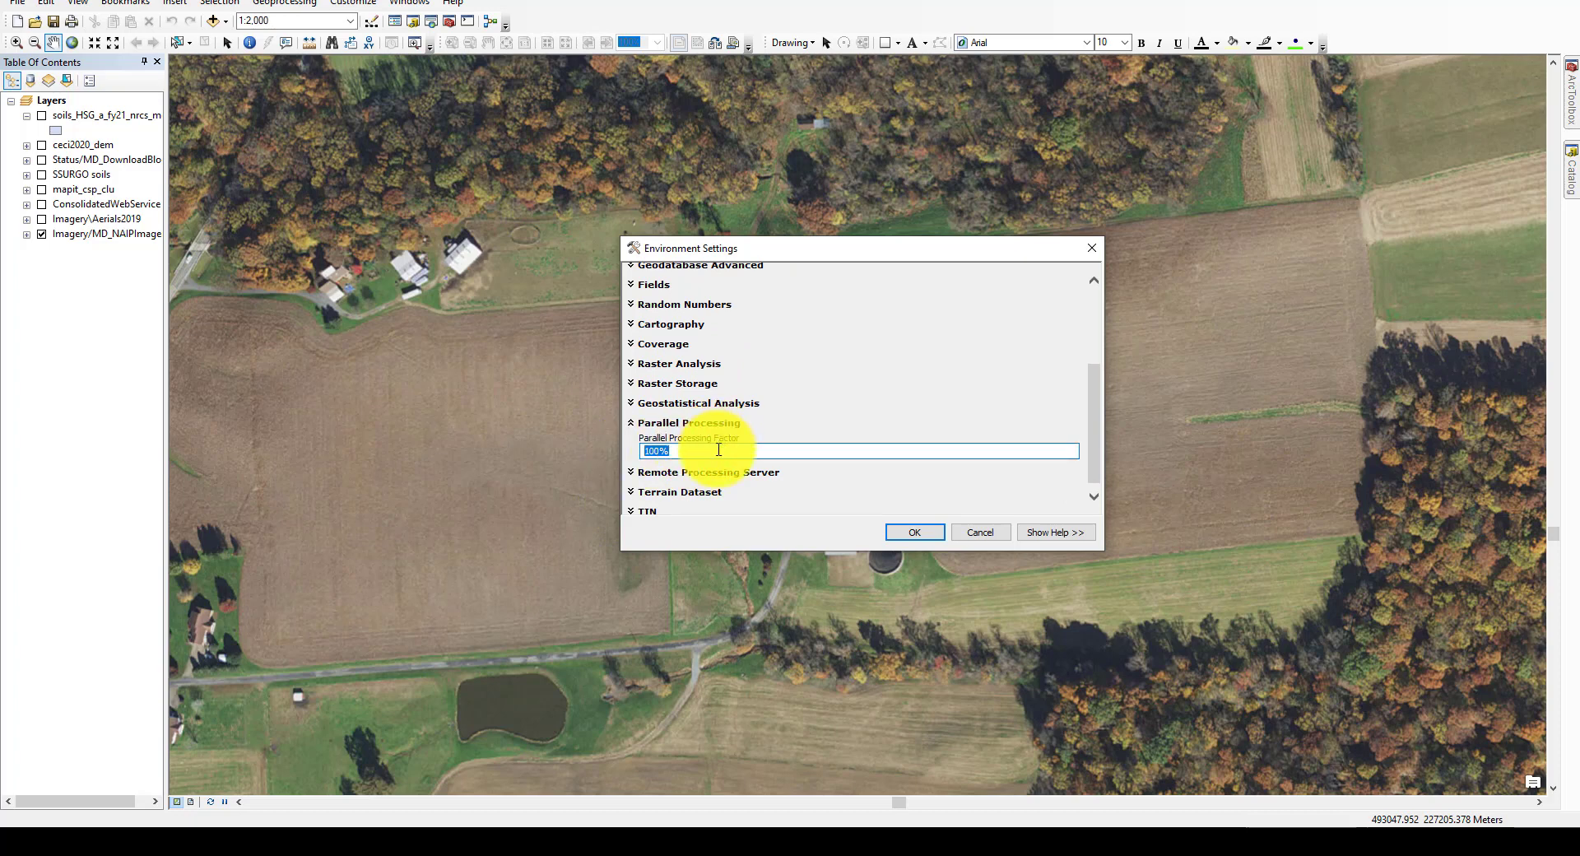
left_click(637, 426)
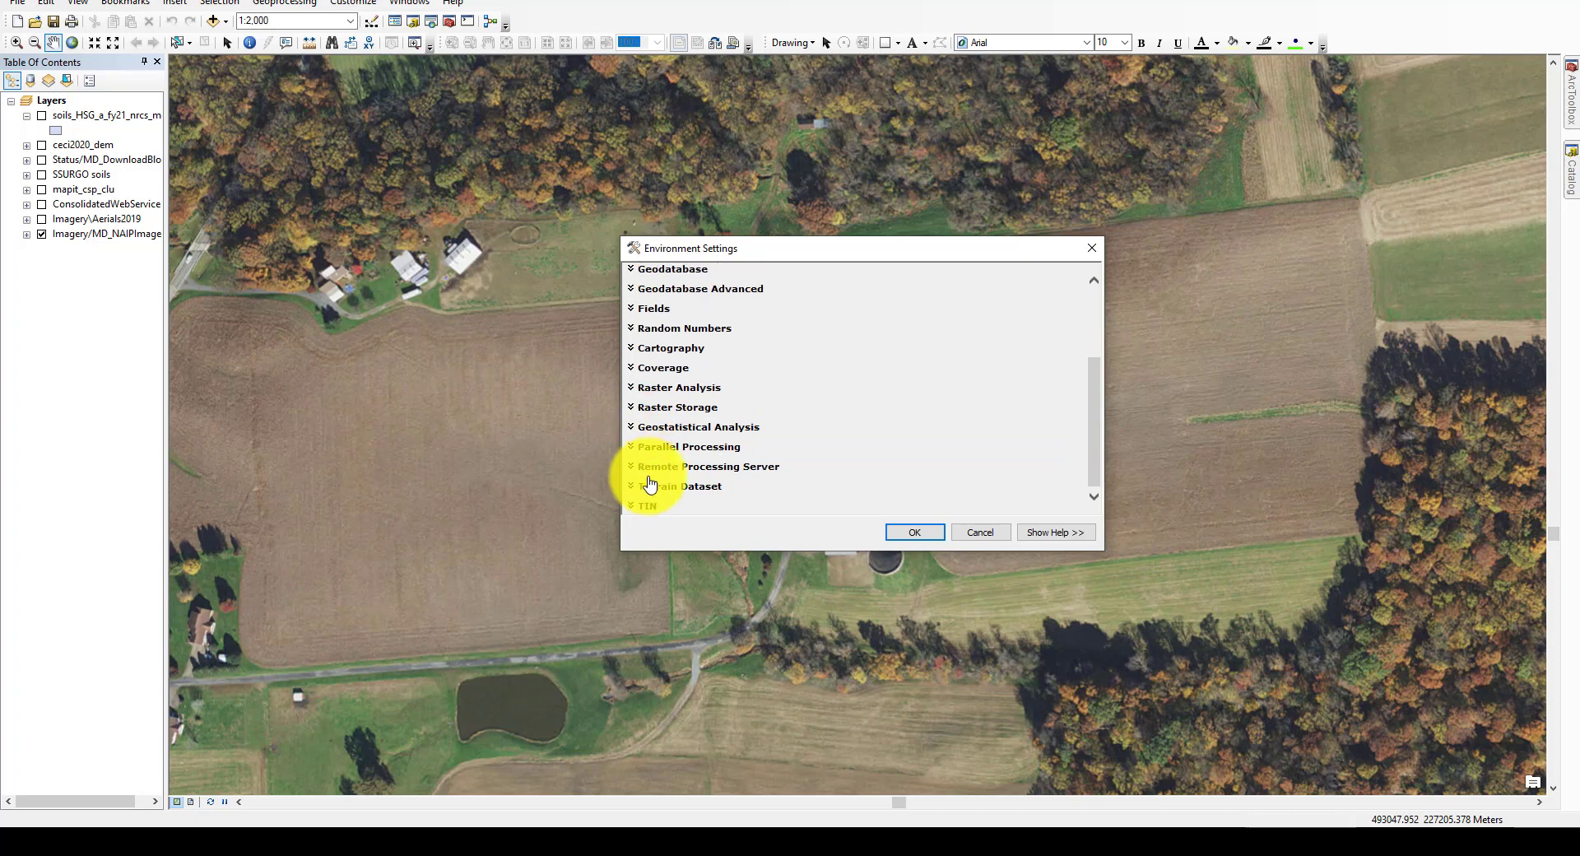
left_click(905, 537)
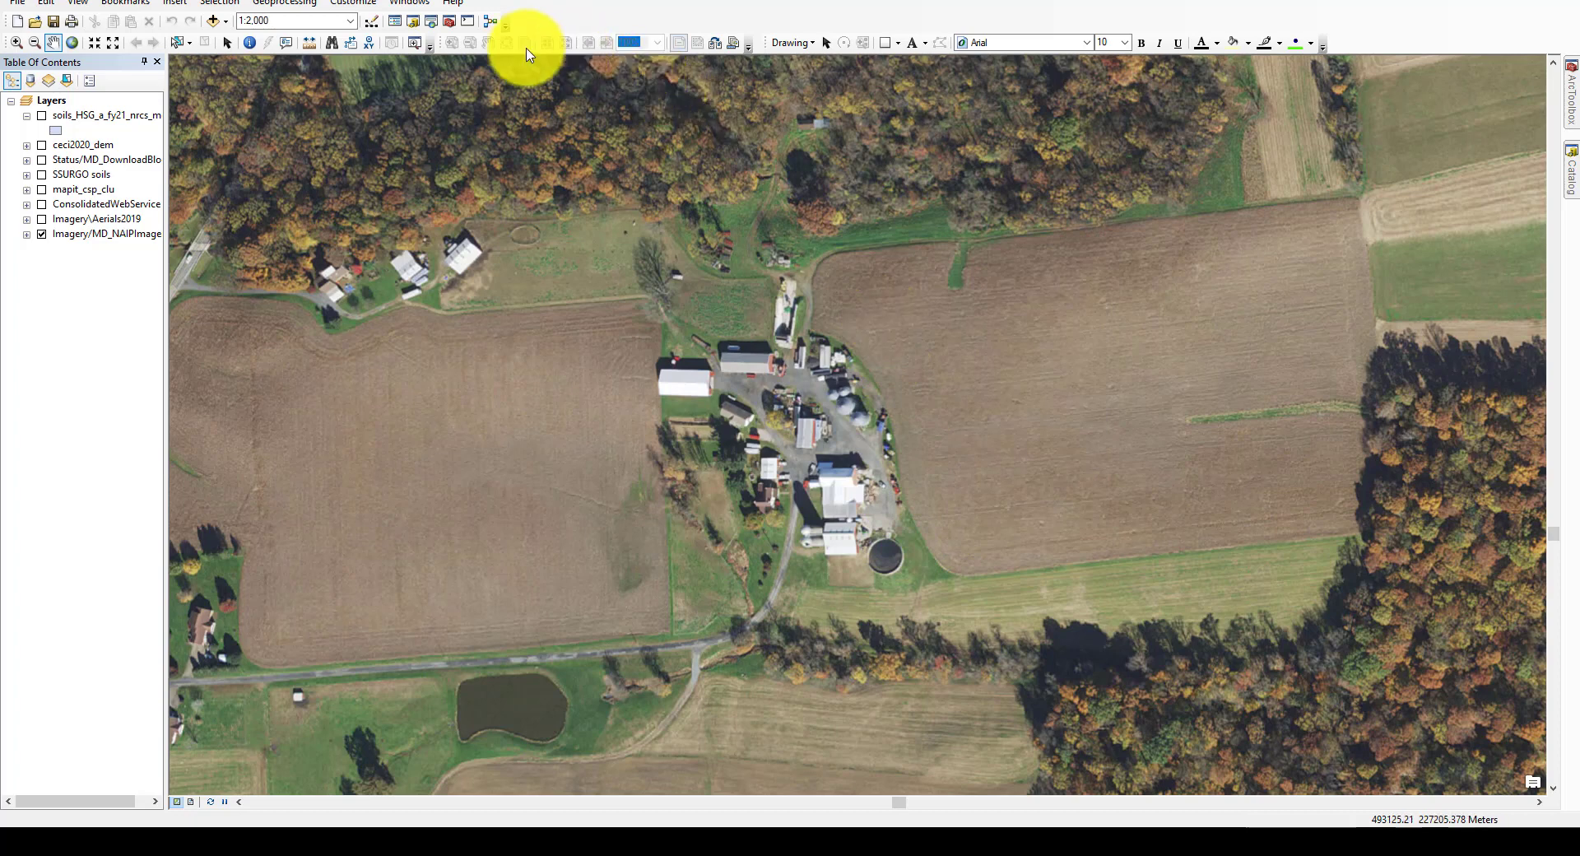
Check which ArcMap extensions are enabled, including 3D Analyst and Spatial Analyst, and close the list
left_click(354, 4)
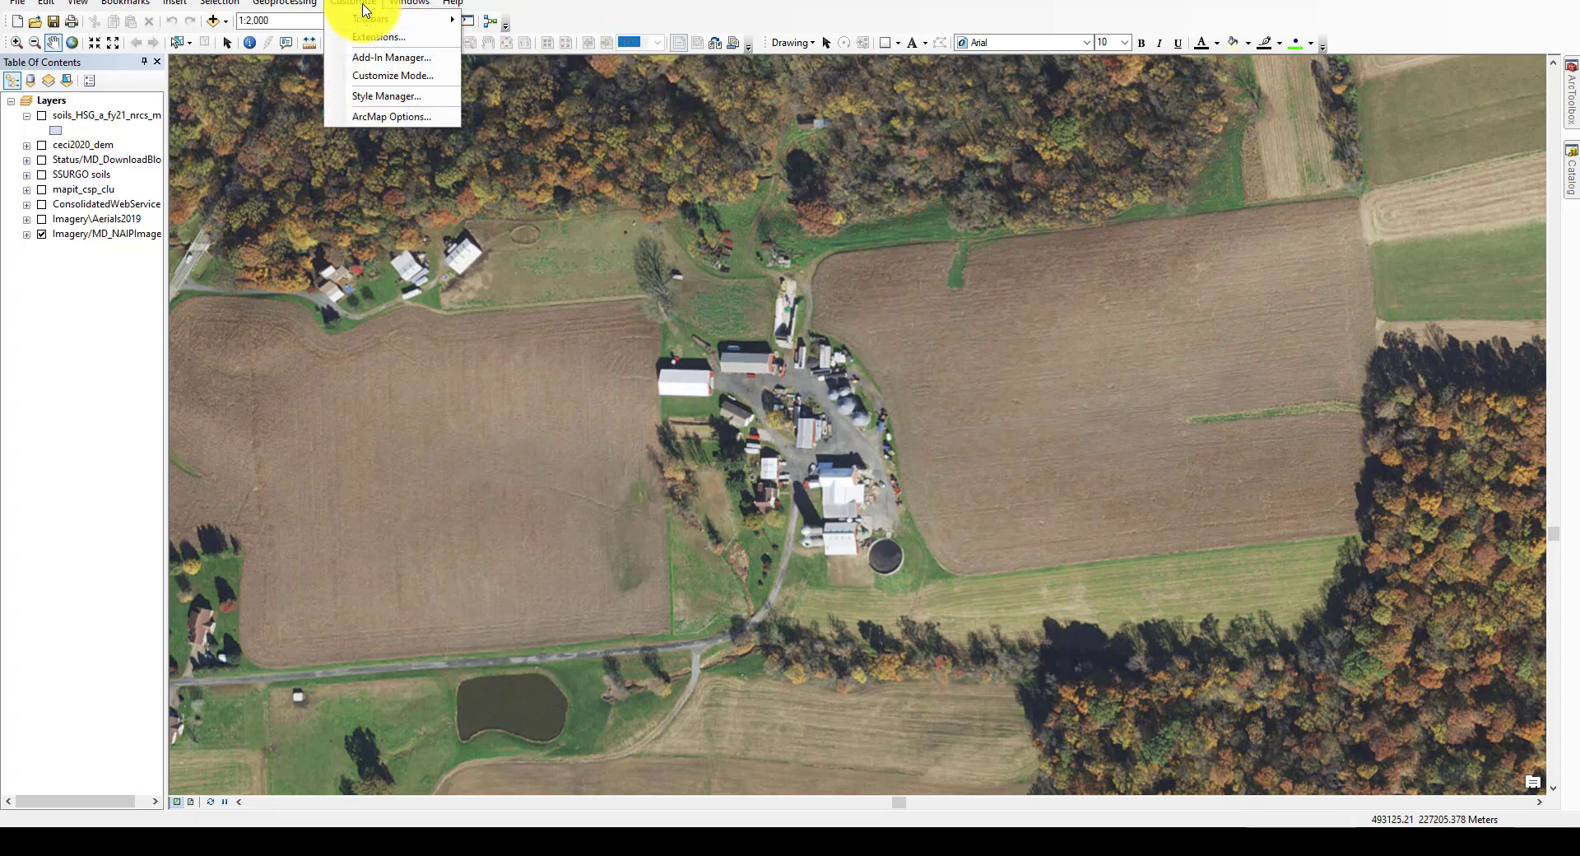
mouse_move(372, 22)
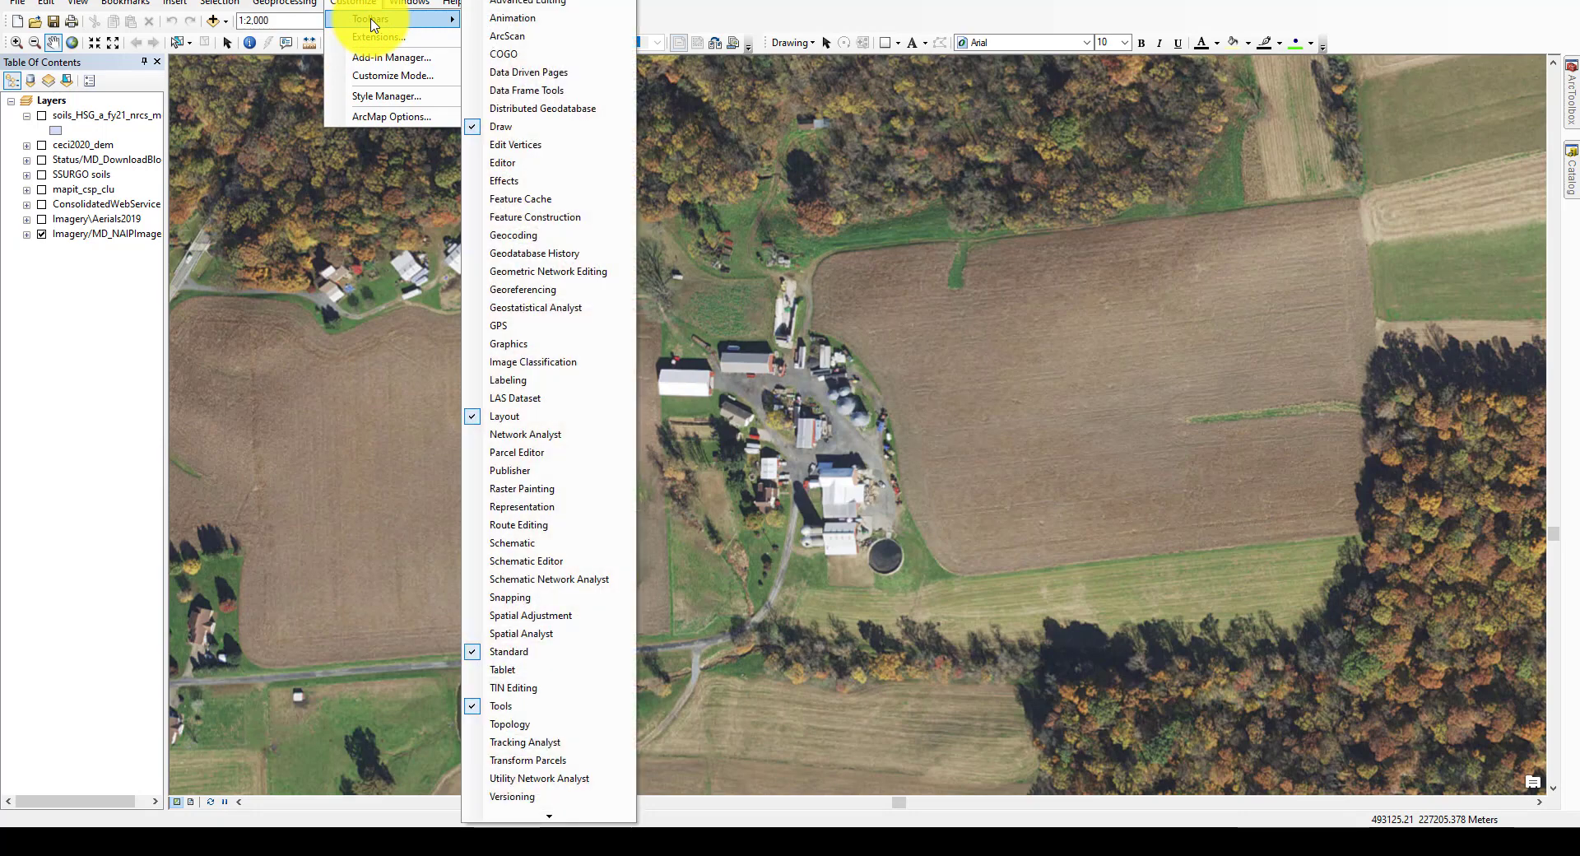
left_click(378, 37)
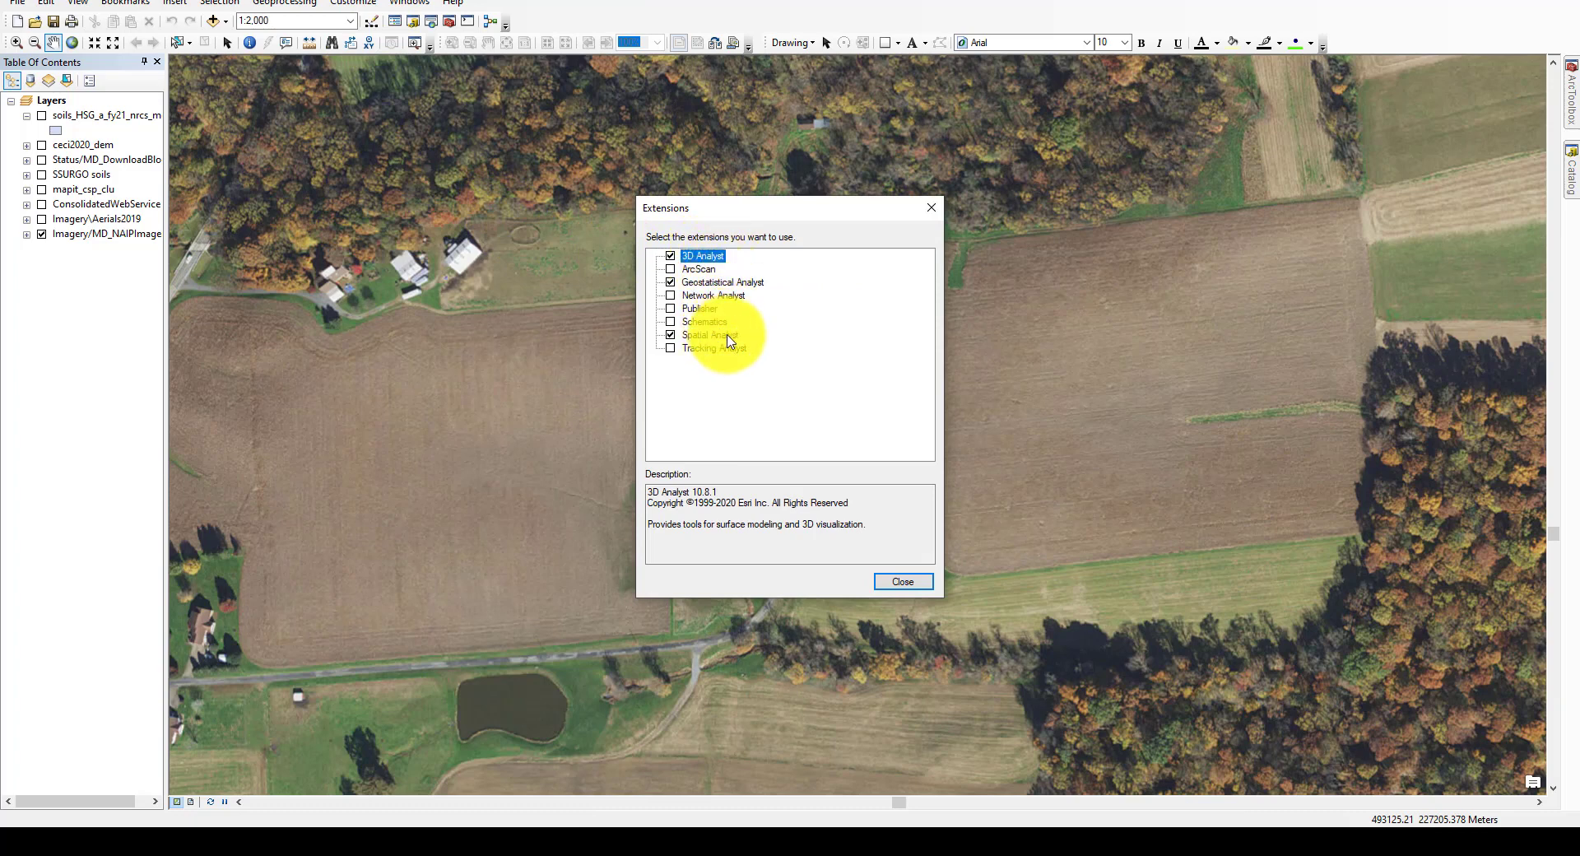
left_click(903, 582)
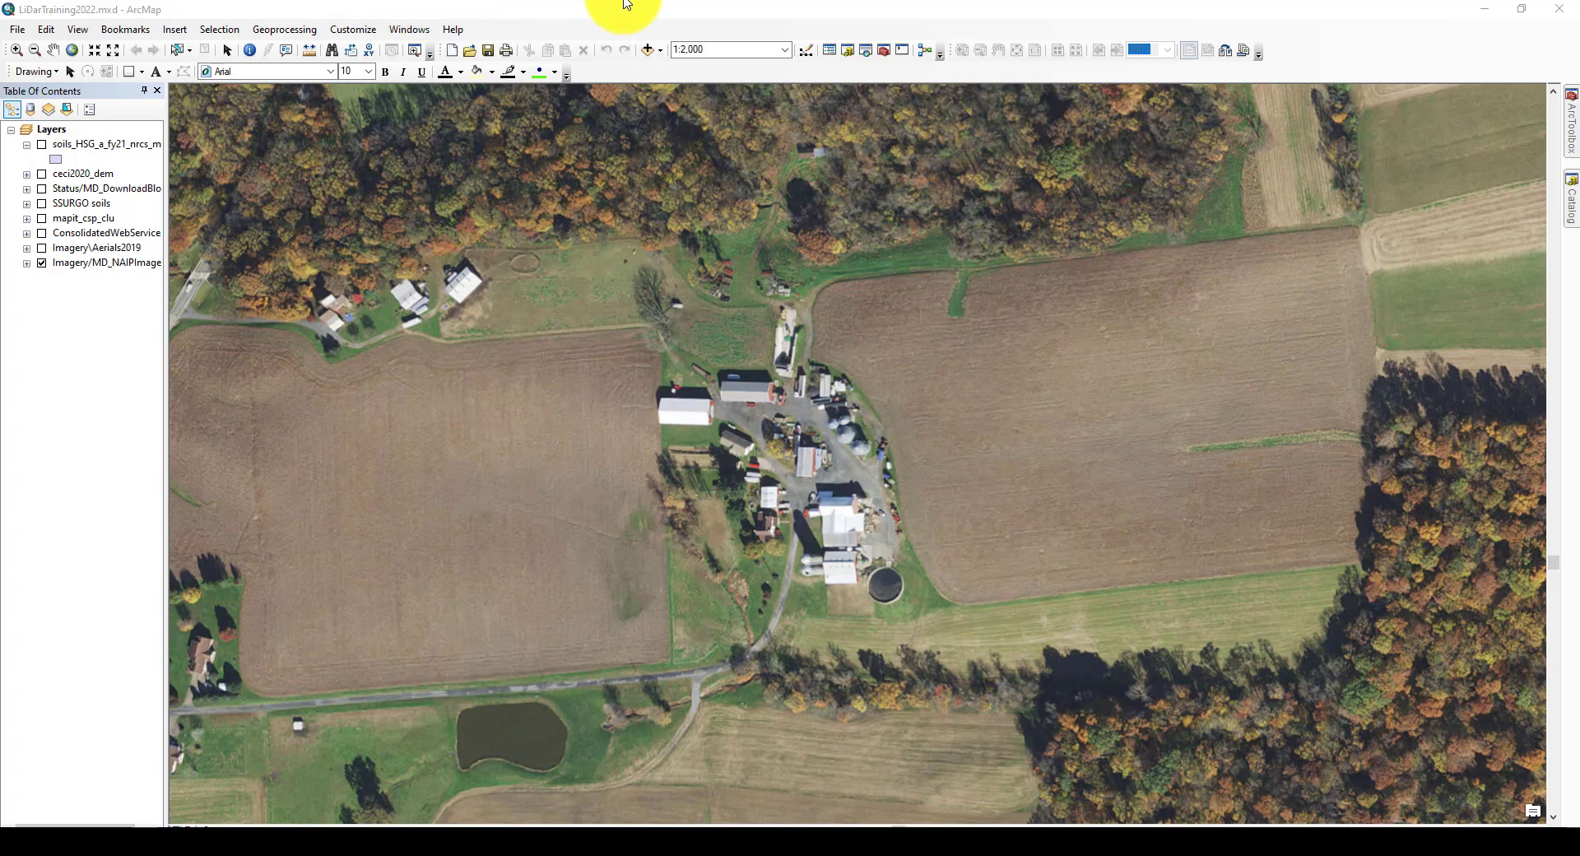
Show ArcToolbox and add the NRCS Engineering Tools.tbx toolbox from C:\scratch
left_click(884, 50)
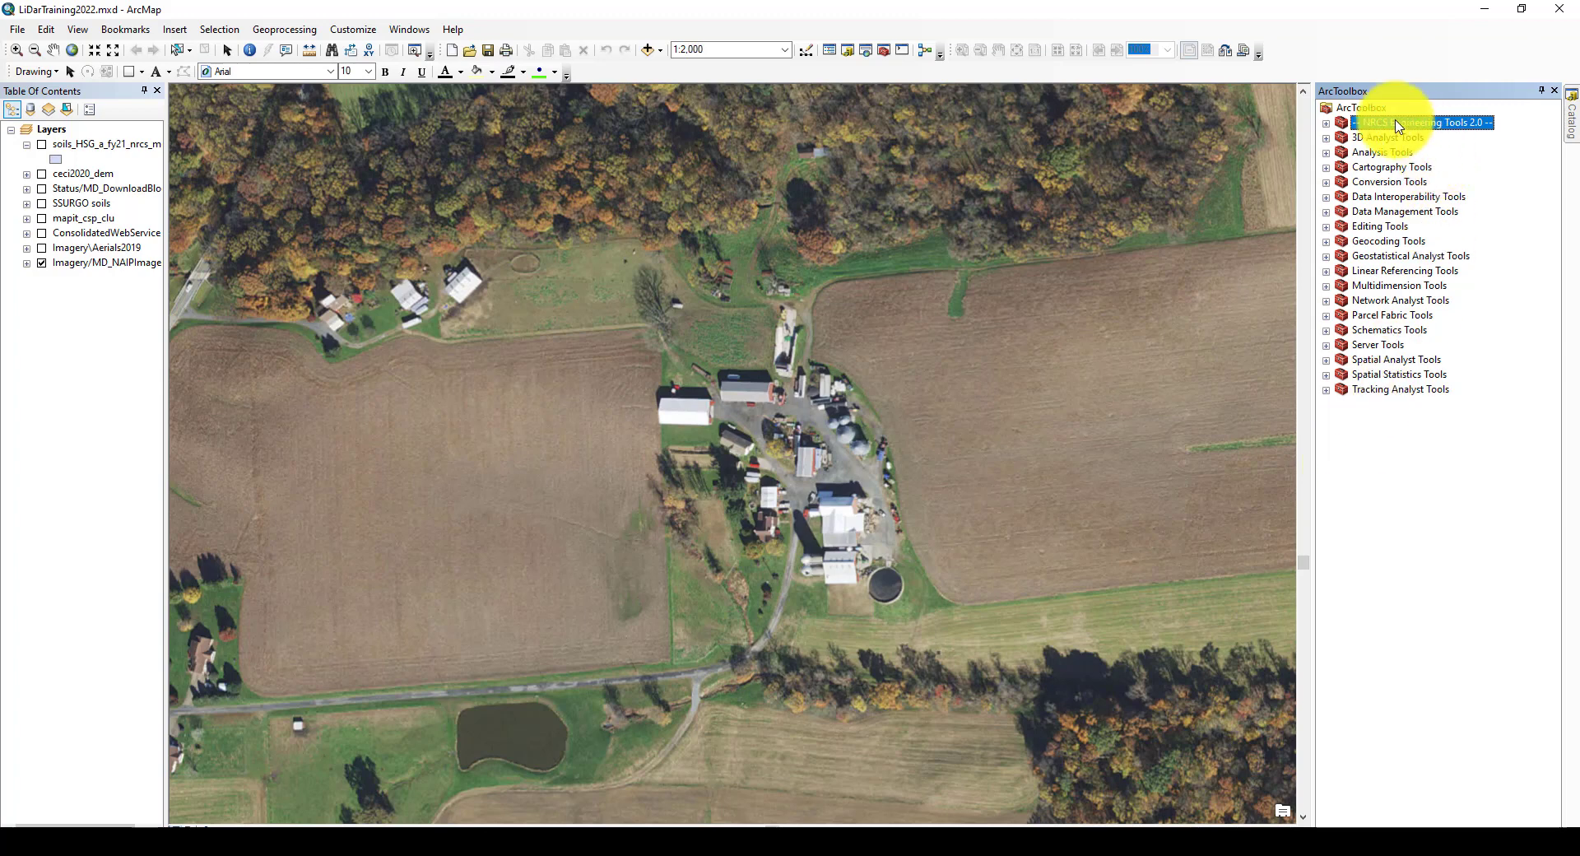
right_click(1363, 112)
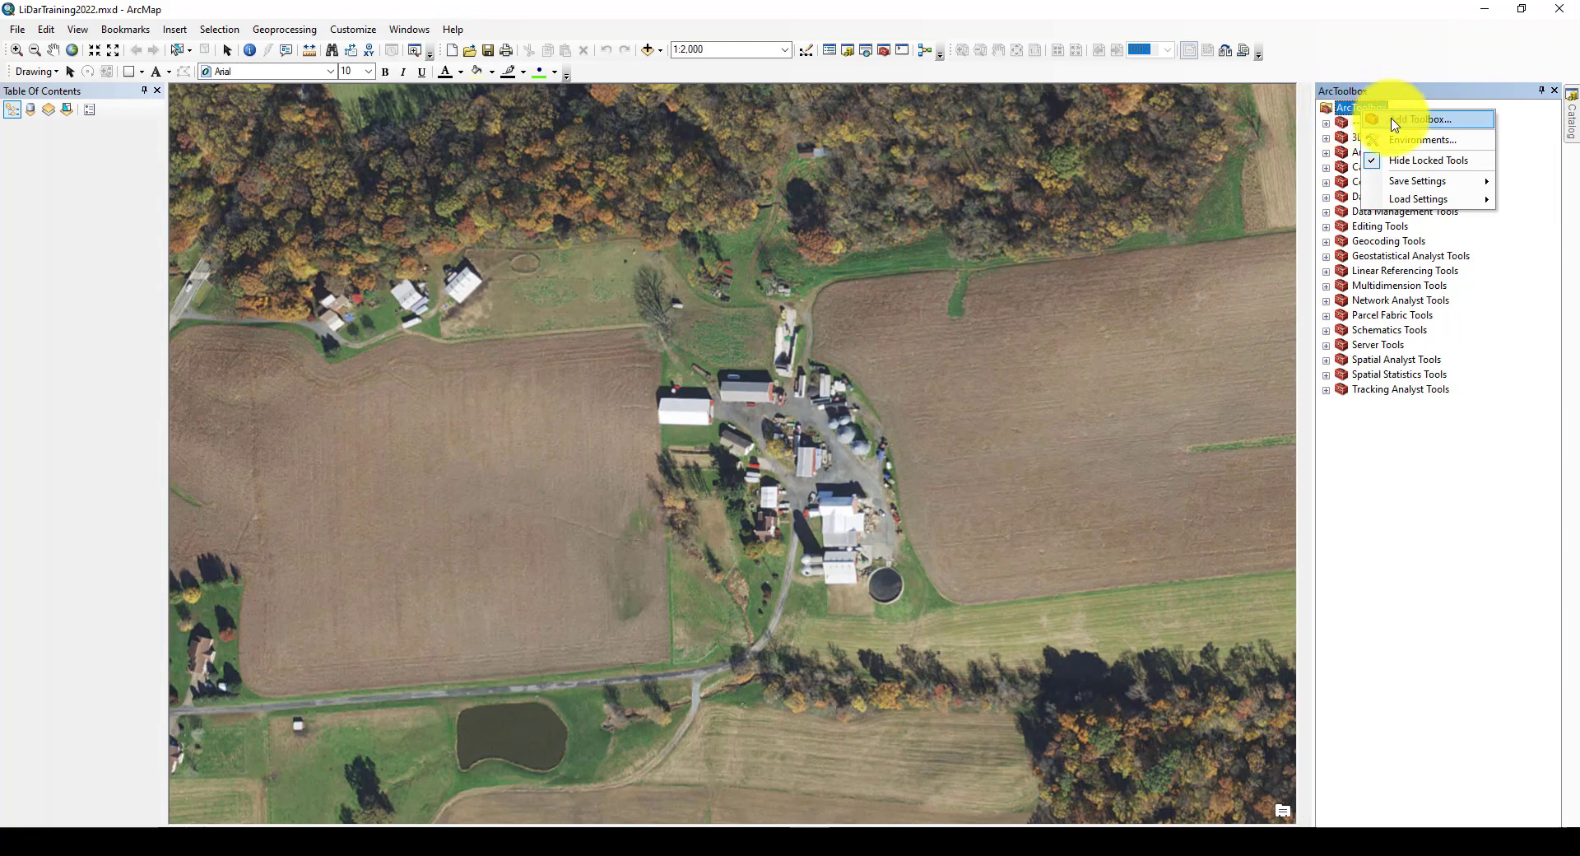
left_click(1395, 122)
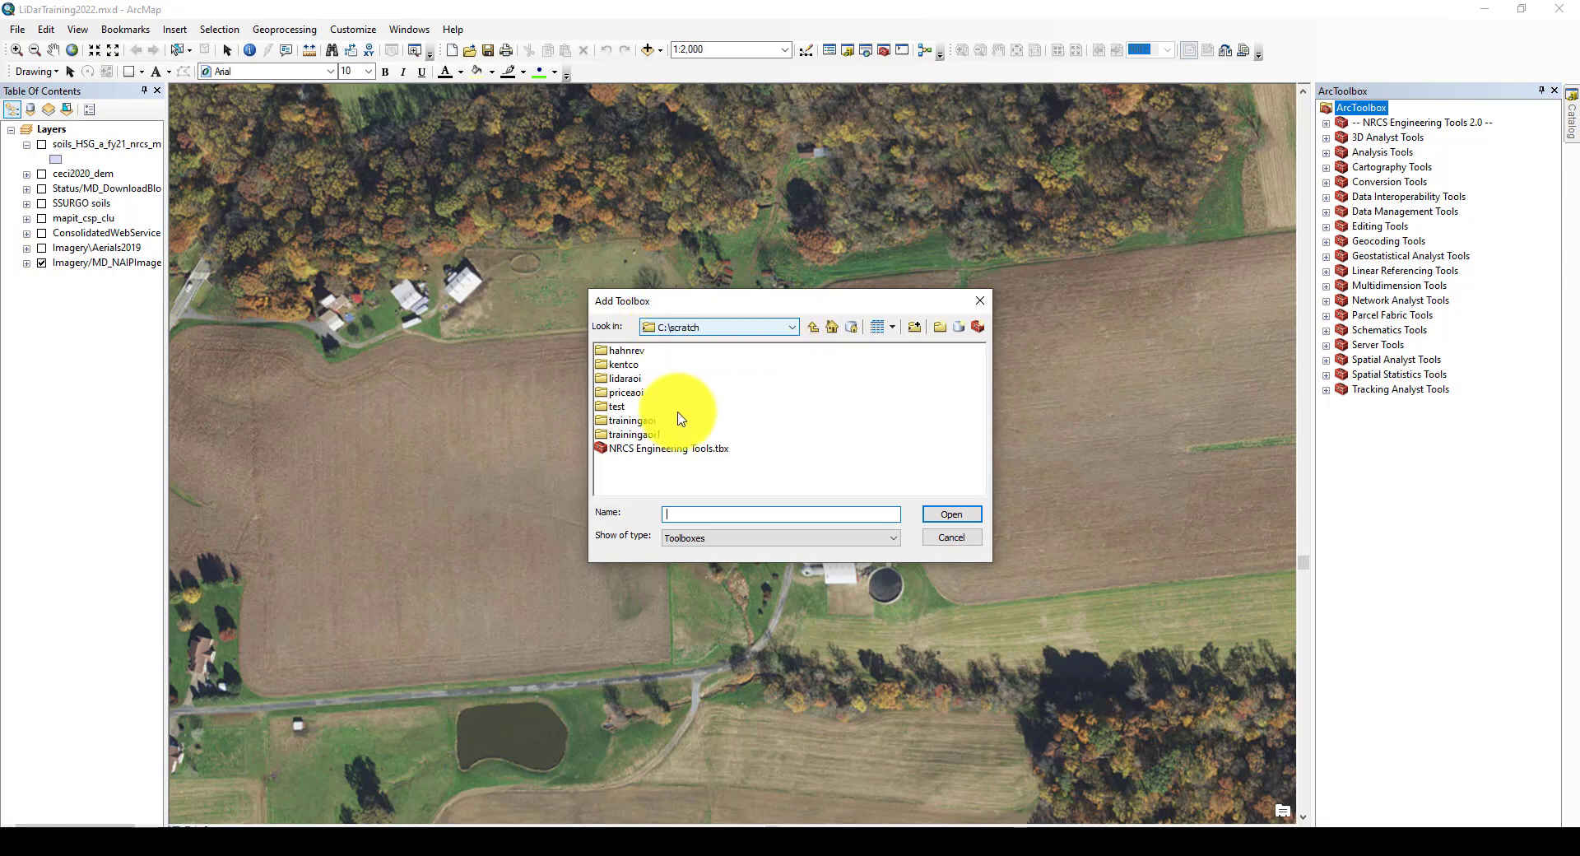
left_click(688, 451)
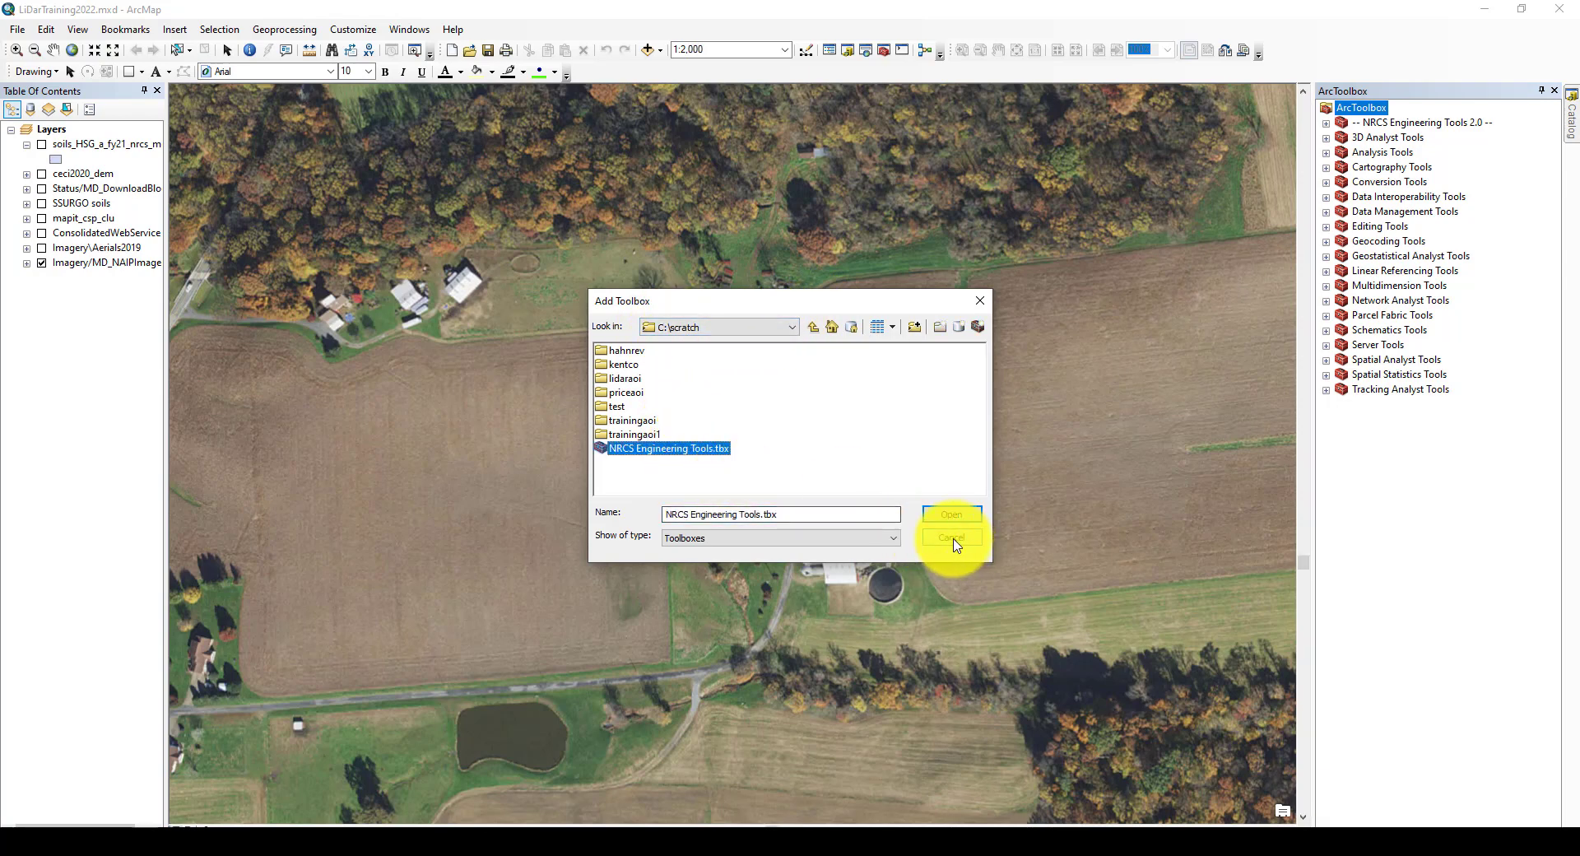
left_click(952, 514)
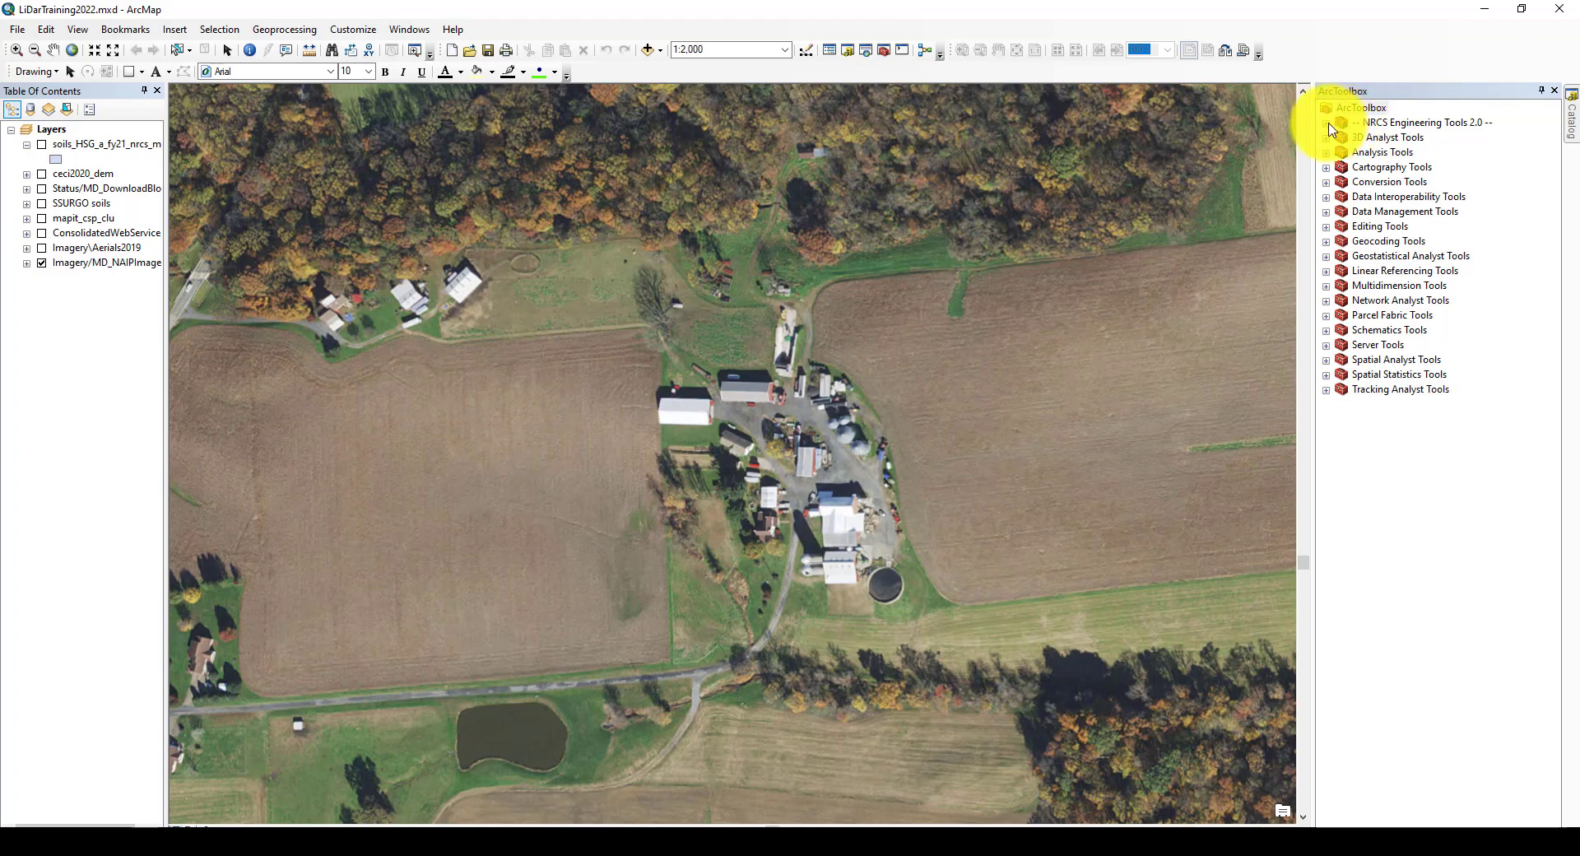
Examine the toolsets in NRCS Engineering Tools 2.0 and the tools inside Field Office Tools
left_click(1327, 124)
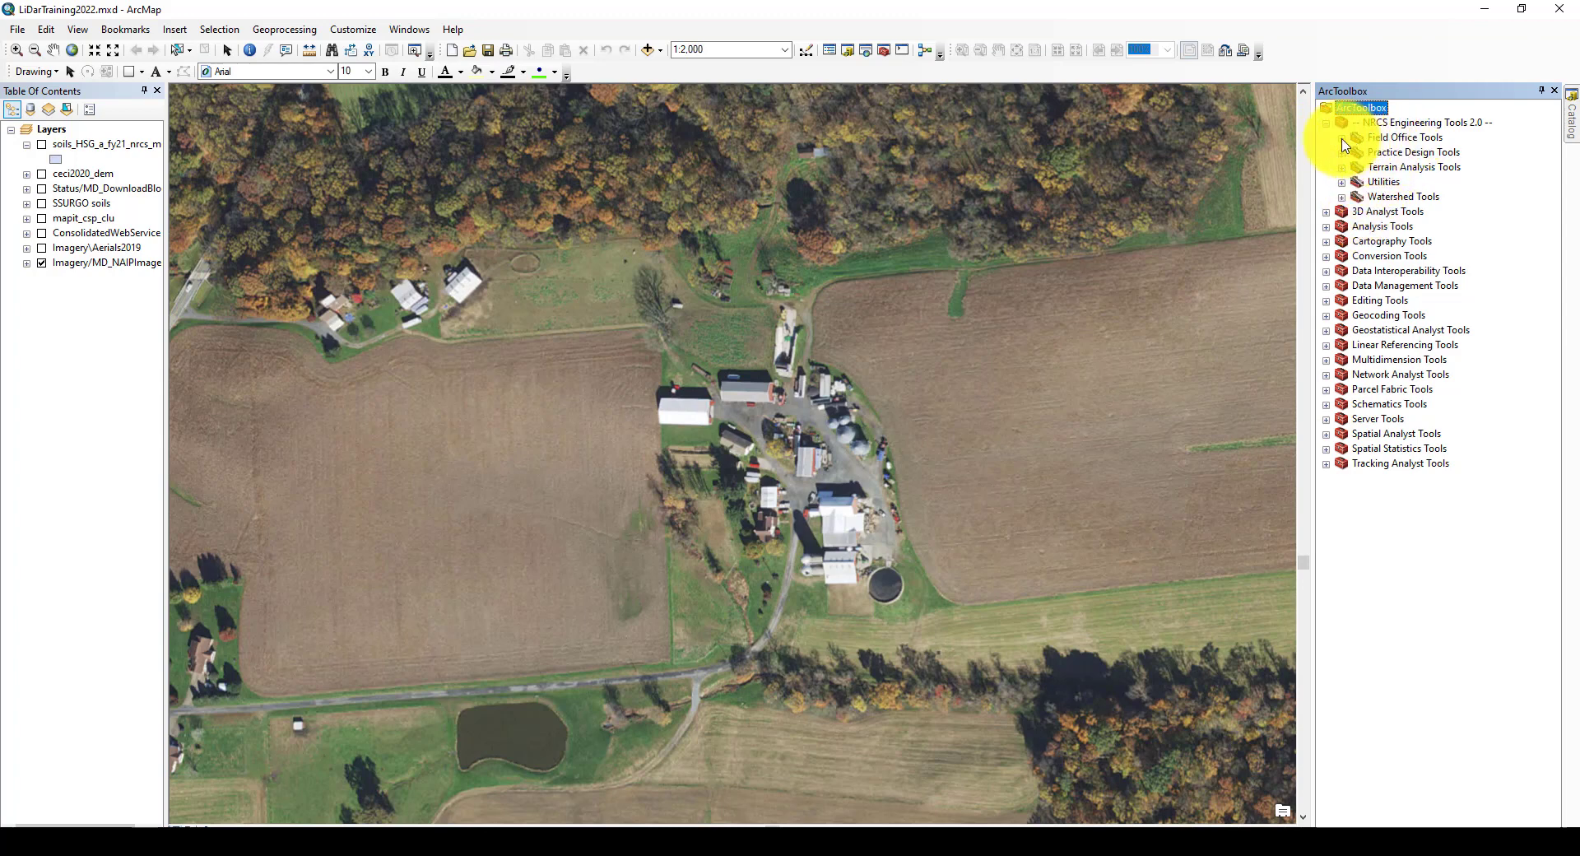
left_click(1342, 140)
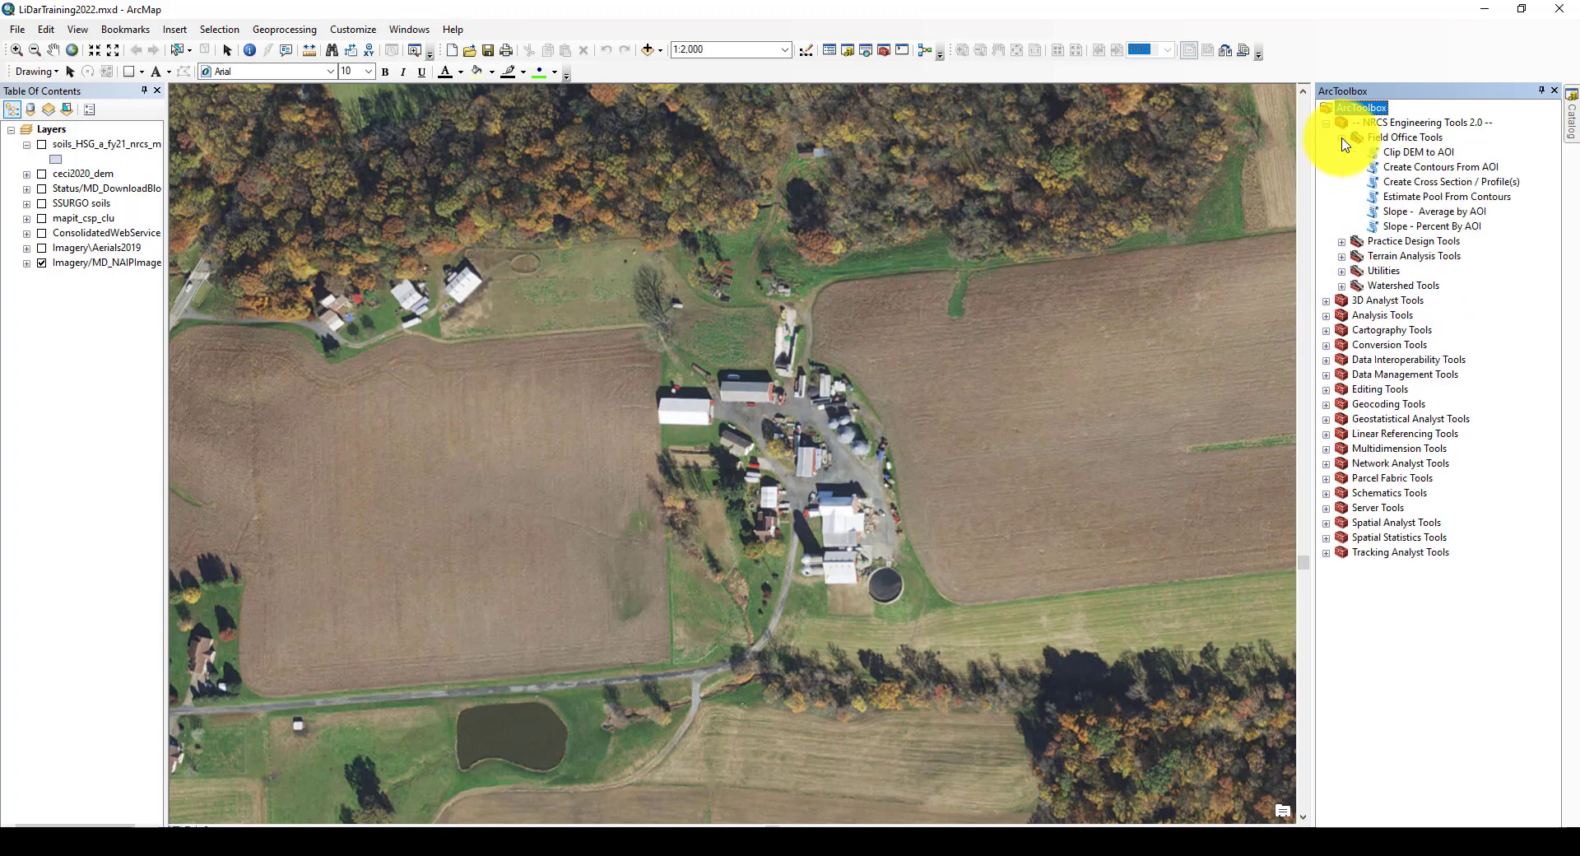
left_click(1342, 139)
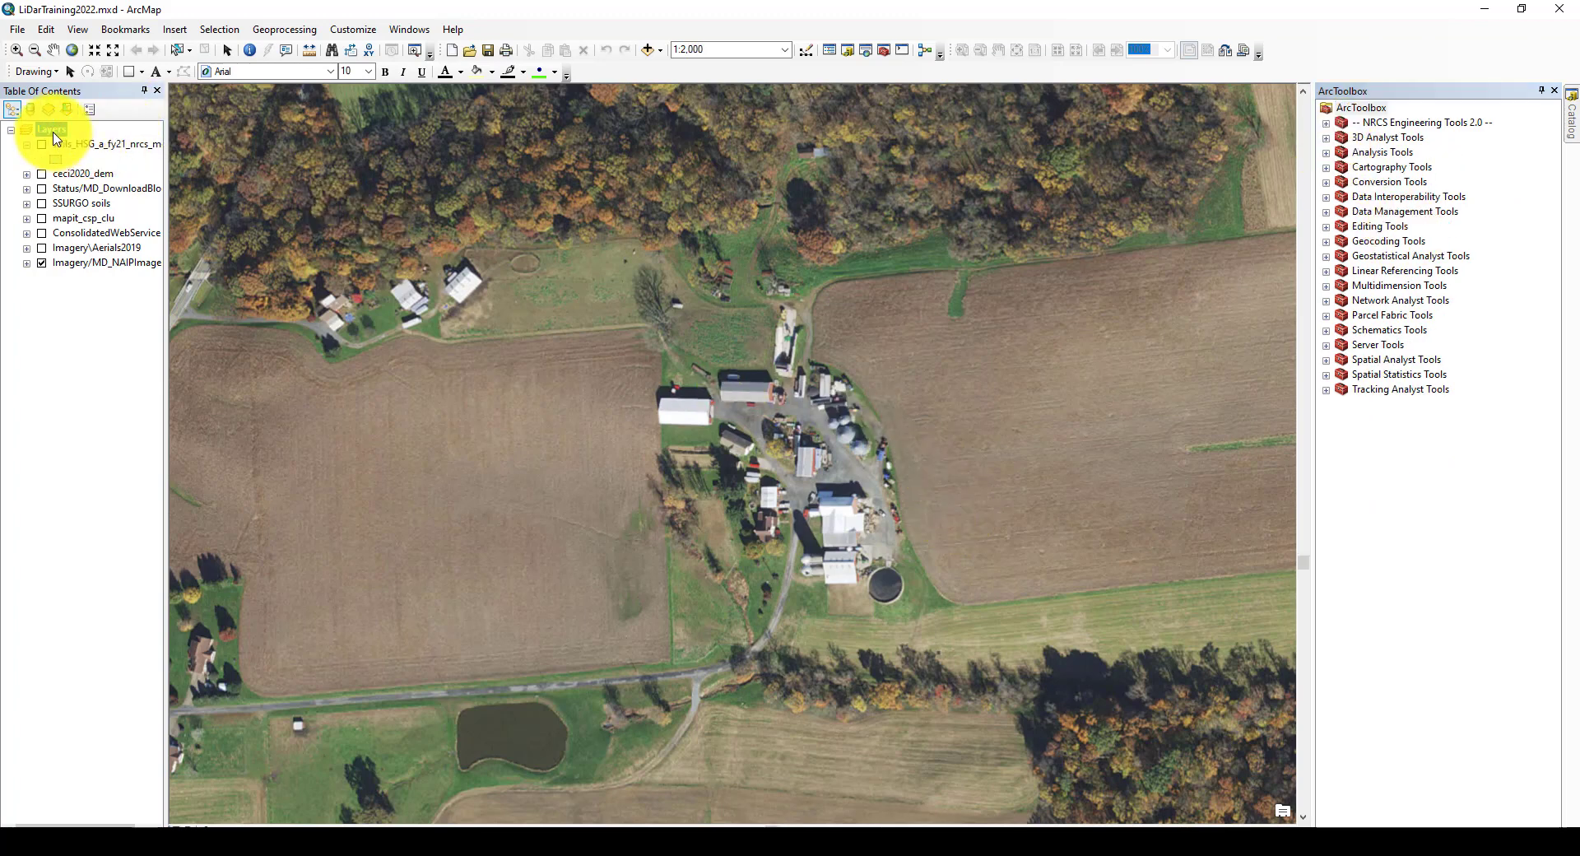
Start adding data to the Layers data frame and open a new folder connection
right_click(54, 133)
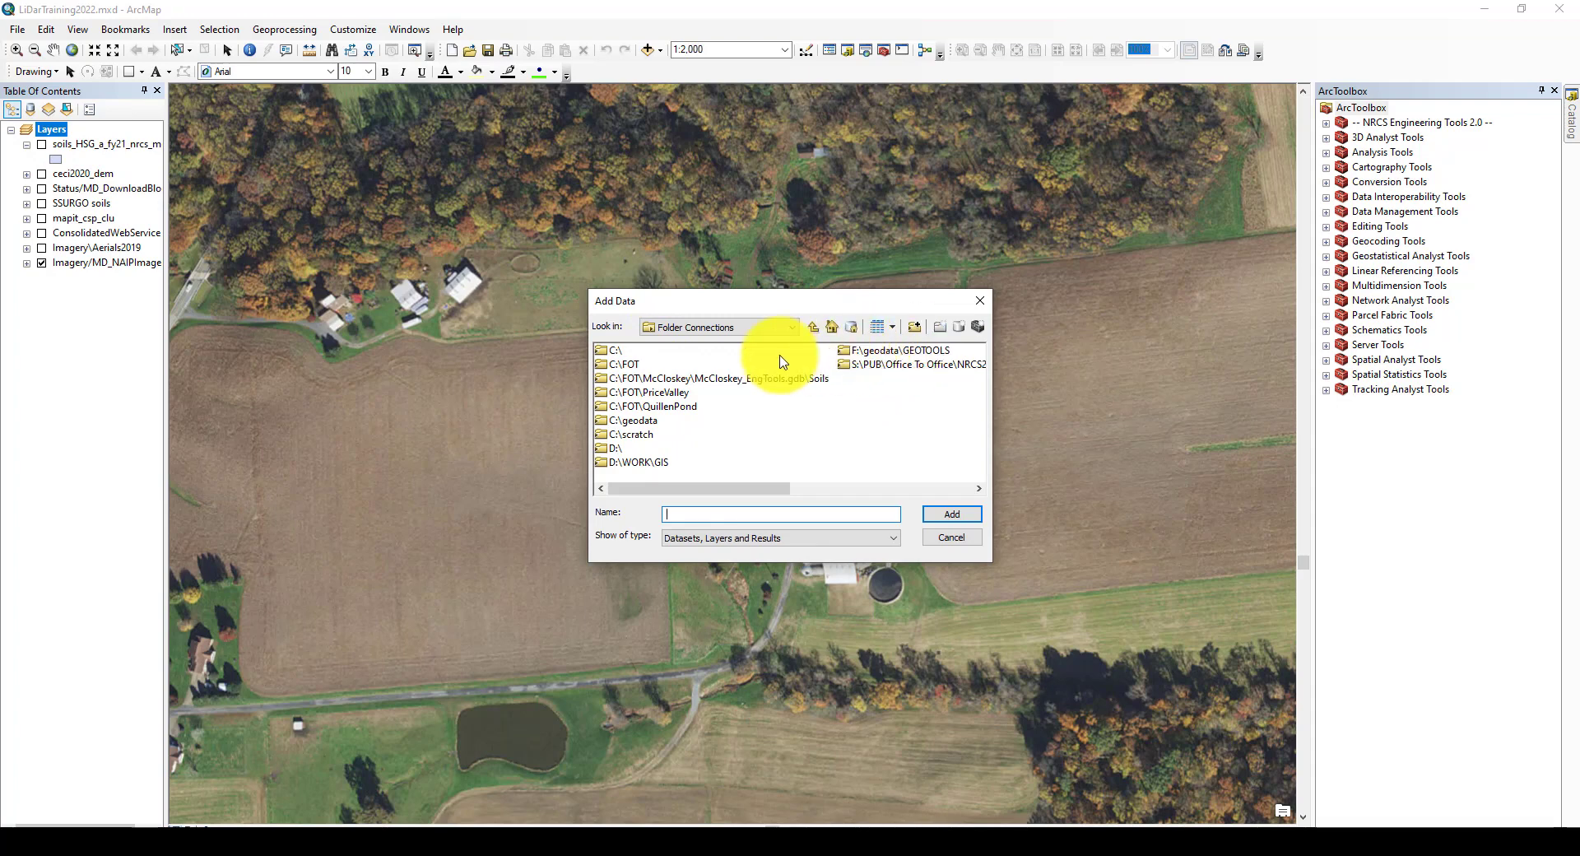
left_click(916, 327)
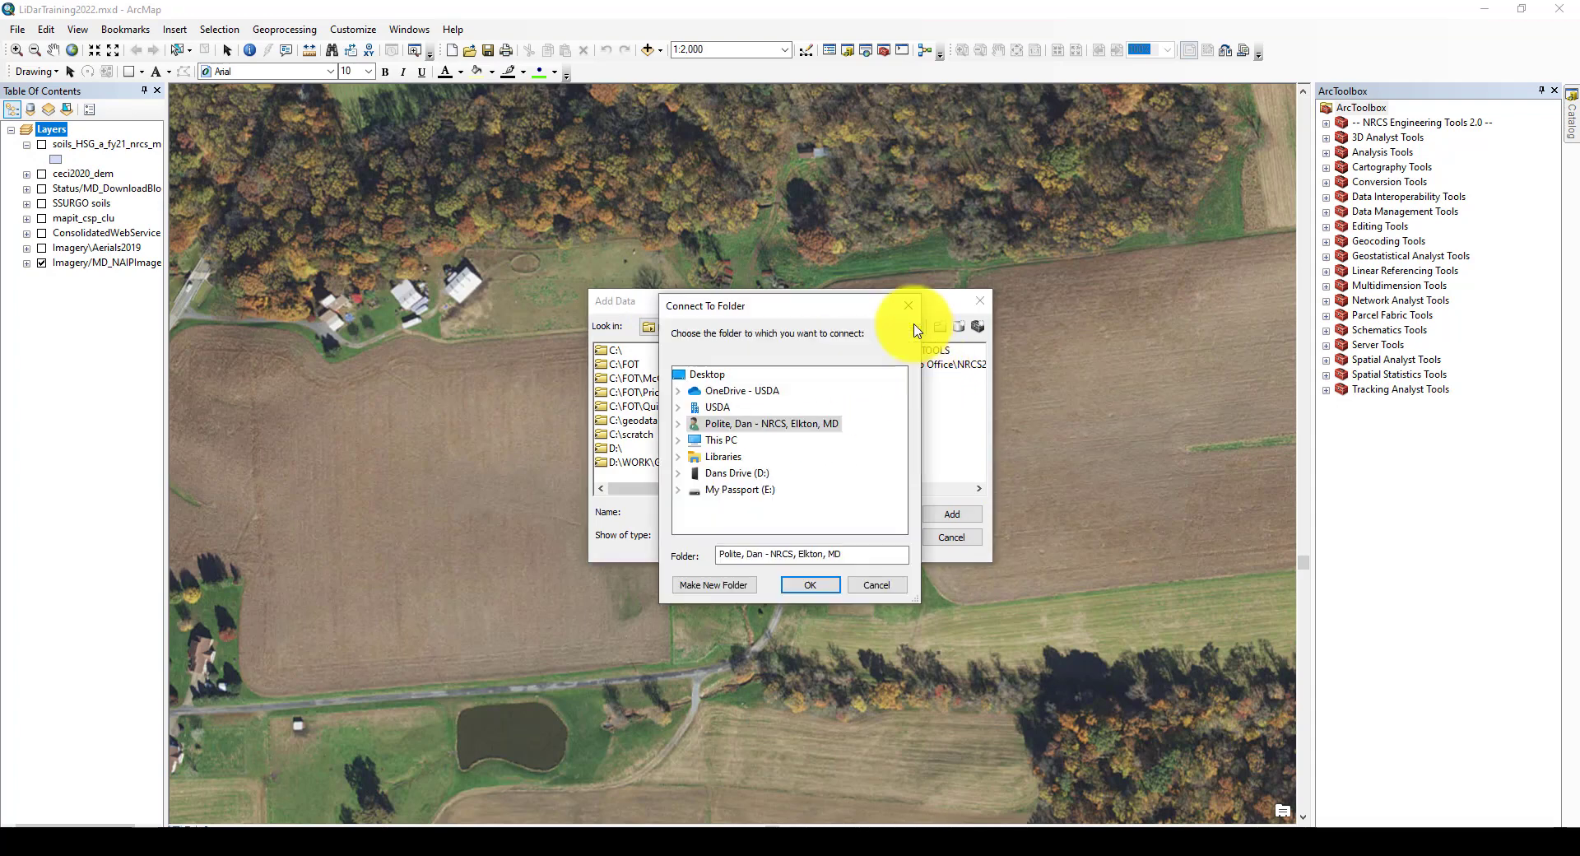
left_click(679, 457)
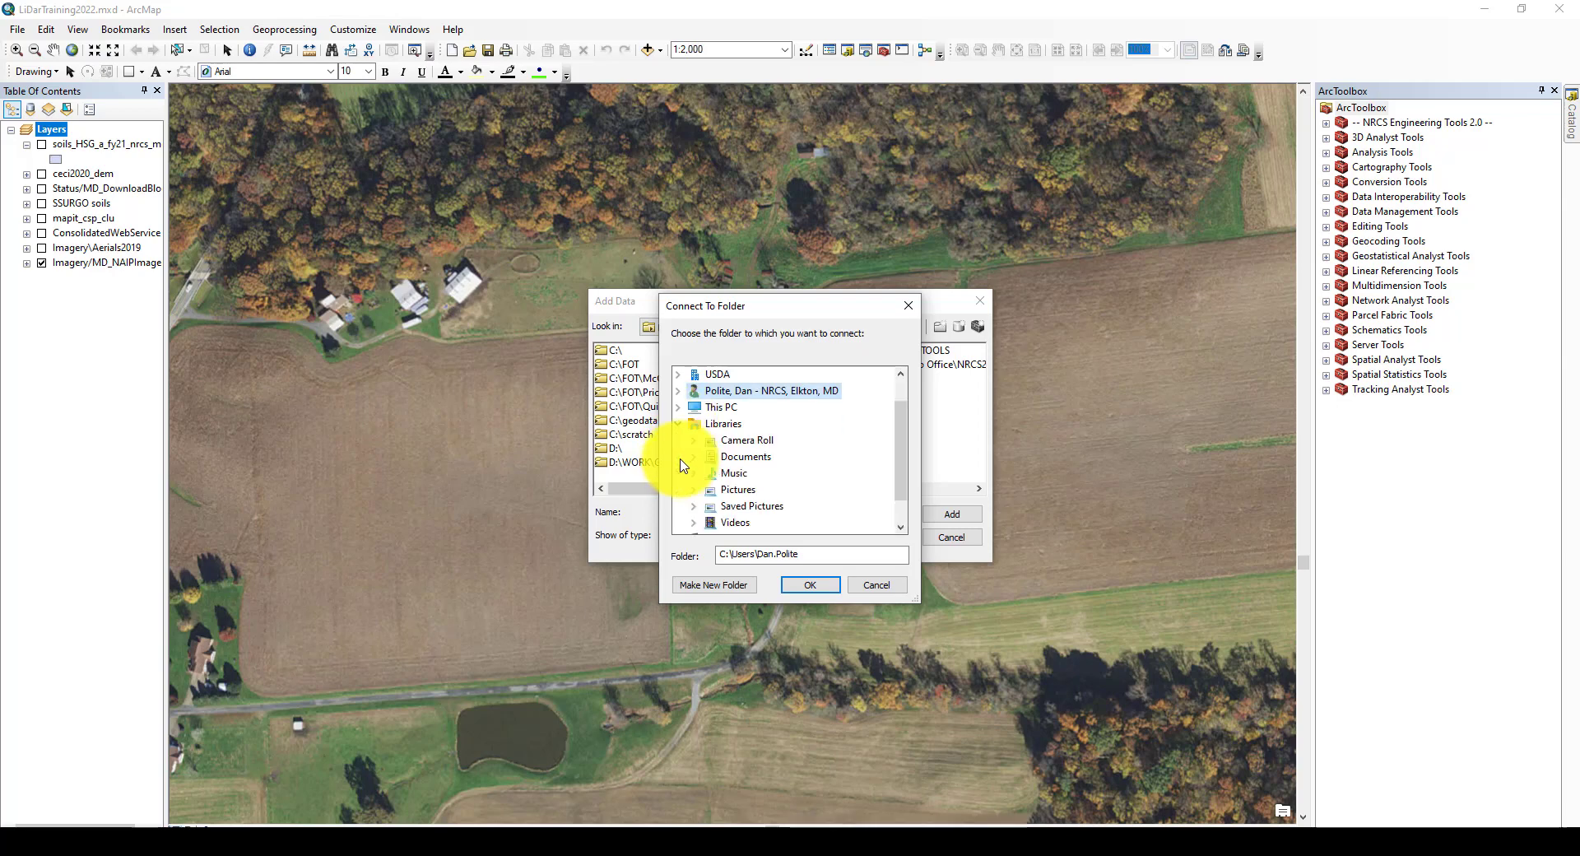
scroll(741, 458, "down", 2)
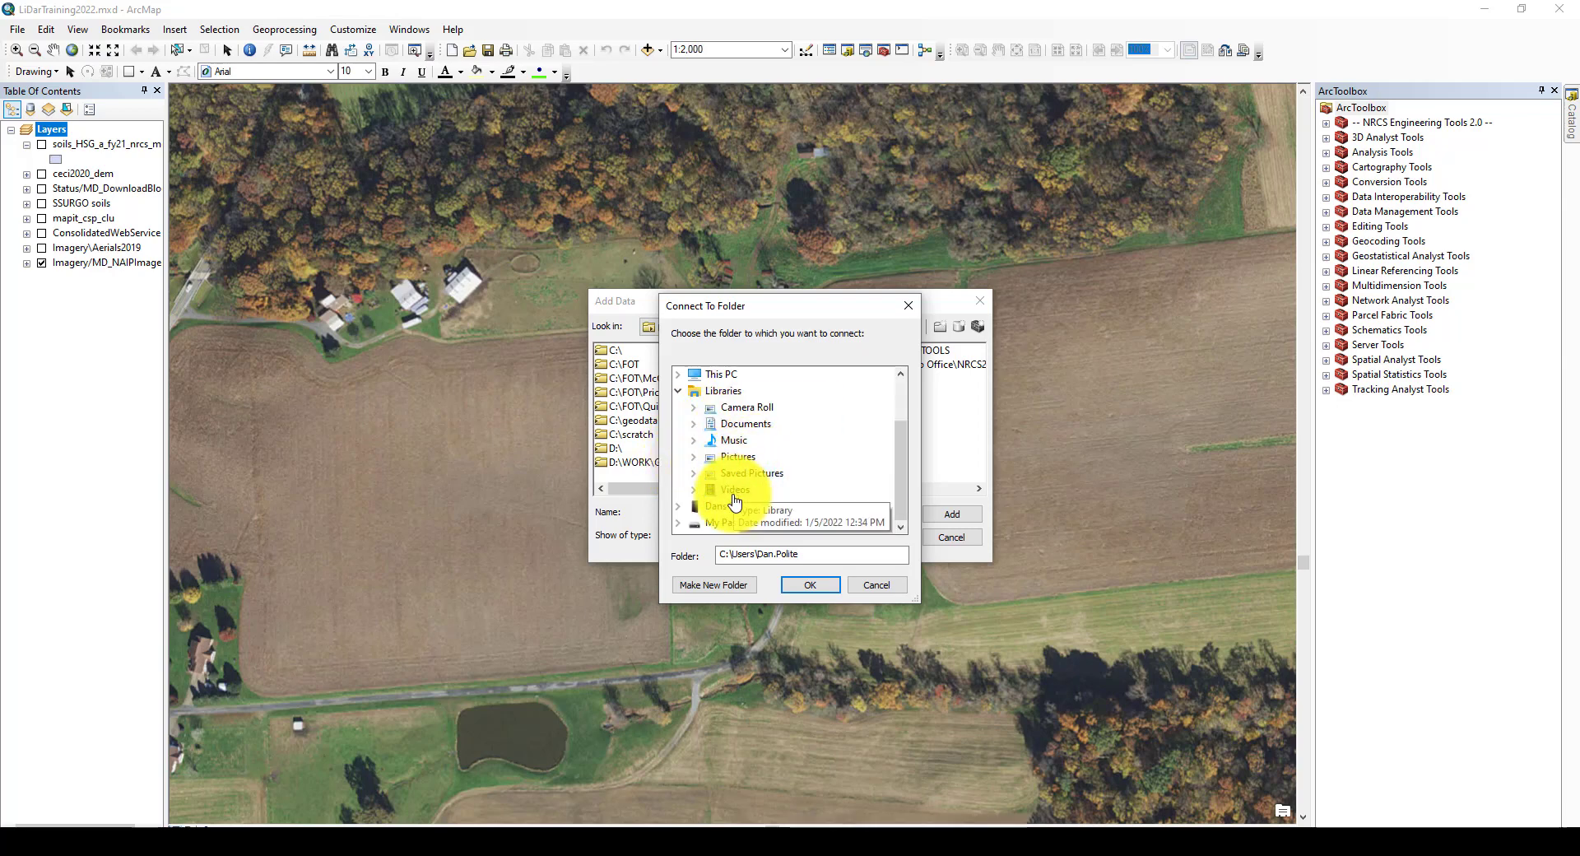
left_click(680, 391)
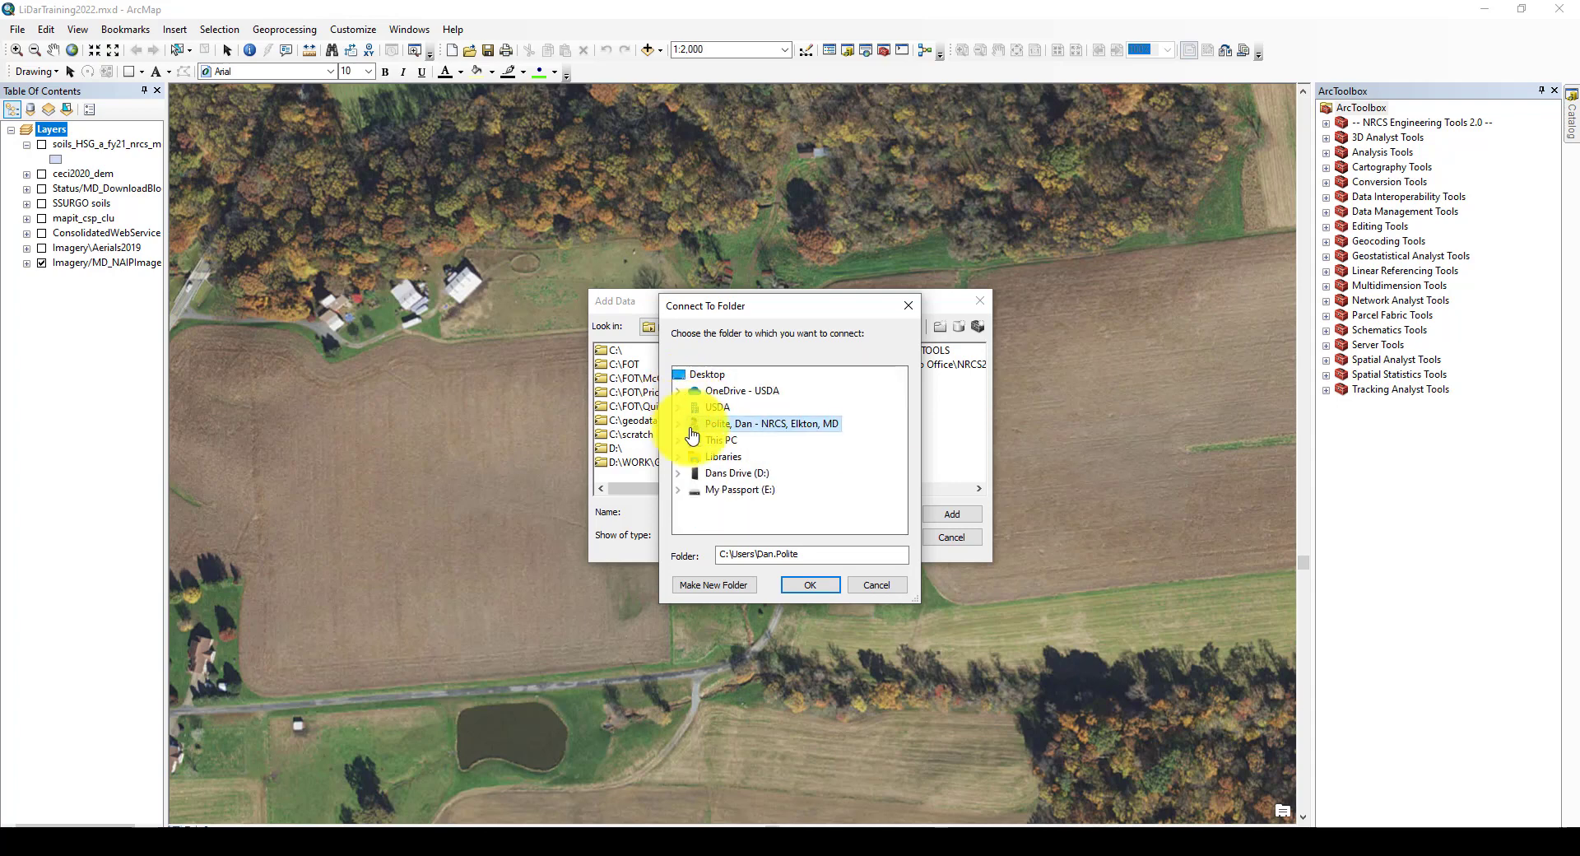
left_click(680, 458)
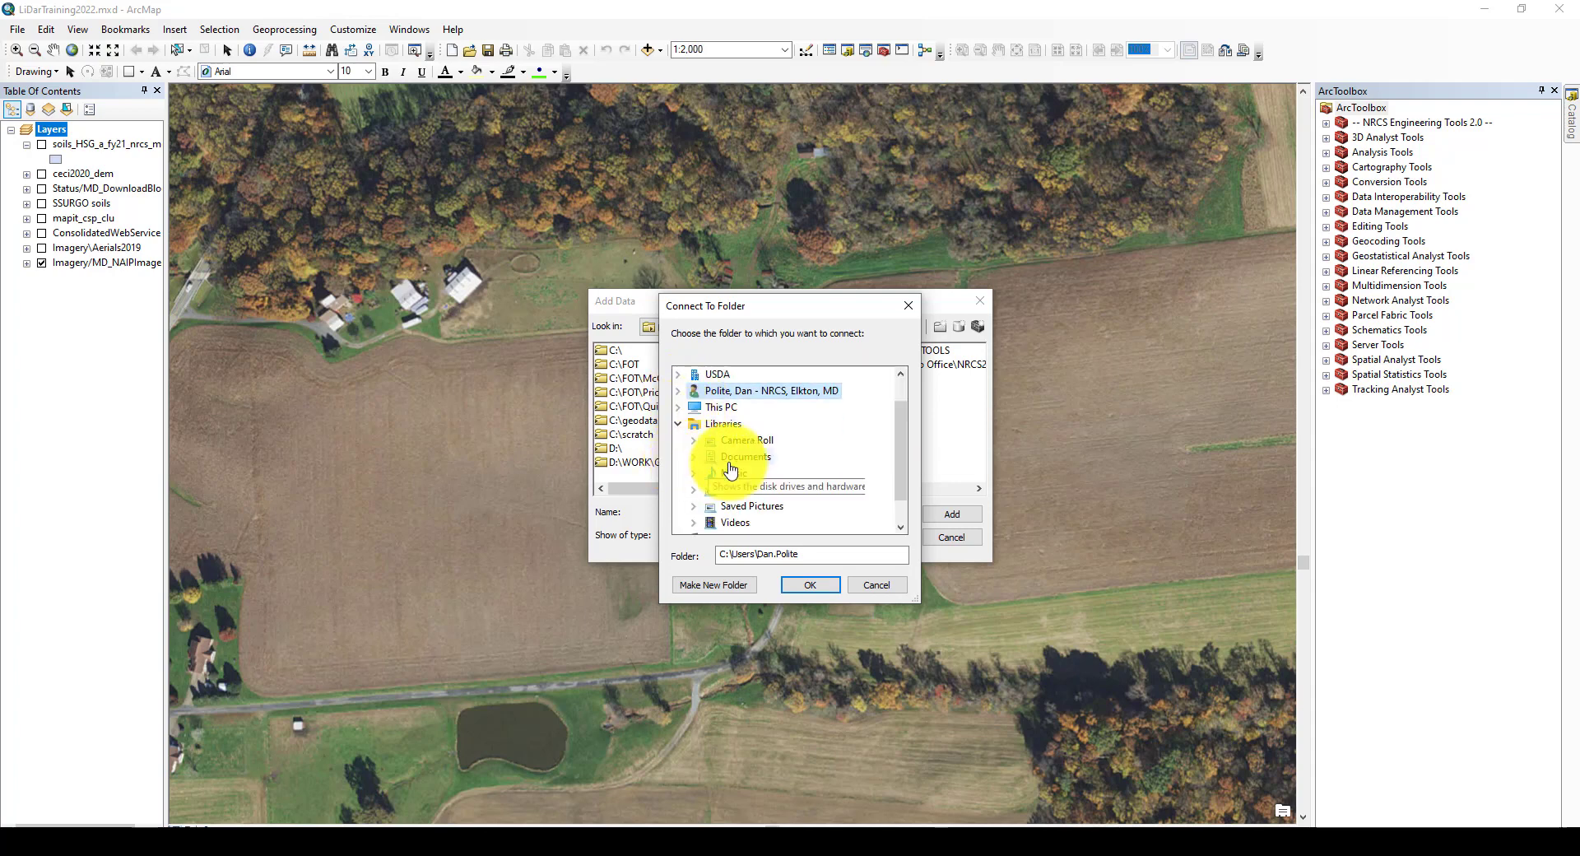
scroll(741, 469, "down", 2)
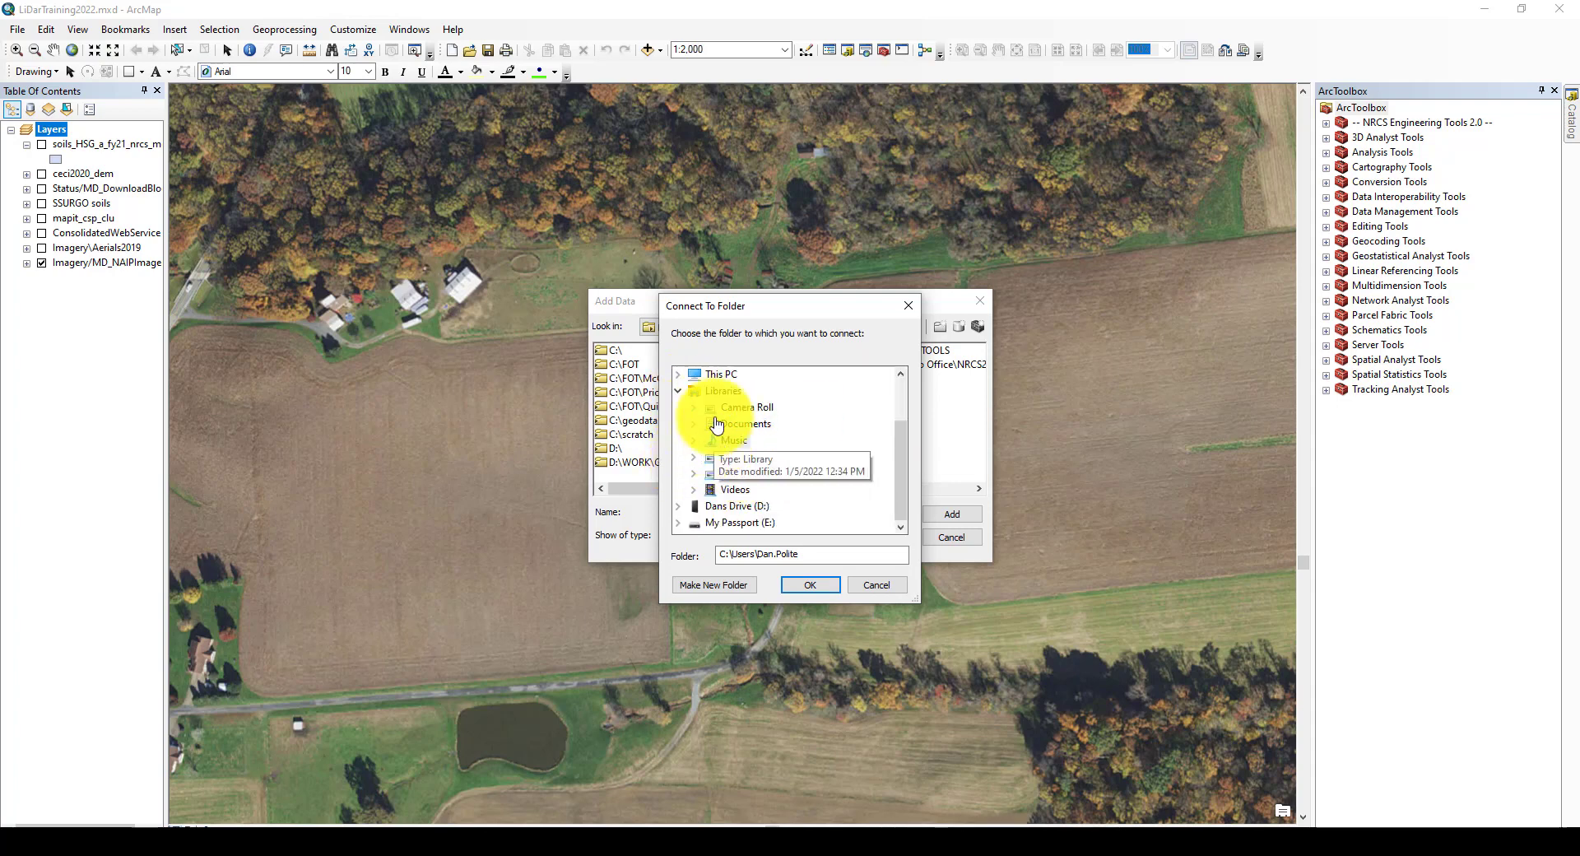
scroll(699, 412, "up", 3)
Connect to the geodata folder on the F: network drive under This PC
left_click(680, 435)
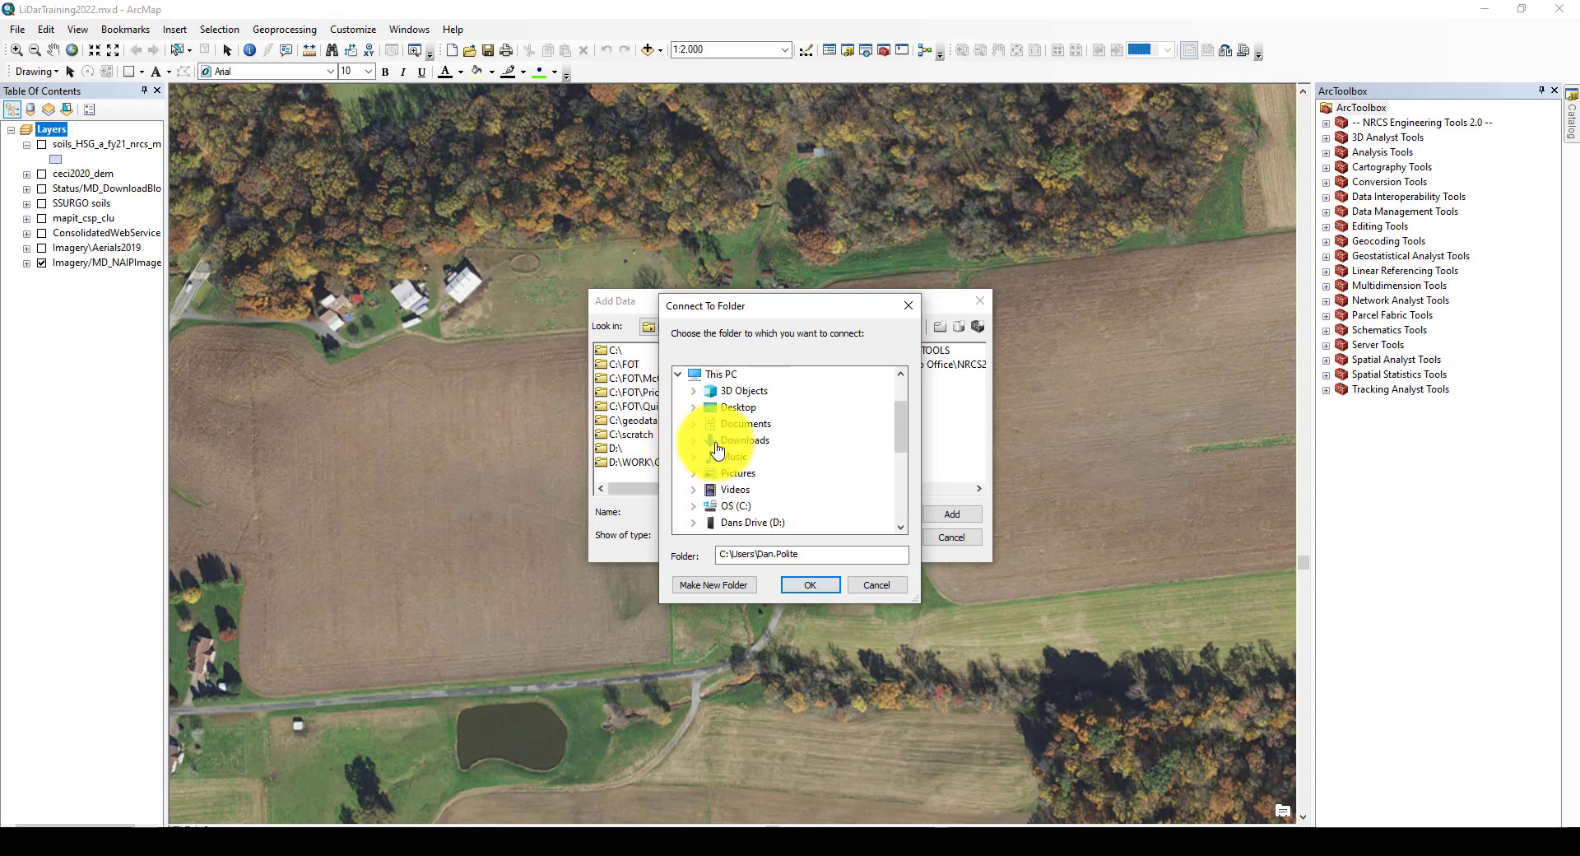
scroll(724, 449, "down", 3)
double_click(771, 410)
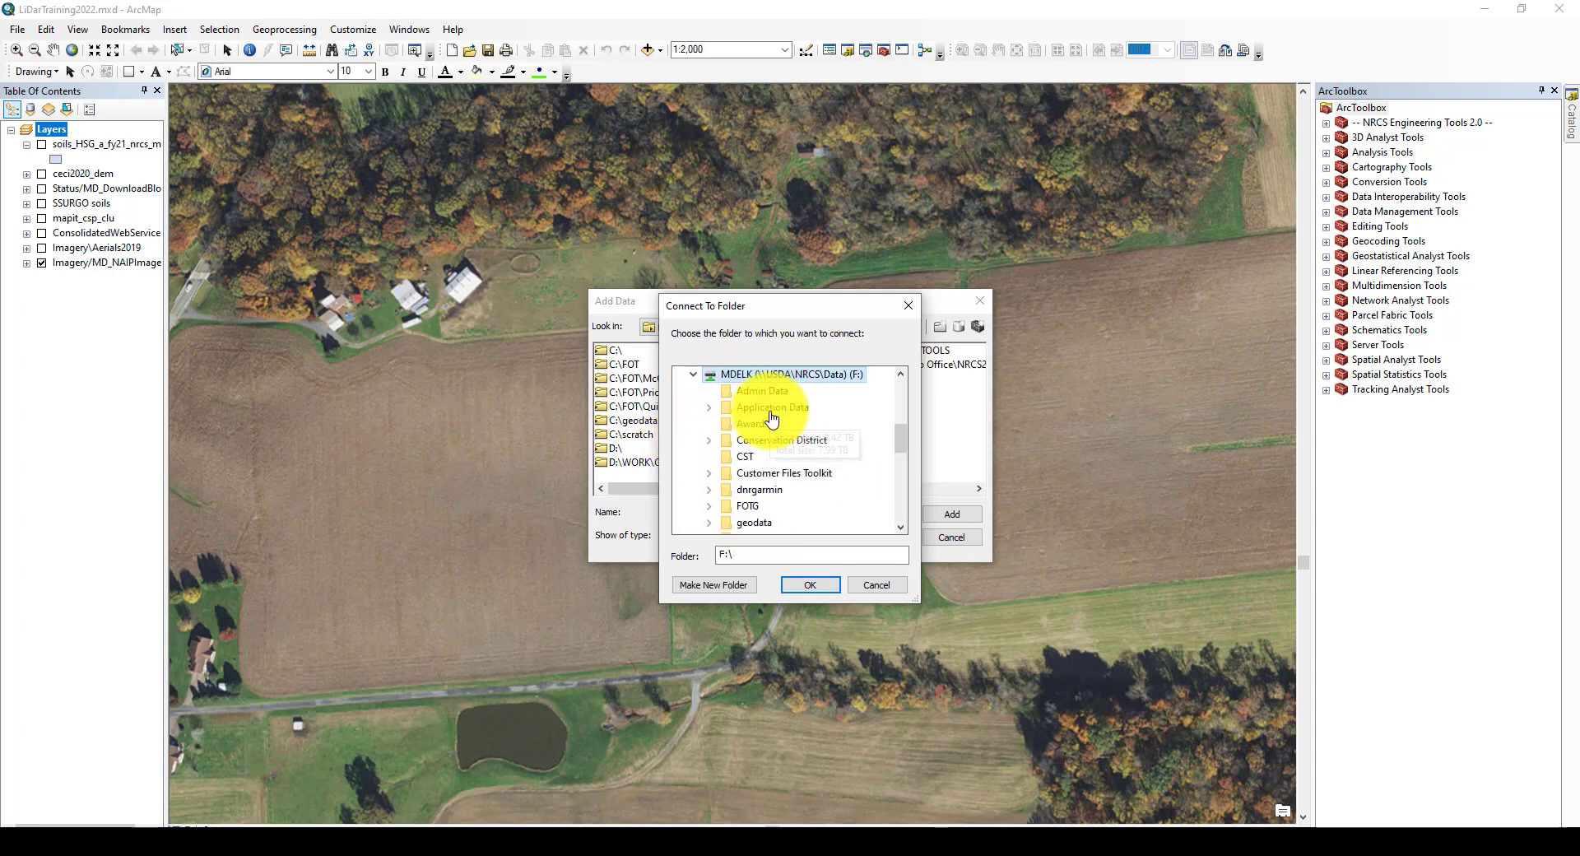
scroll(773, 461, "down", 1)
double_click(754, 473)
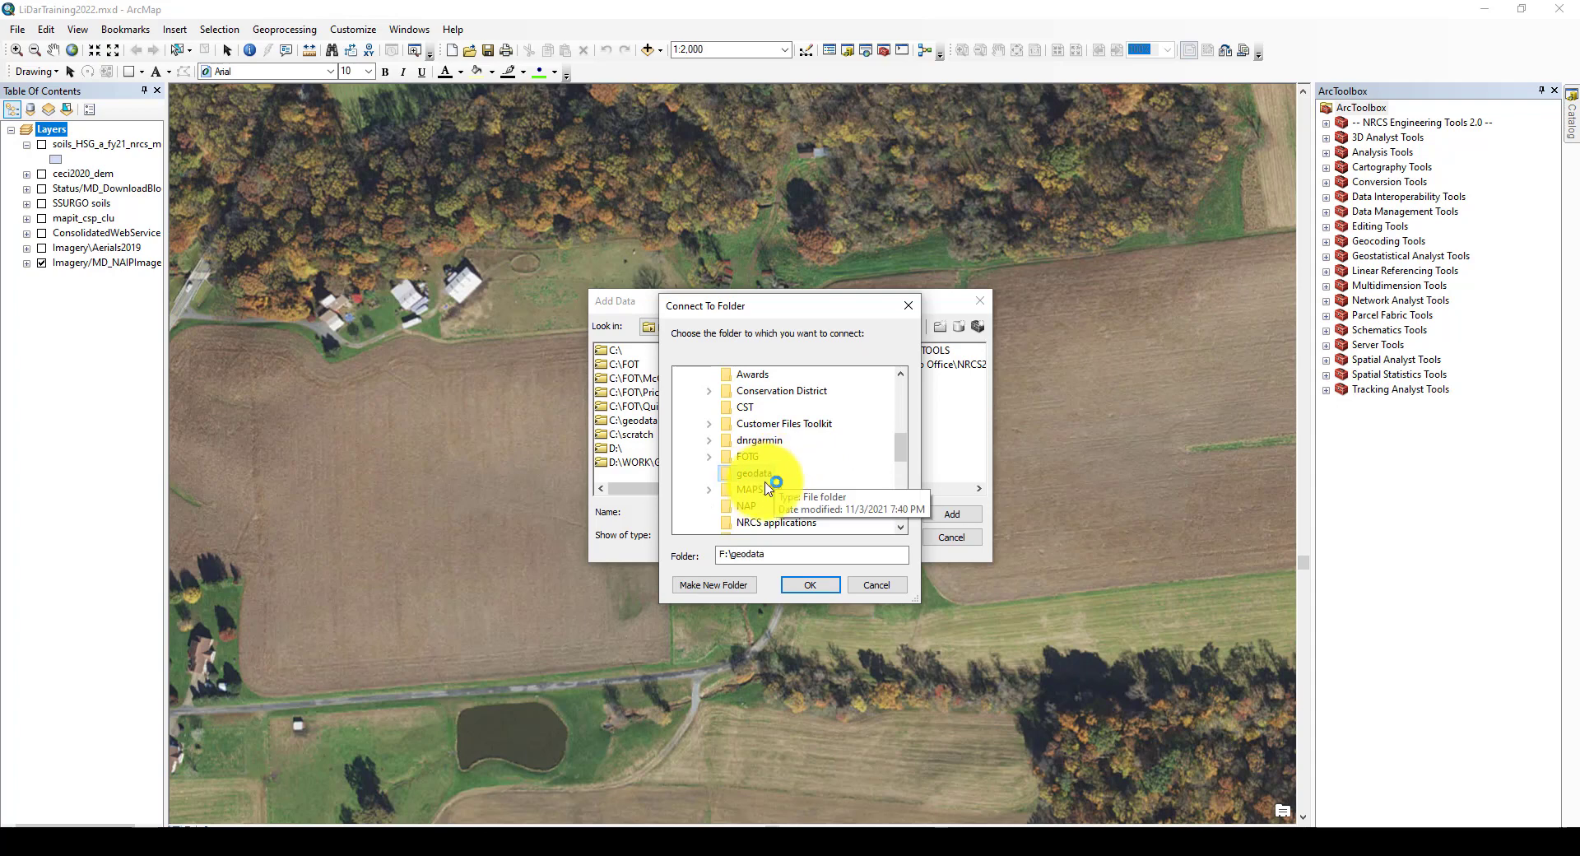
left_click(810, 584)
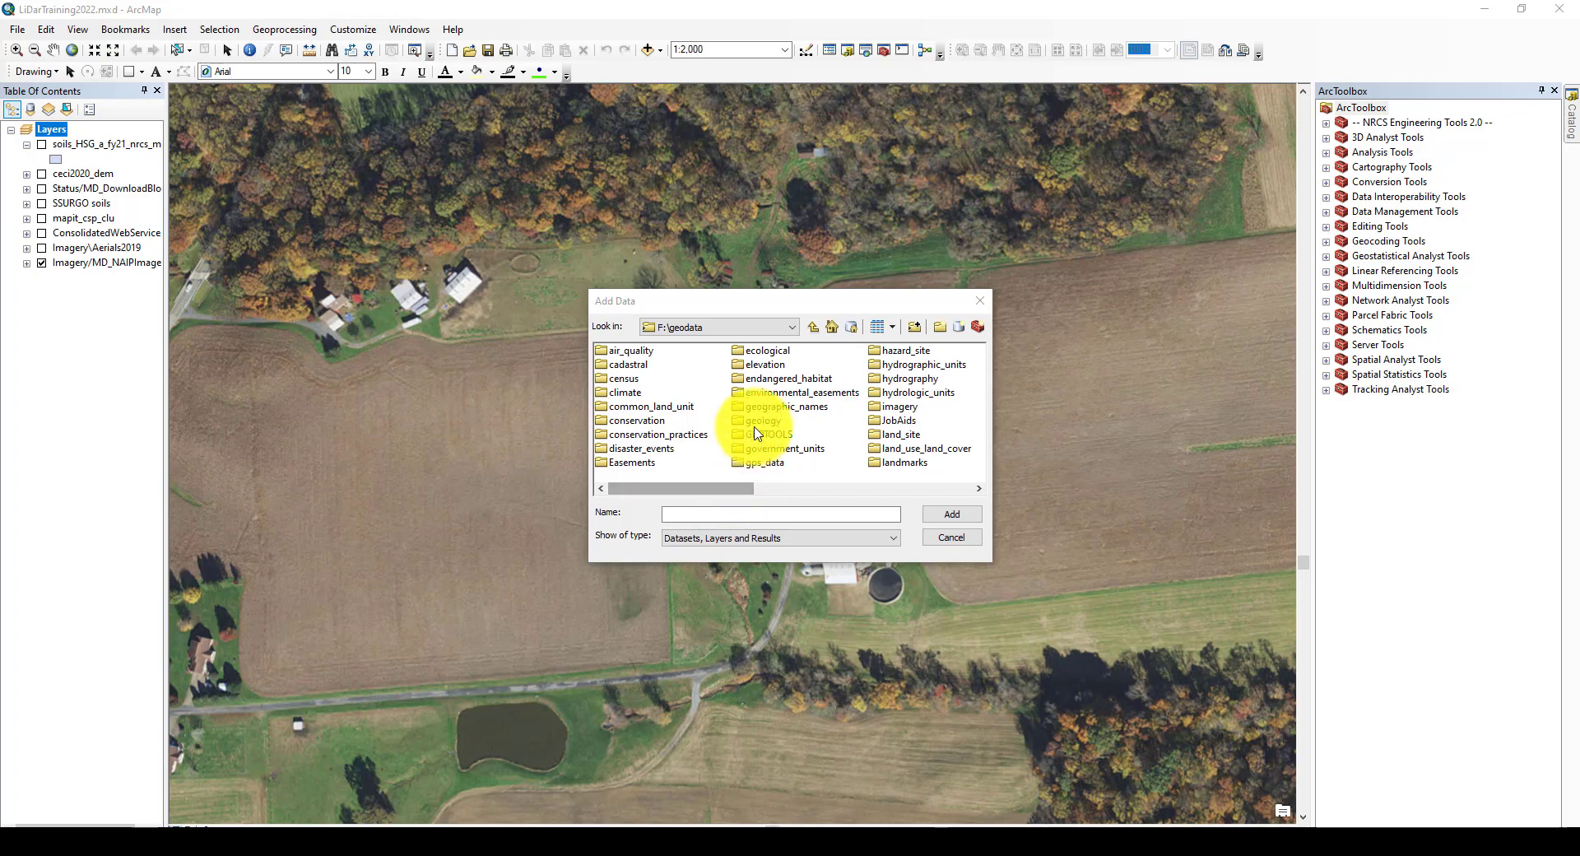
Add MD_cecil_dem_ft.lyr from the LiDAR_AllCounties folder under elevation to the map and dismiss the coordinate system warning
left_click(767, 364)
double_click(765, 363)
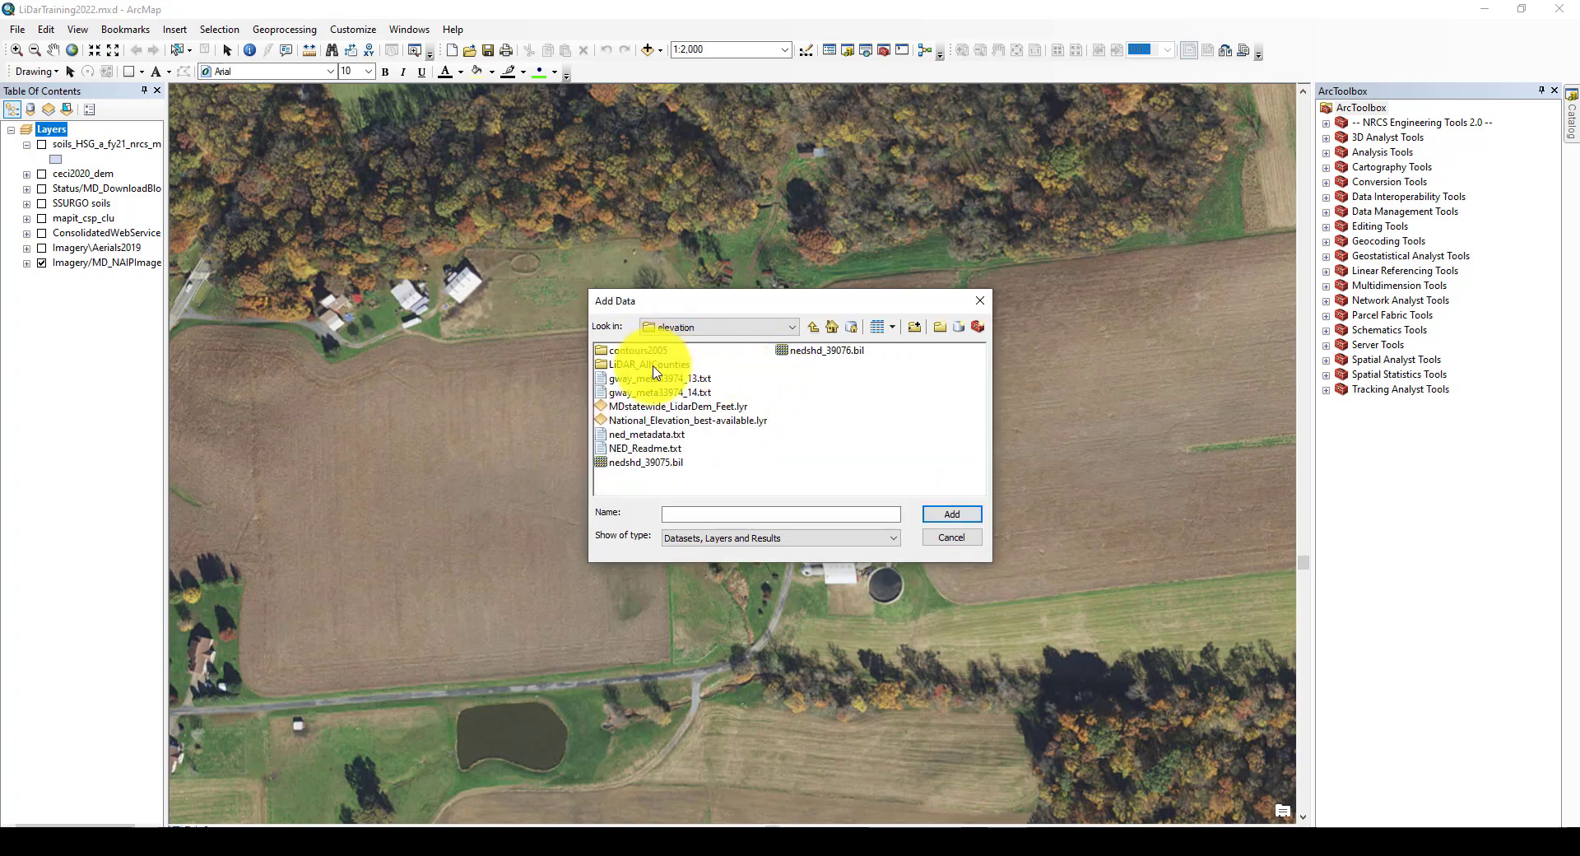
double_click(655, 367)
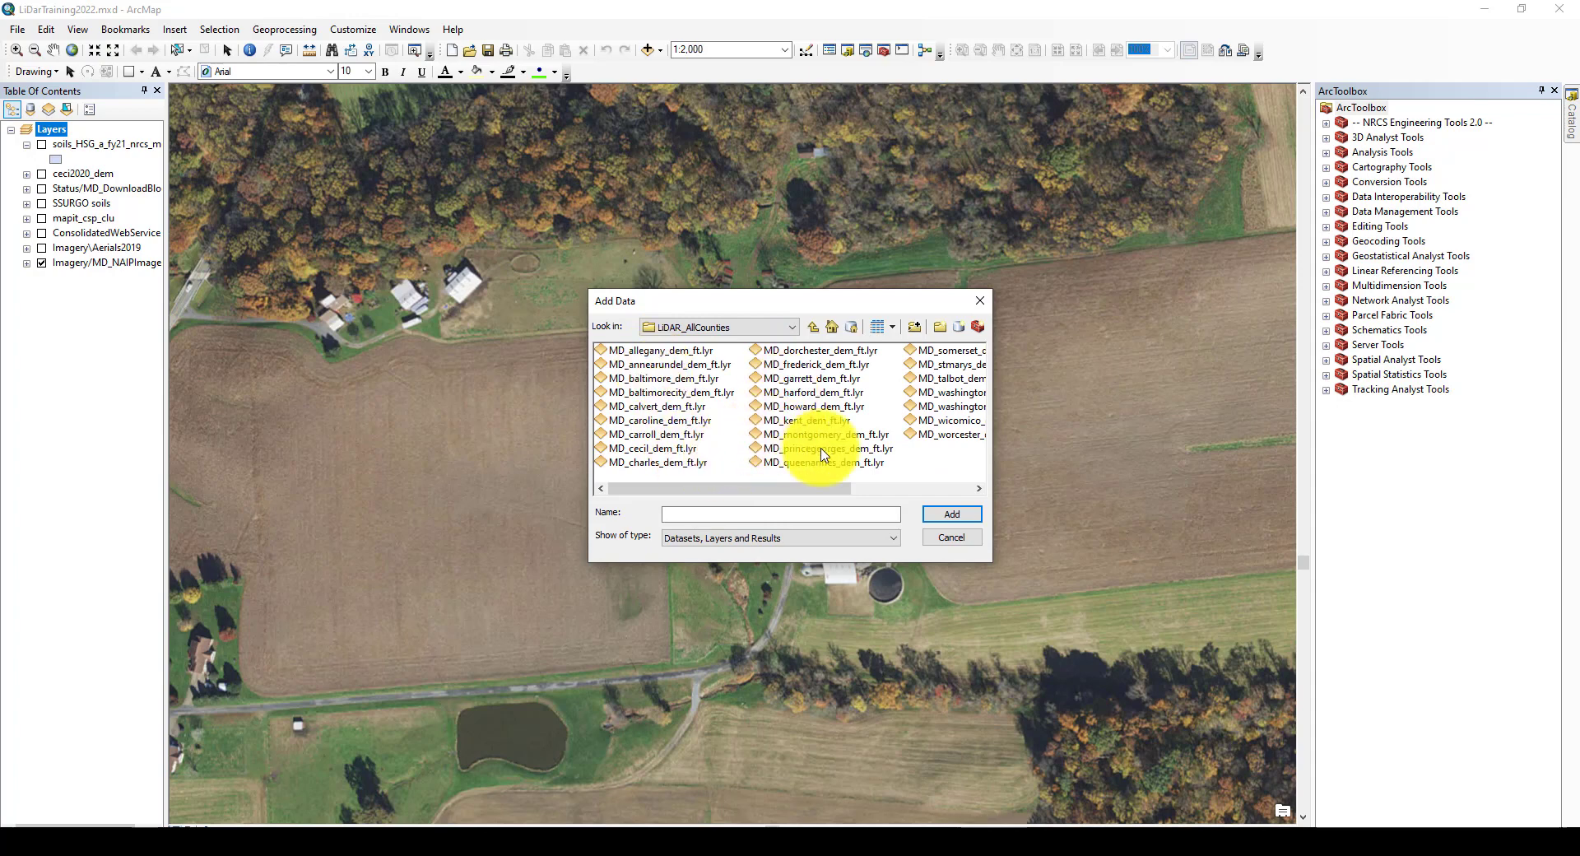
left_click(668, 450)
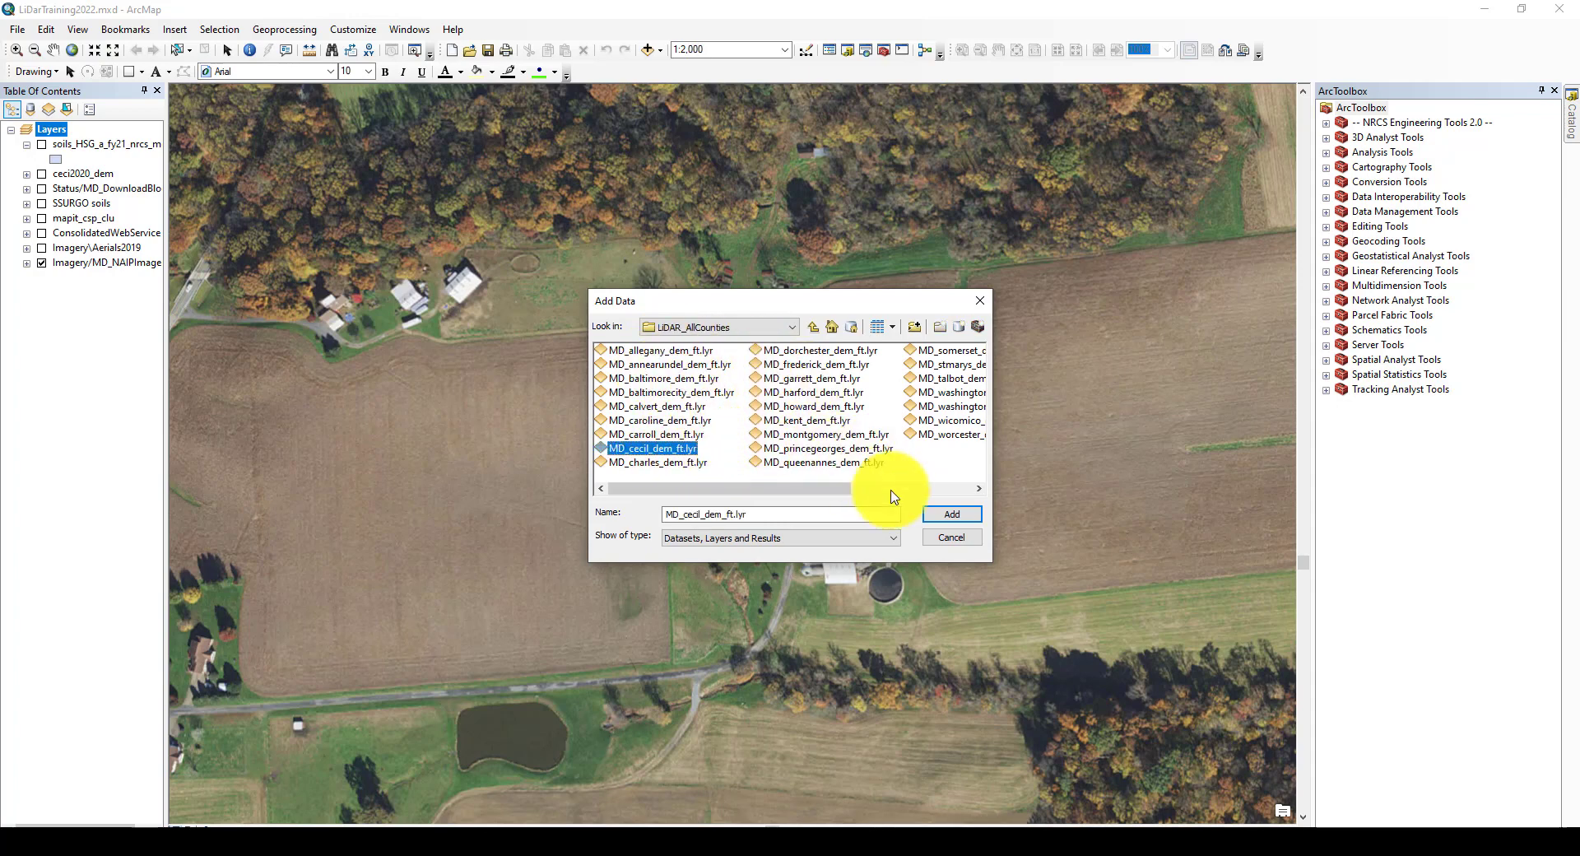
left_click(952, 537)
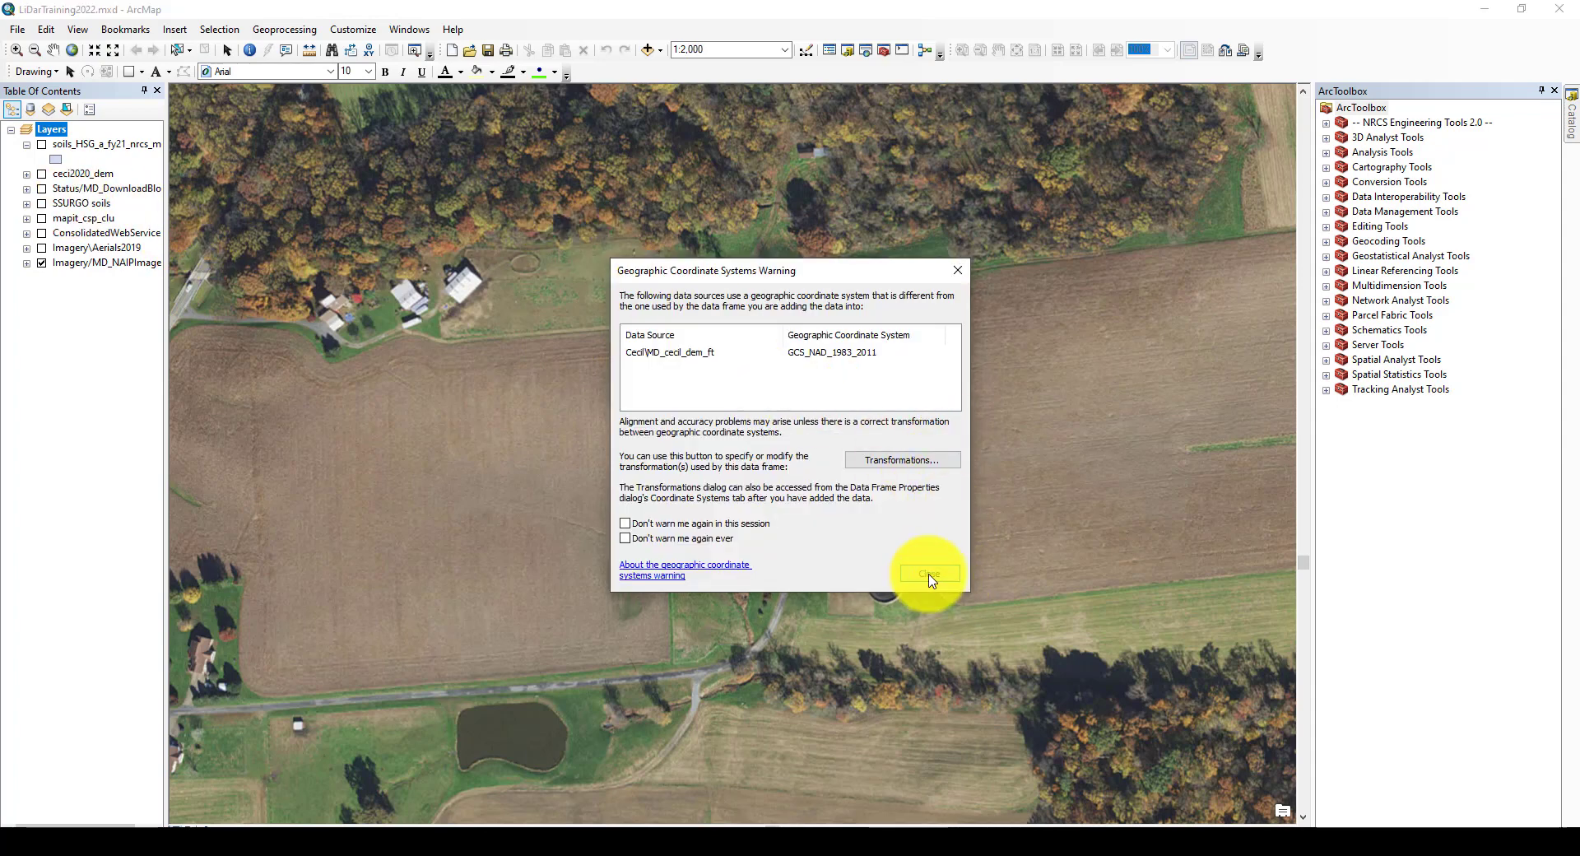
left_click(929, 573)
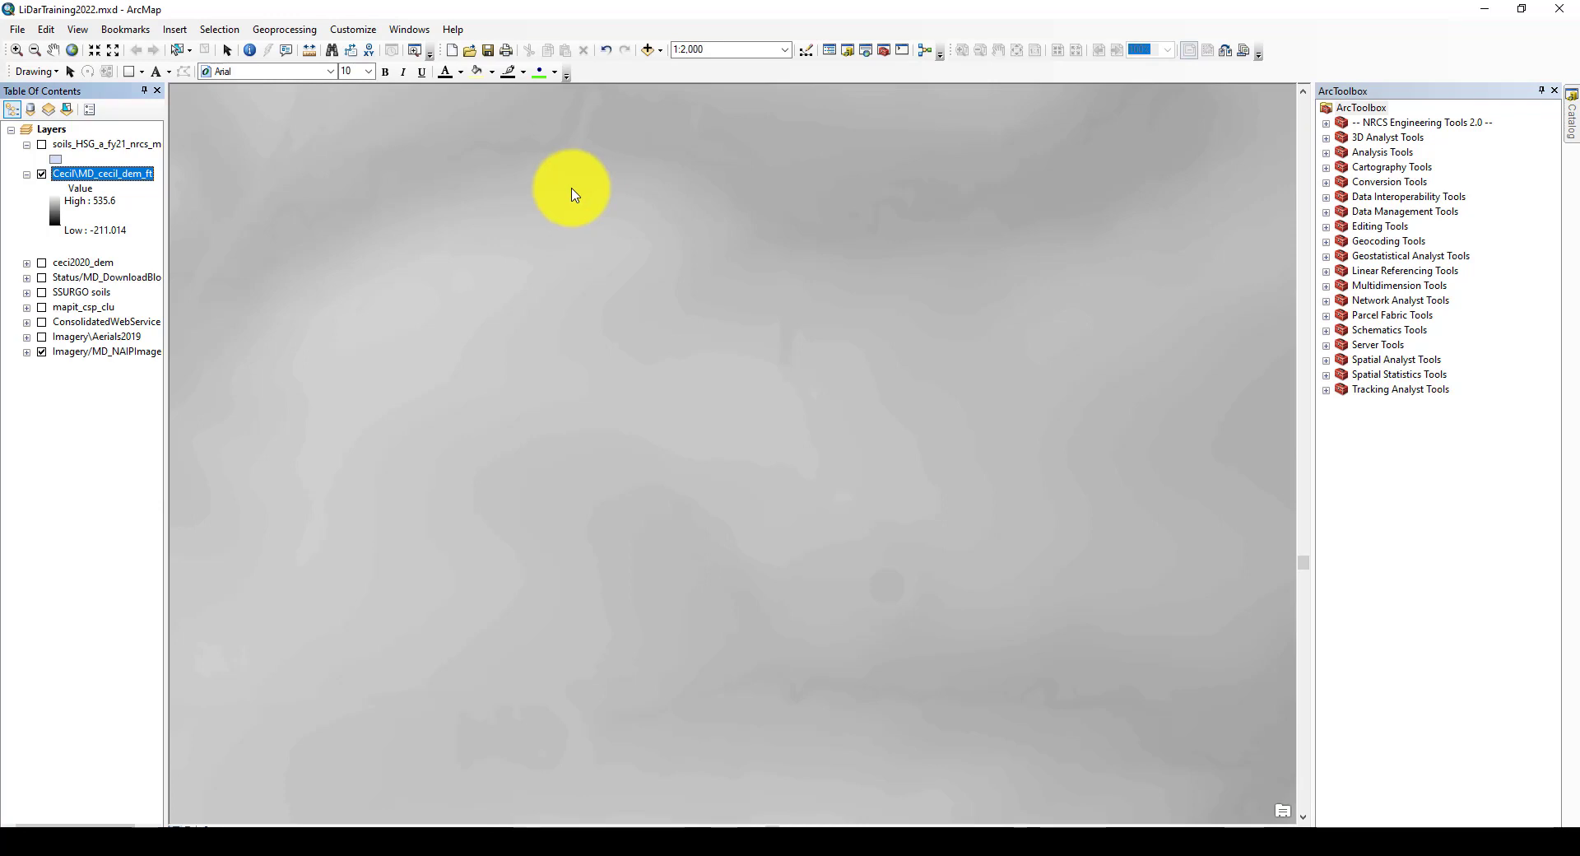
Turn off the MD_cecil_dem_ft layer and remove it from the map
left_click(42, 174)
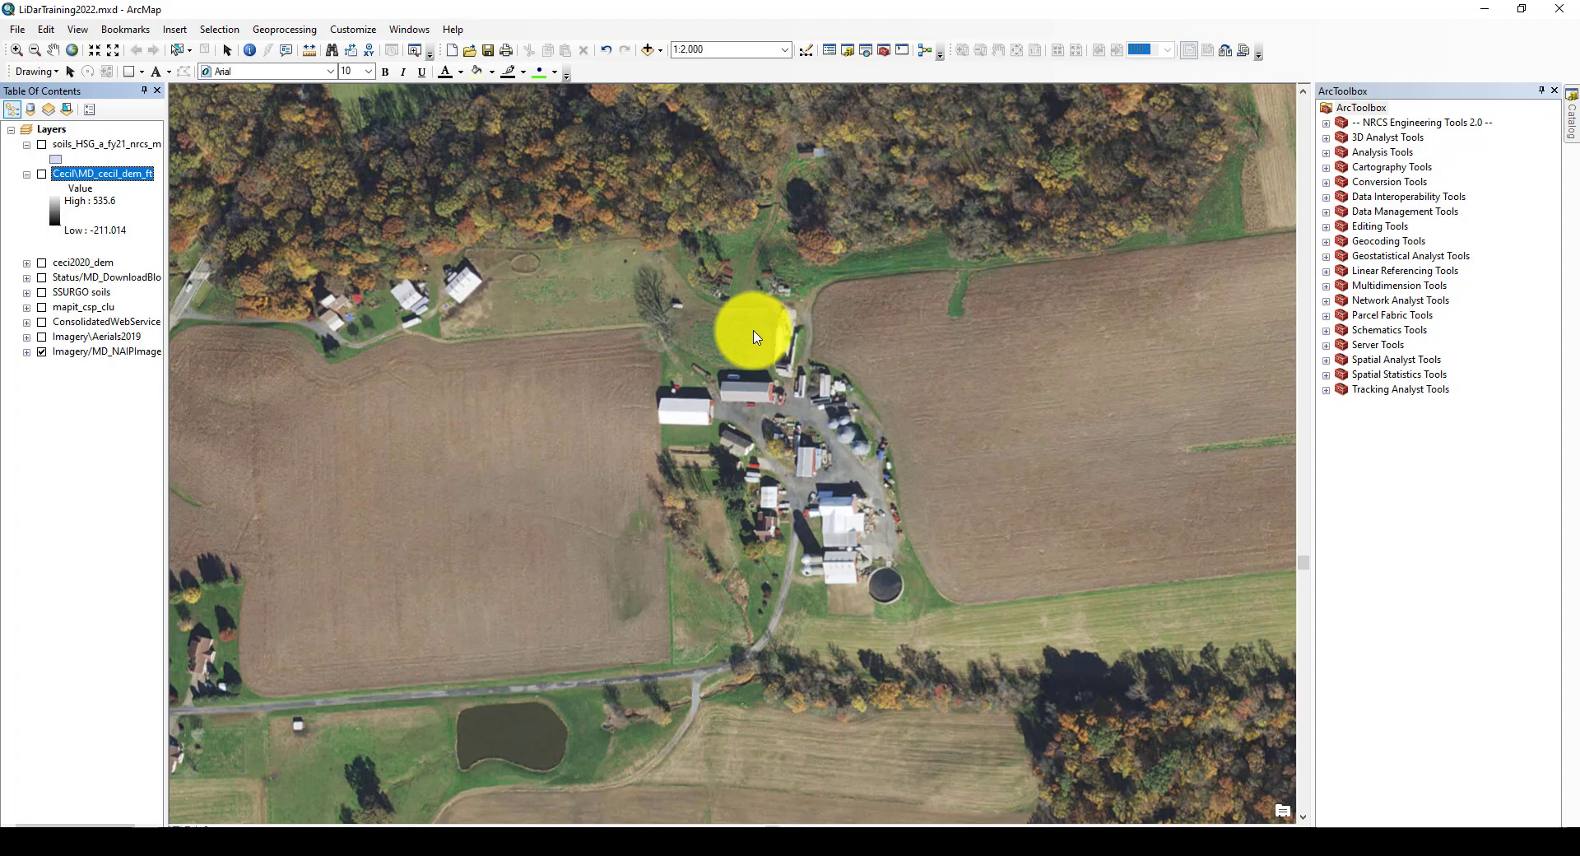
key("Delete")
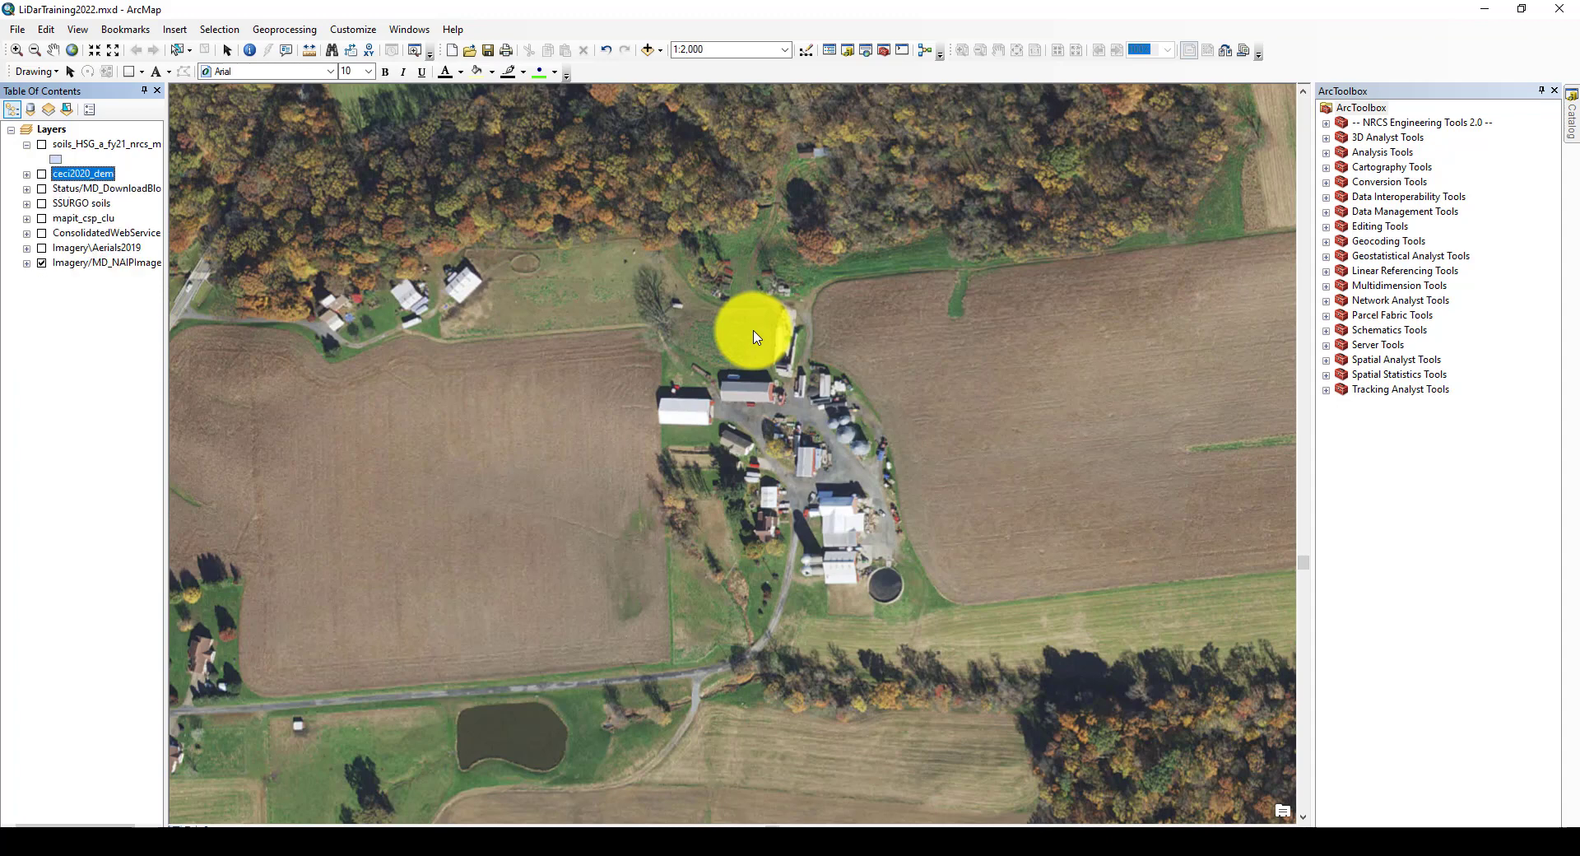
Check the raster information and data source of the ceci2020_dem layer and close its properties without changes
left_click(97, 174)
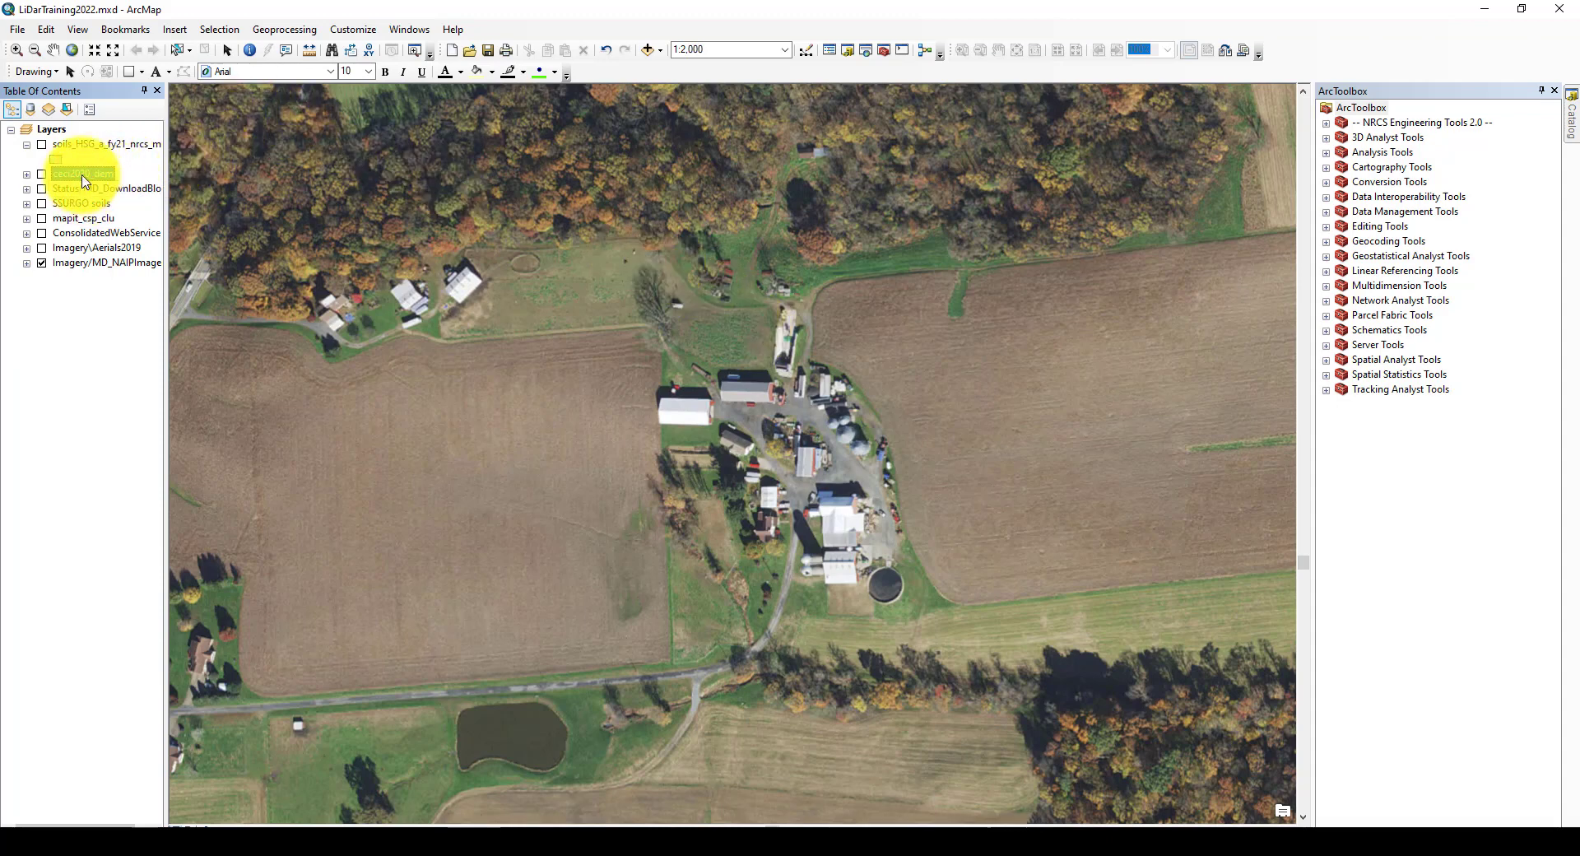
right_click(85, 177)
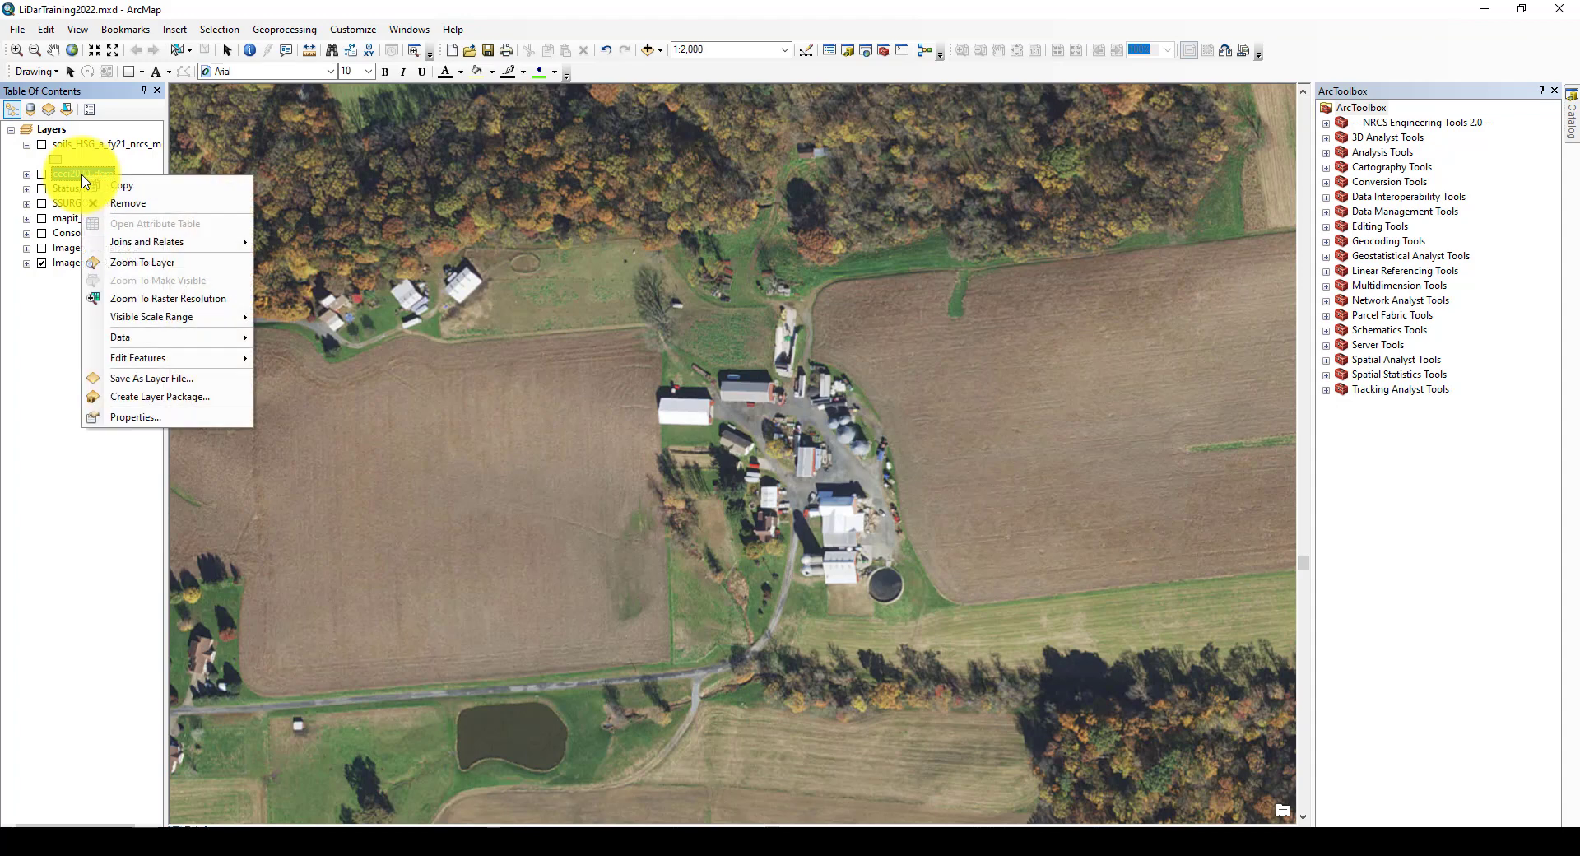
left_click(148, 421)
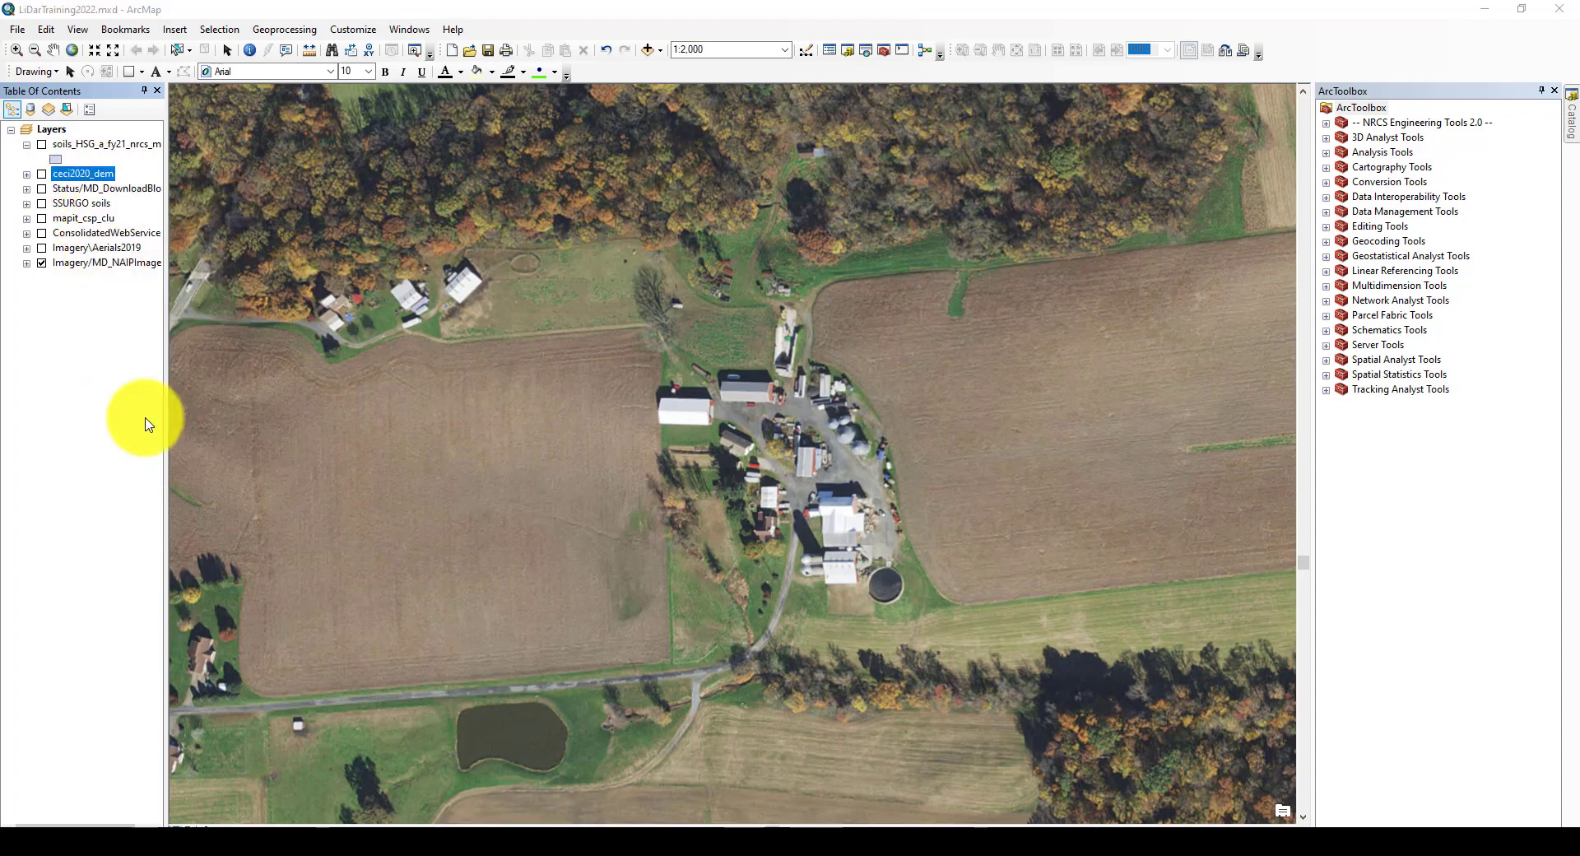
left_click(541, 263)
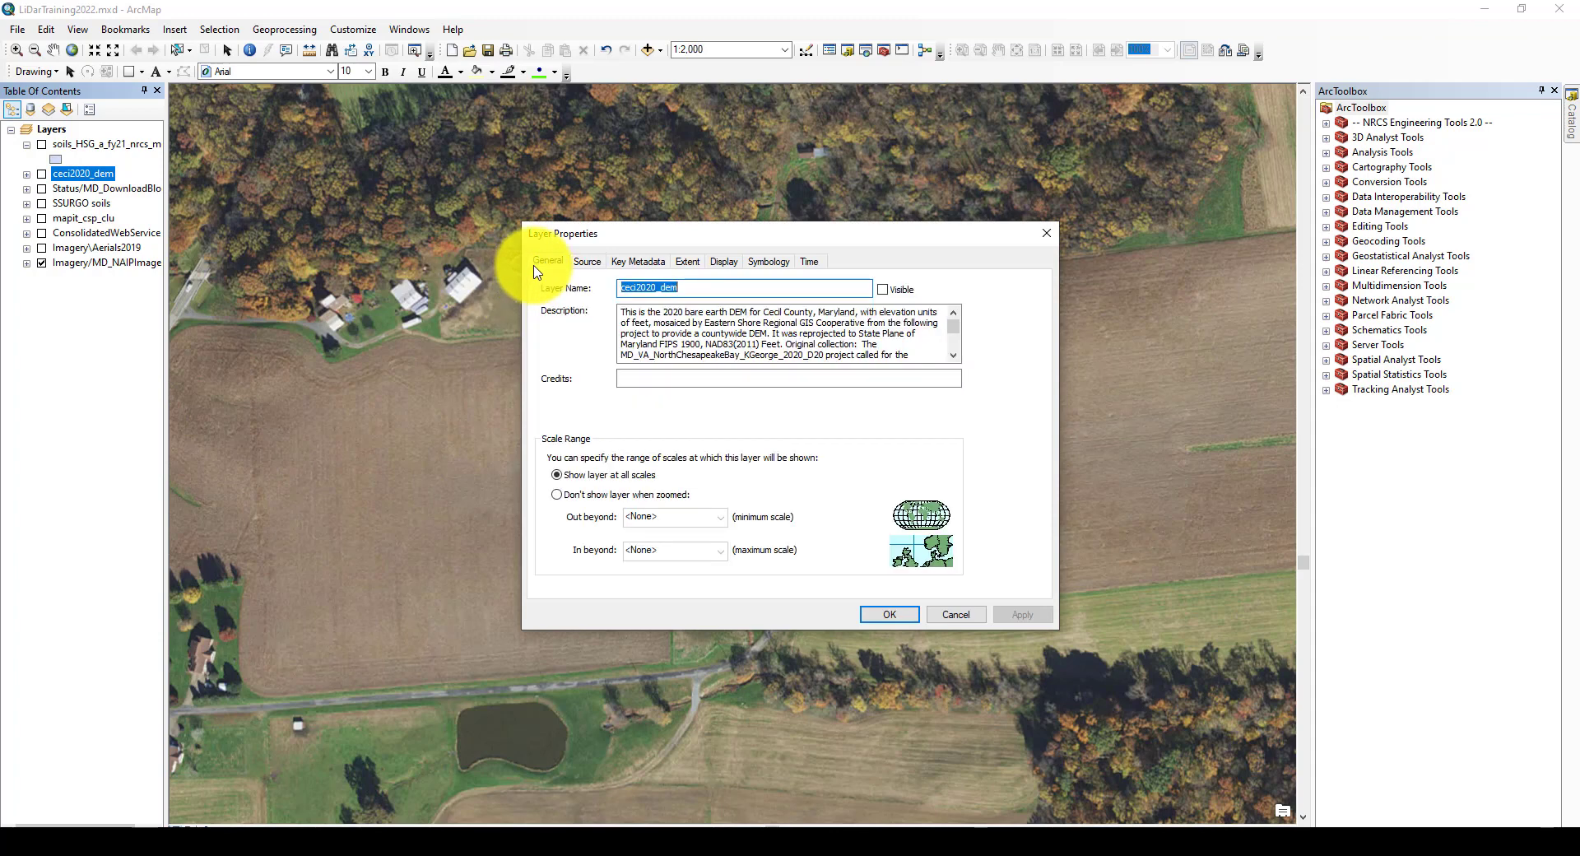
left_click(589, 266)
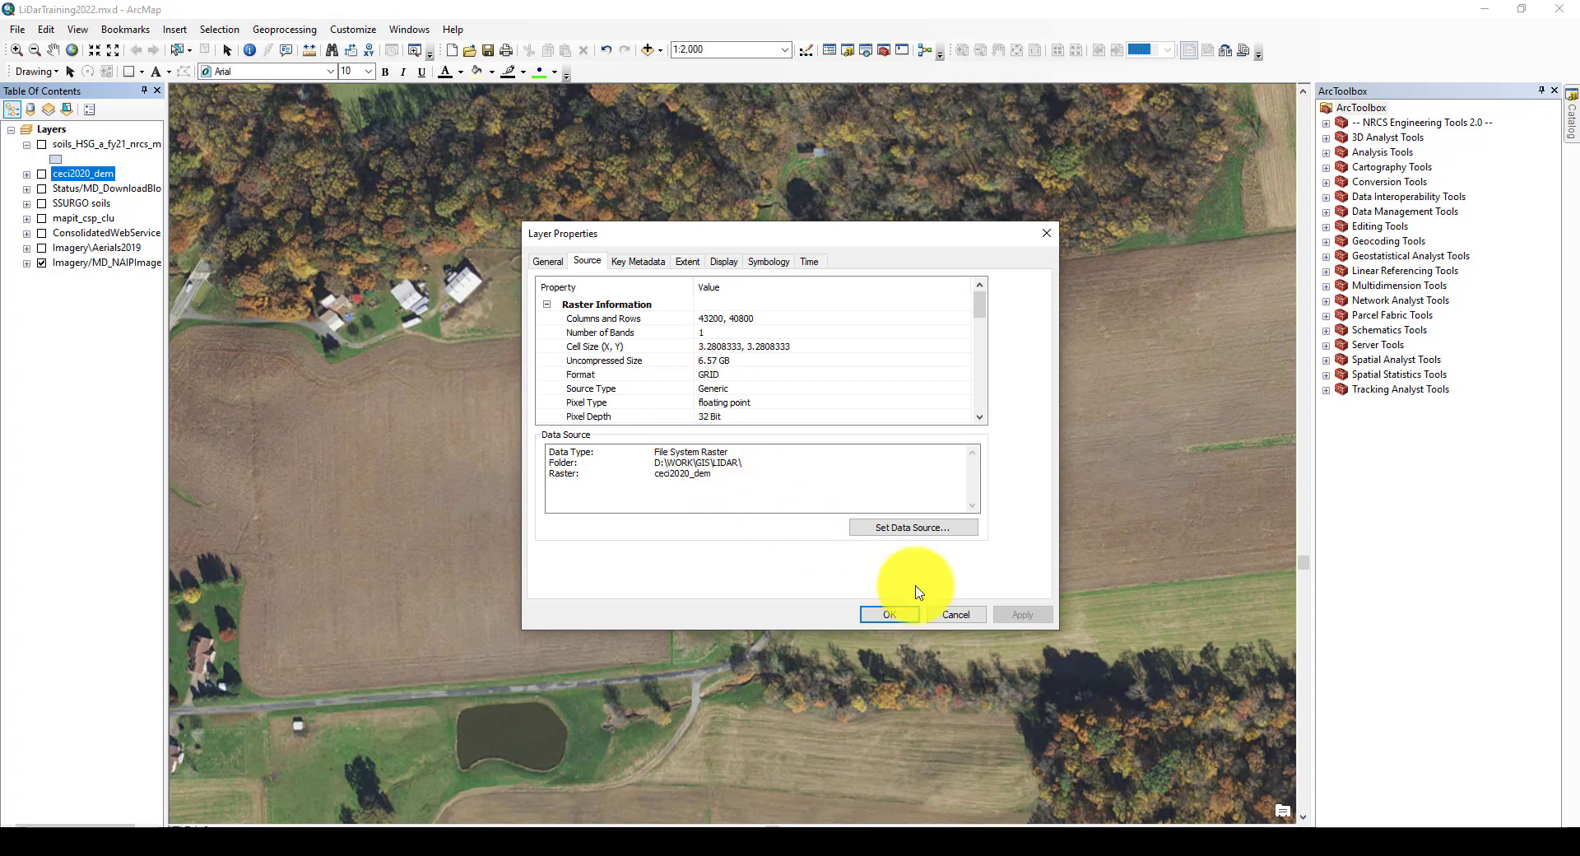
left_click(957, 614)
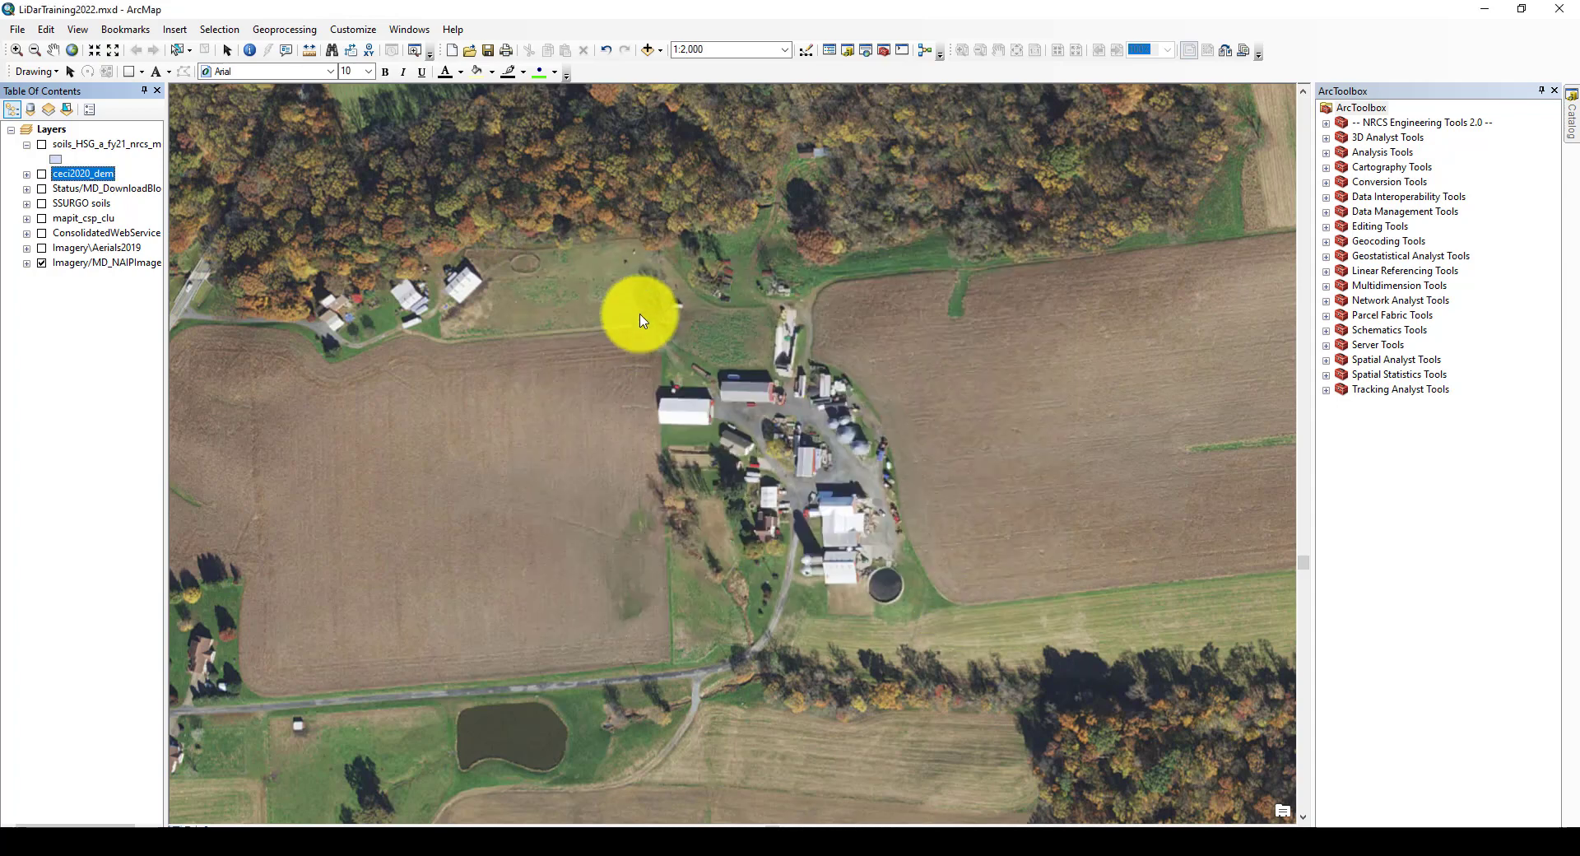
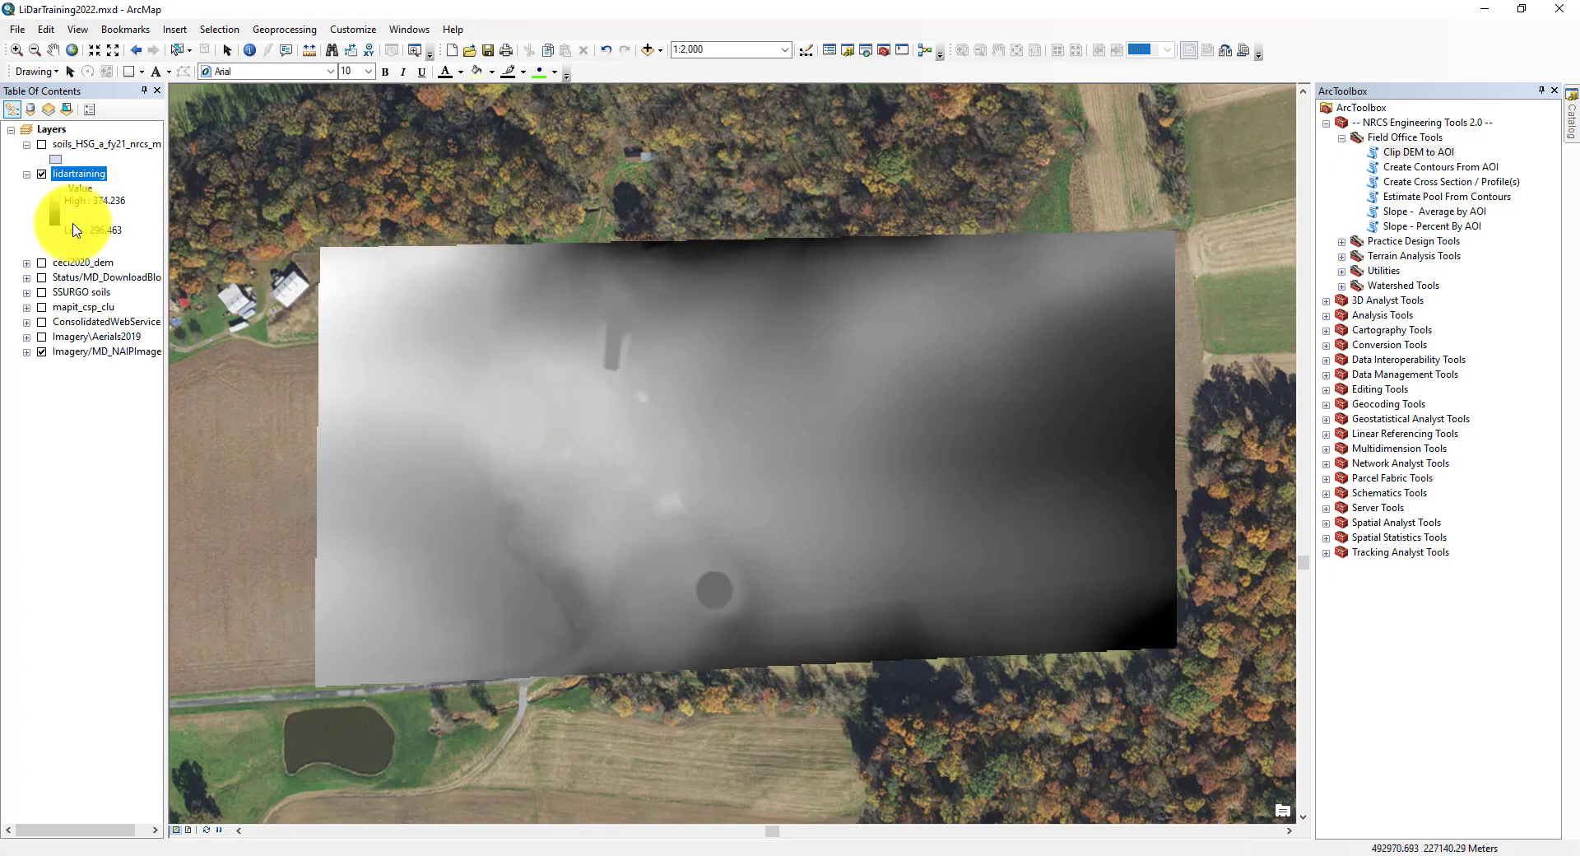
Check the cell size and source folder of the clipped lidartraining raster and close its properties without changes
left_click(472, 852)
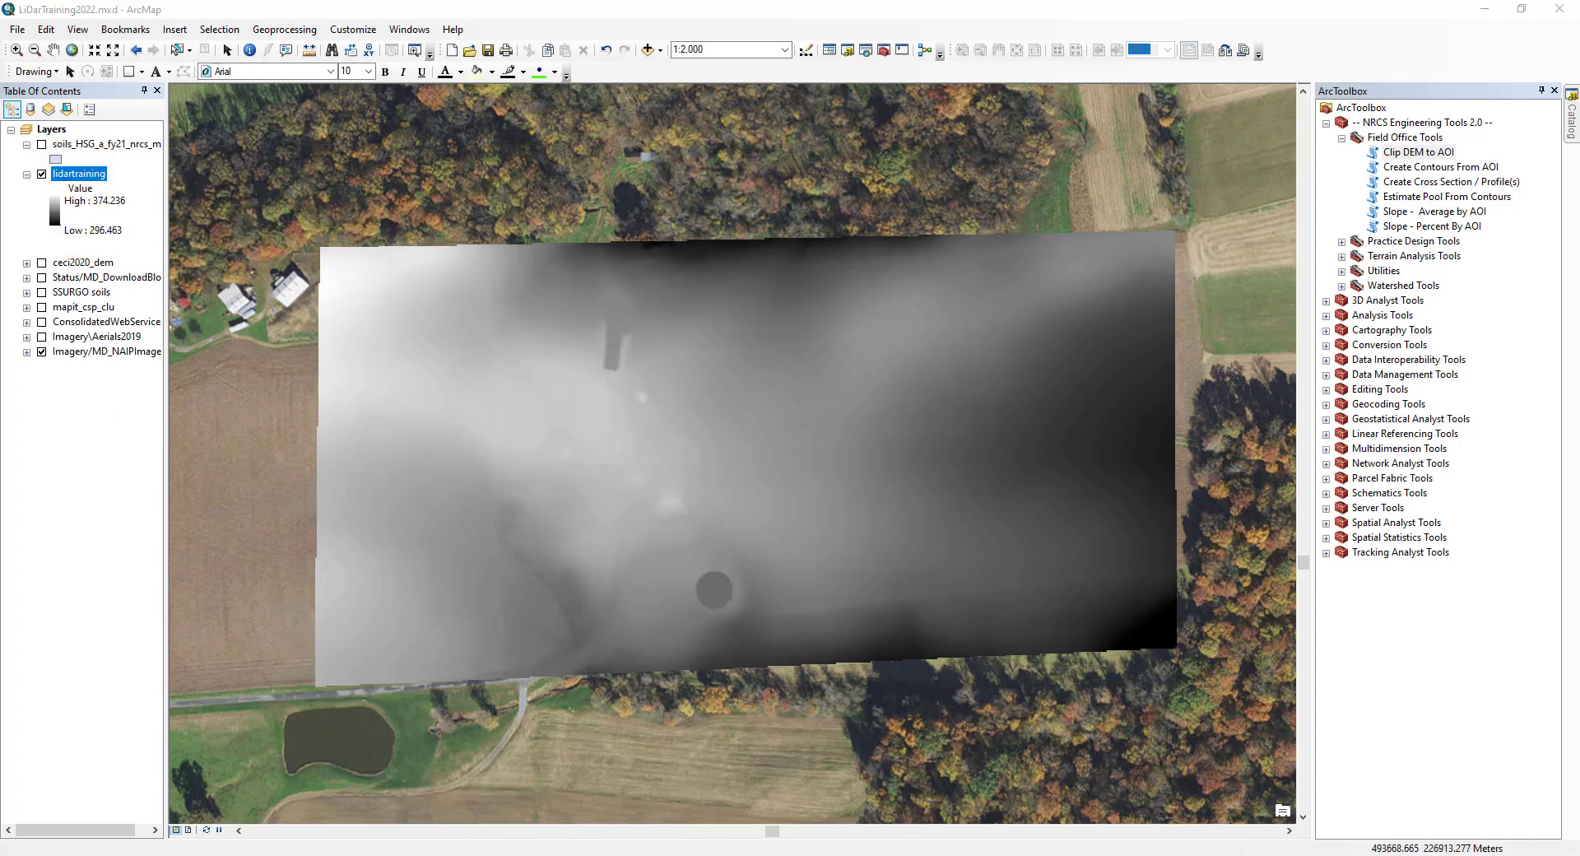
right_click(73, 172)
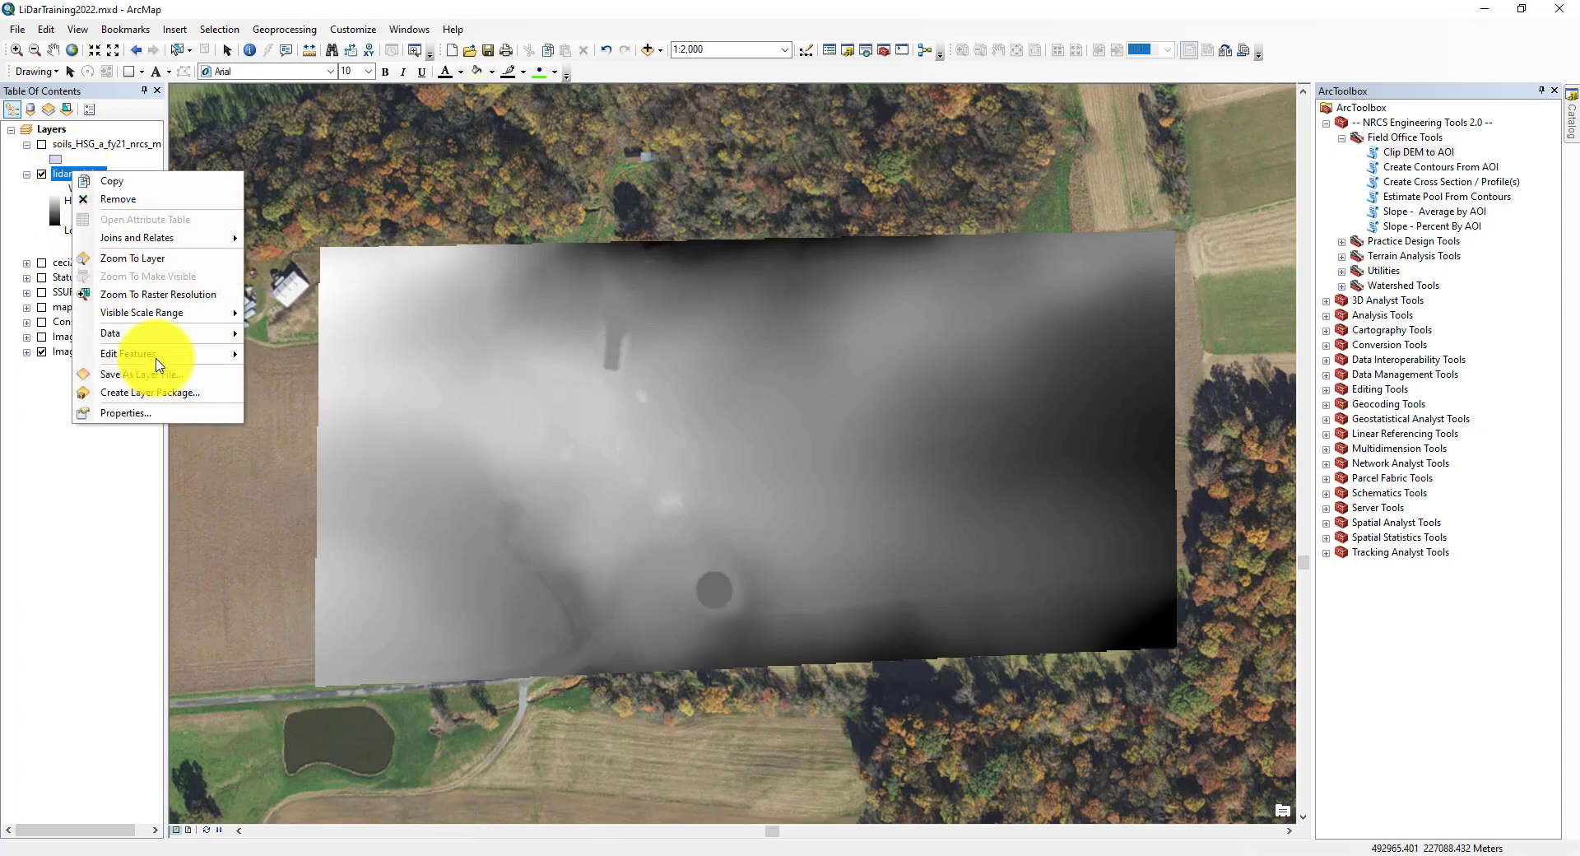
left_click(168, 412)
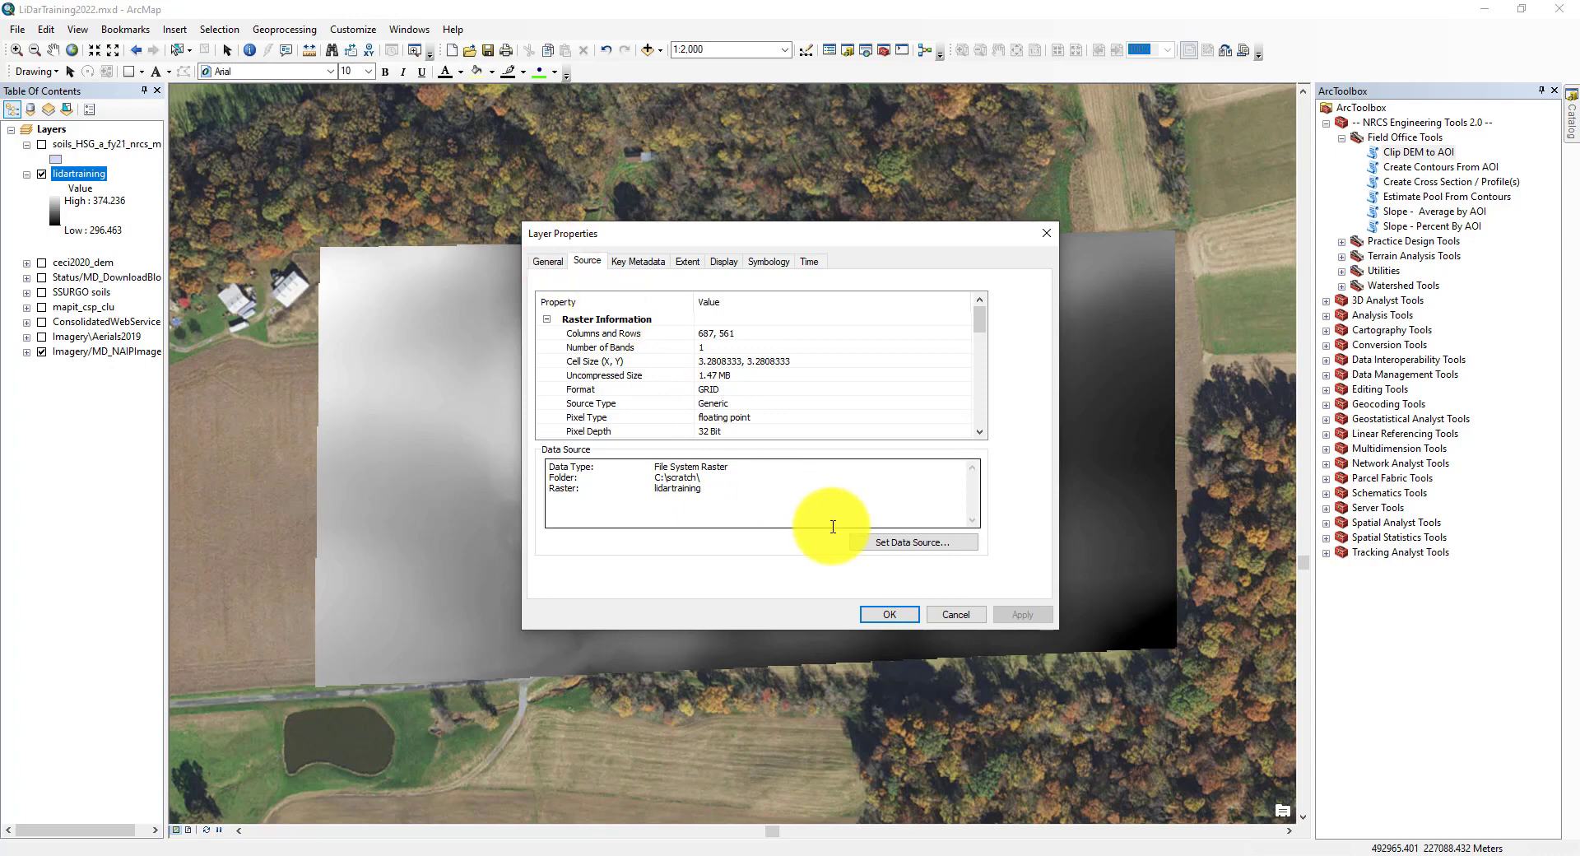
left_click(956, 614)
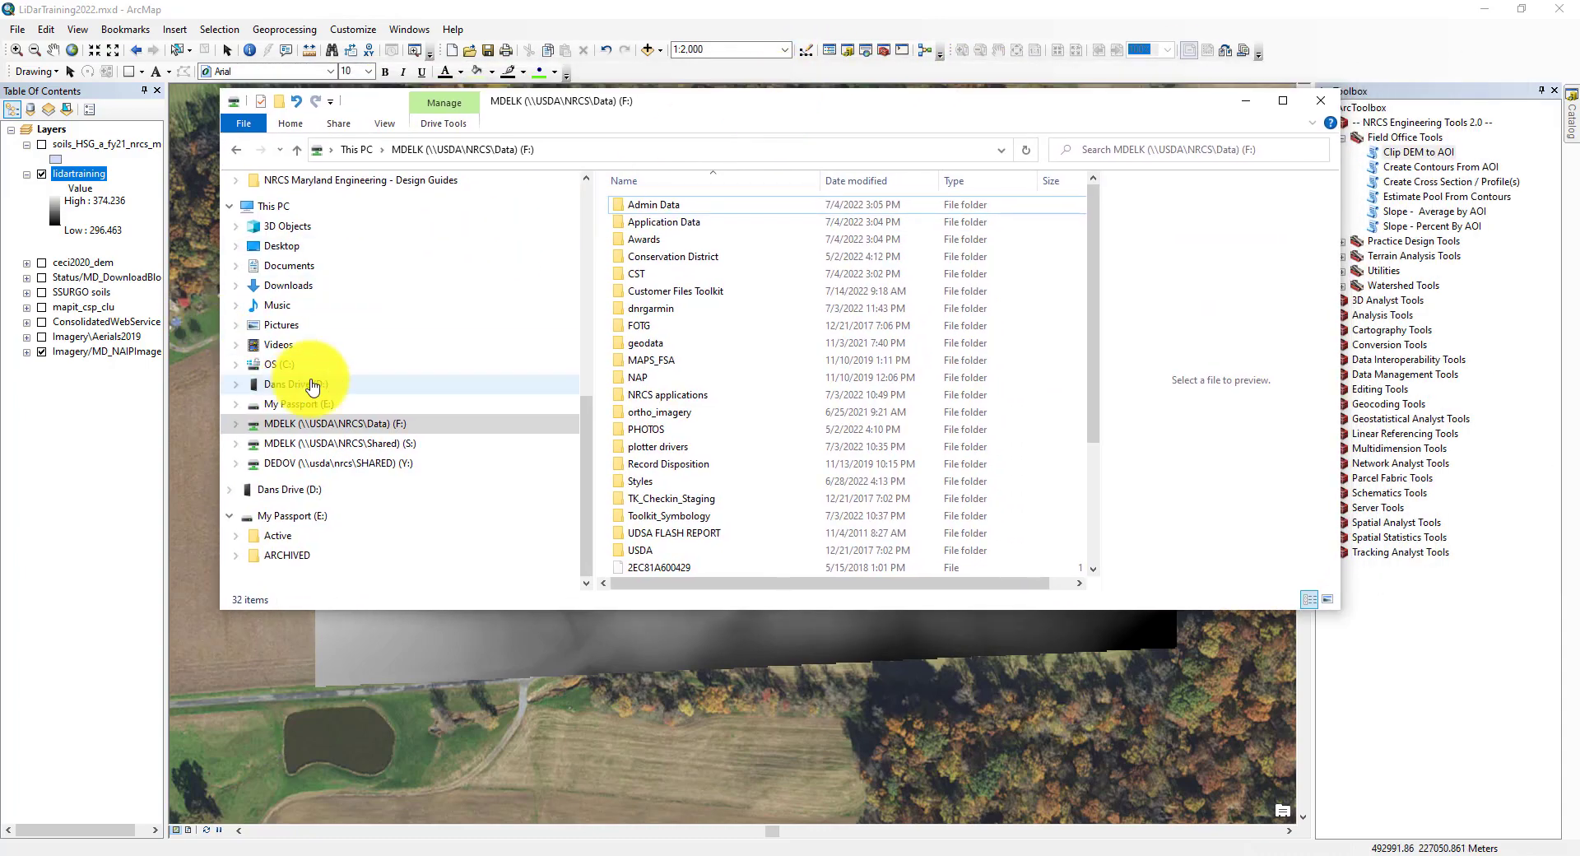
In File Explorer, open C:\scratch\lidartraining and examine the raster's component files, such as hdr.adf, sta.adf and w001001.adf
left_click(296, 382)
left_click(295, 367)
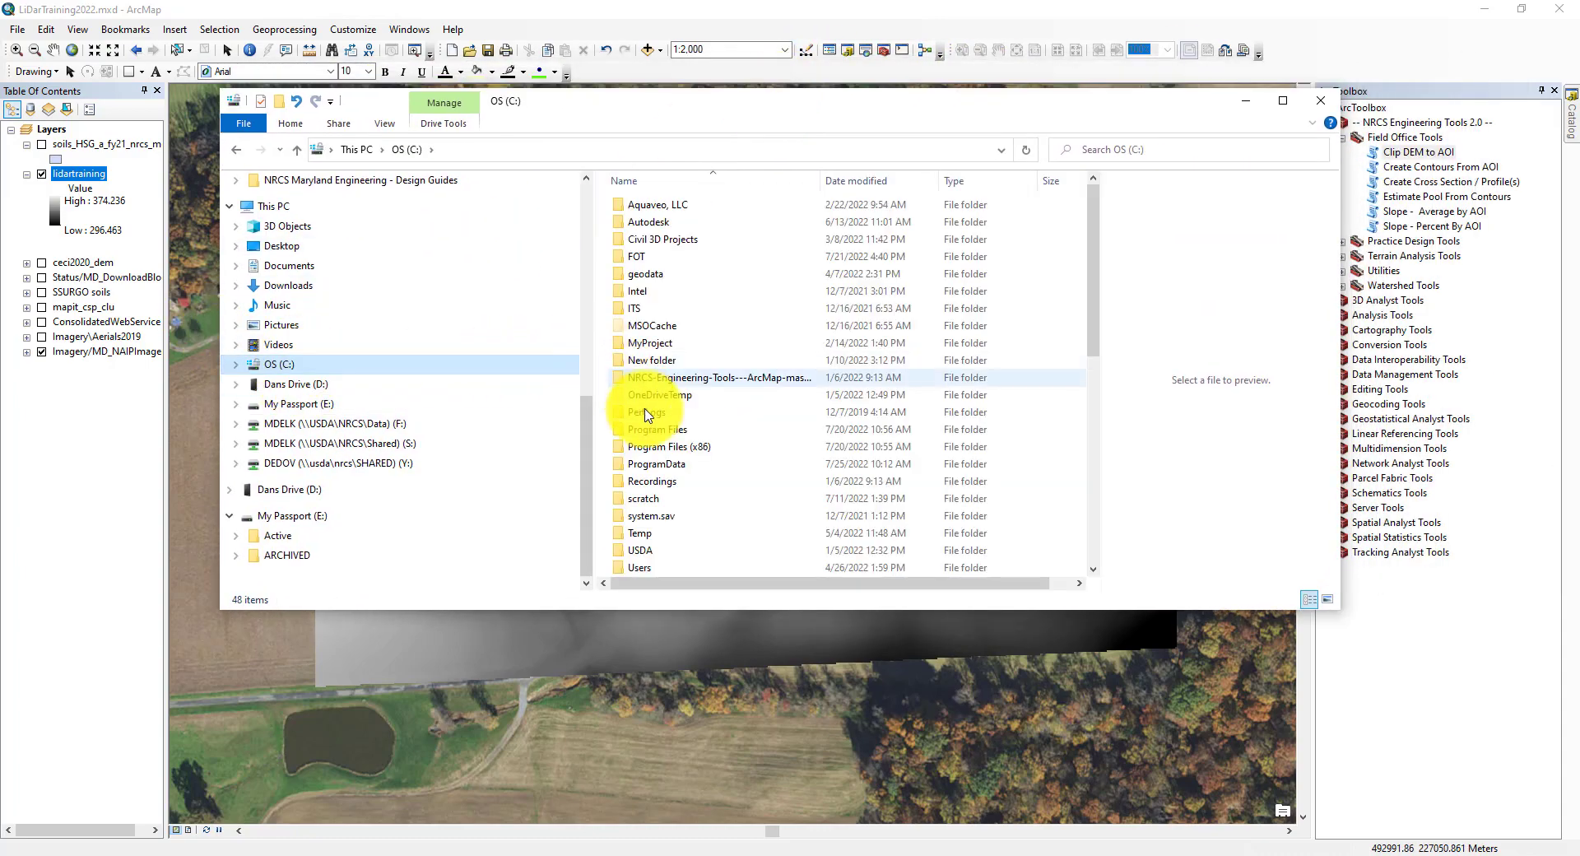
double_click(668, 499)
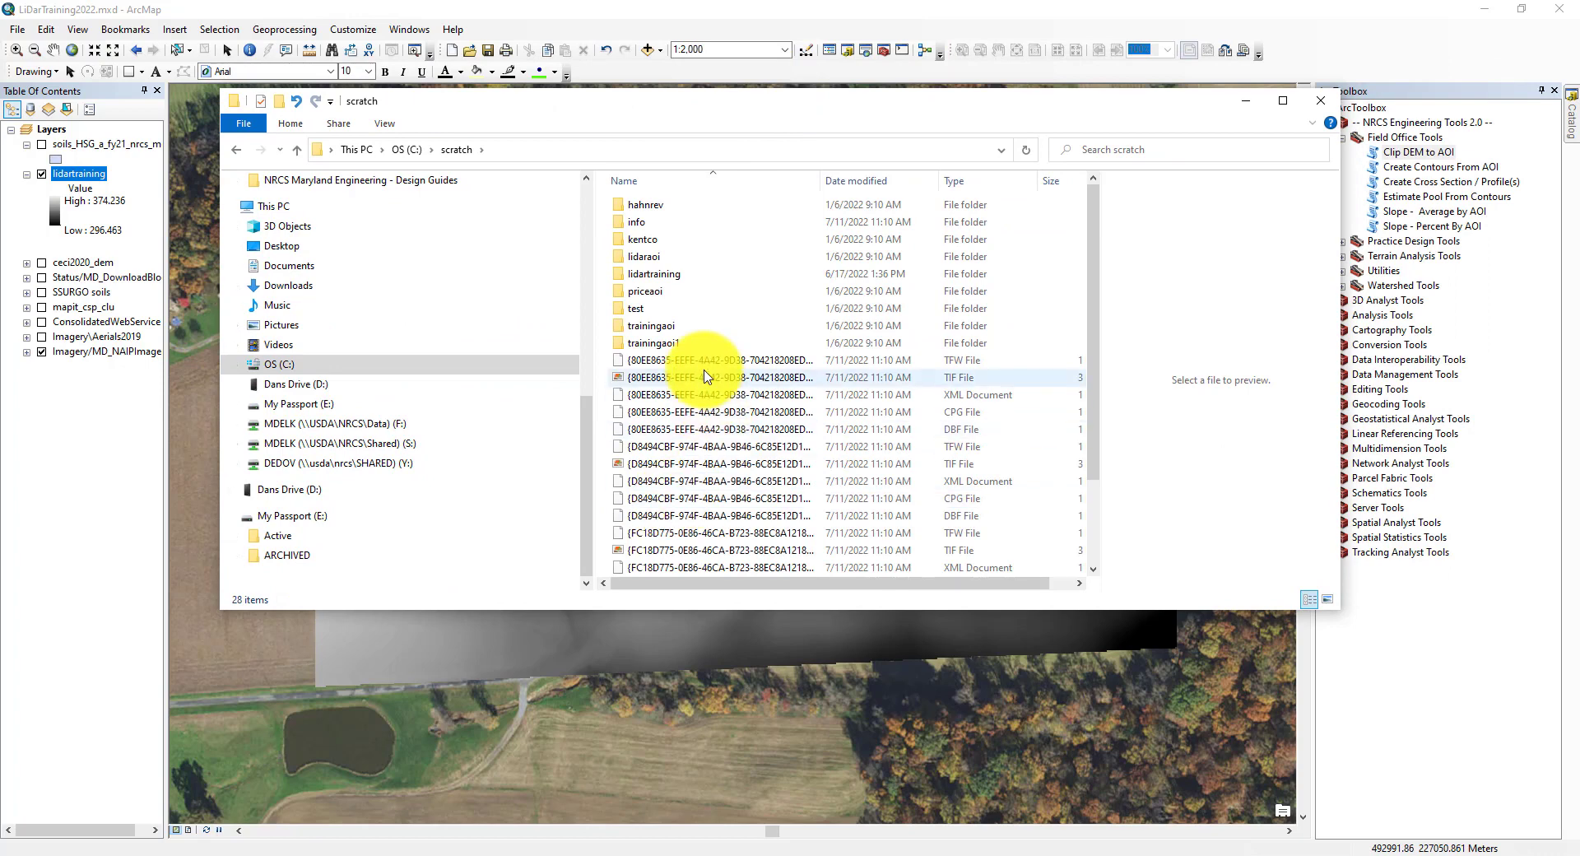
double_click(663, 273)
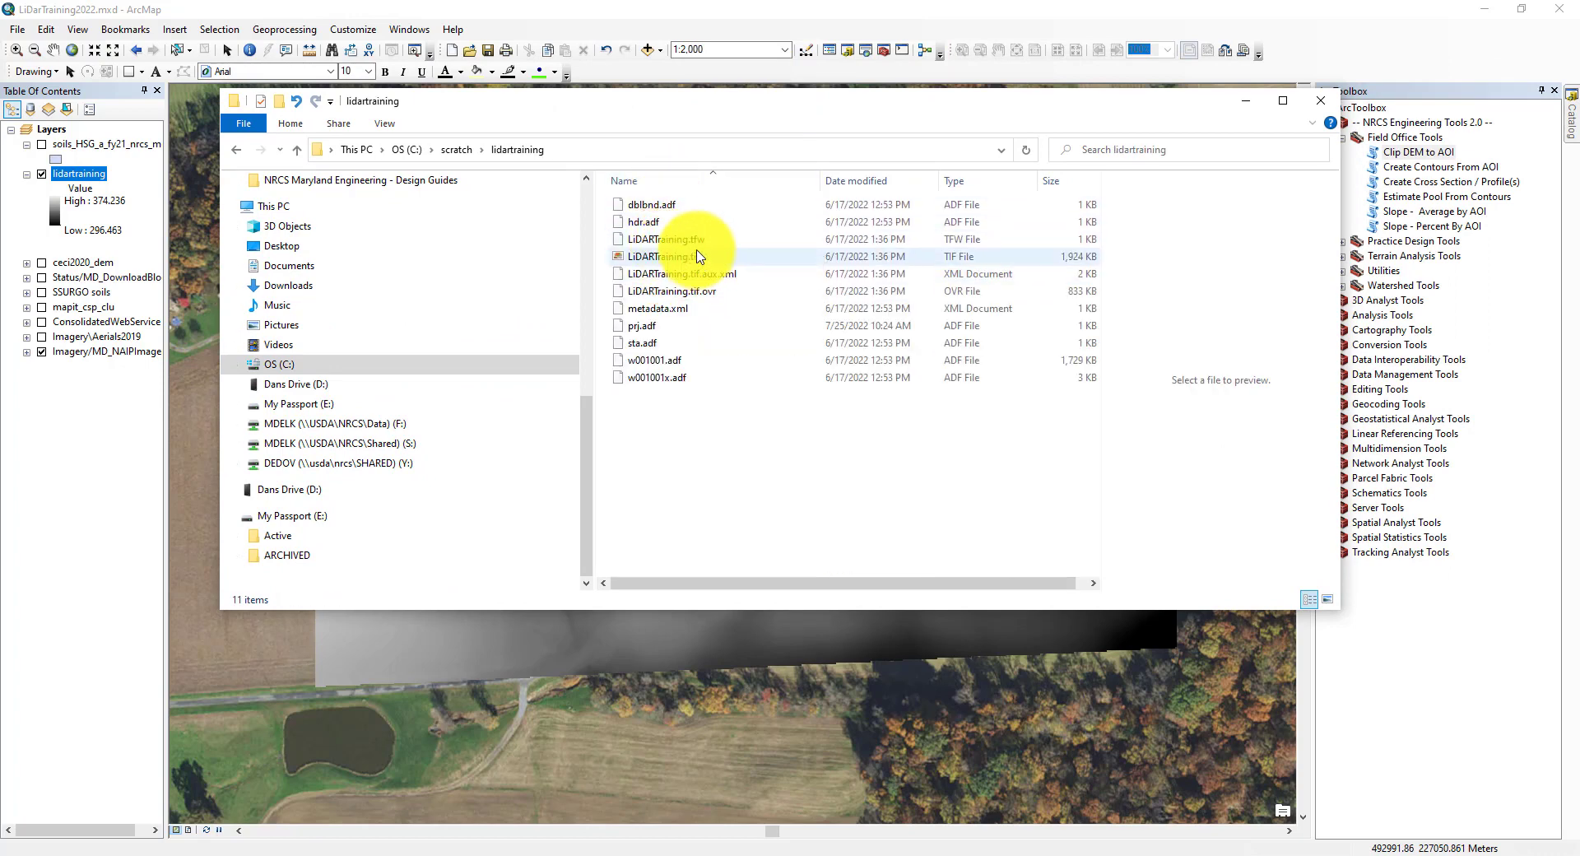
left_click(656, 225)
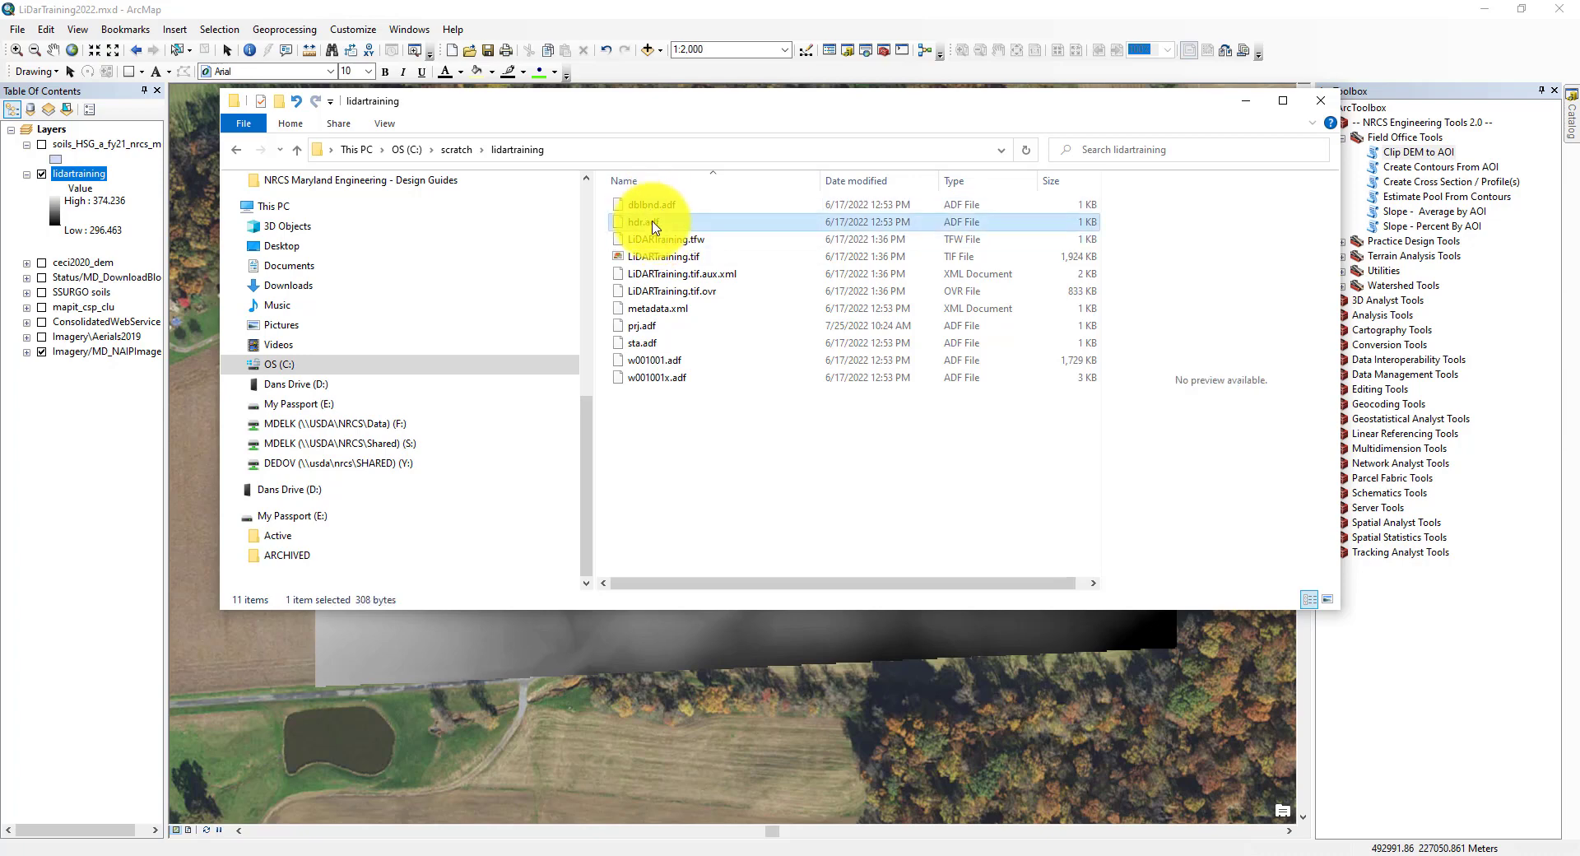
left_click(654, 327)
left_click(655, 344)
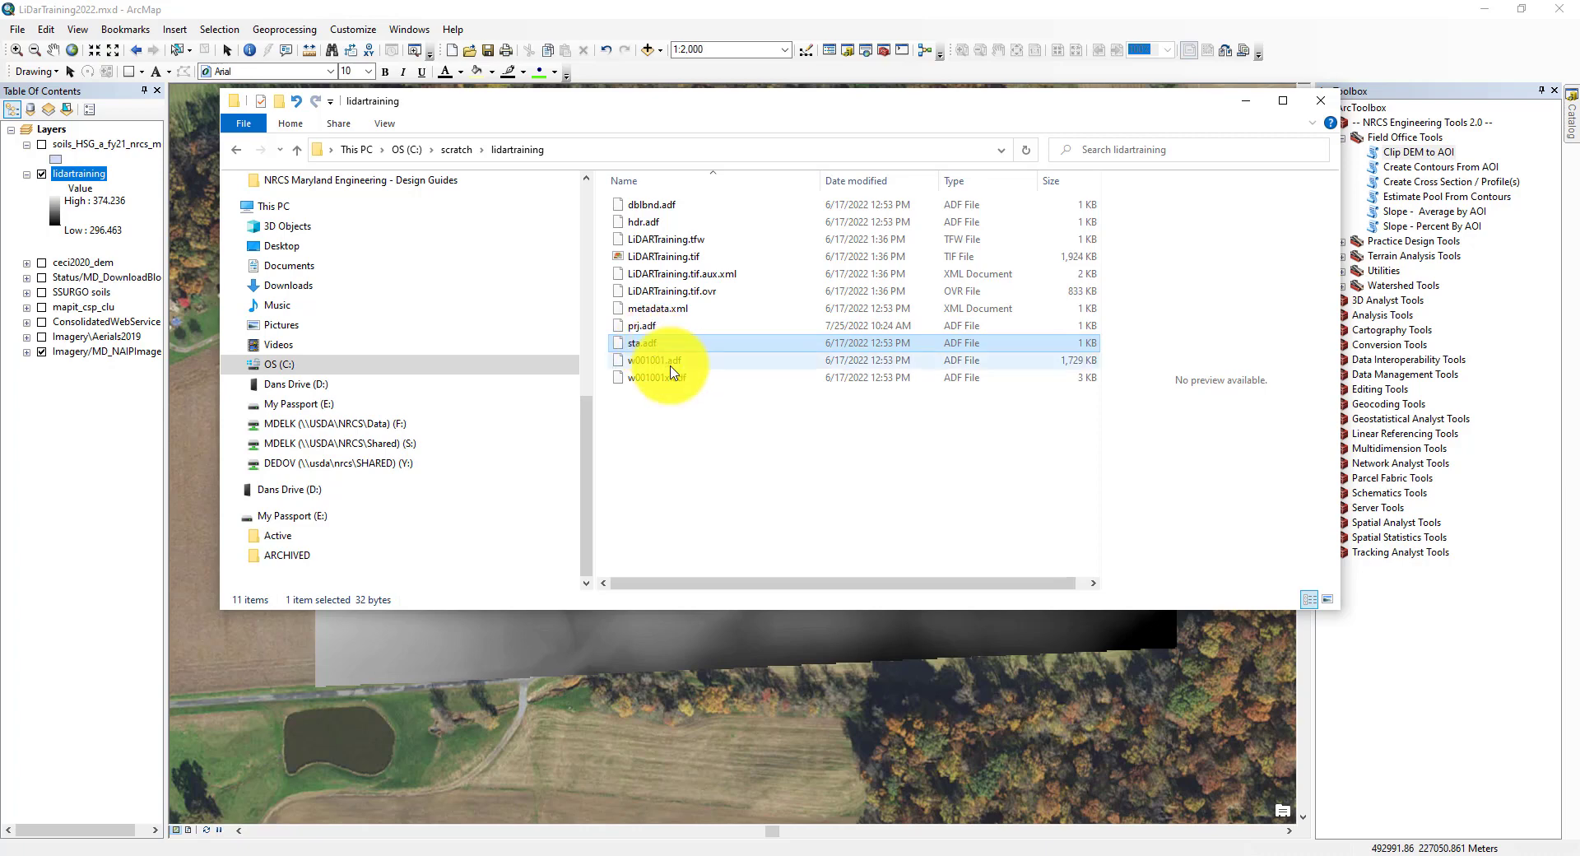
left_click(654, 361)
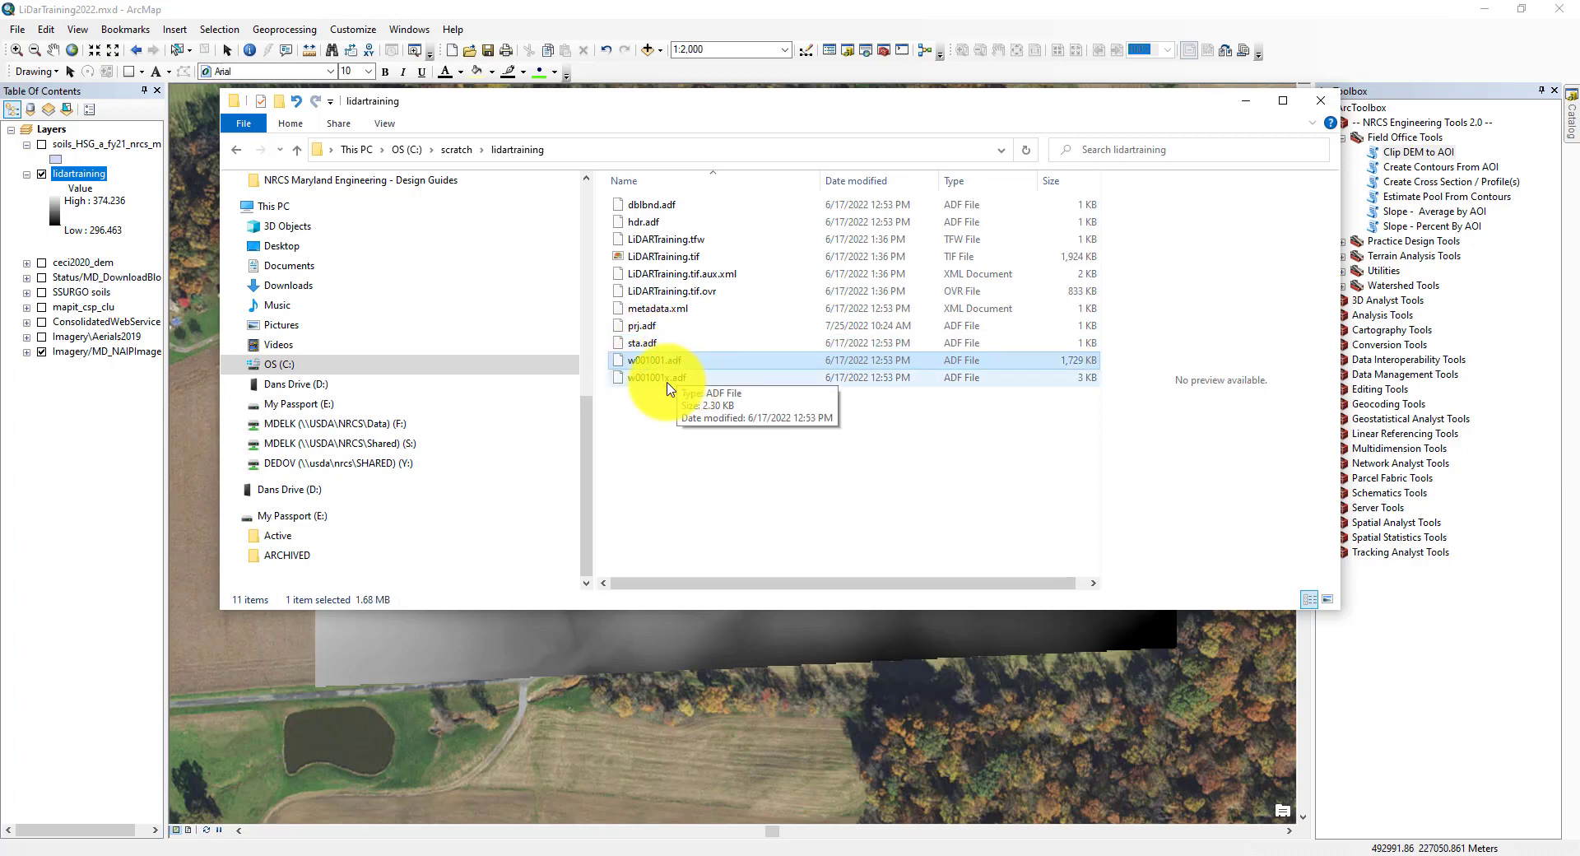
Examine the w001001x.adf and w001001.adf files in the lidartraining folder and close File Explorer
left_click(680, 378)
left_click(664, 360)
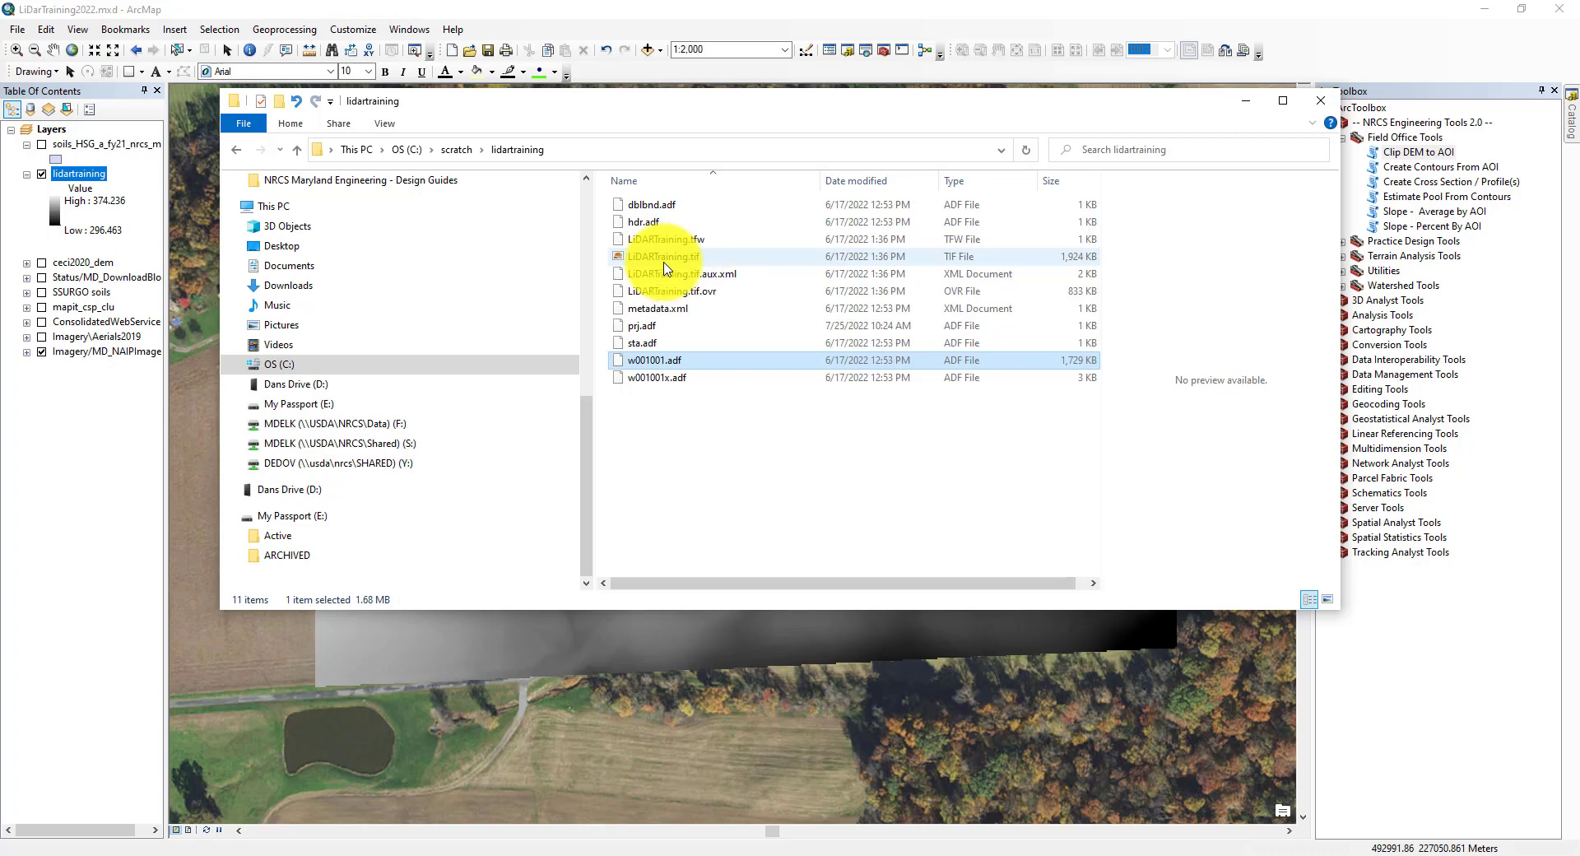
left_click(1321, 100)
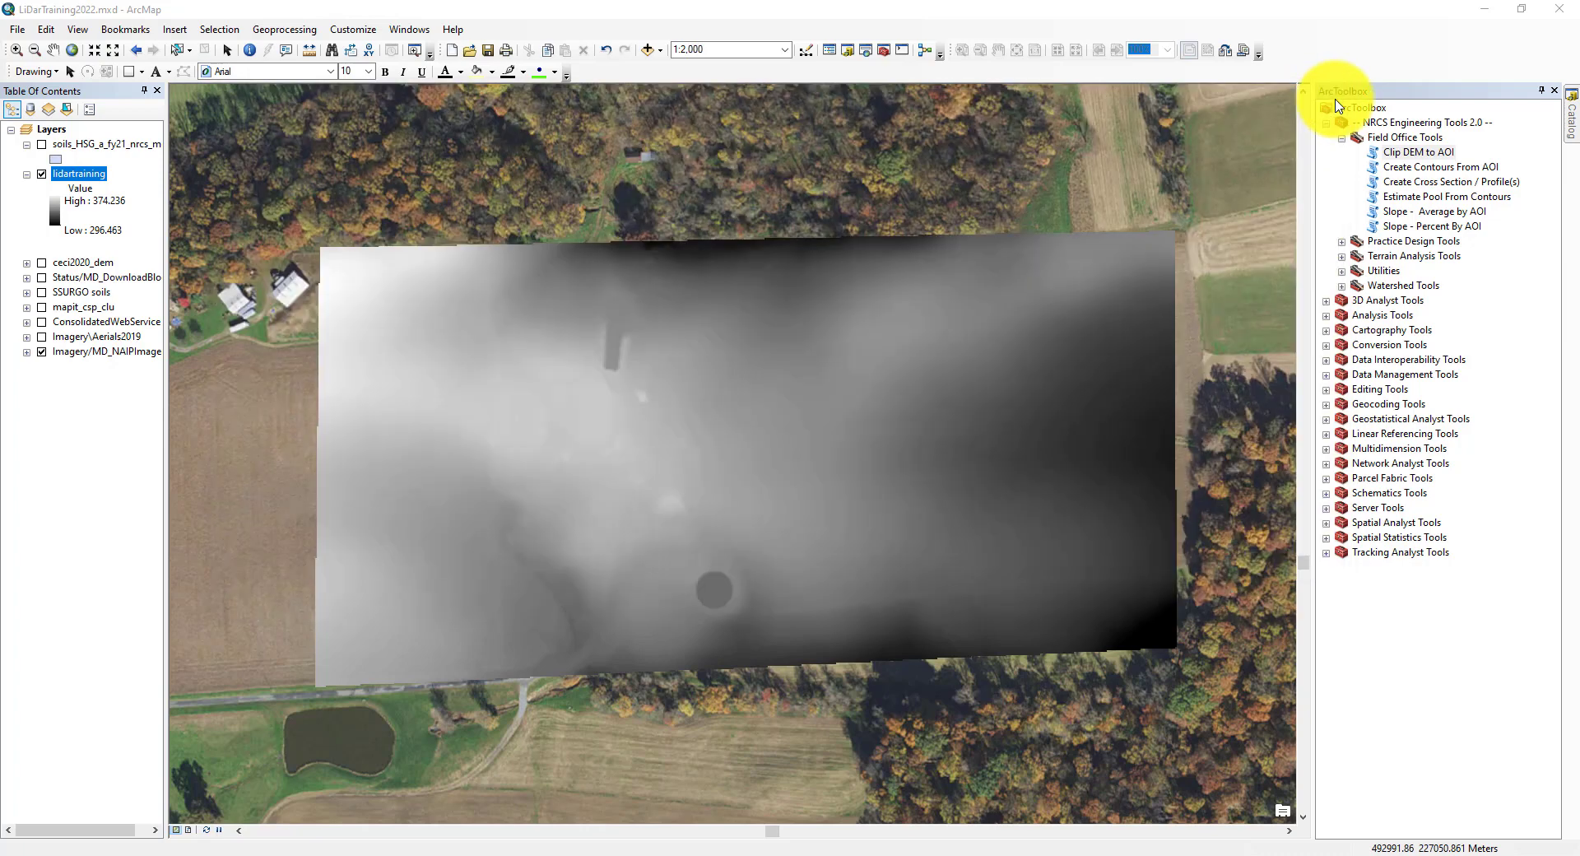
Start a data export of the lidartraining raster and browse the output location to C:\scratch\trainingaoi
right_click(89, 180)
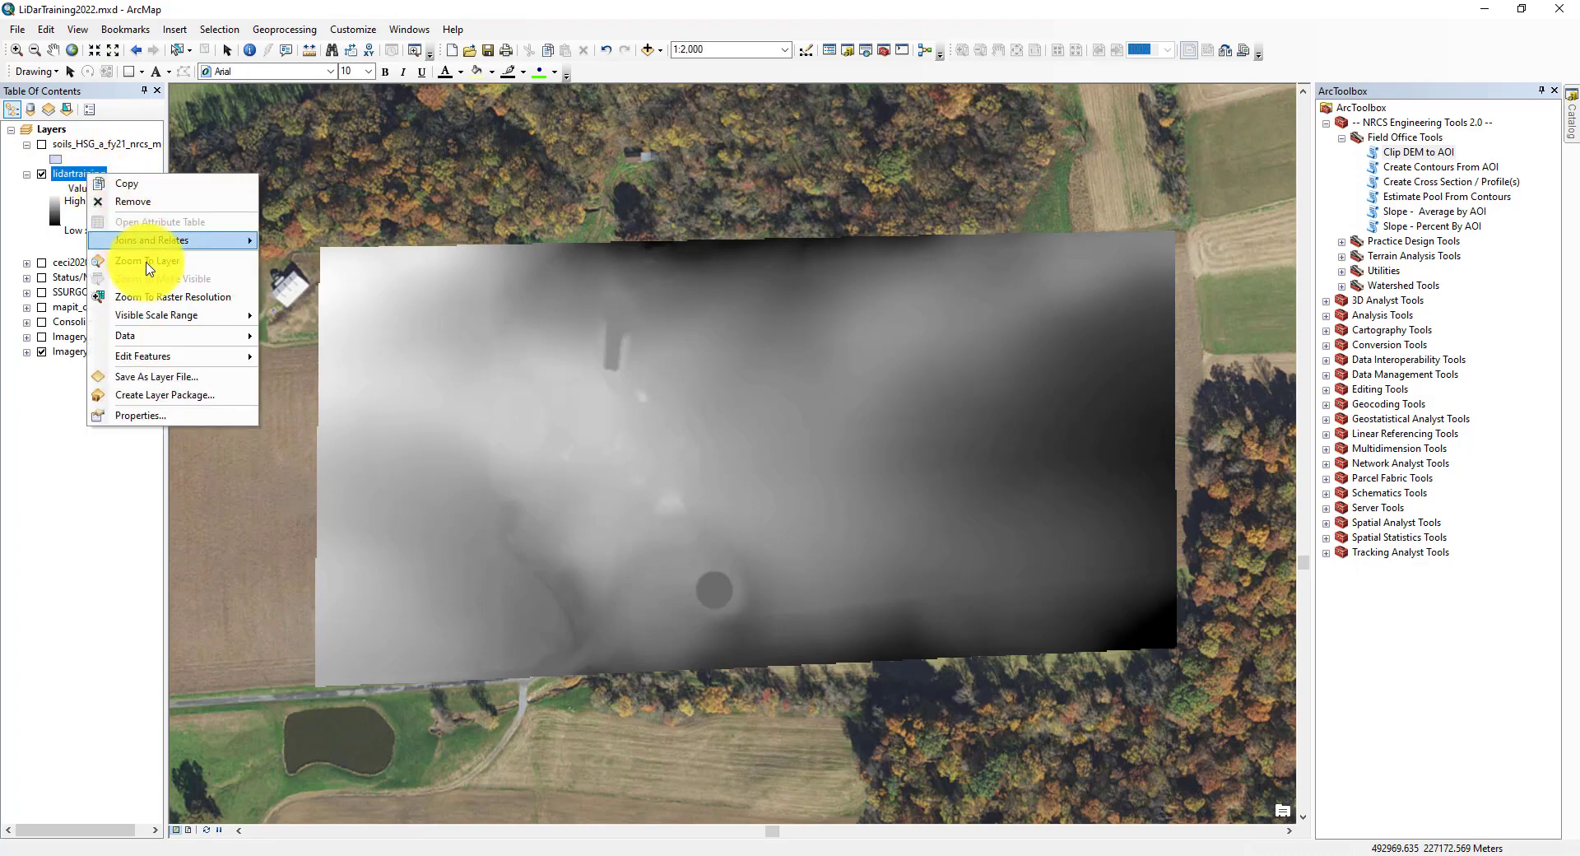
mouse_move(246, 337)
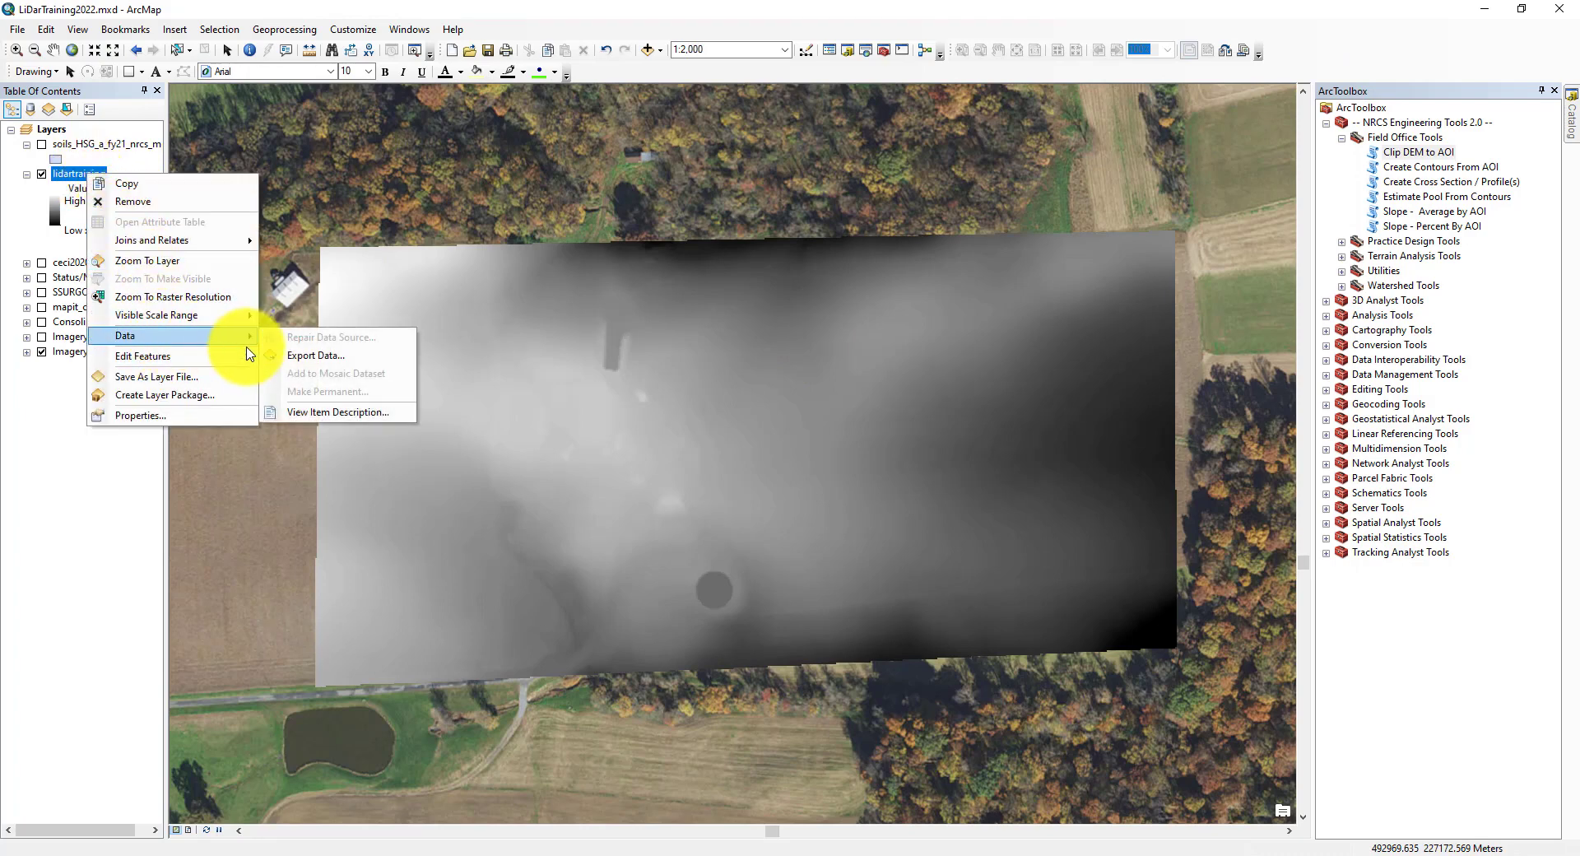
left_click(299, 355)
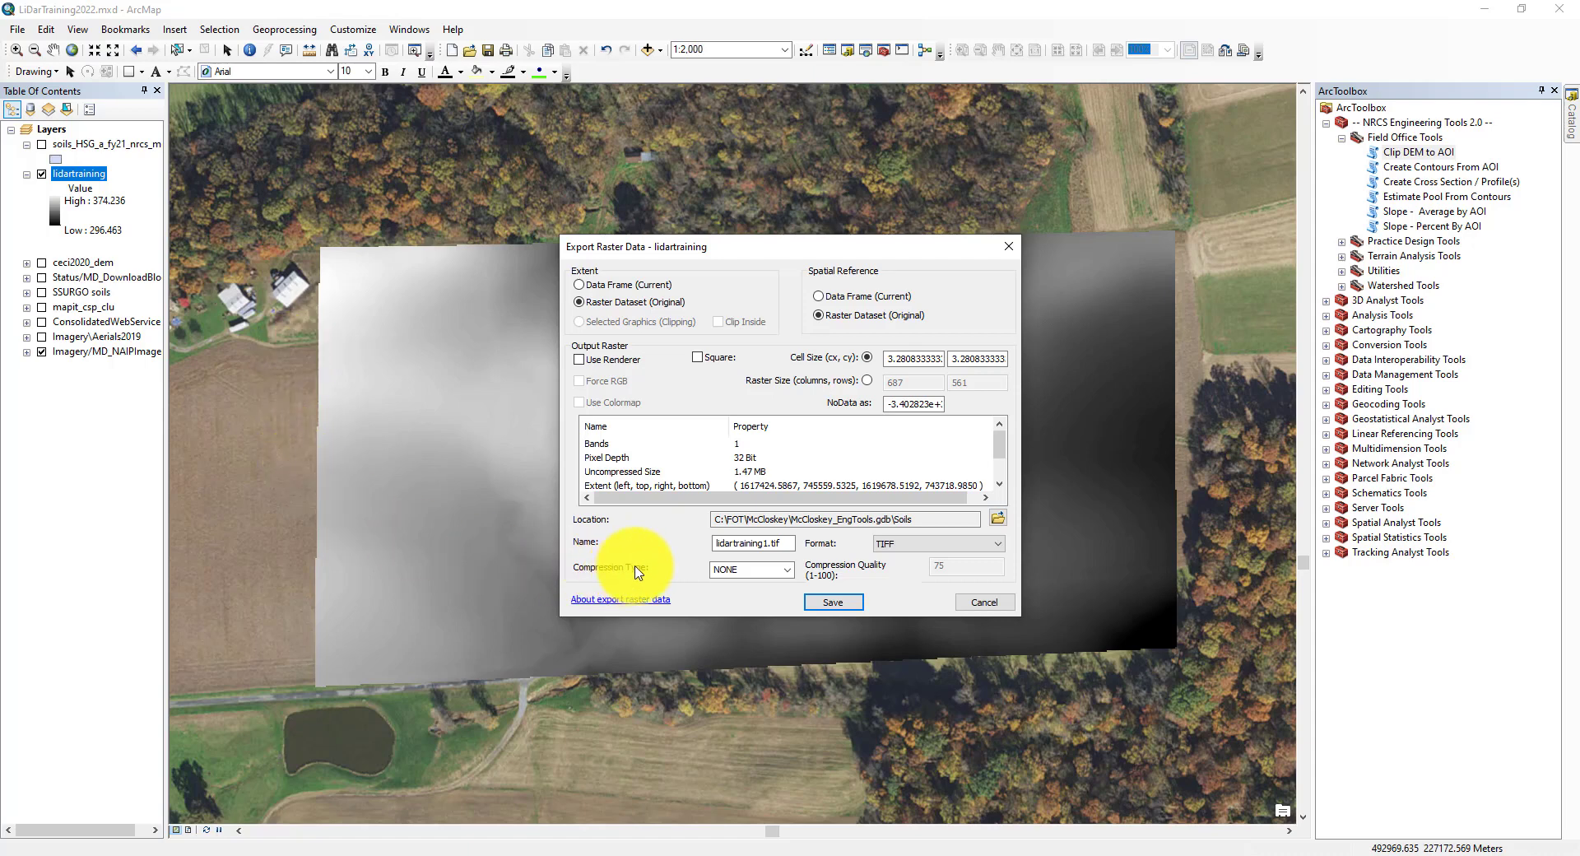
left_click(998, 517)
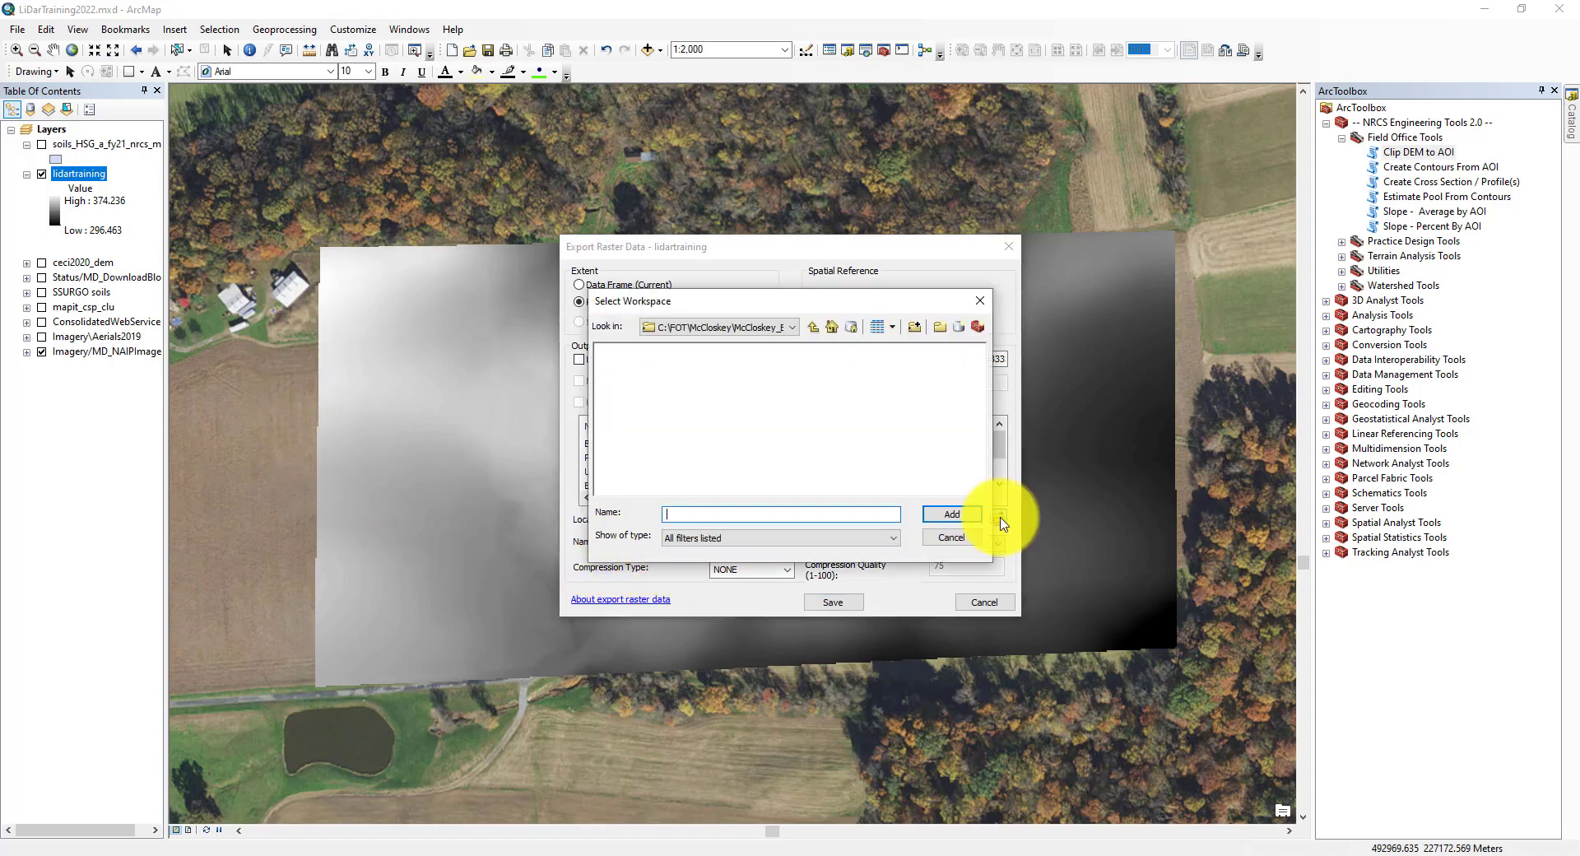
left_click(792, 328)
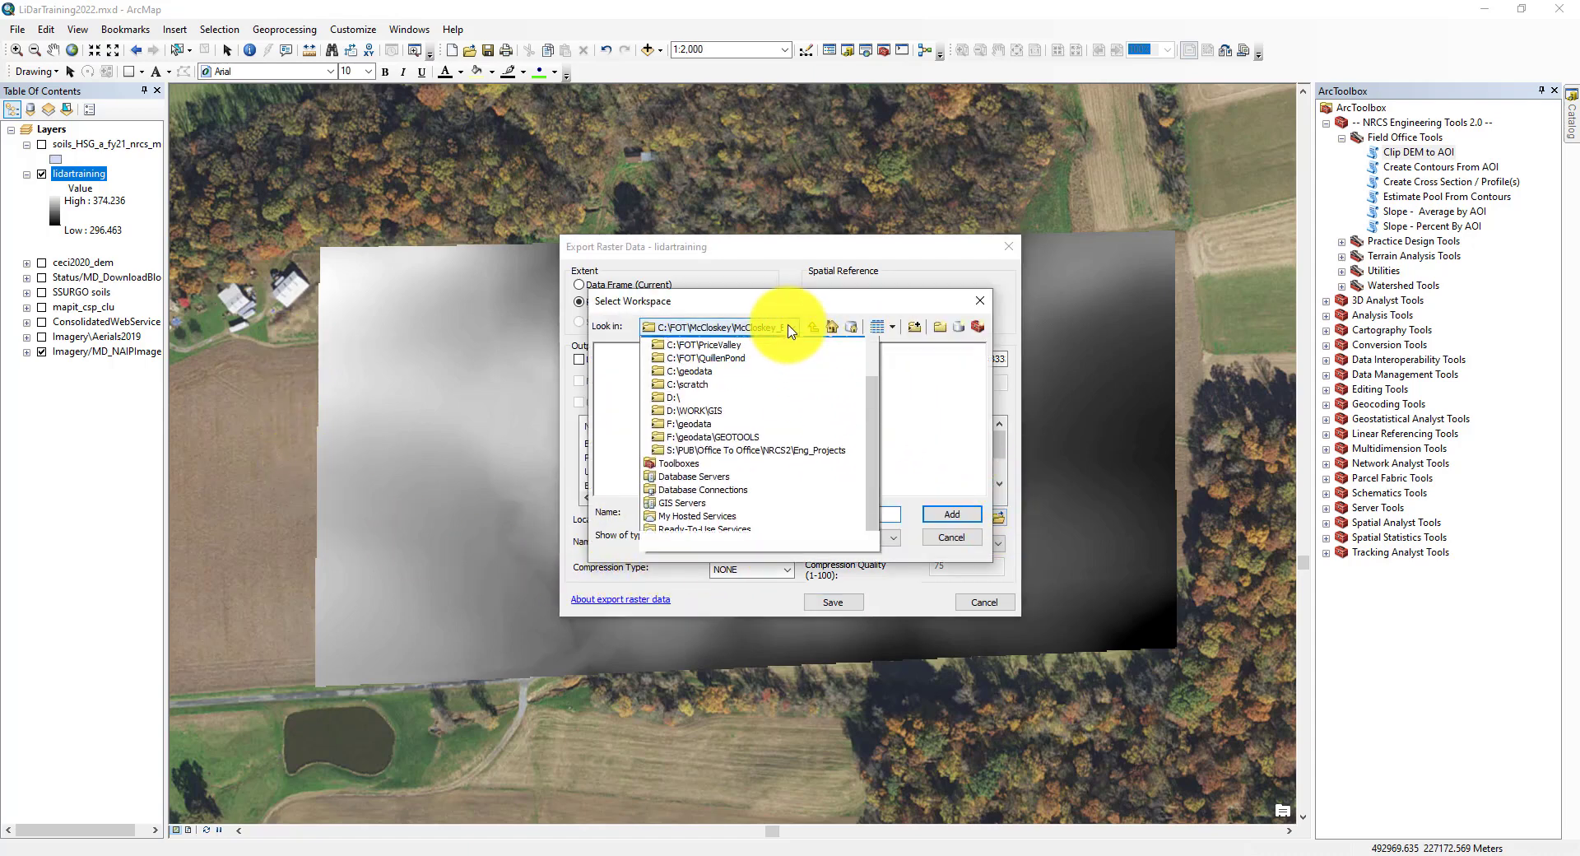
left_click(712, 396)
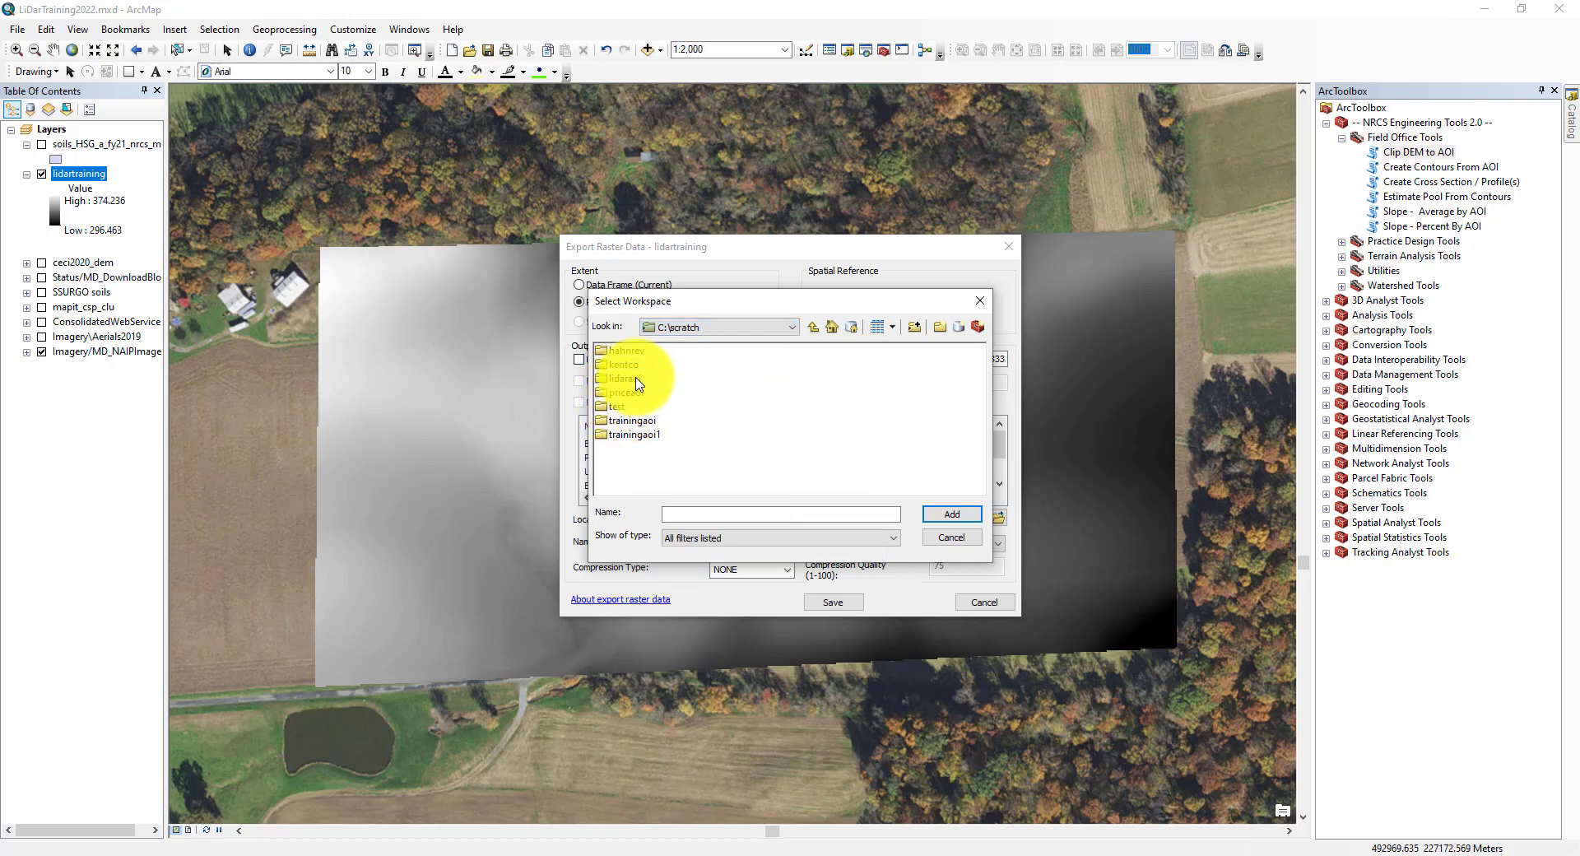
left_click(652, 421)
double_click(655, 426)
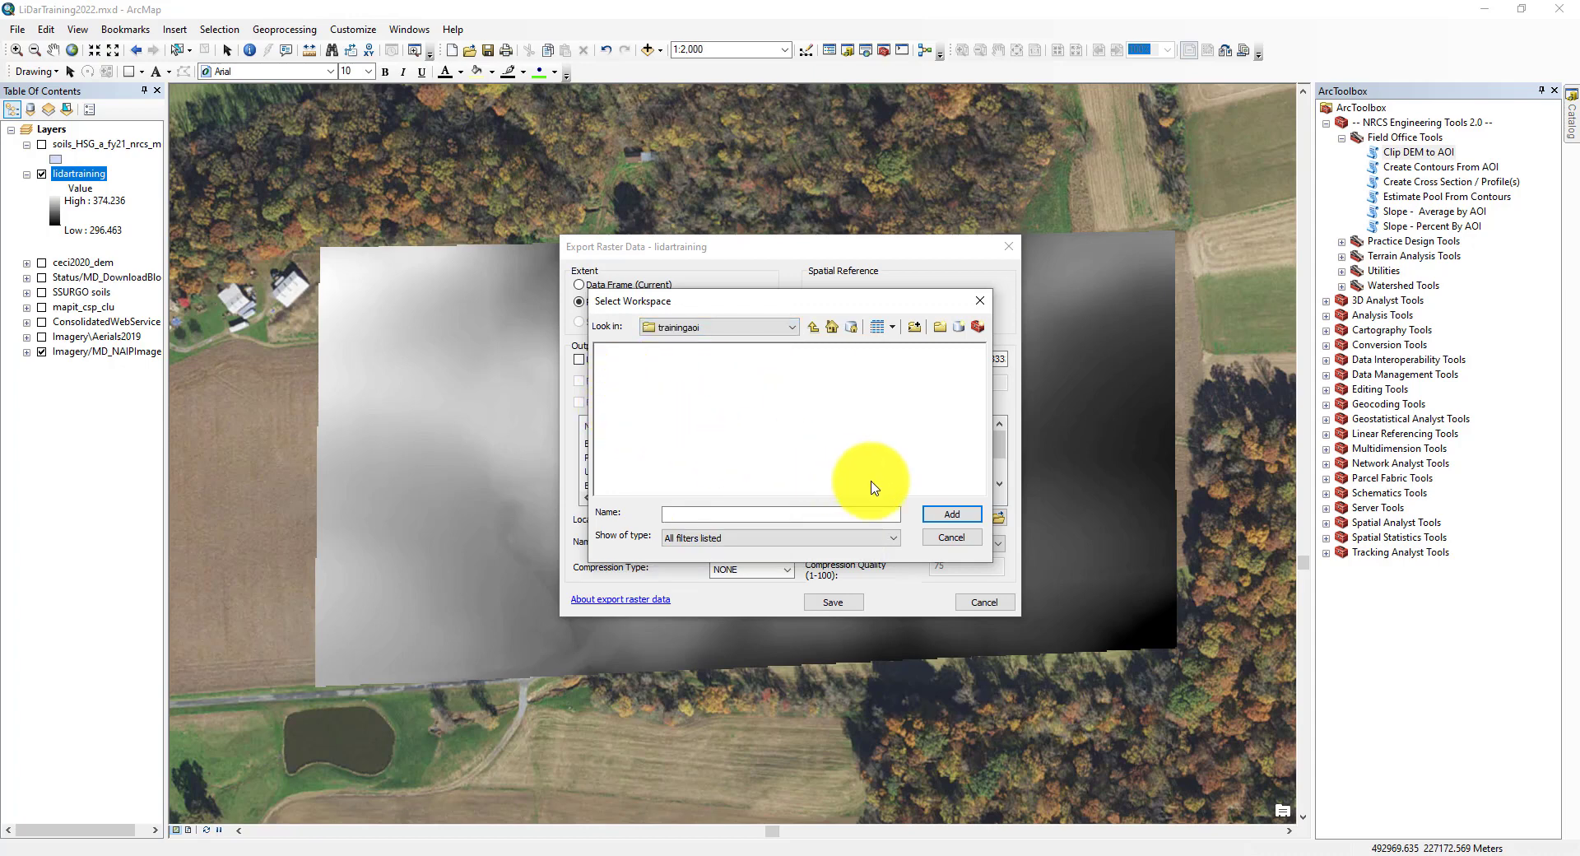
Try to add a workspace named lidarclip inside the trainingaoi folder by name alone
left_click(834, 515)
type("lidarclip")
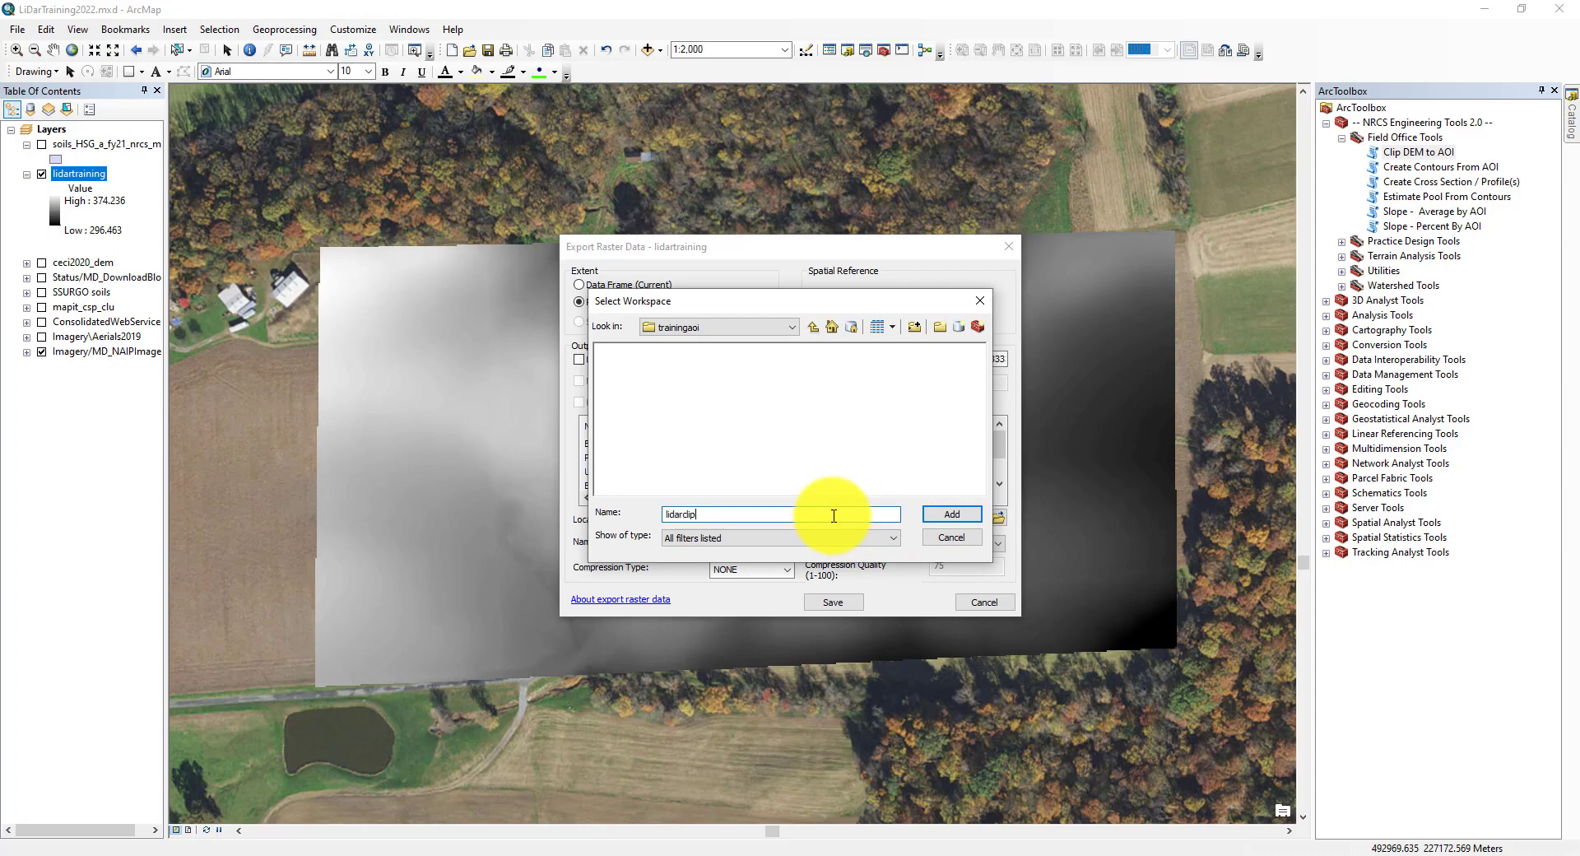
left_click(952, 515)
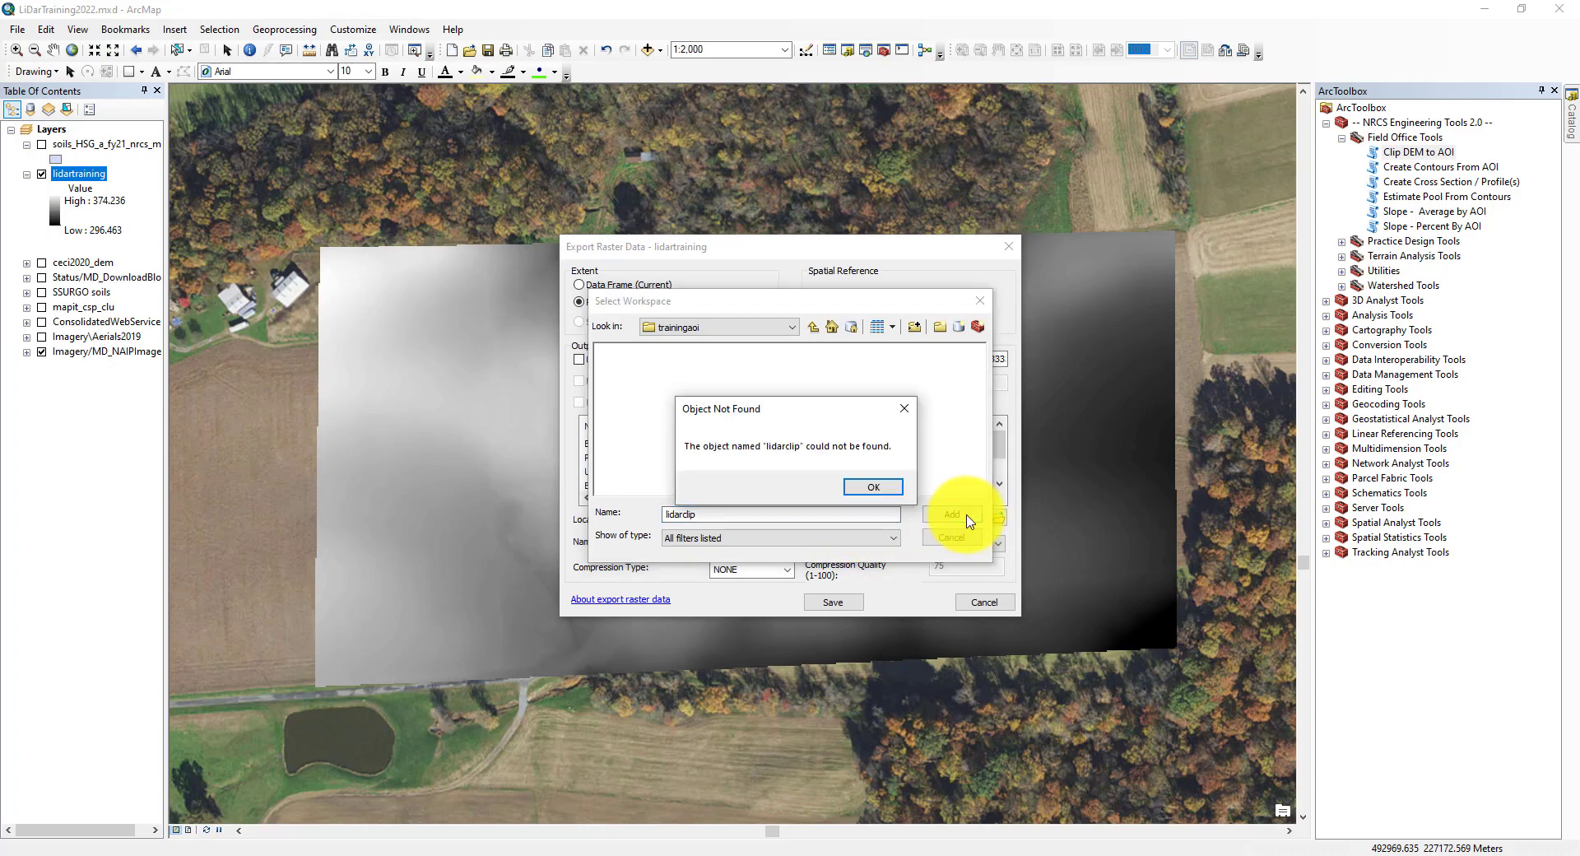
left_click(882, 487)
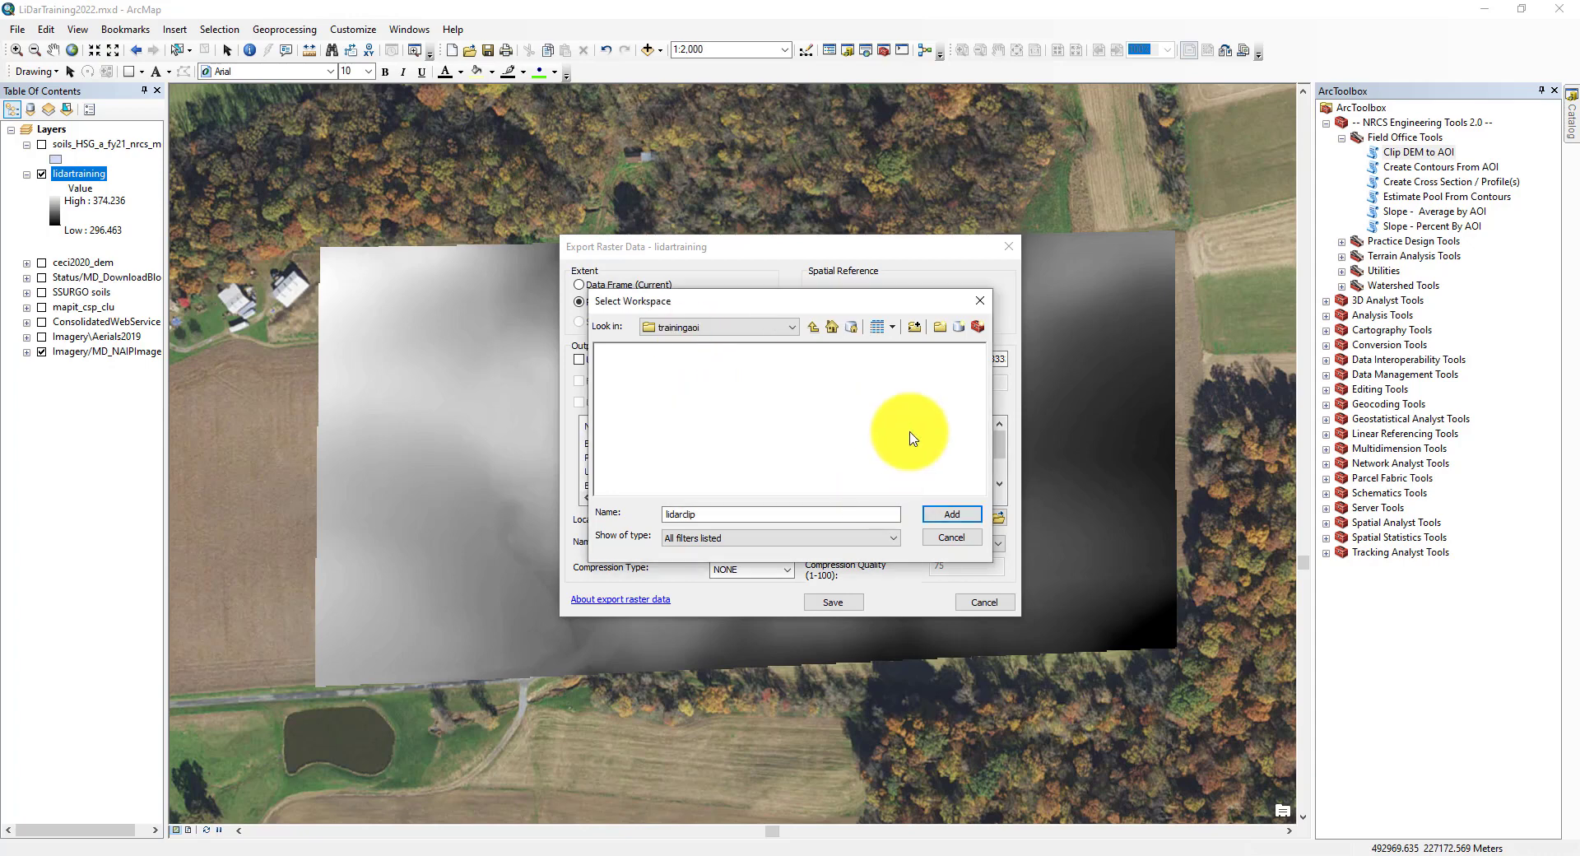
Create a folder named Lidarclip inside trainingaoi and set it as the raster export location
left_click(943, 332)
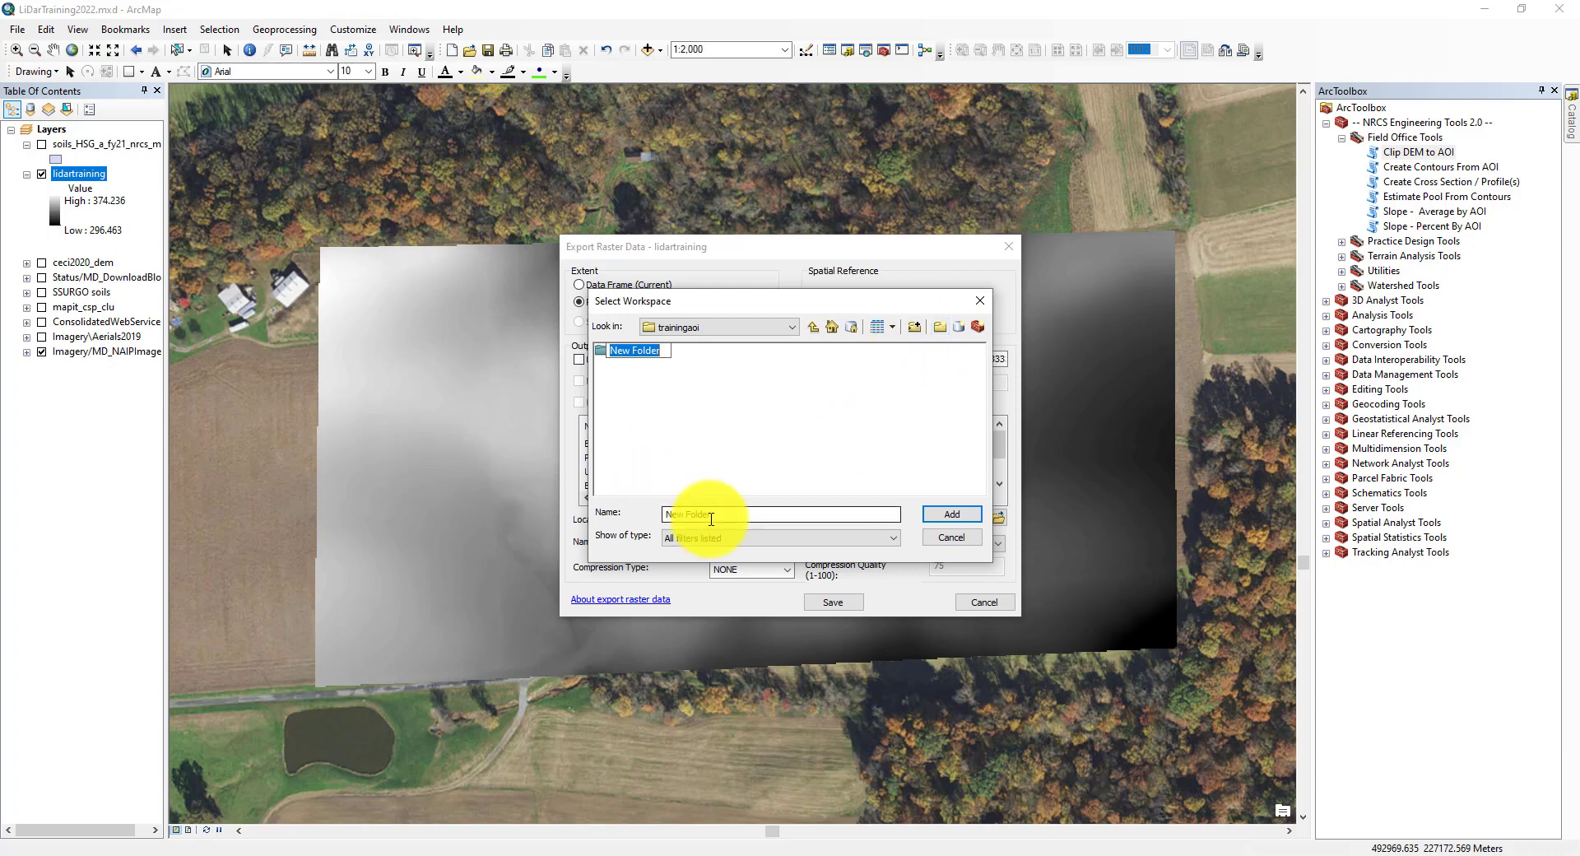
type("Lidarclip")
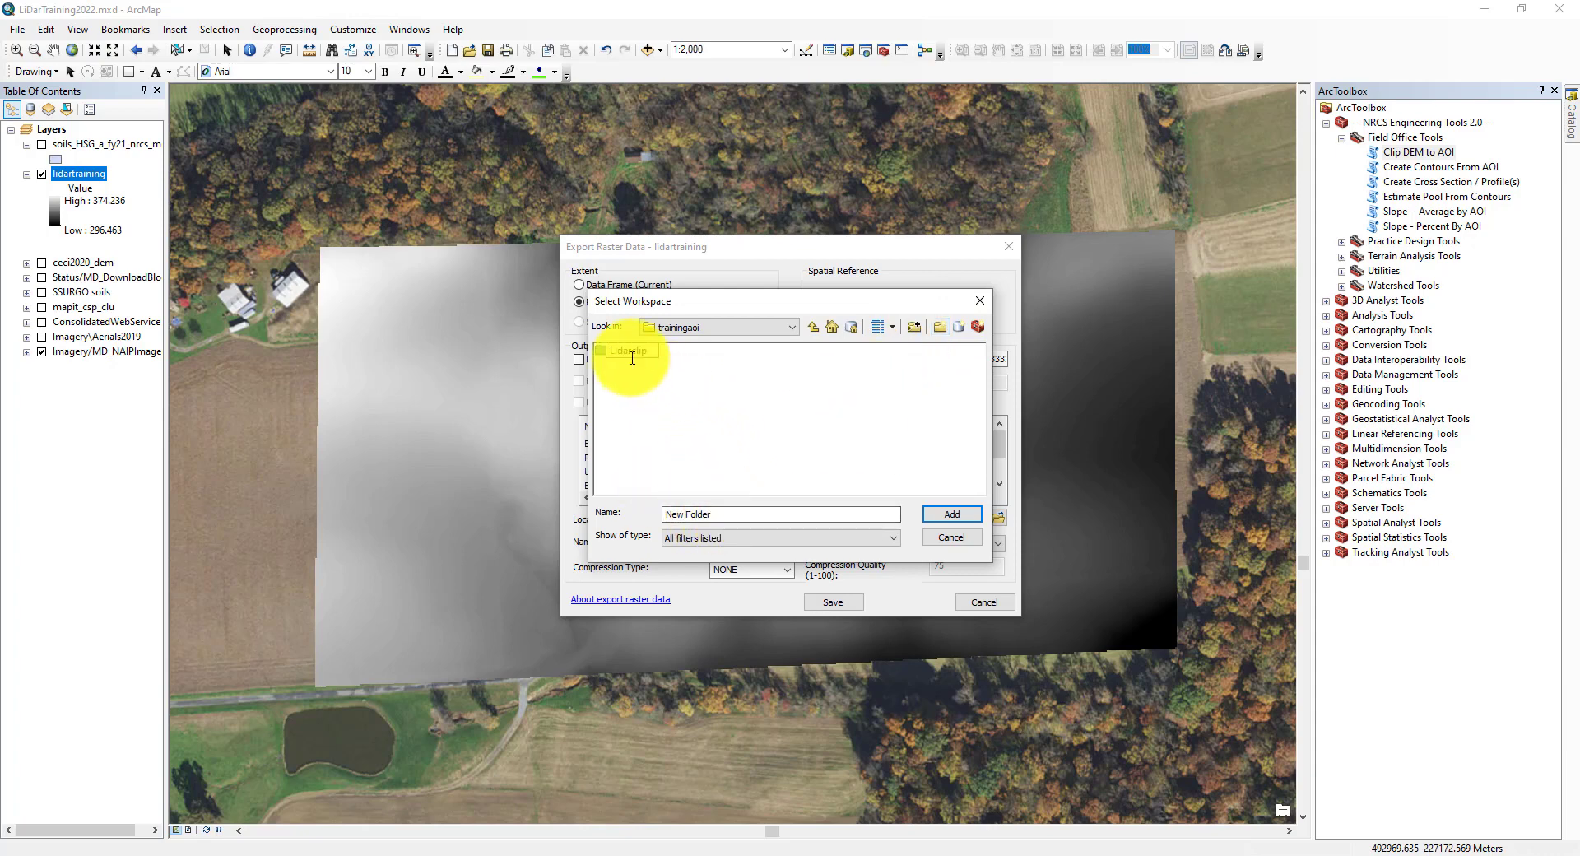
left_click(625, 351)
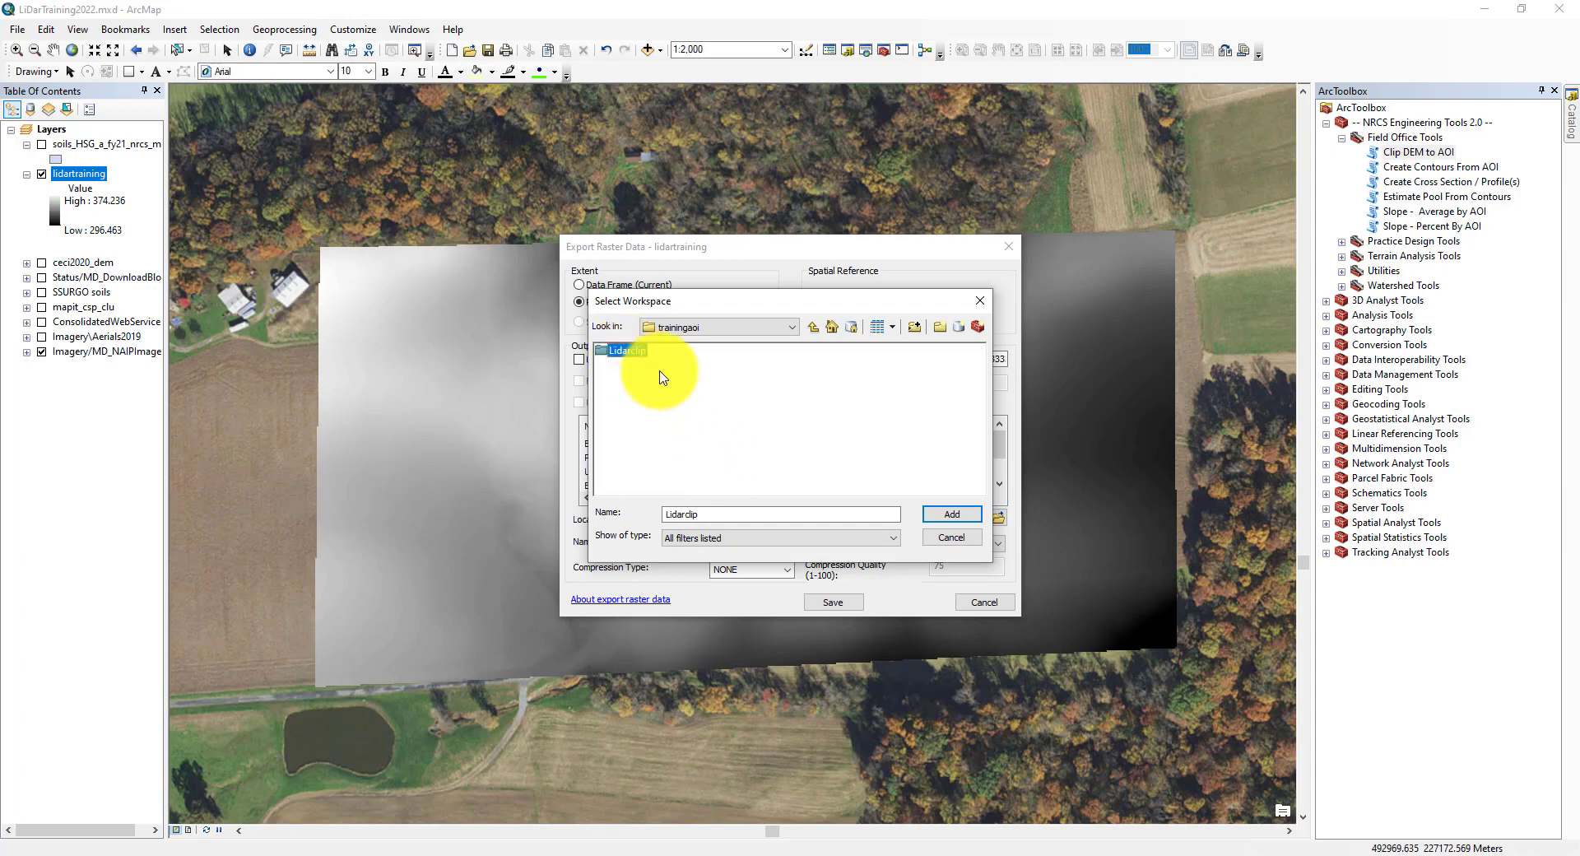
left_click(944, 514)
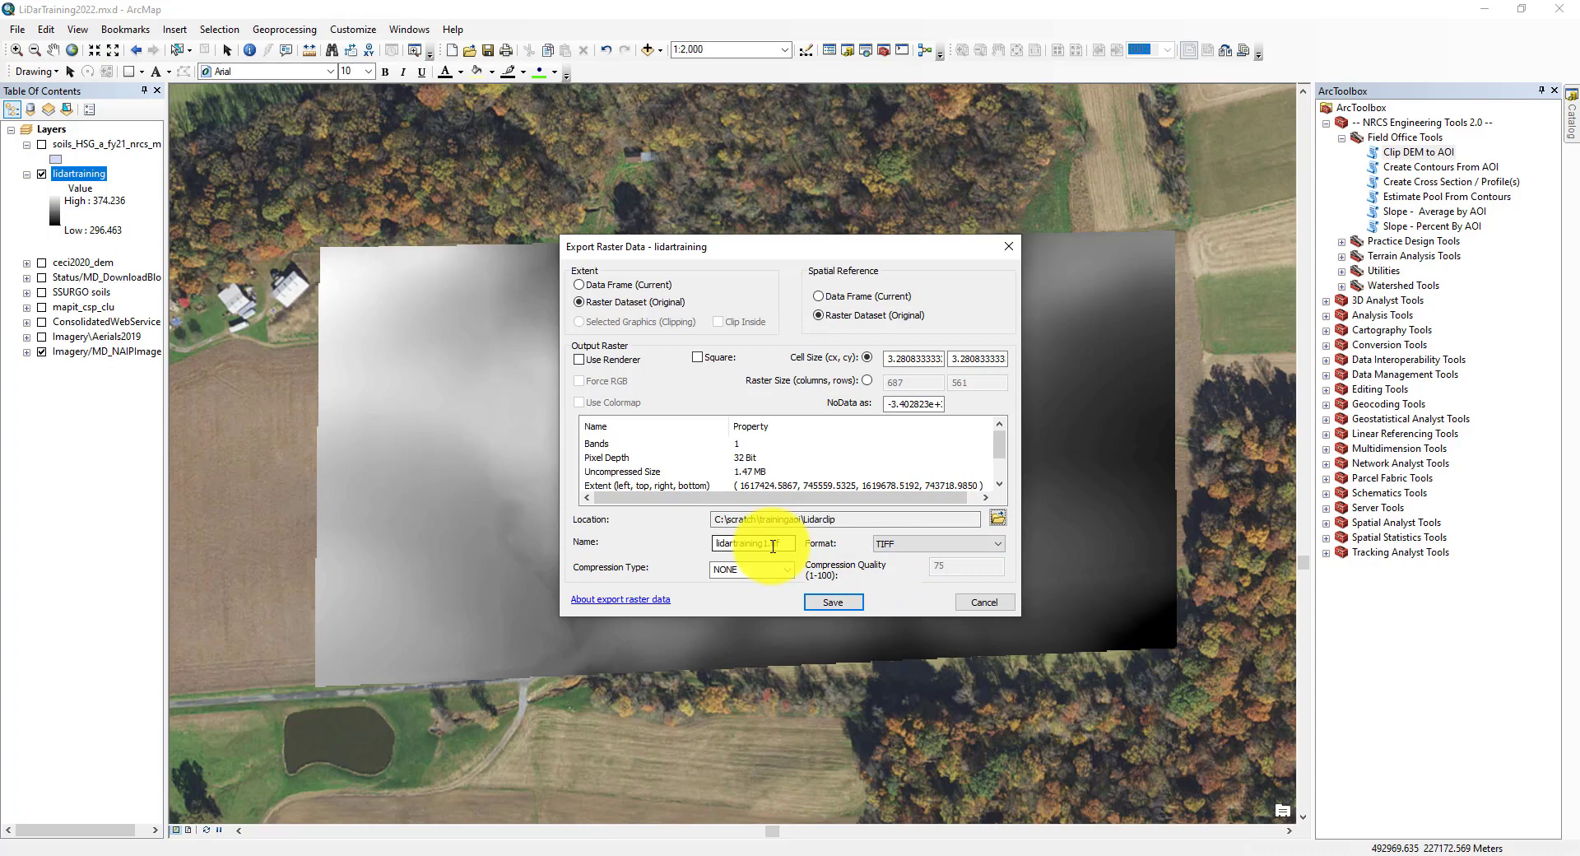
Export the raster as lidarclip.tif in TIFF format without adding it to the map as a layer
left_click_drag(782, 545, 680, 553)
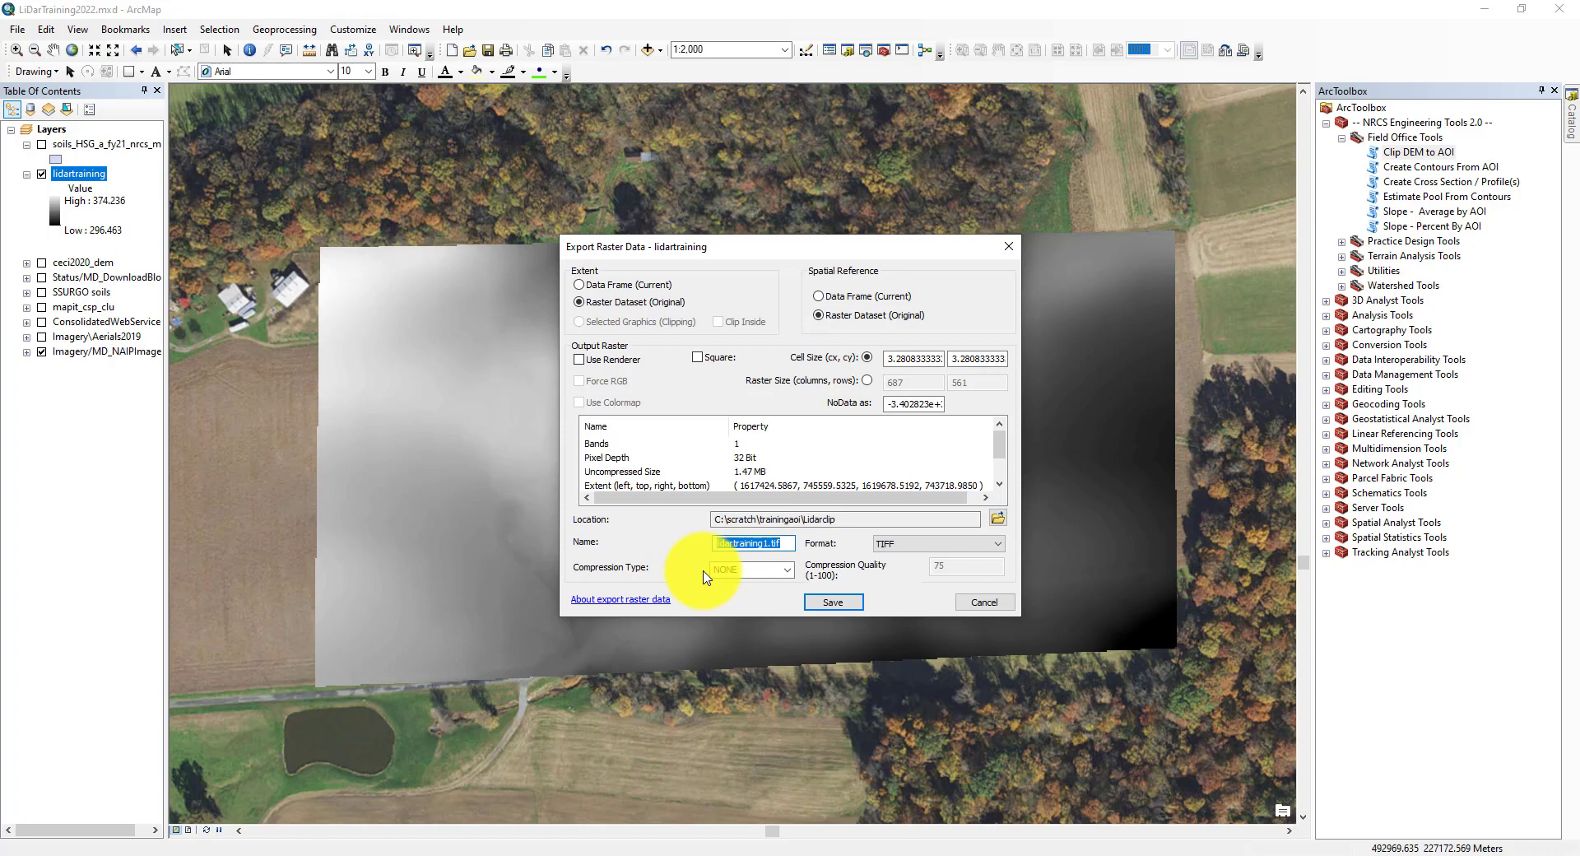
type("lidarclip")
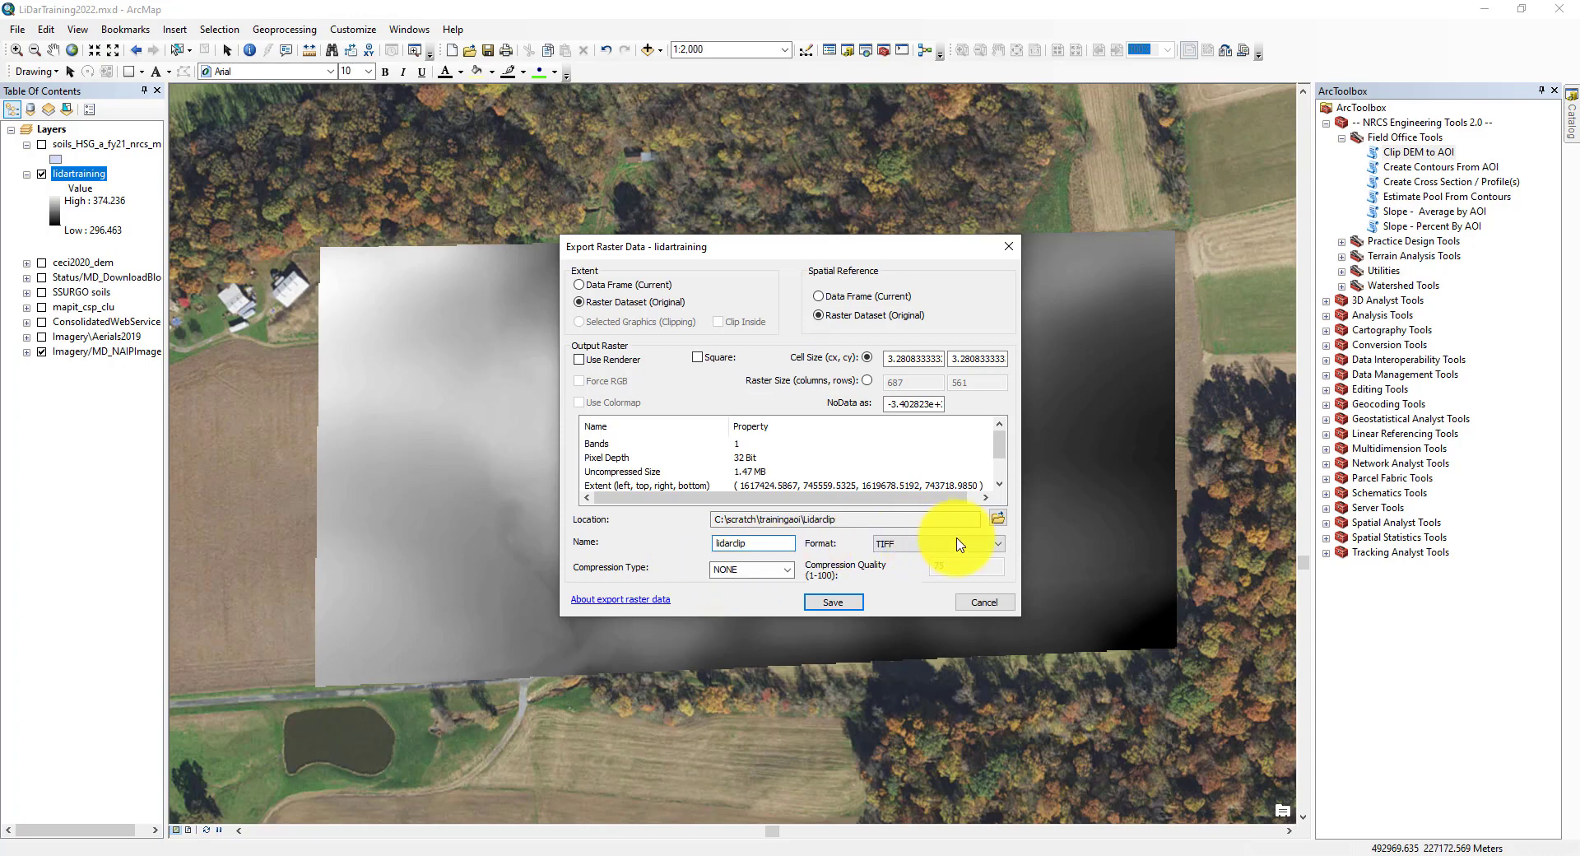
left_click(999, 544)
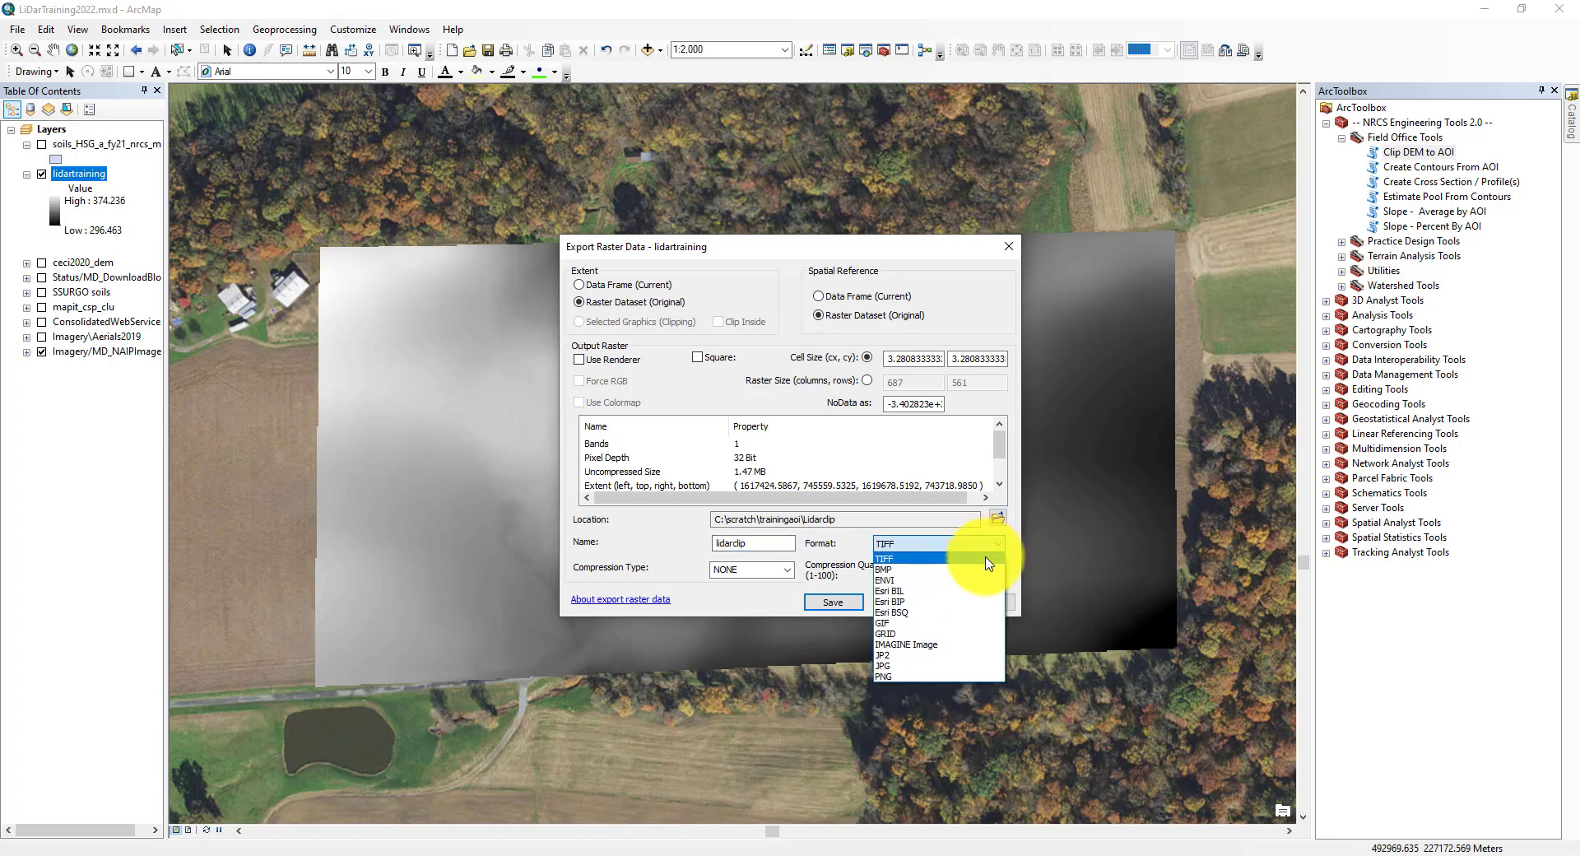
left_click(991, 559)
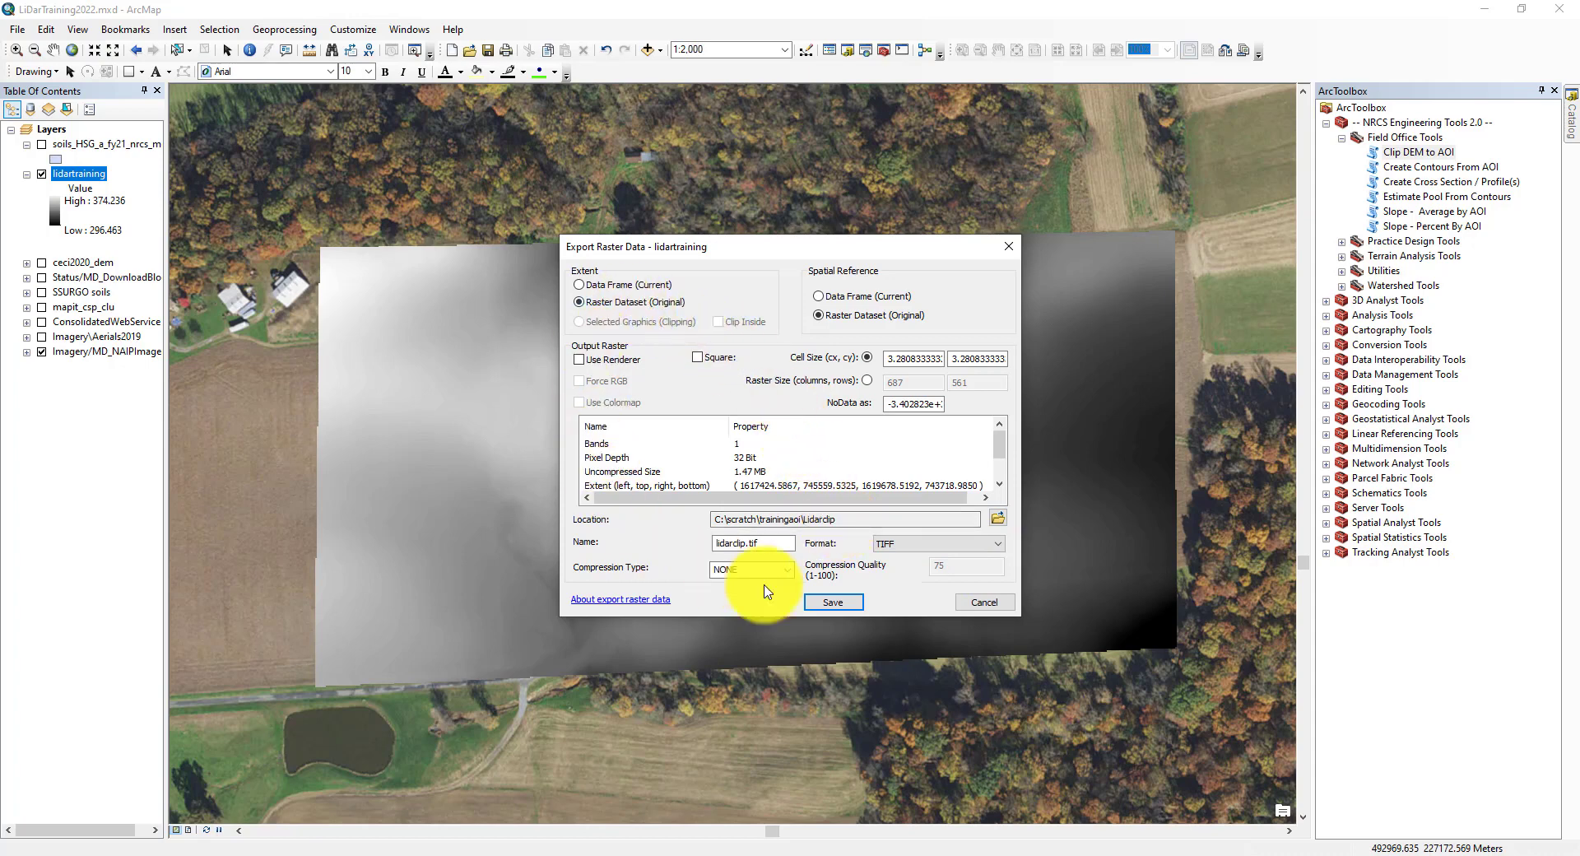
left_click(823, 604)
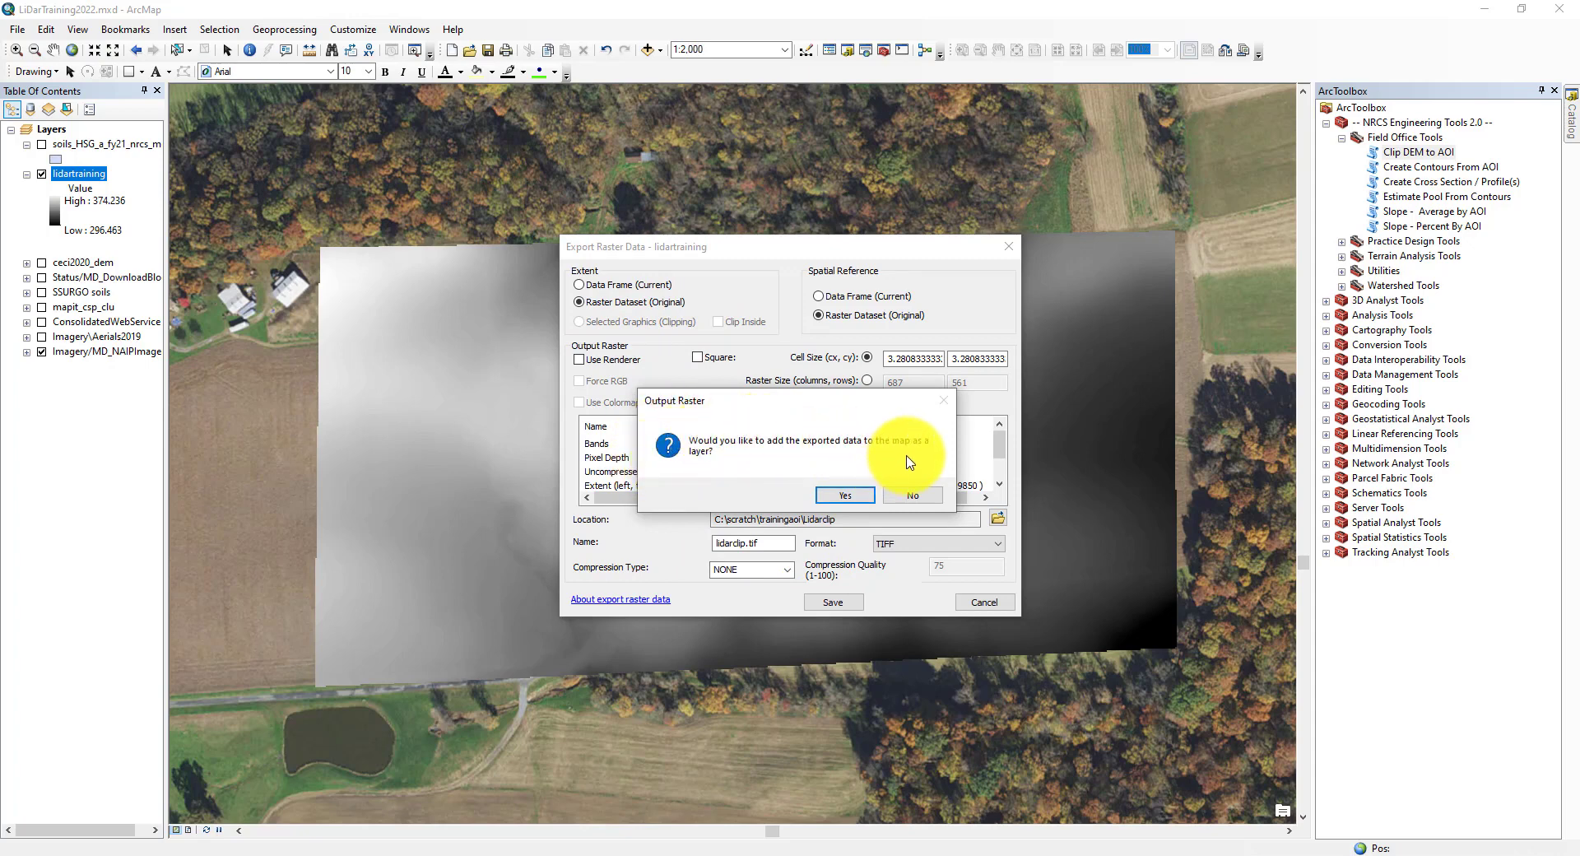
left_click(912, 497)
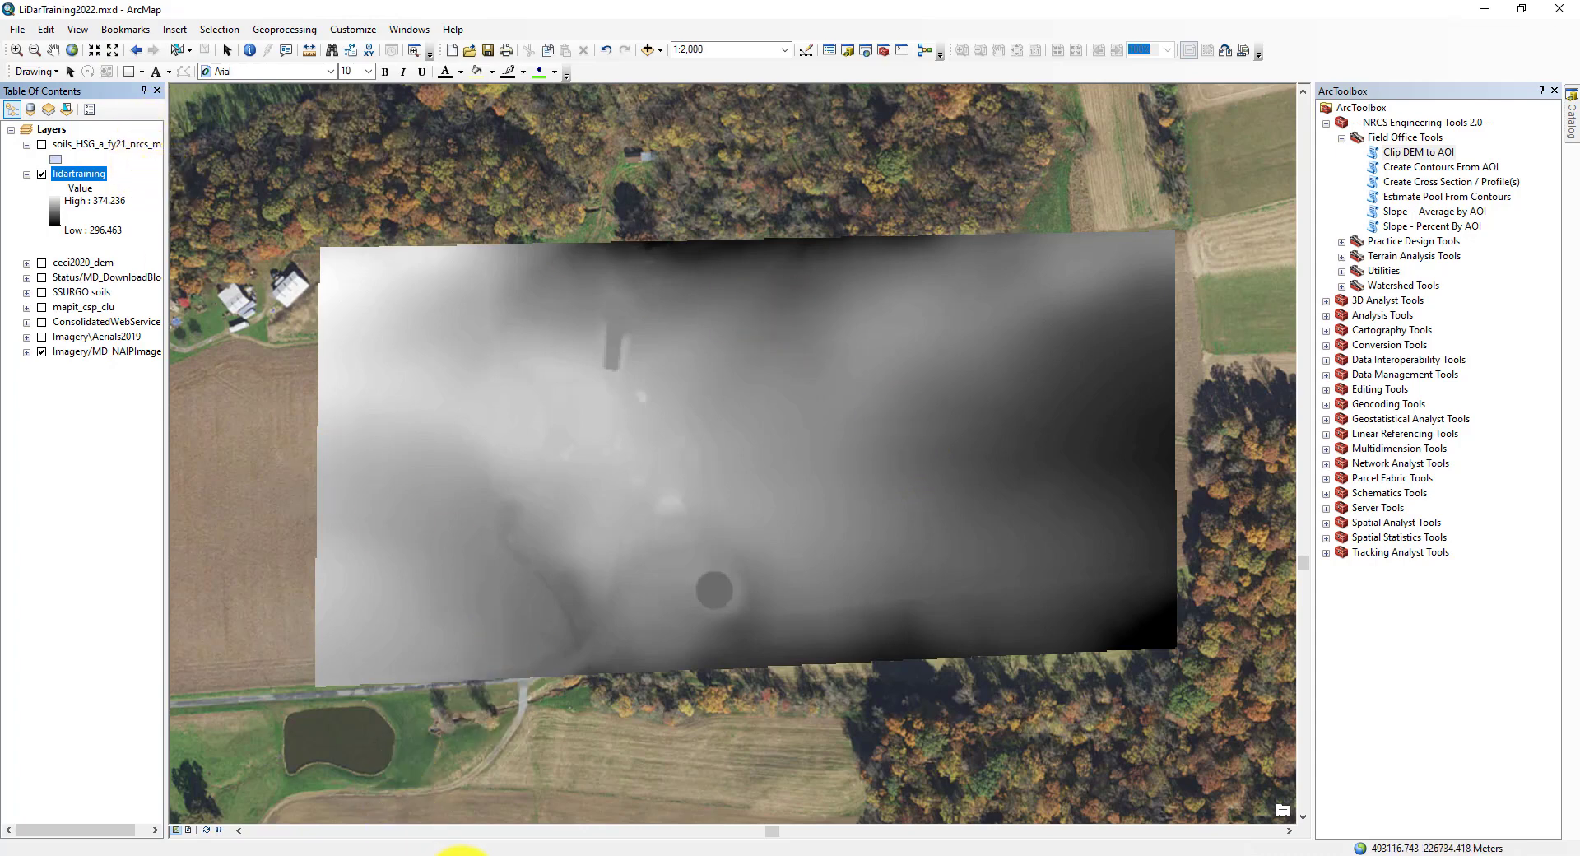
Switch to File Explorer and open the C:\scratch\trainingaoi\Lidarclip folder
left_click(461, 854)
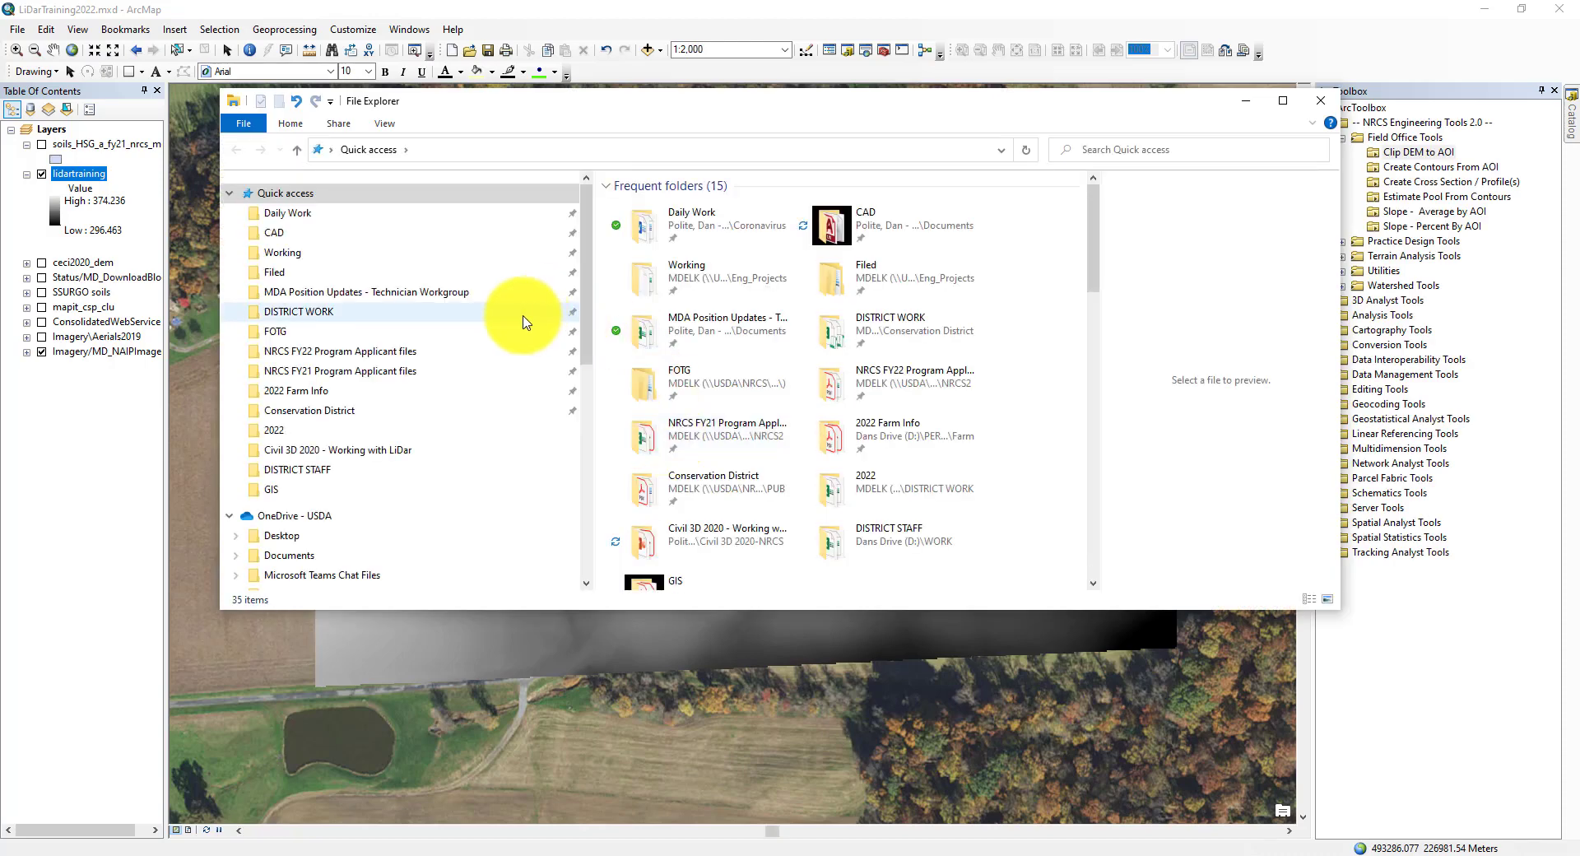
scroll(292, 524, "down", 5)
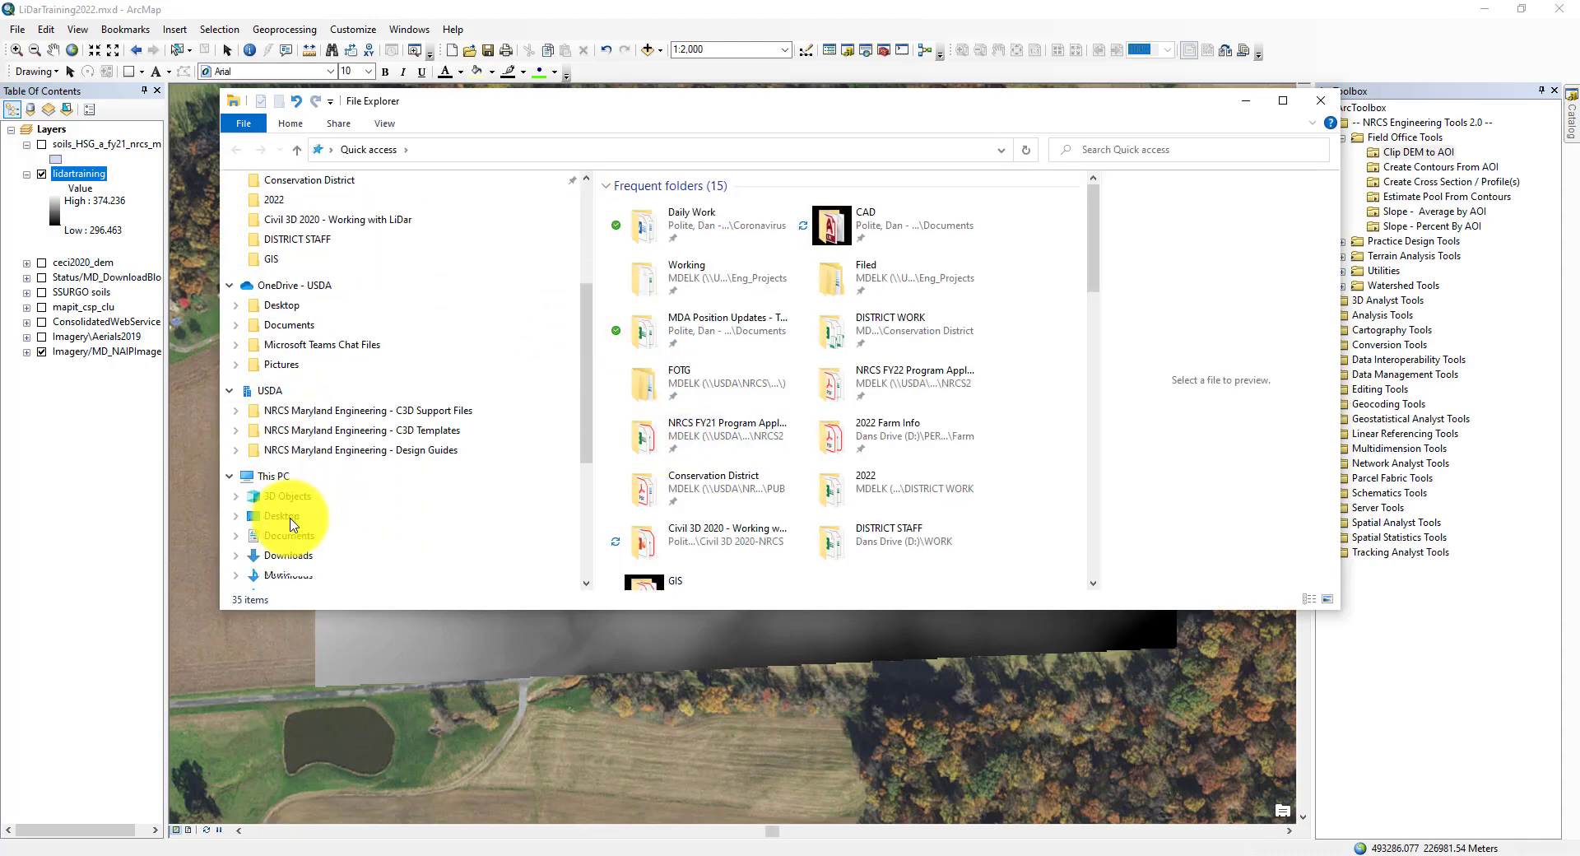
left_click(287, 510)
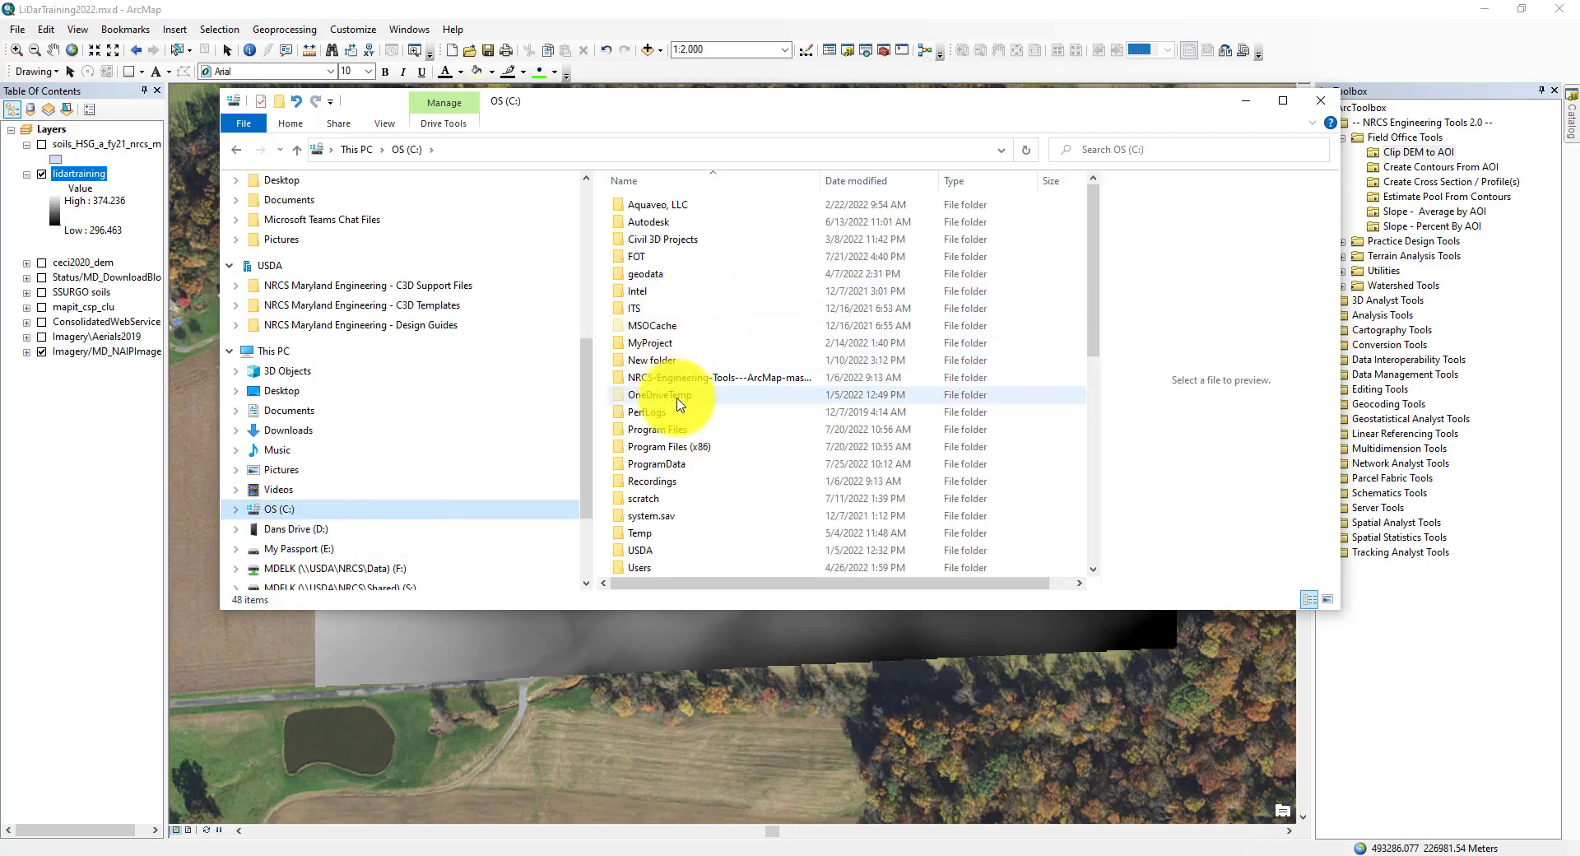
double_click(665, 508)
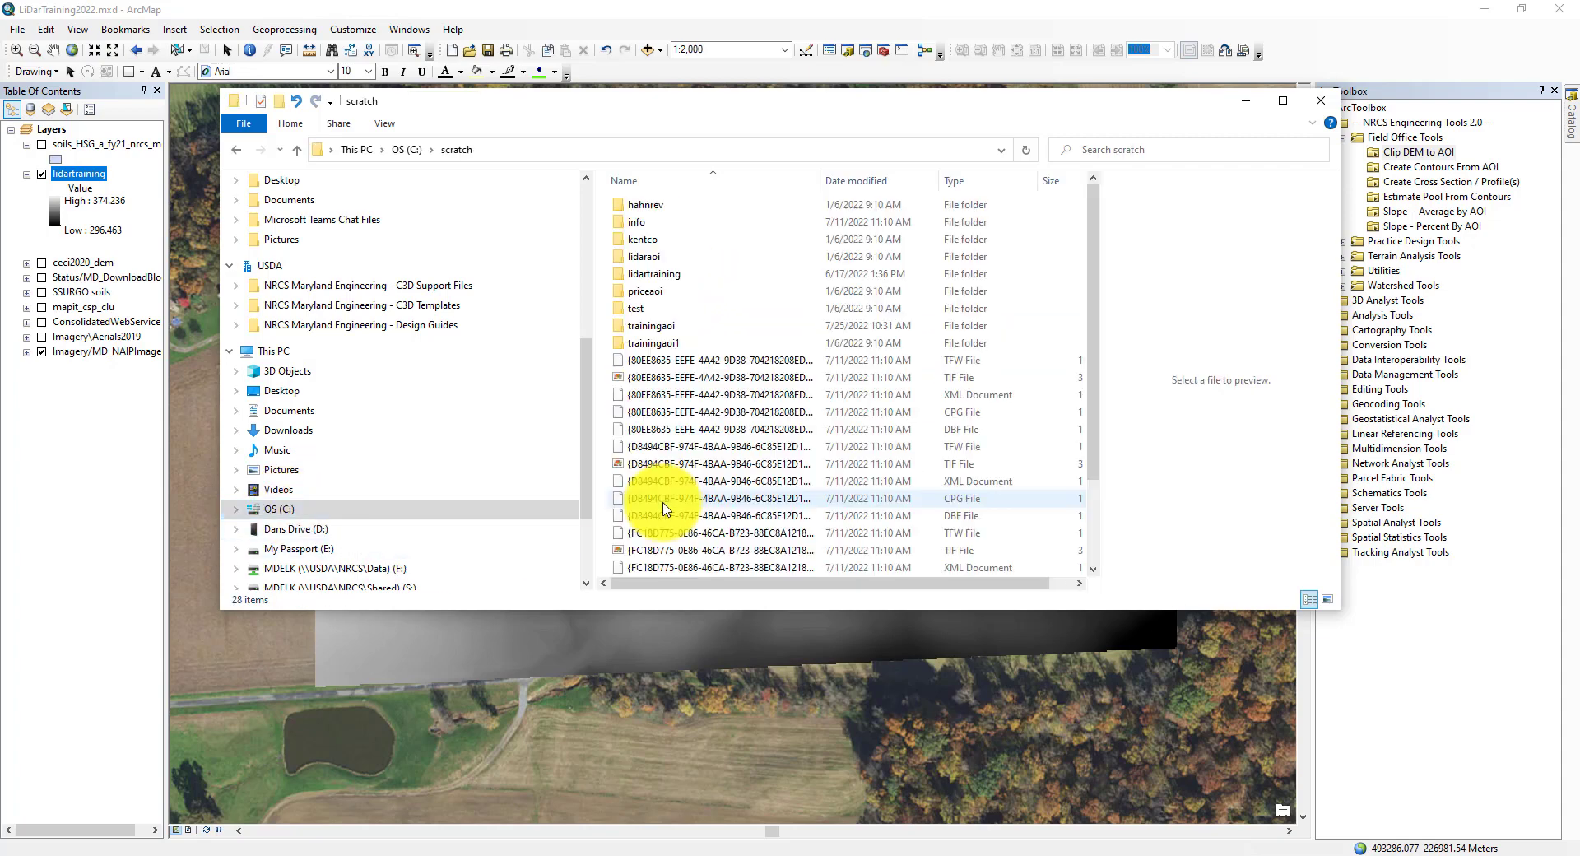
left_click(672, 326)
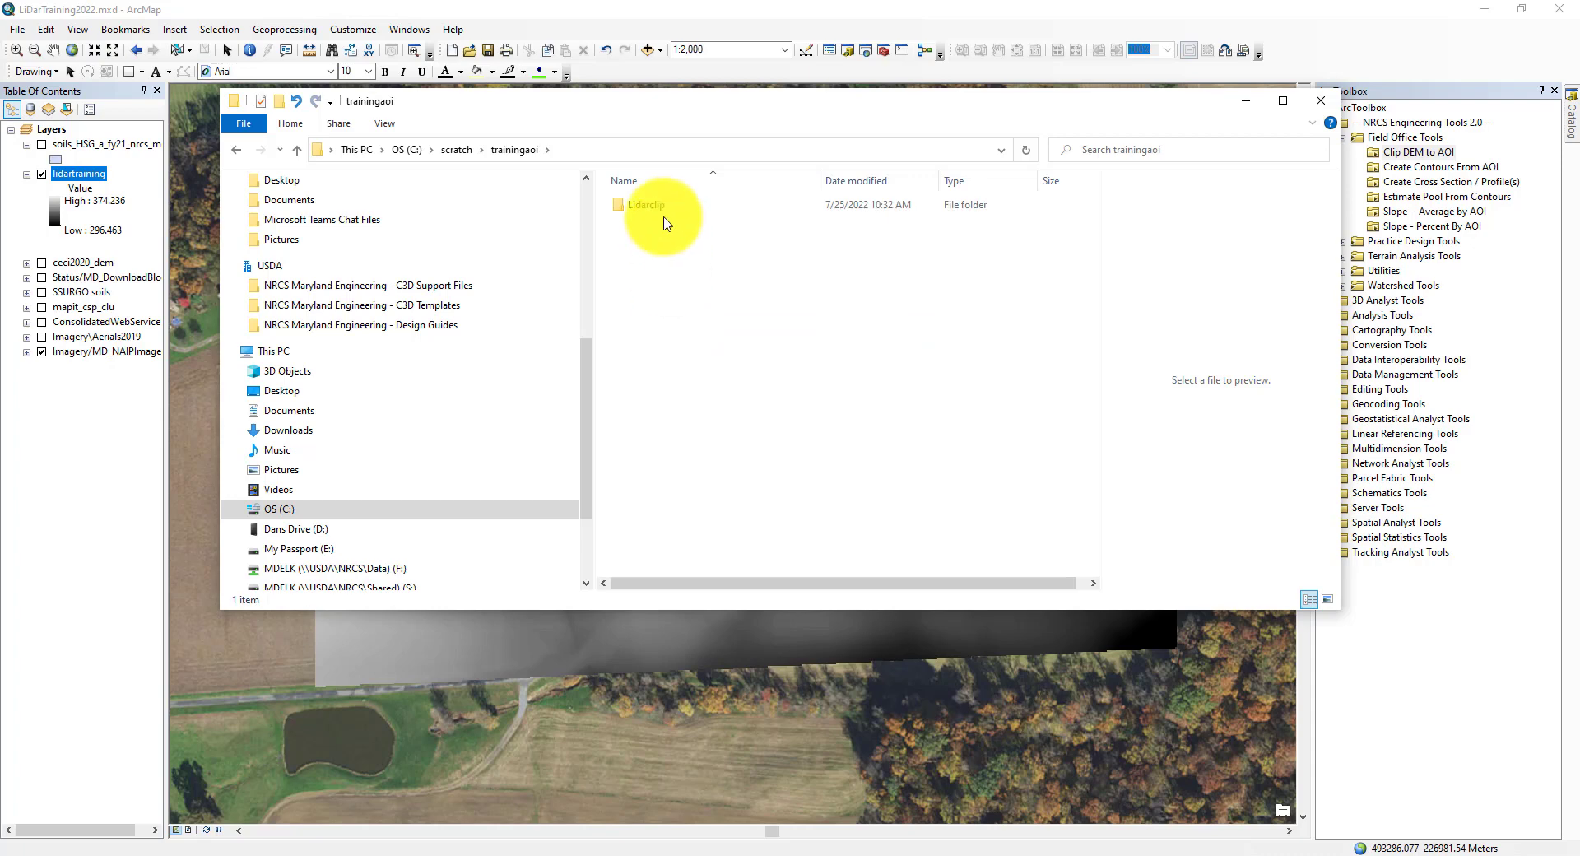
double_click(653, 206)
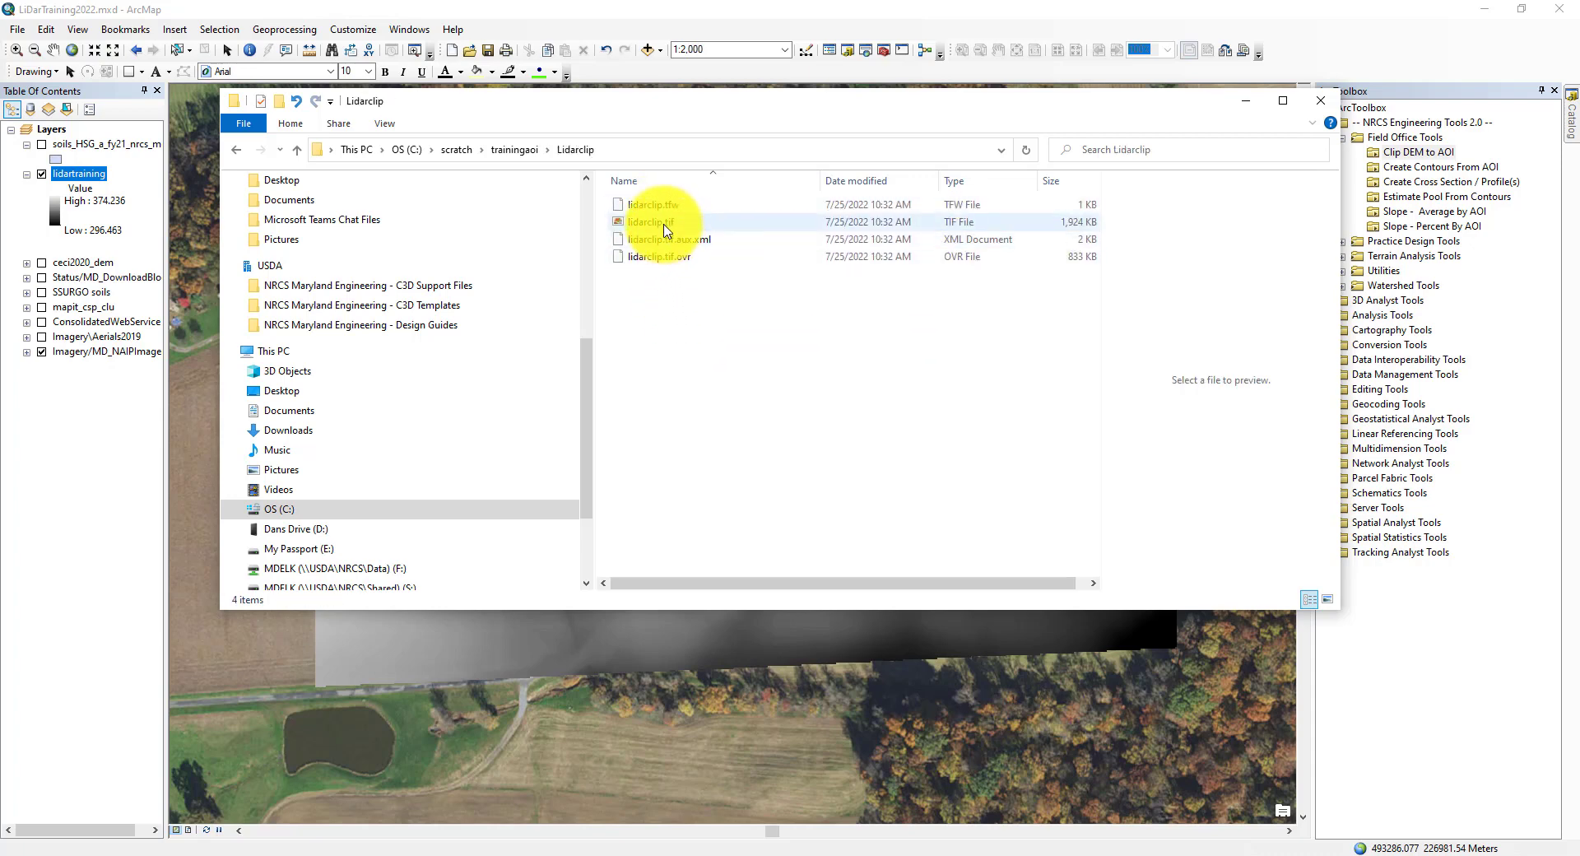
Examine the exported lidarclip.tif and its companion .tfw, .aux.xml and .ovr files, and clear the selection
left_click(672, 221)
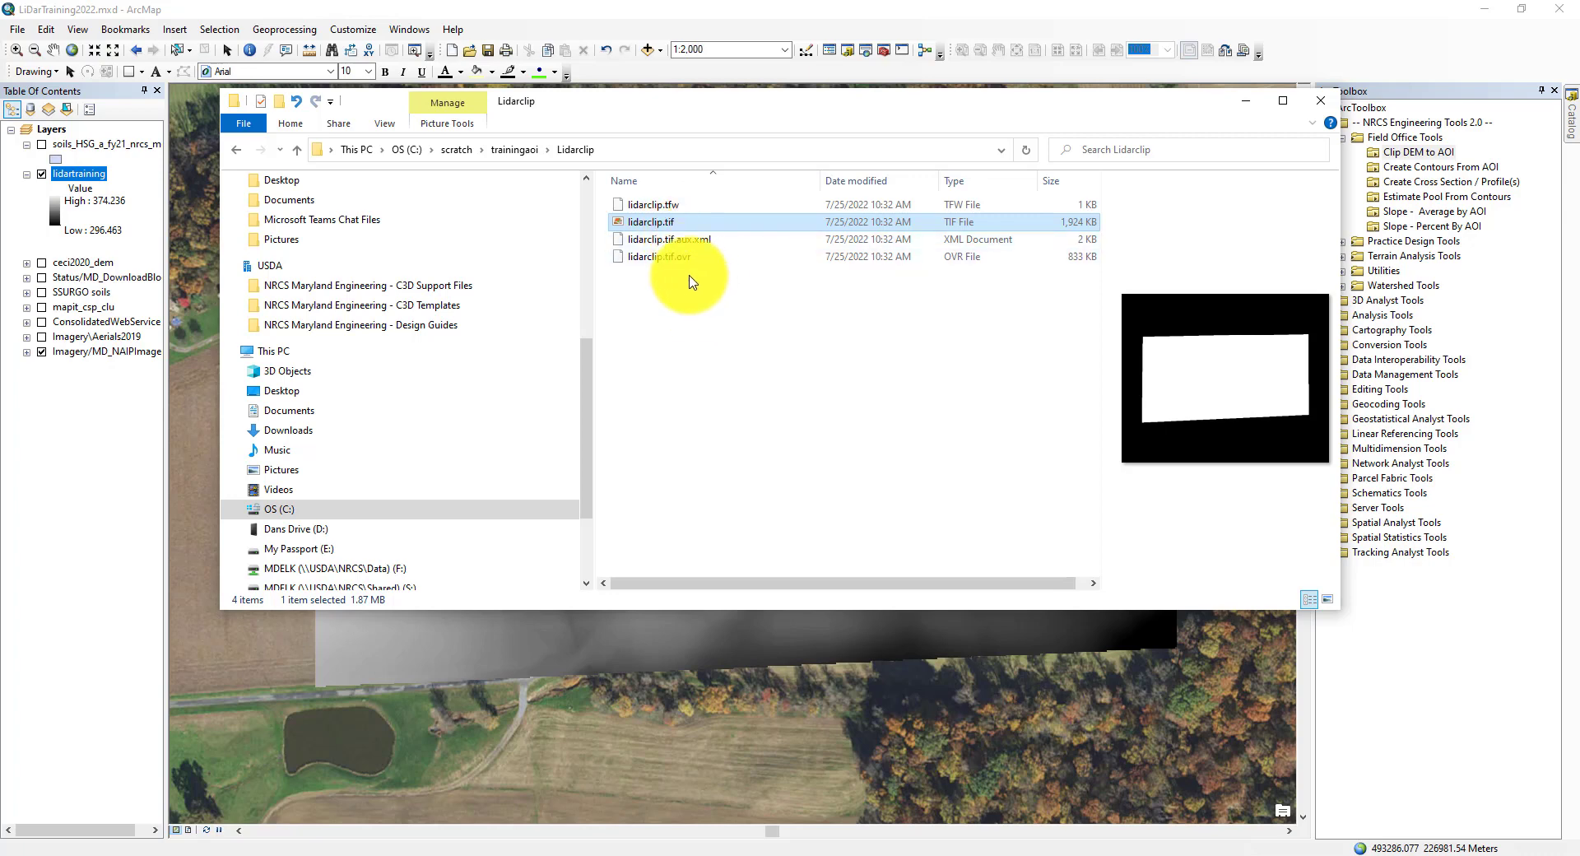
left_click(682, 259)
left_click(682, 242, "ctrl")
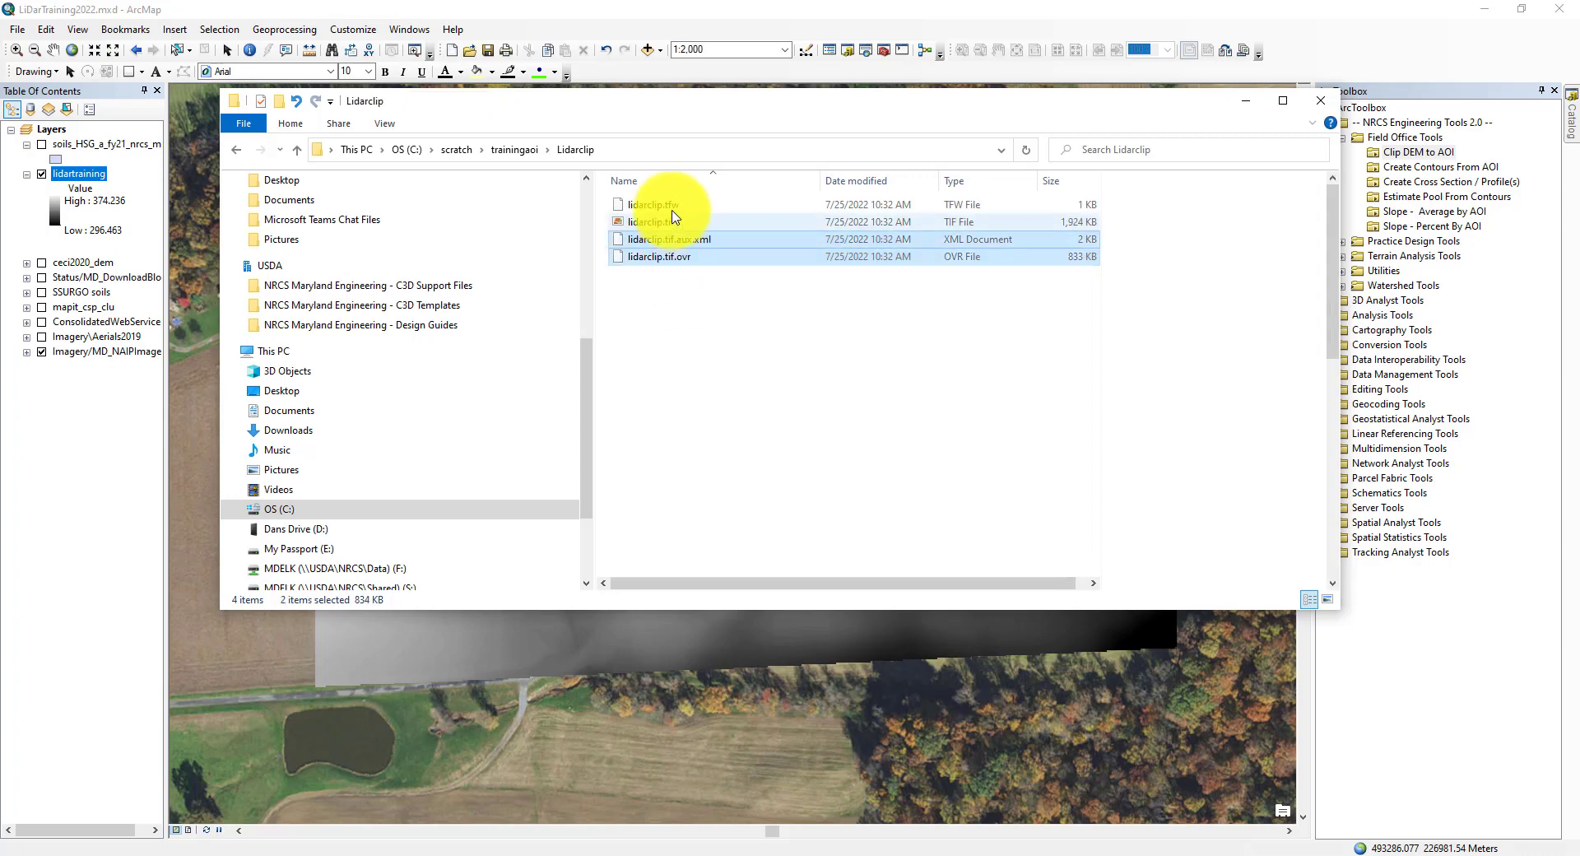
left_click(672, 205, "ctrl")
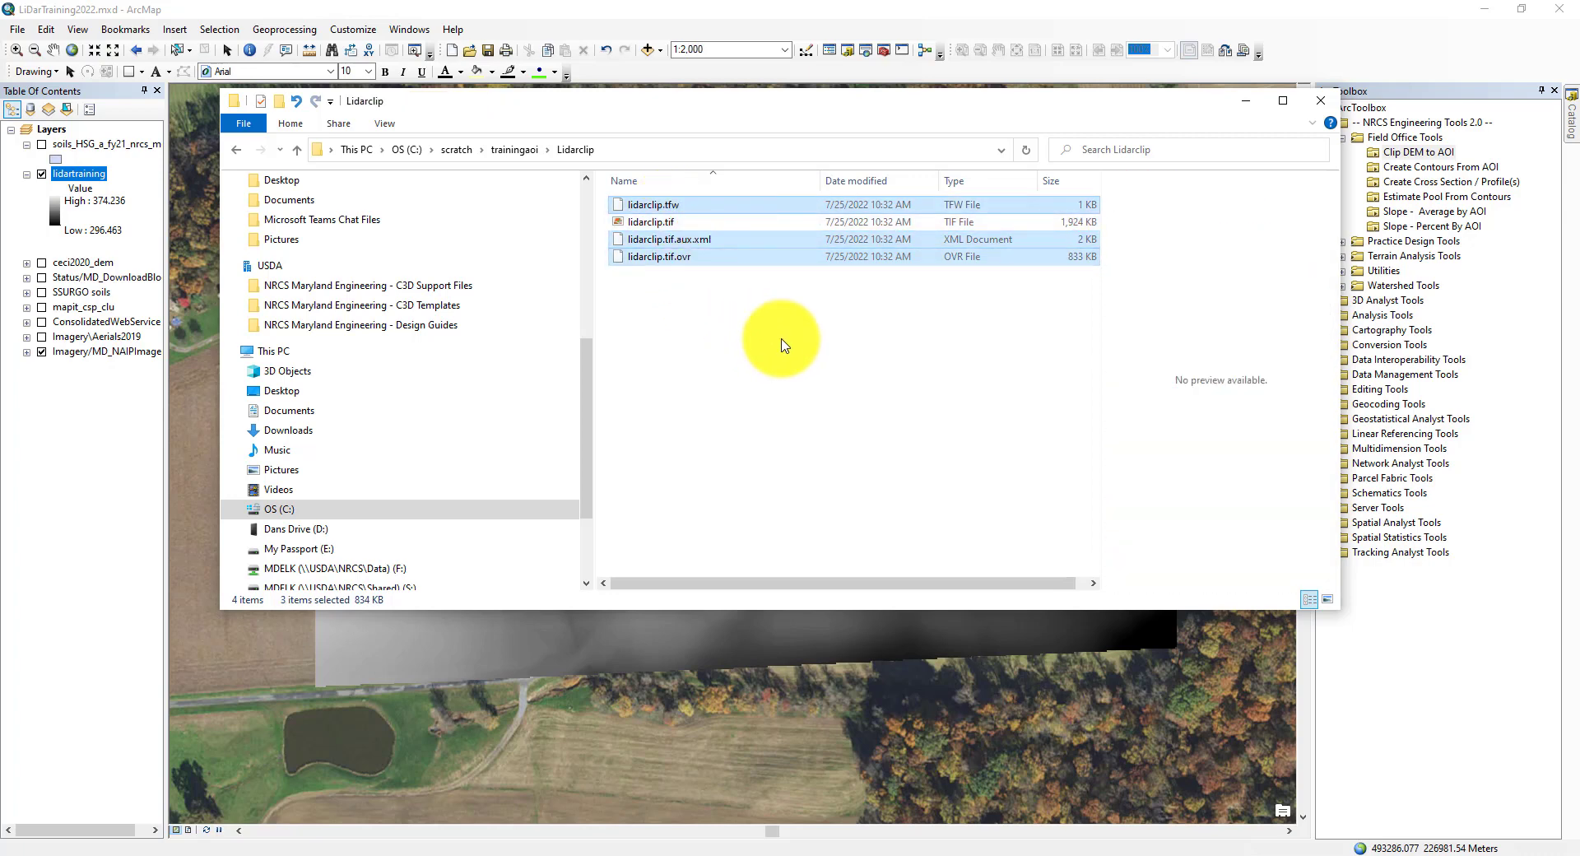
left_click(725, 275)
Copy lidarclip.tif from the Lidarclip folder to the clipboard
left_click(684, 225)
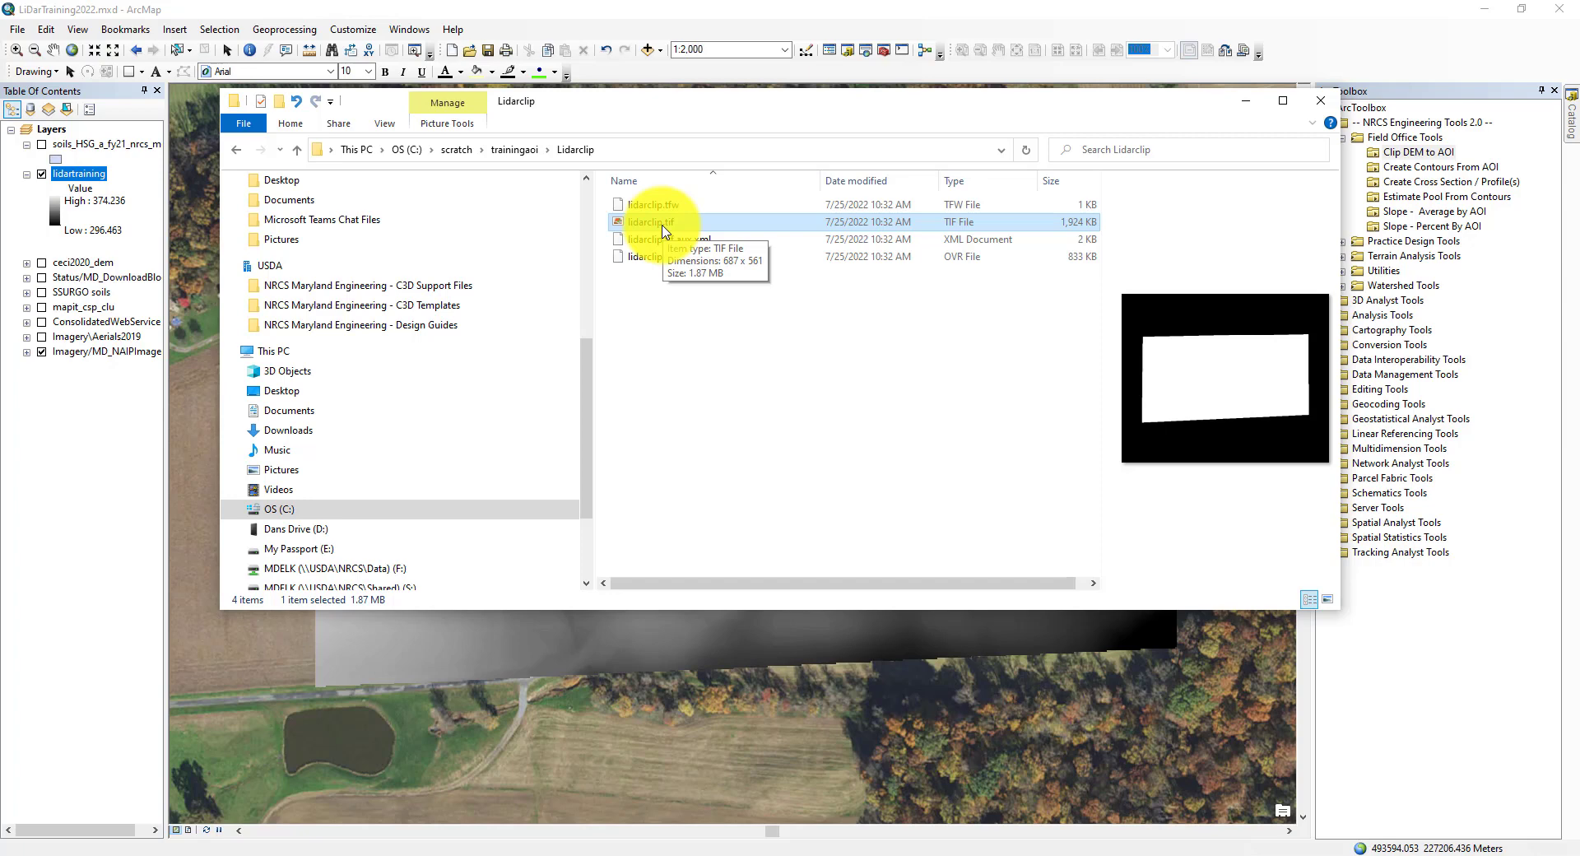
right_click(663, 229)
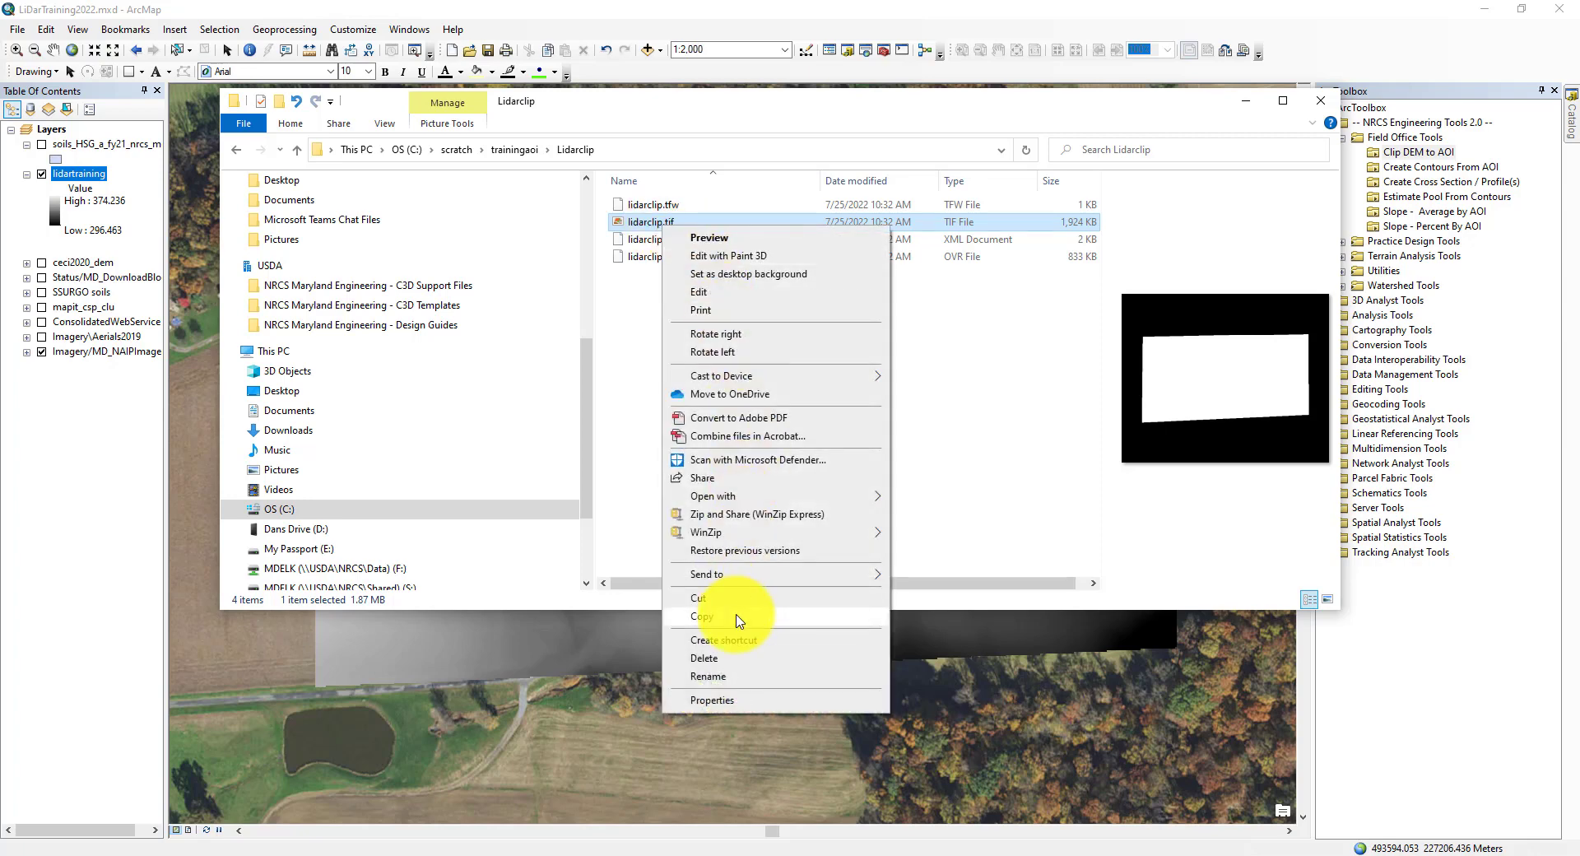
left_click(739, 619)
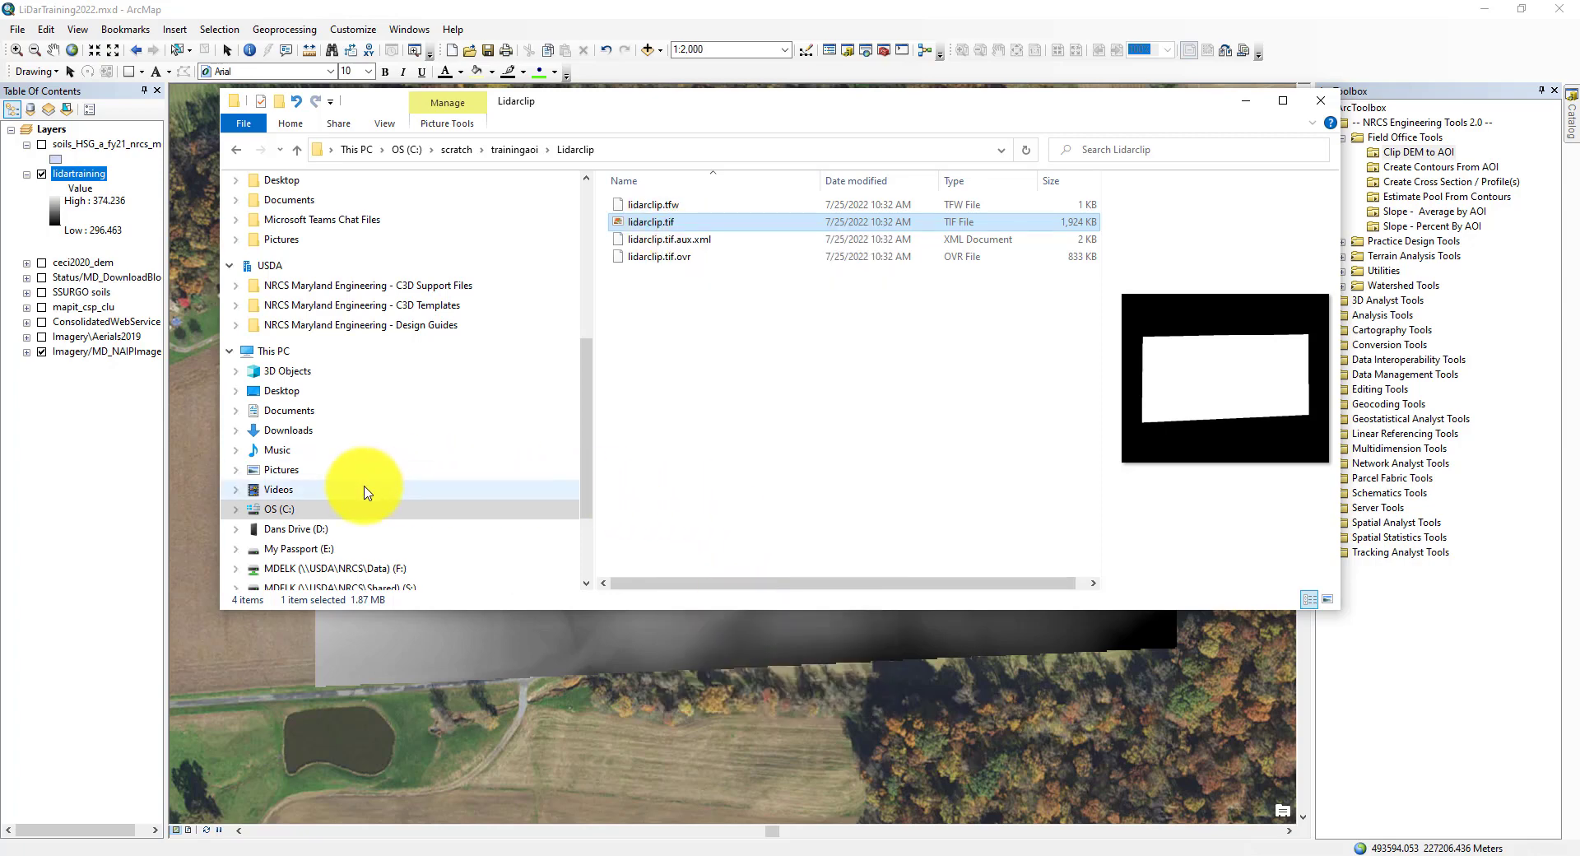
Open the CAD\TRAINING\Civil 3D 2020-NRCS\Civil 3D 2020 - Working with LiDar\lidartraining folder
scroll(368, 492, "up", 6)
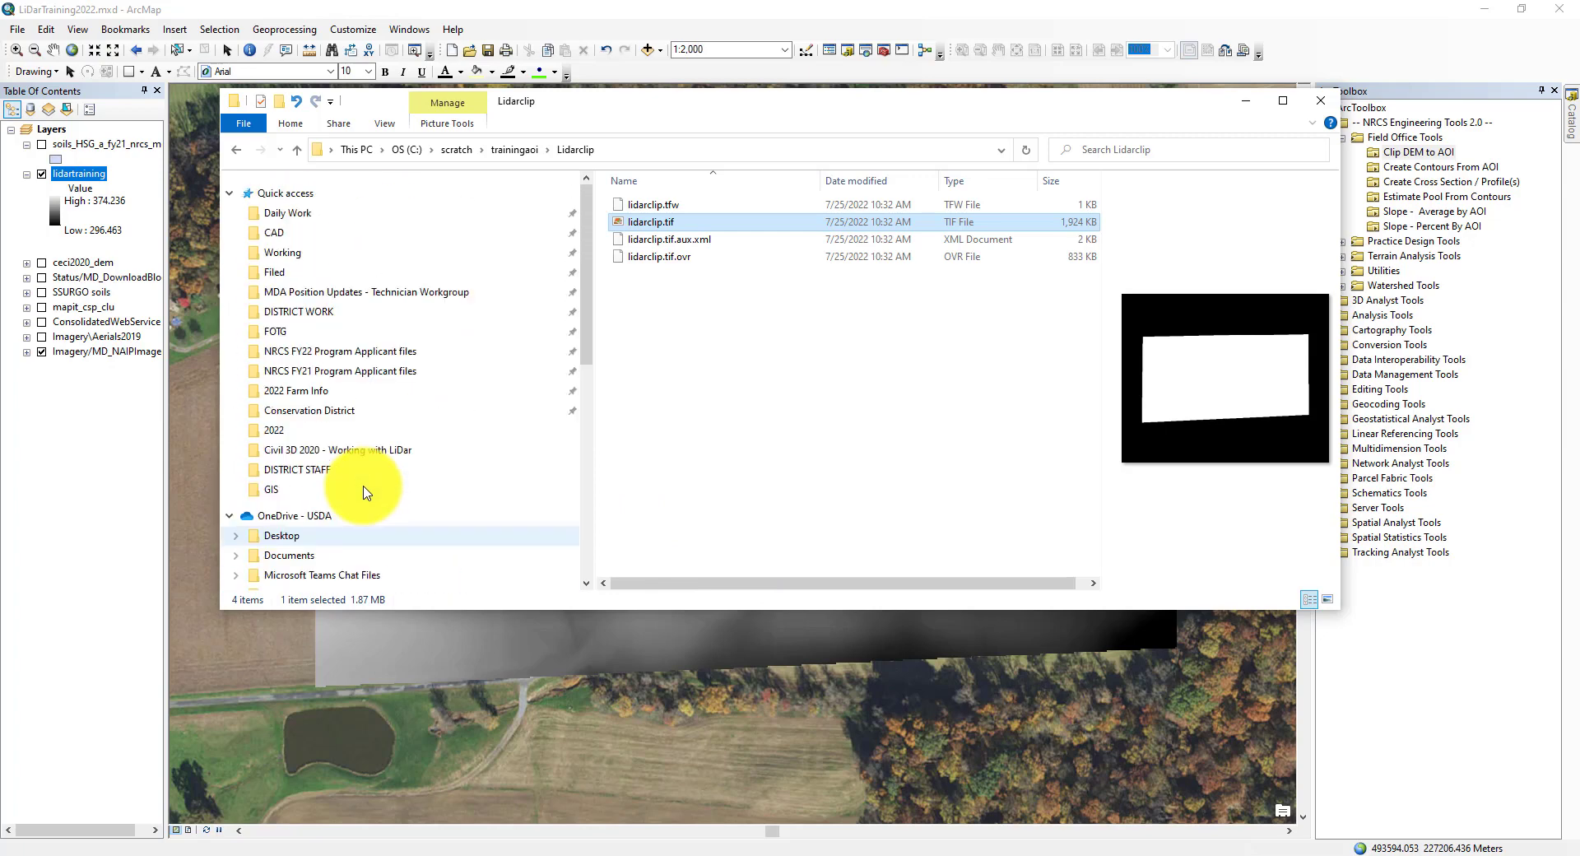
left_click(288, 257)
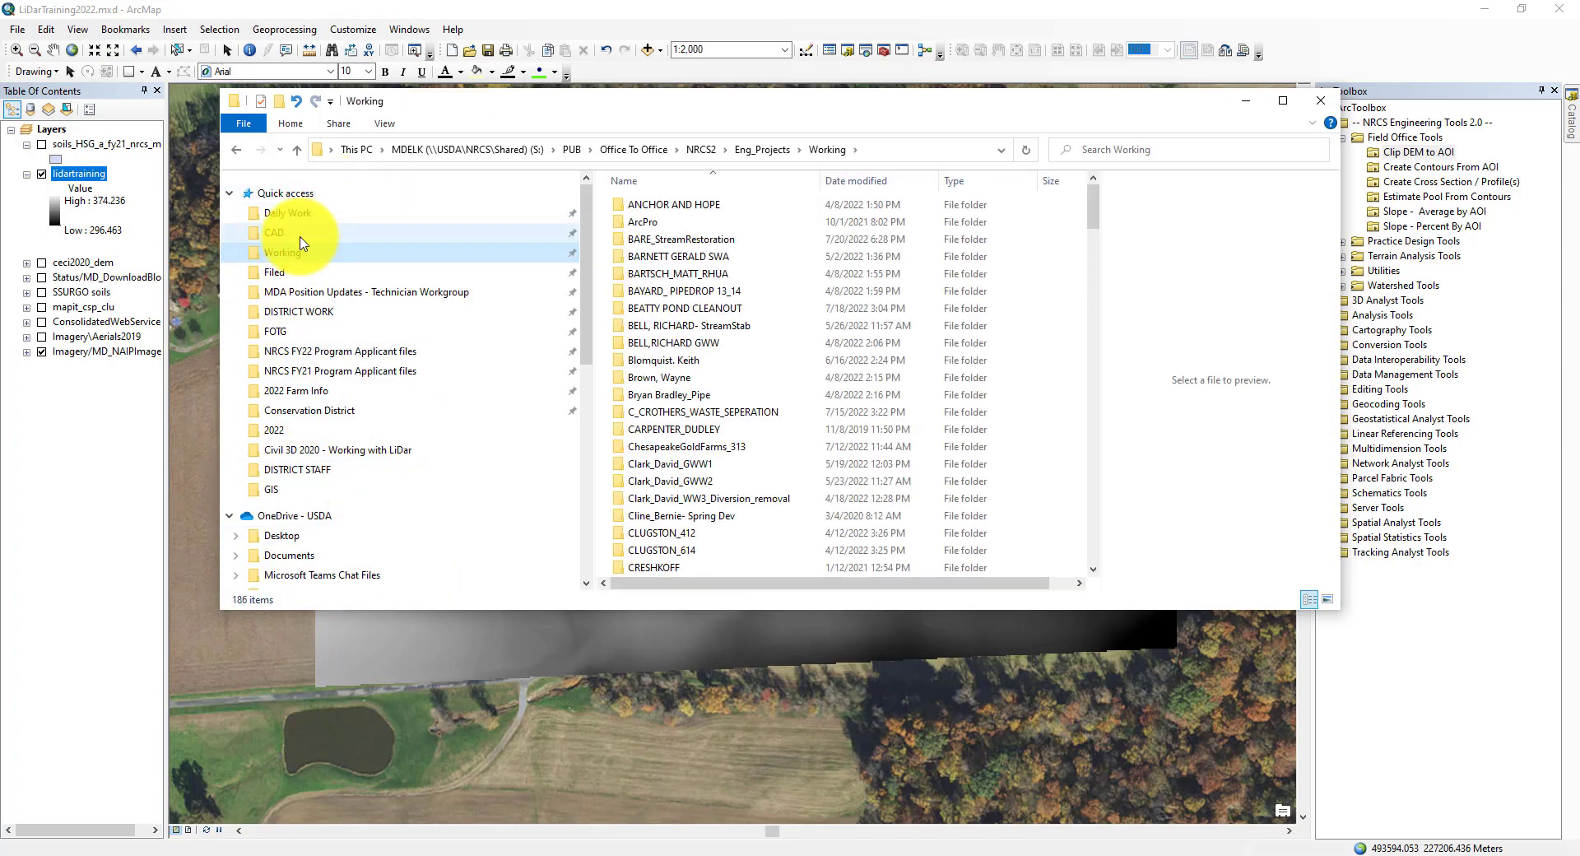
left_click(298, 233)
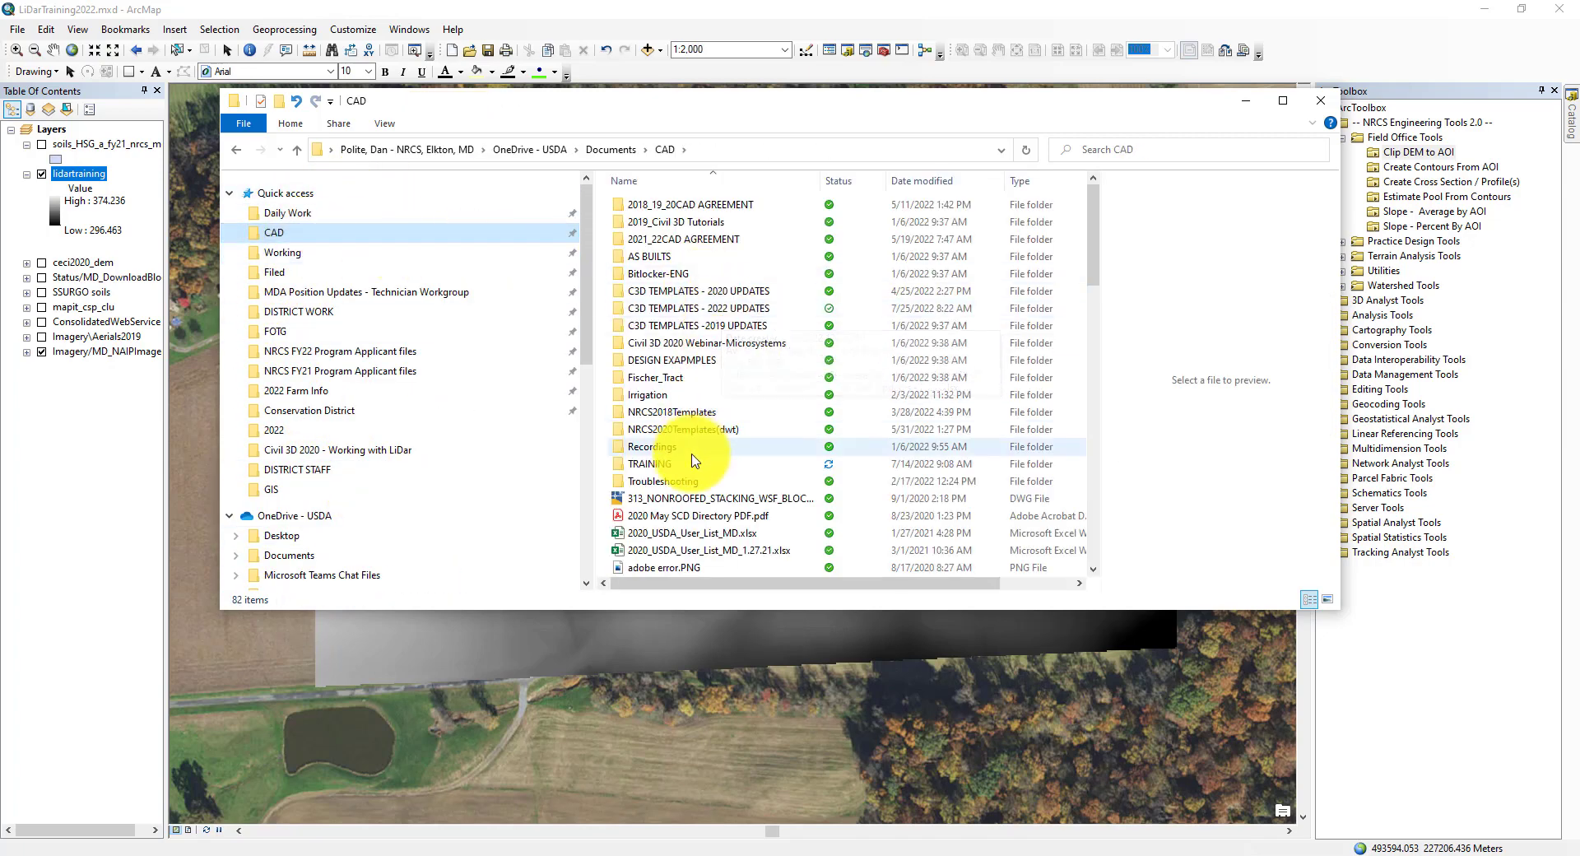
double_click(691, 466)
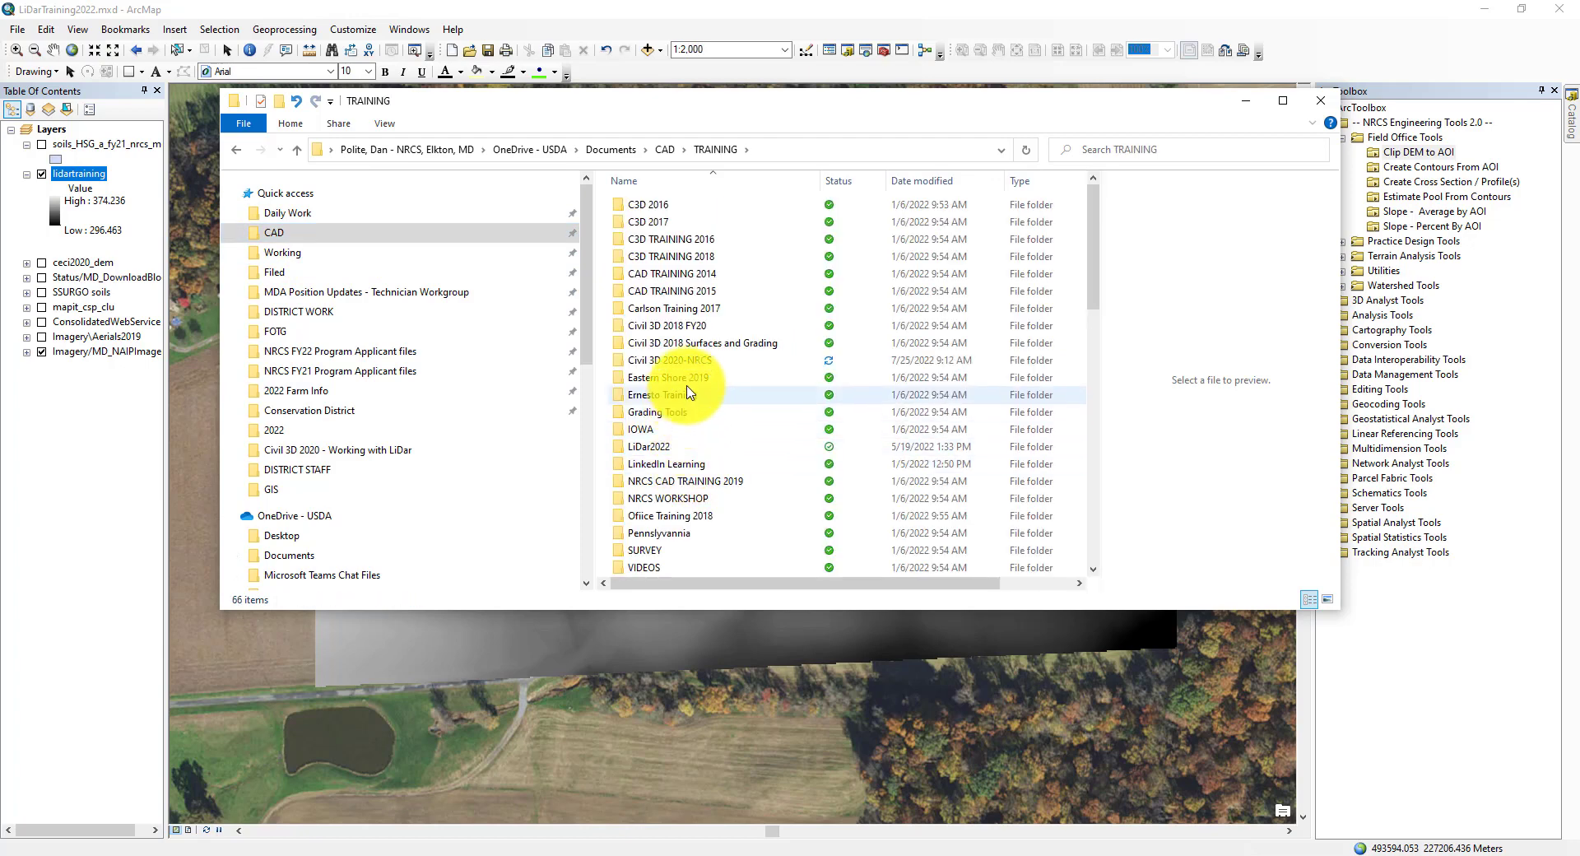
double_click(693, 360)
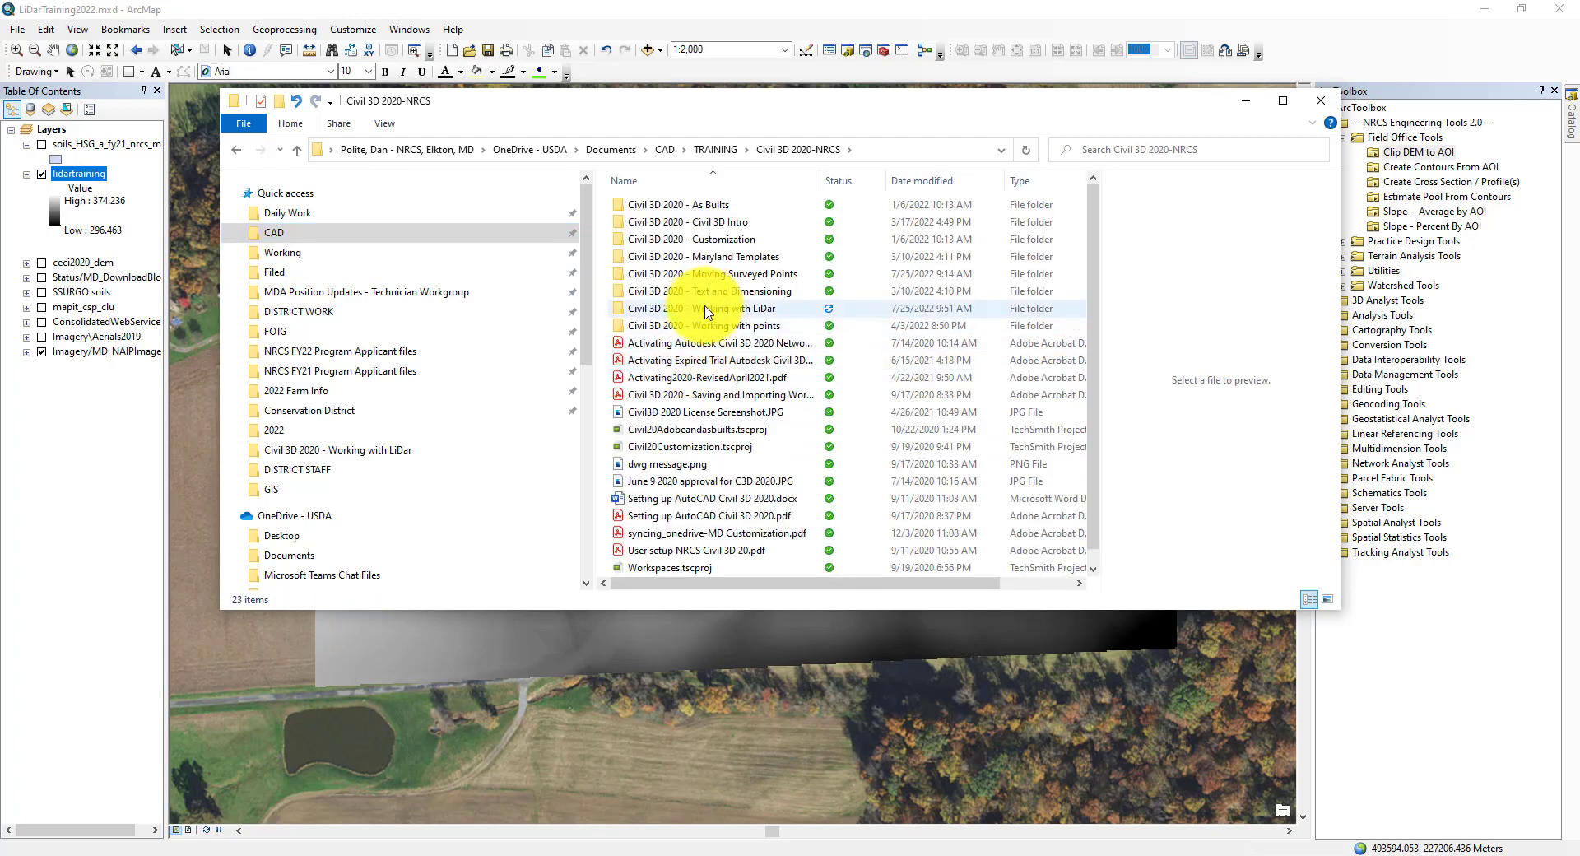
double_click(650, 310)
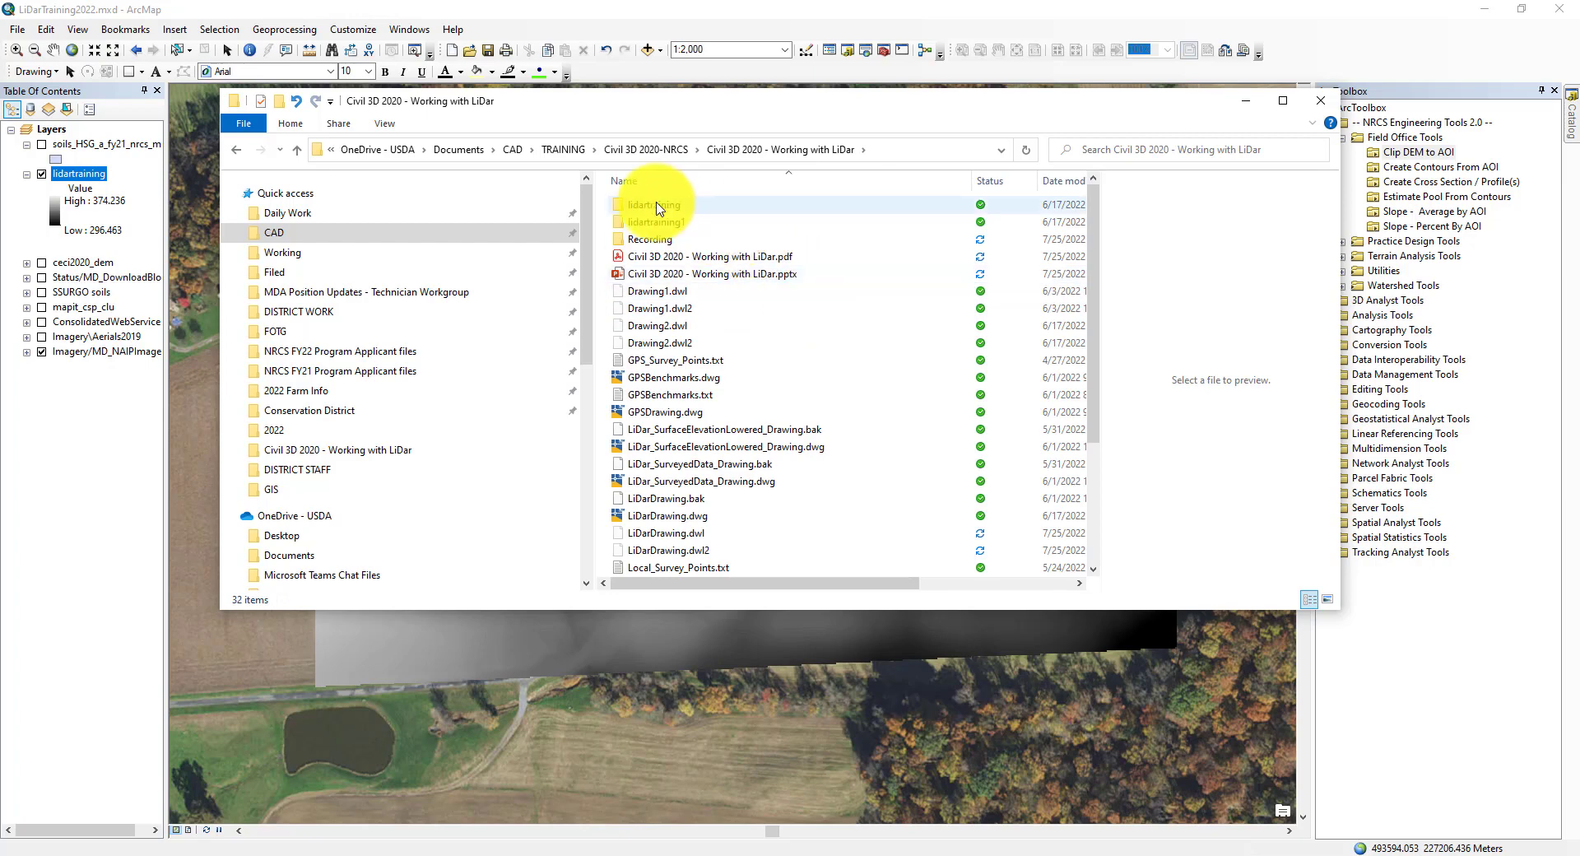
double_click(659, 206)
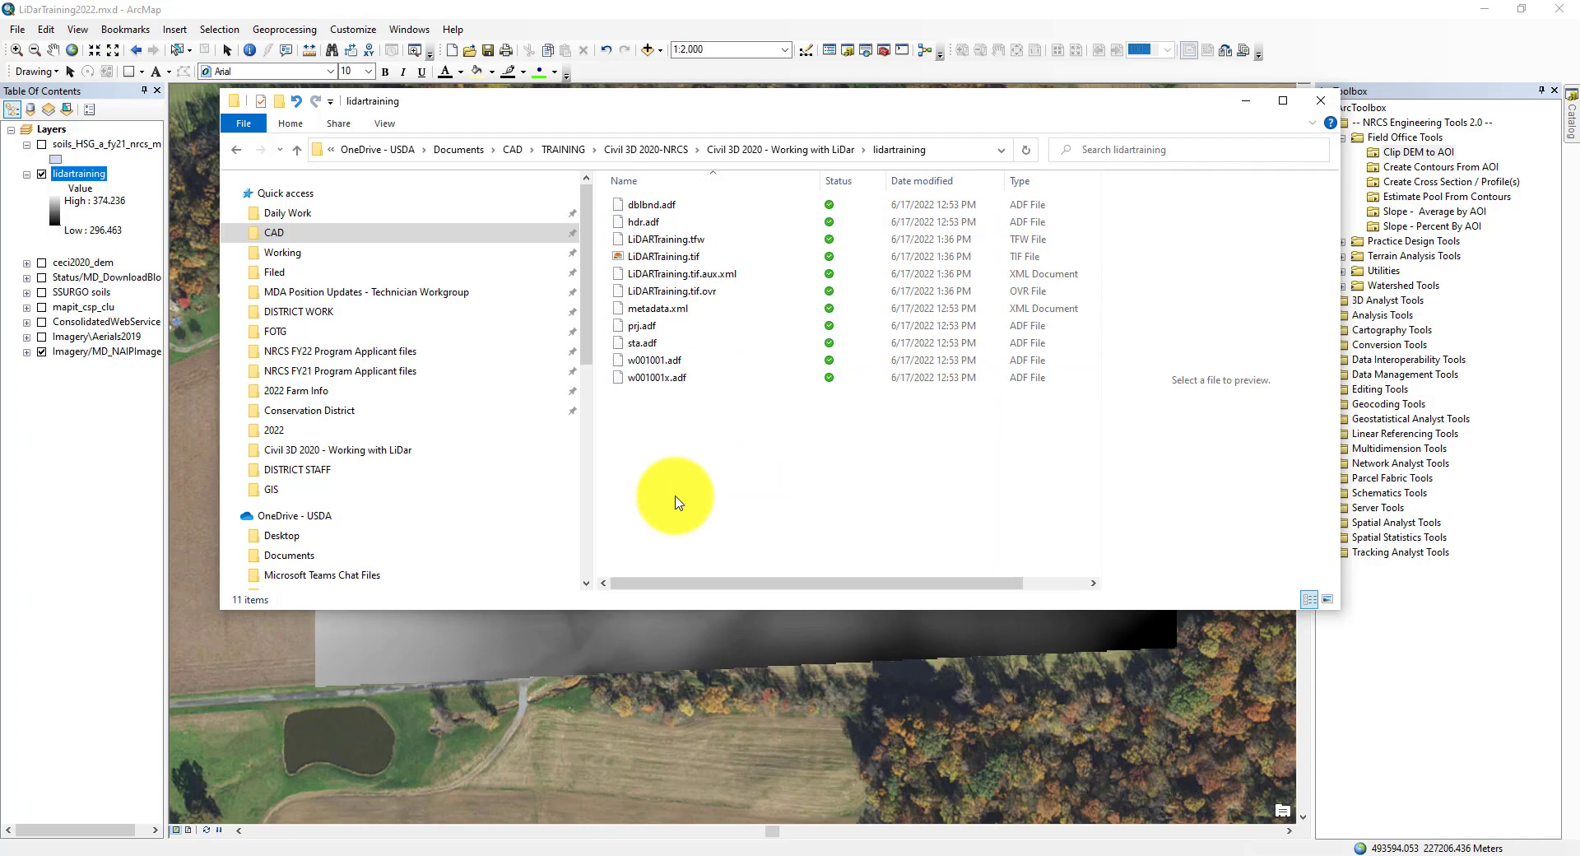
Paste lidarclip.tif into the lidartraining folder and select the pasted file
right_click(677, 501)
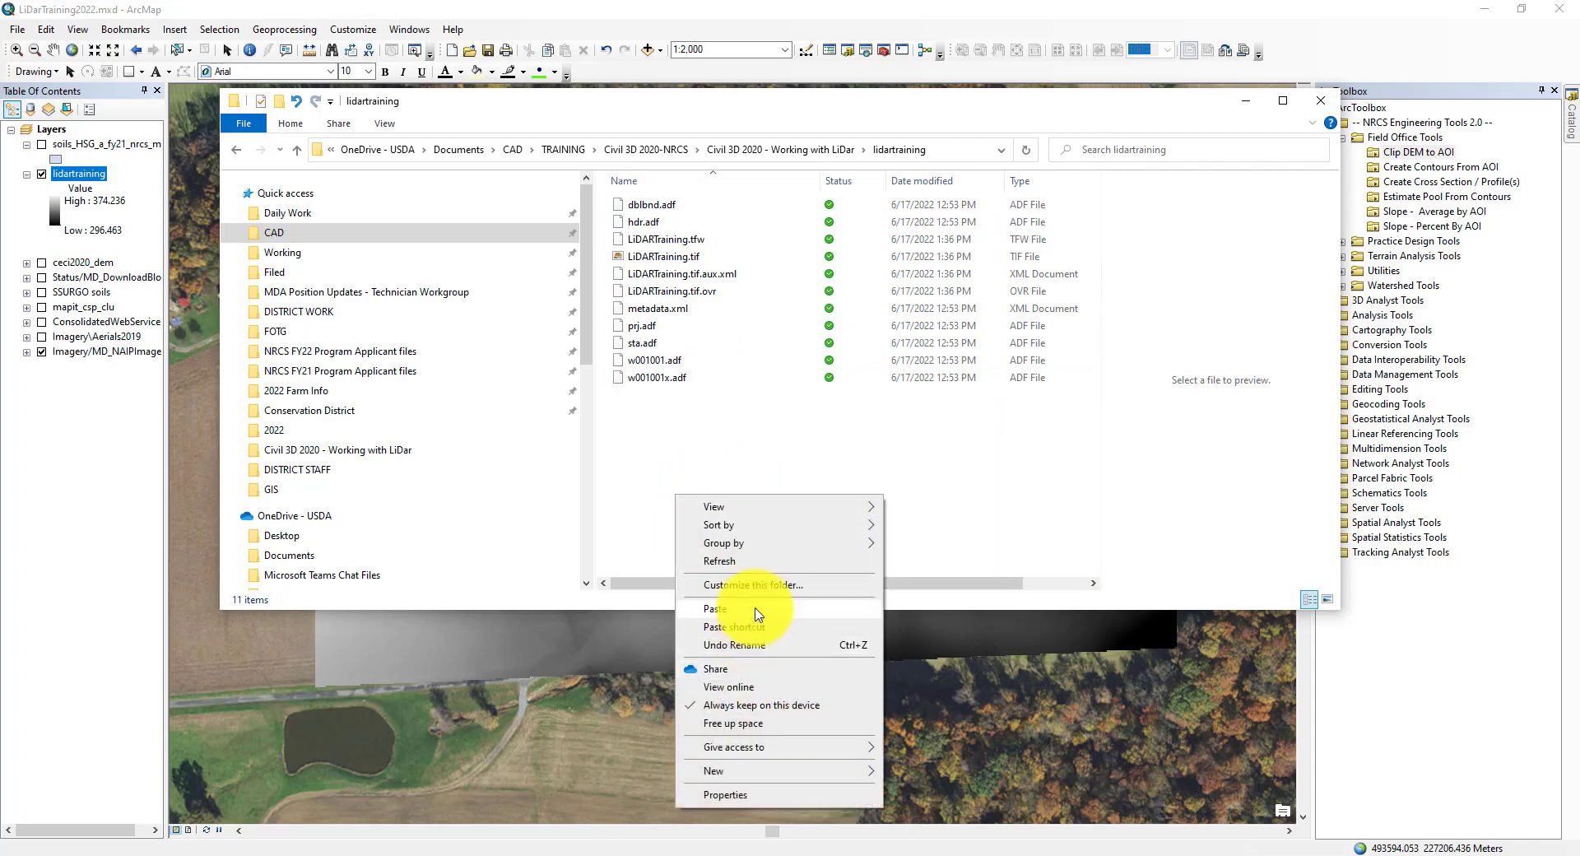
left_click(715, 608)
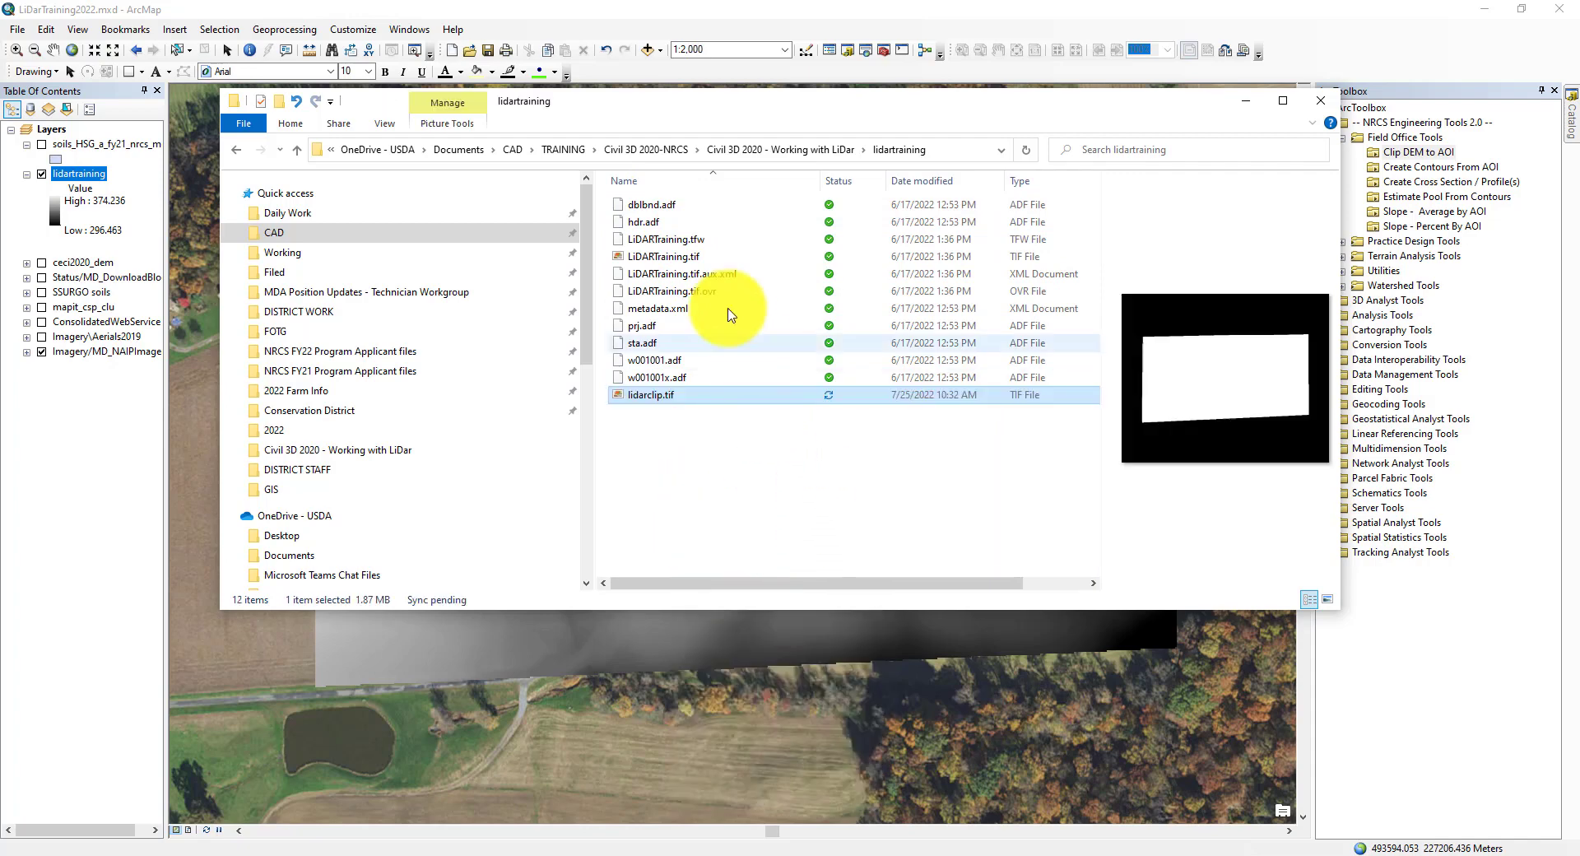
left_click(673, 275)
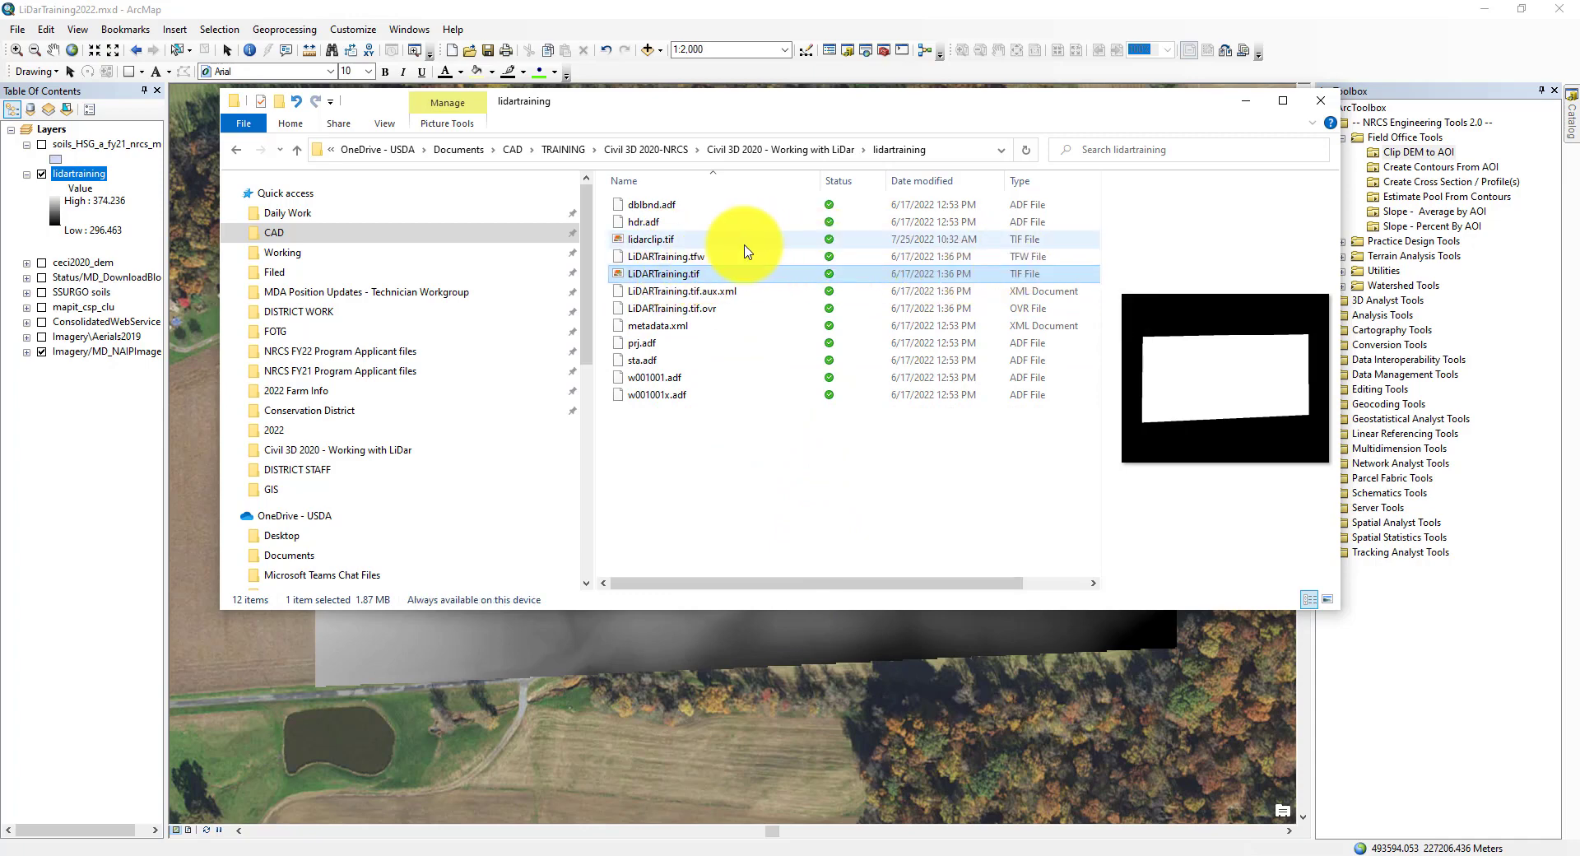
left_click(674, 243)
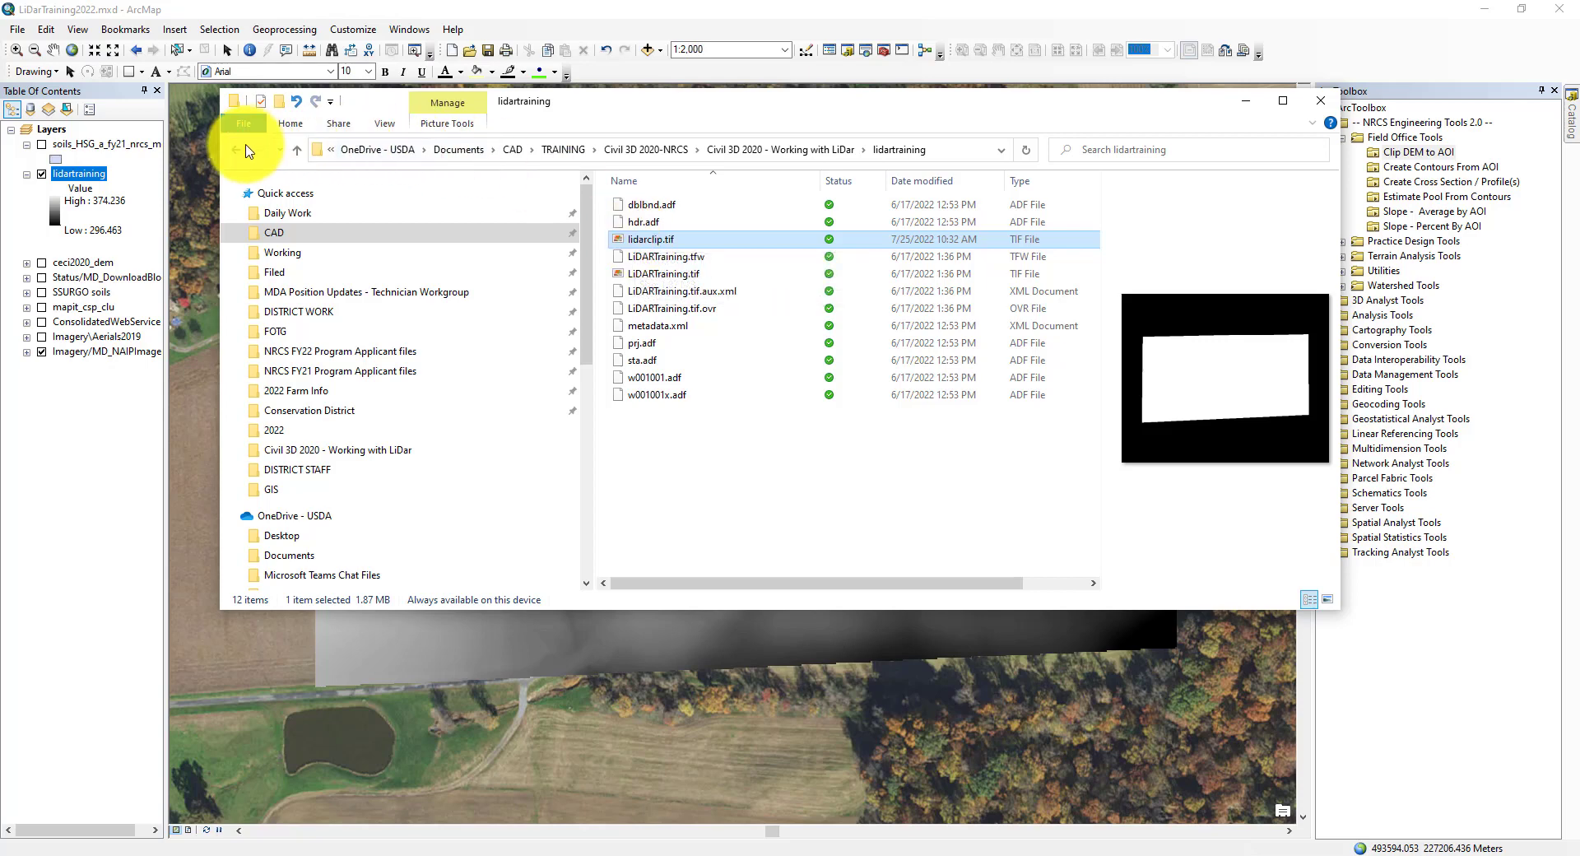
Go back to the parent folder, switch to ArcMap and turn off the lidartraining layer
left_click(236, 150)
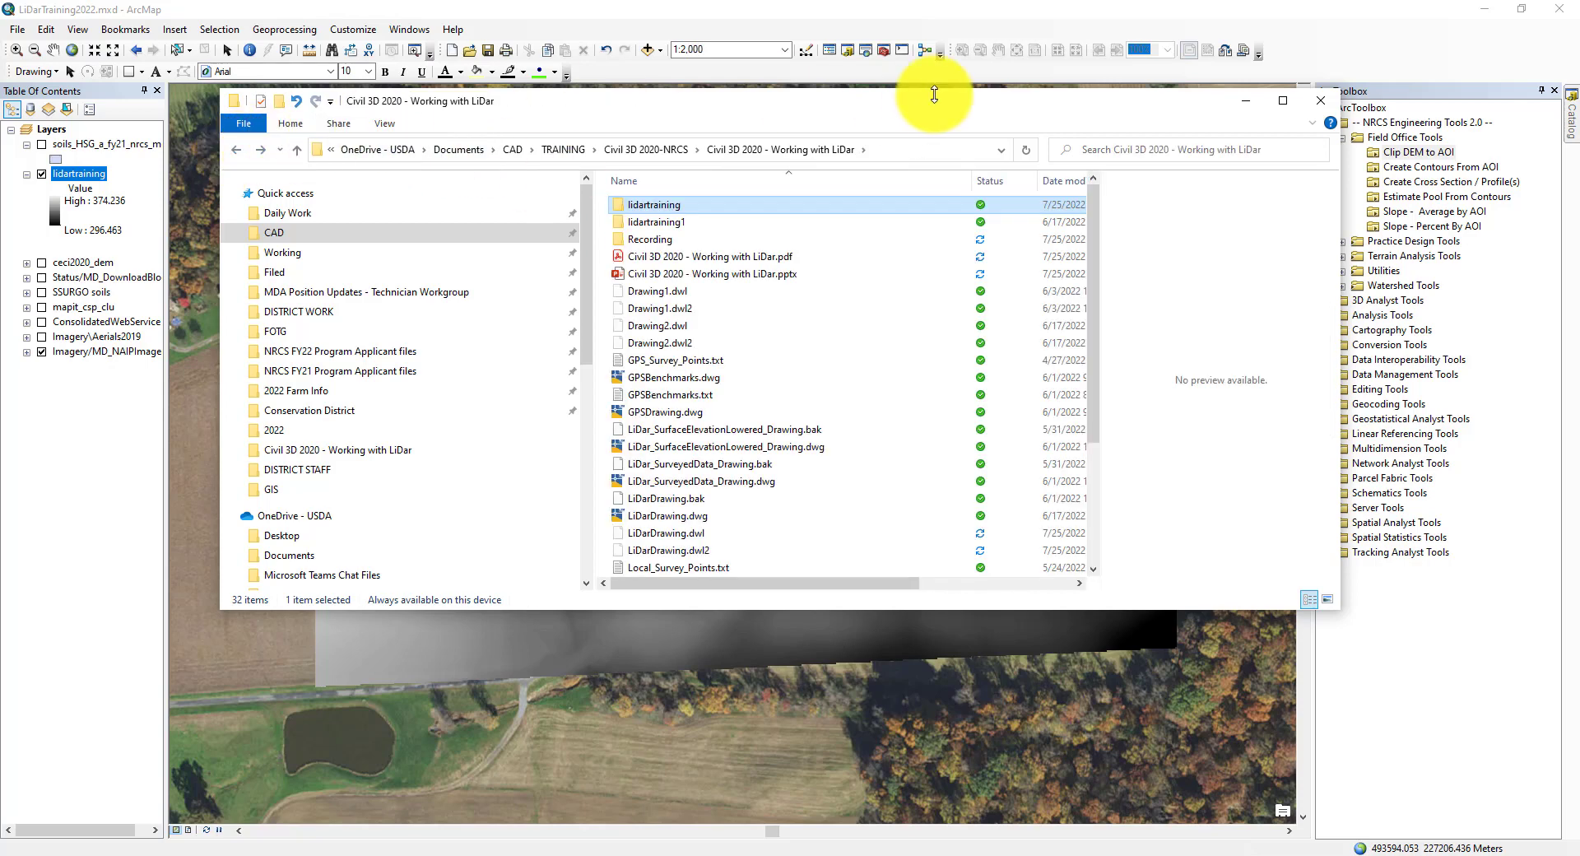
left_click(935, 88)
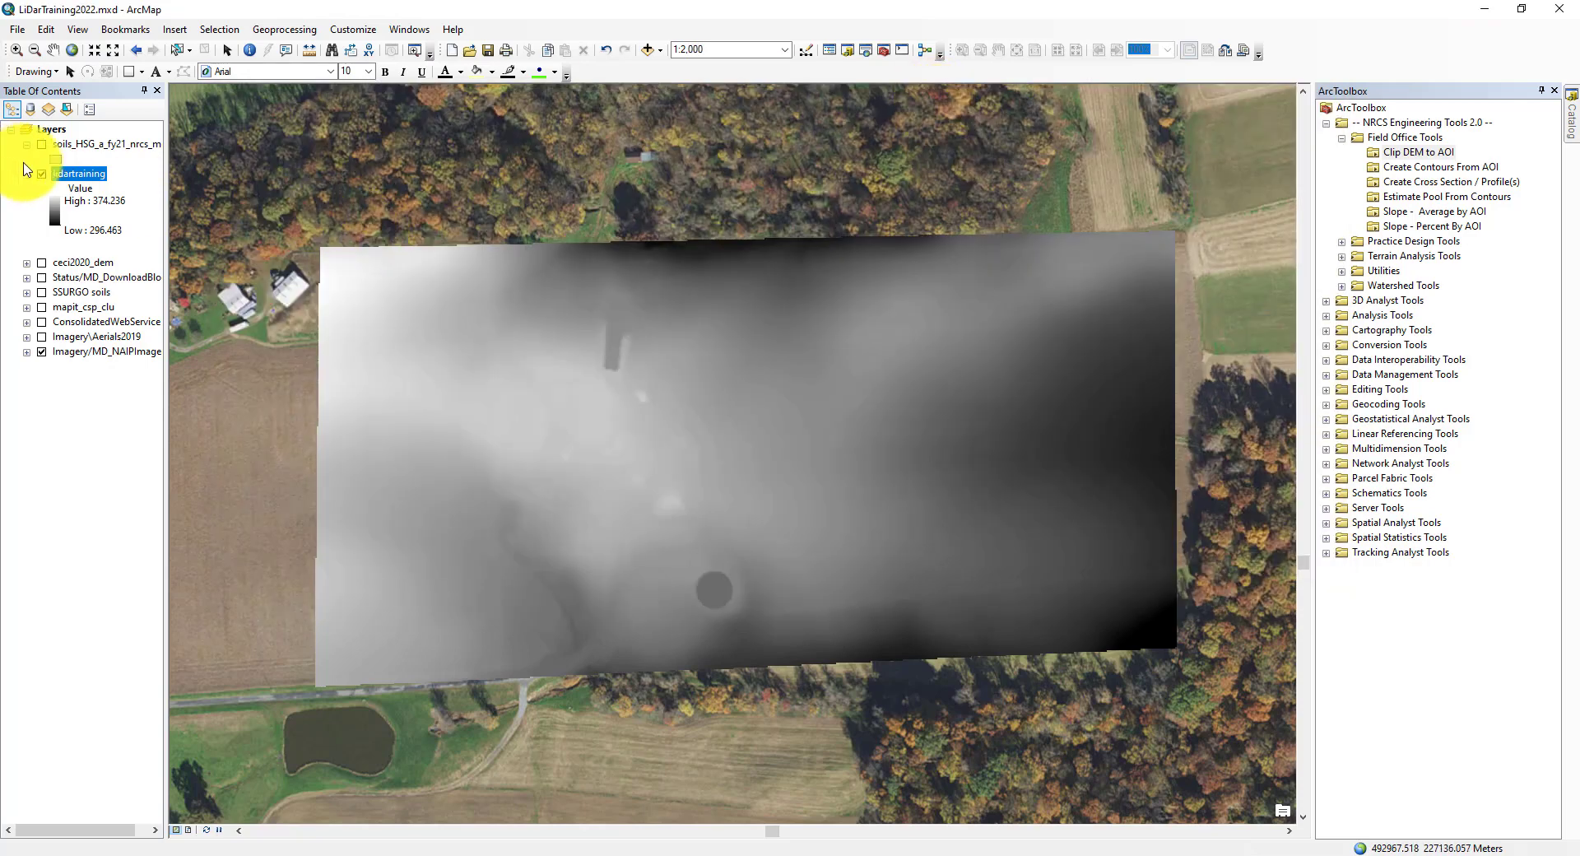
left_click(41, 174)
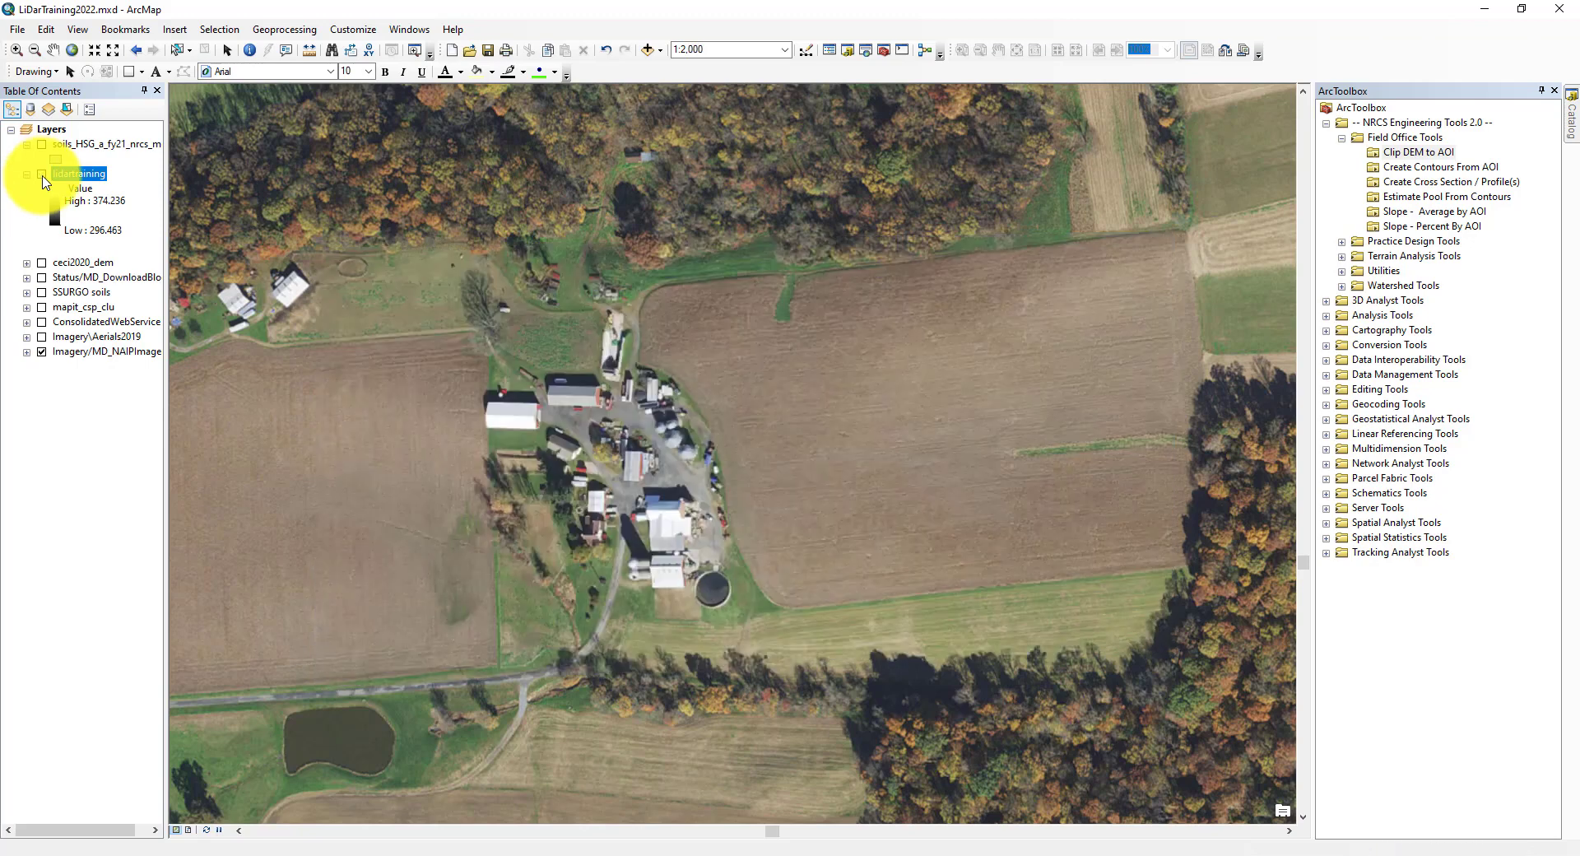
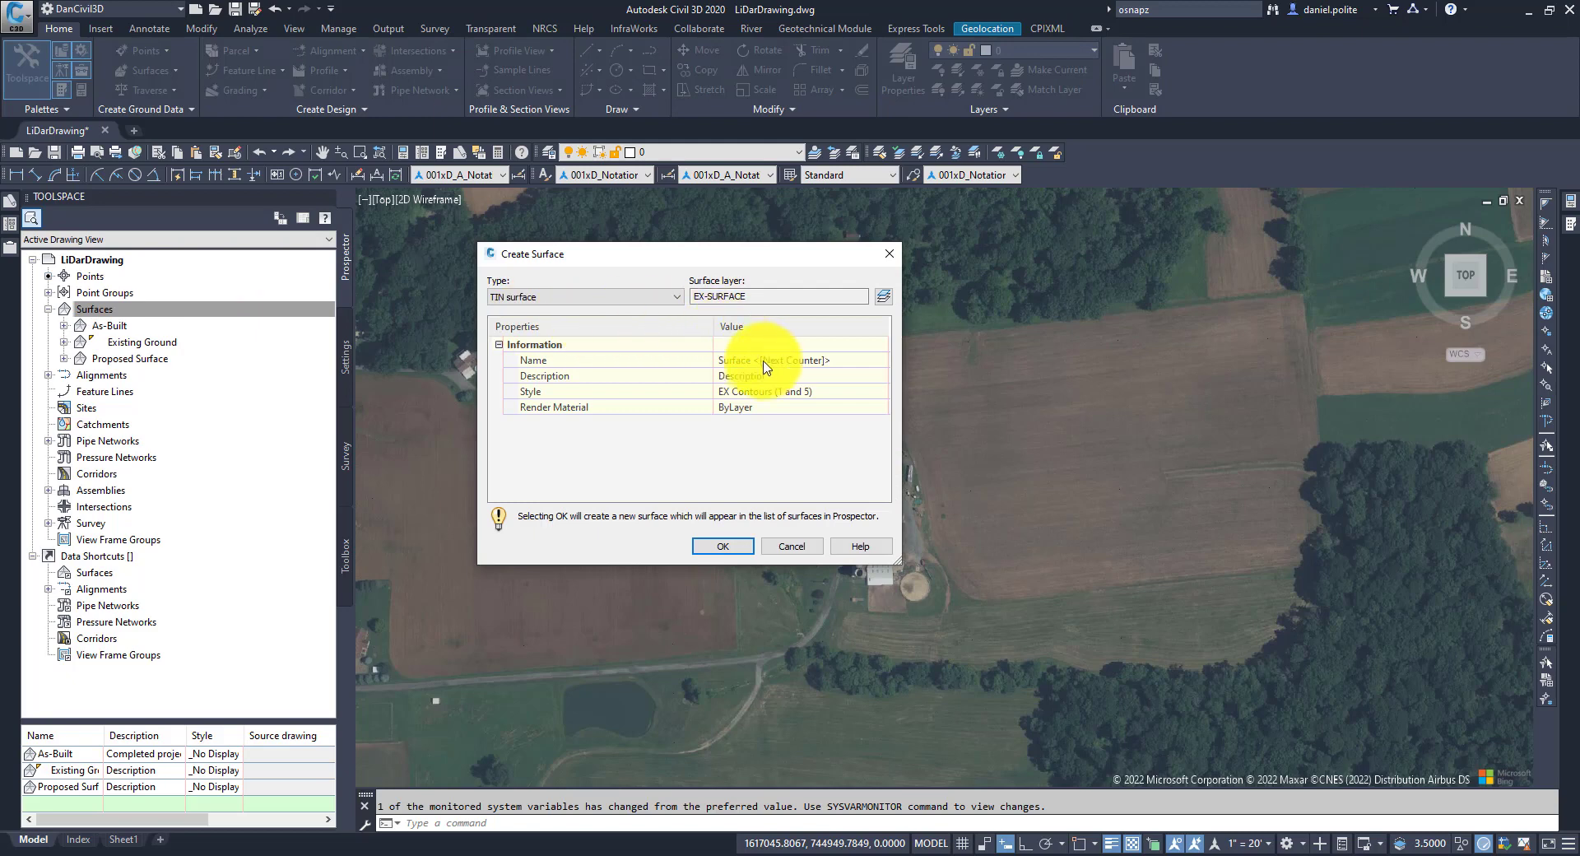
In Civil 3D, create a TIN surface named LiDAR with the EX Contours (1 and 5) style on layer EX-SURFACE
left_click(825, 358)
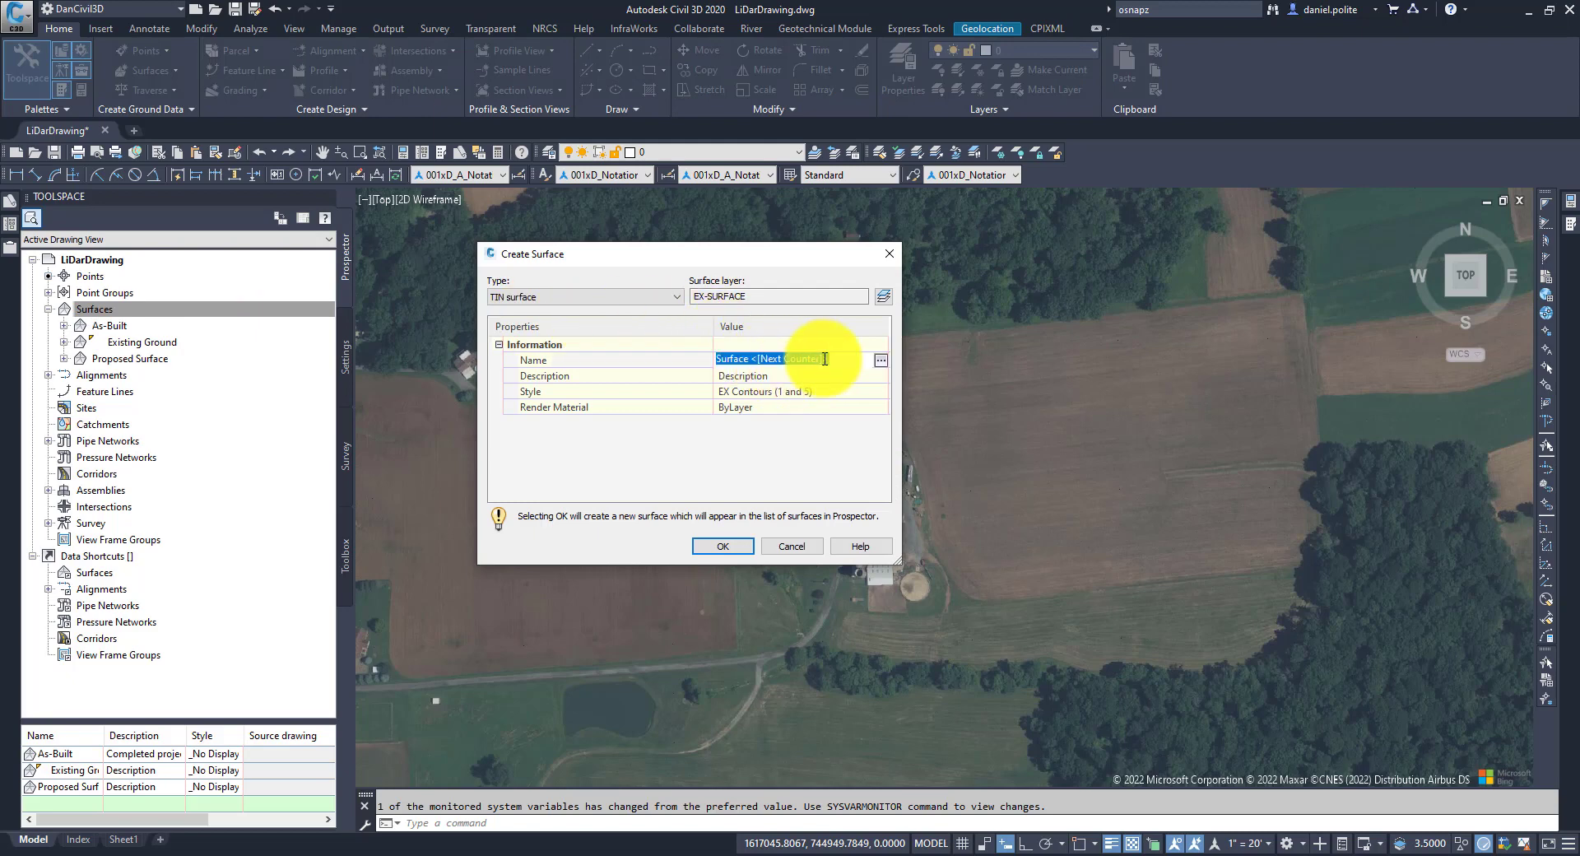
type("LiDAR")
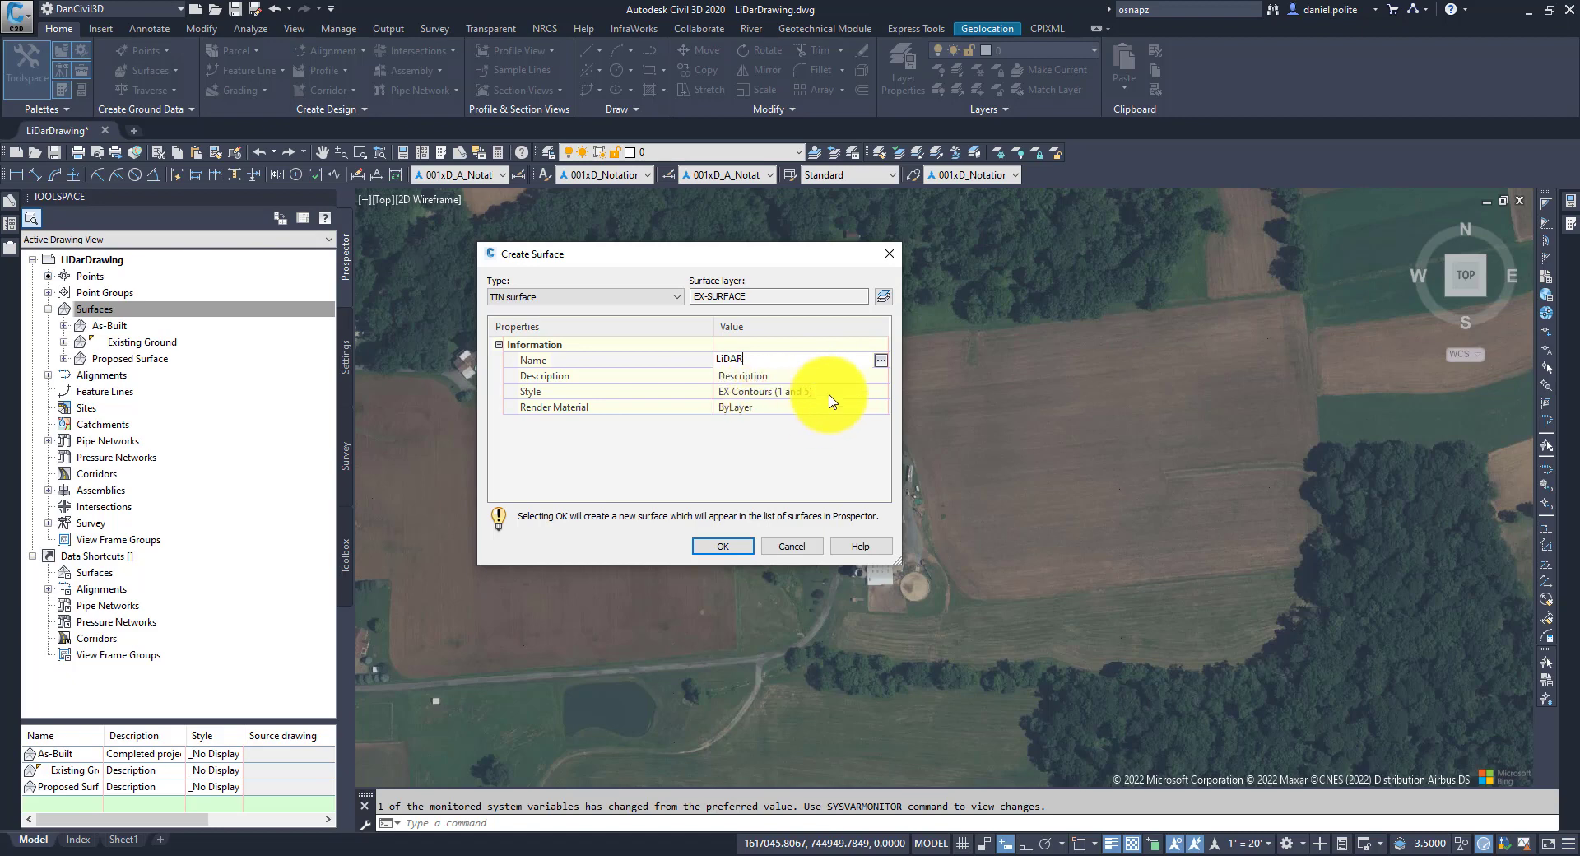
left_click(723, 546)
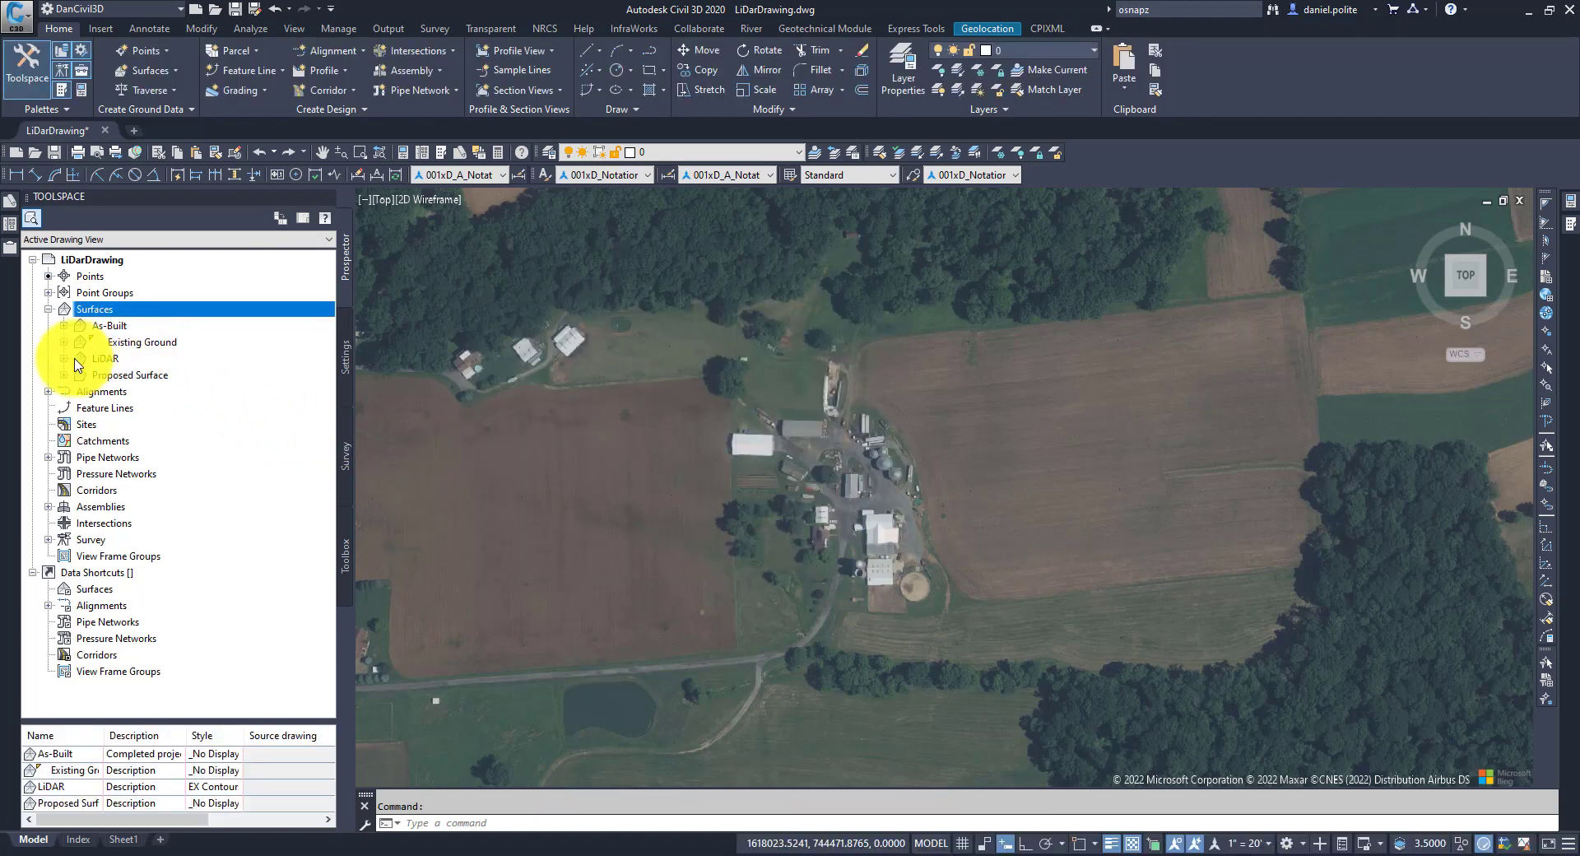
Start adding a DEM file to the LiDAR surface's definition, choosing lidarclip.tif from the lidartraining folder
left_click(92, 359)
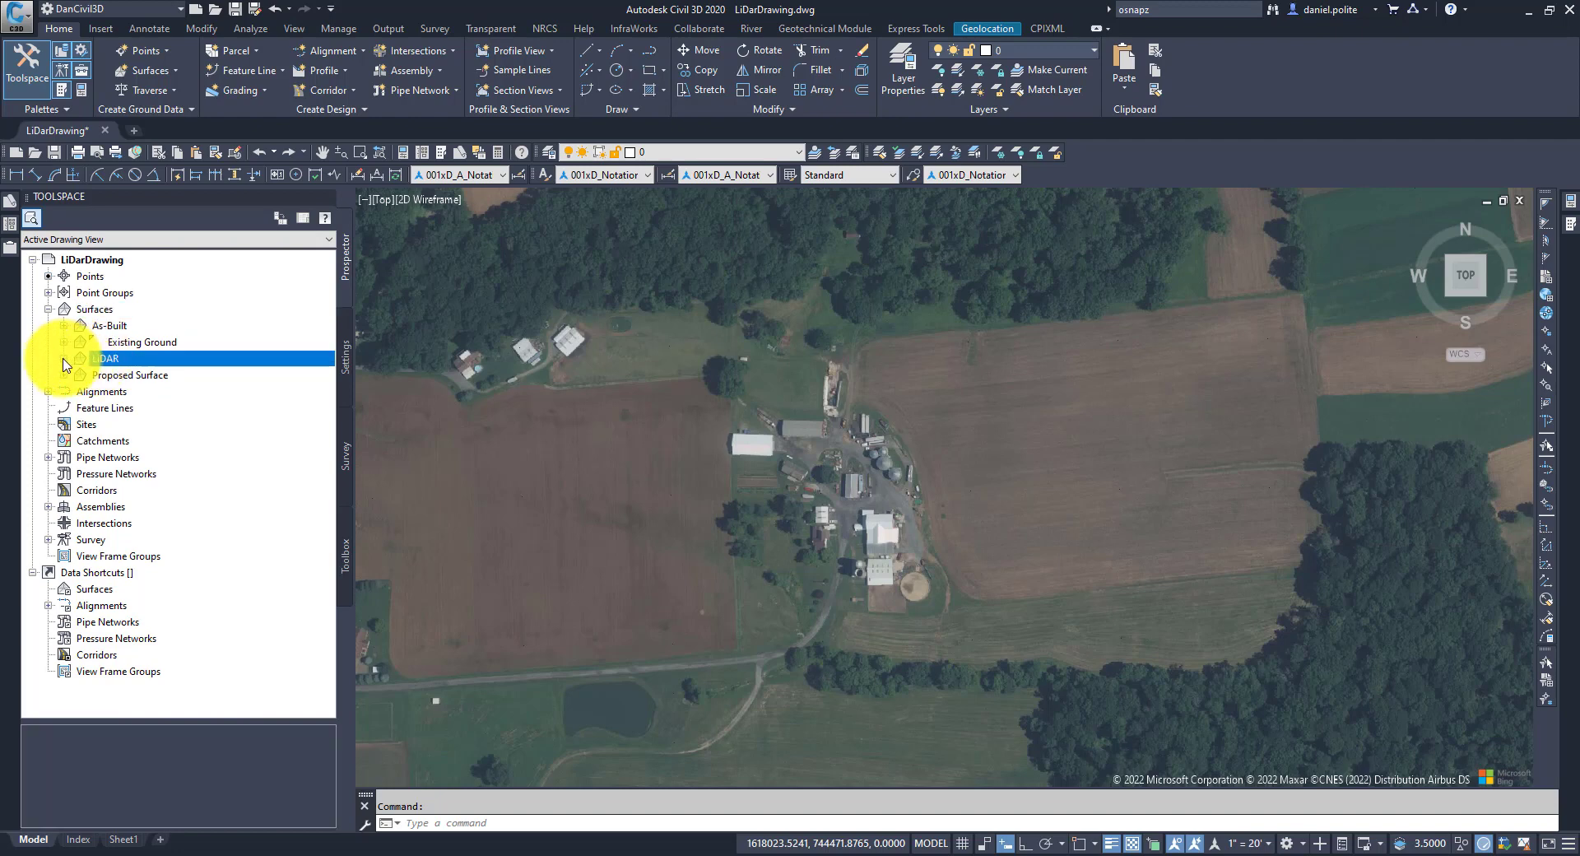
left_click(64, 360)
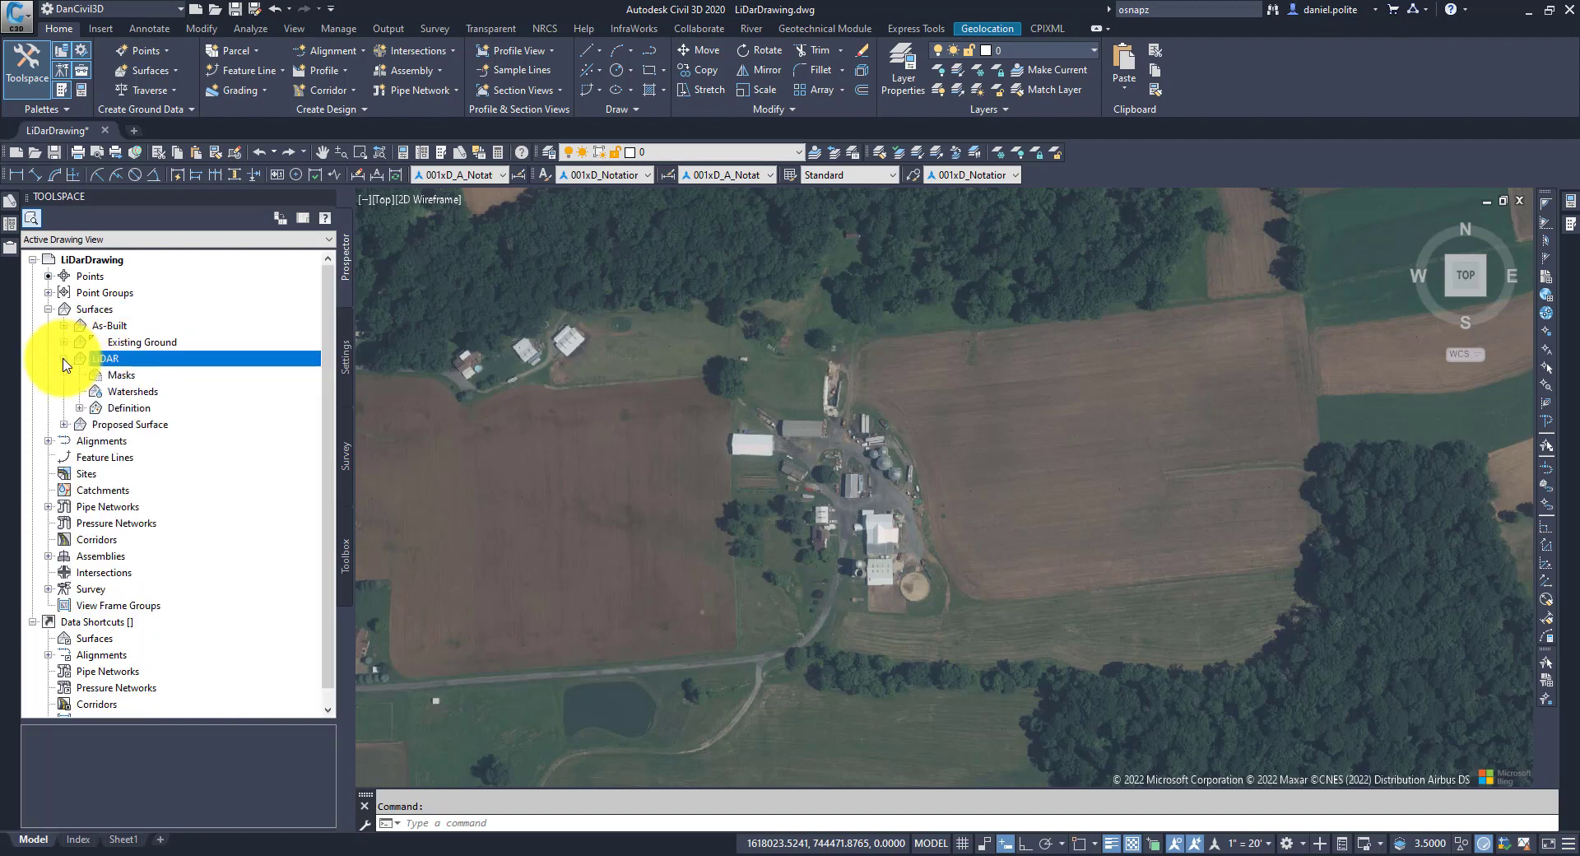
left_click(80, 408)
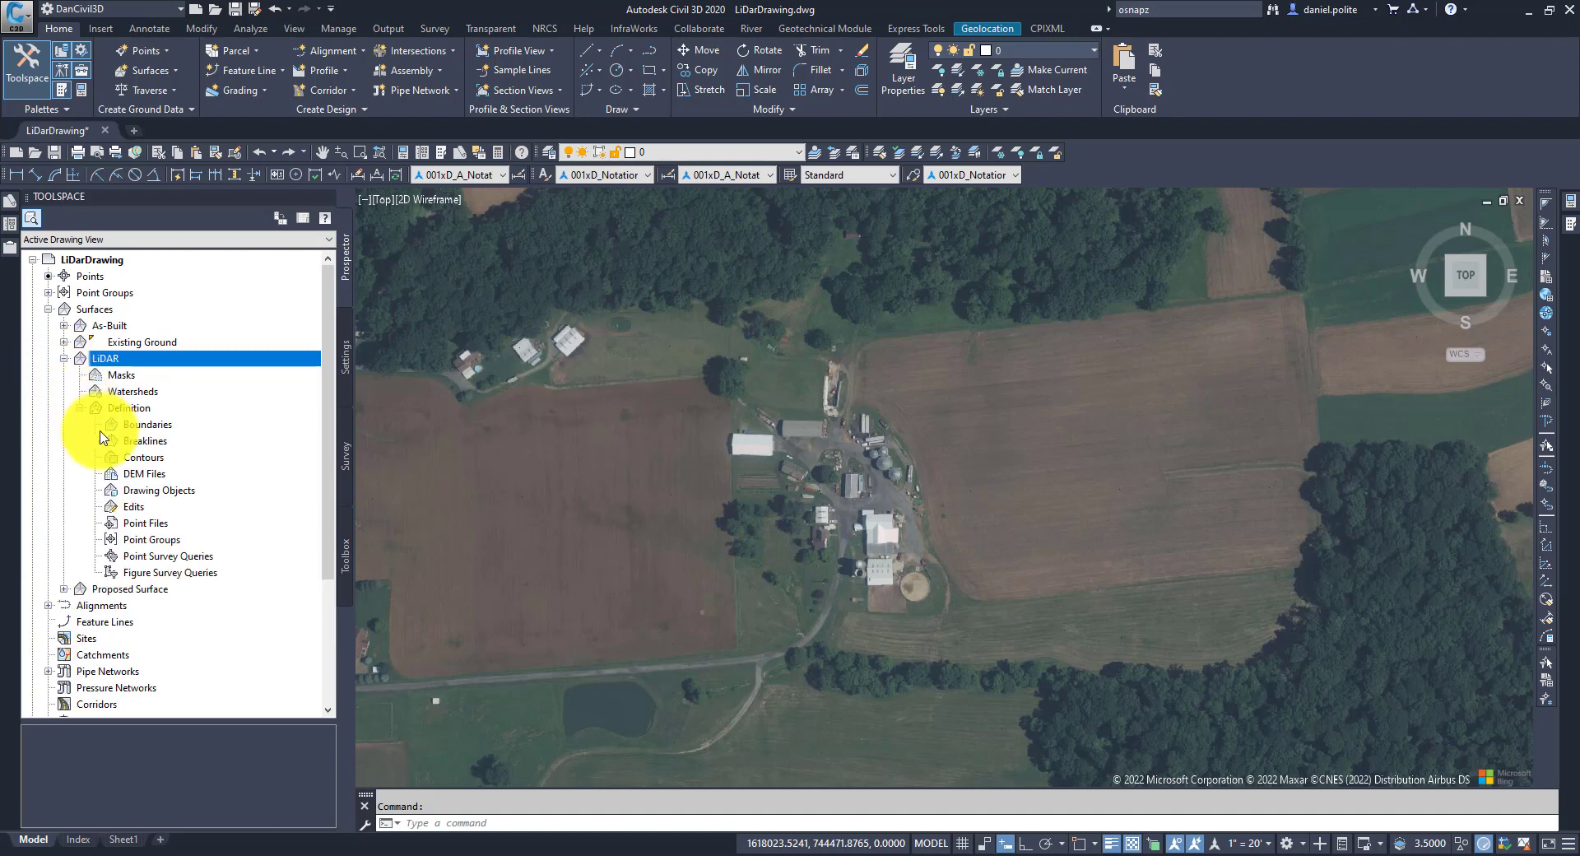
right_click(149, 475)
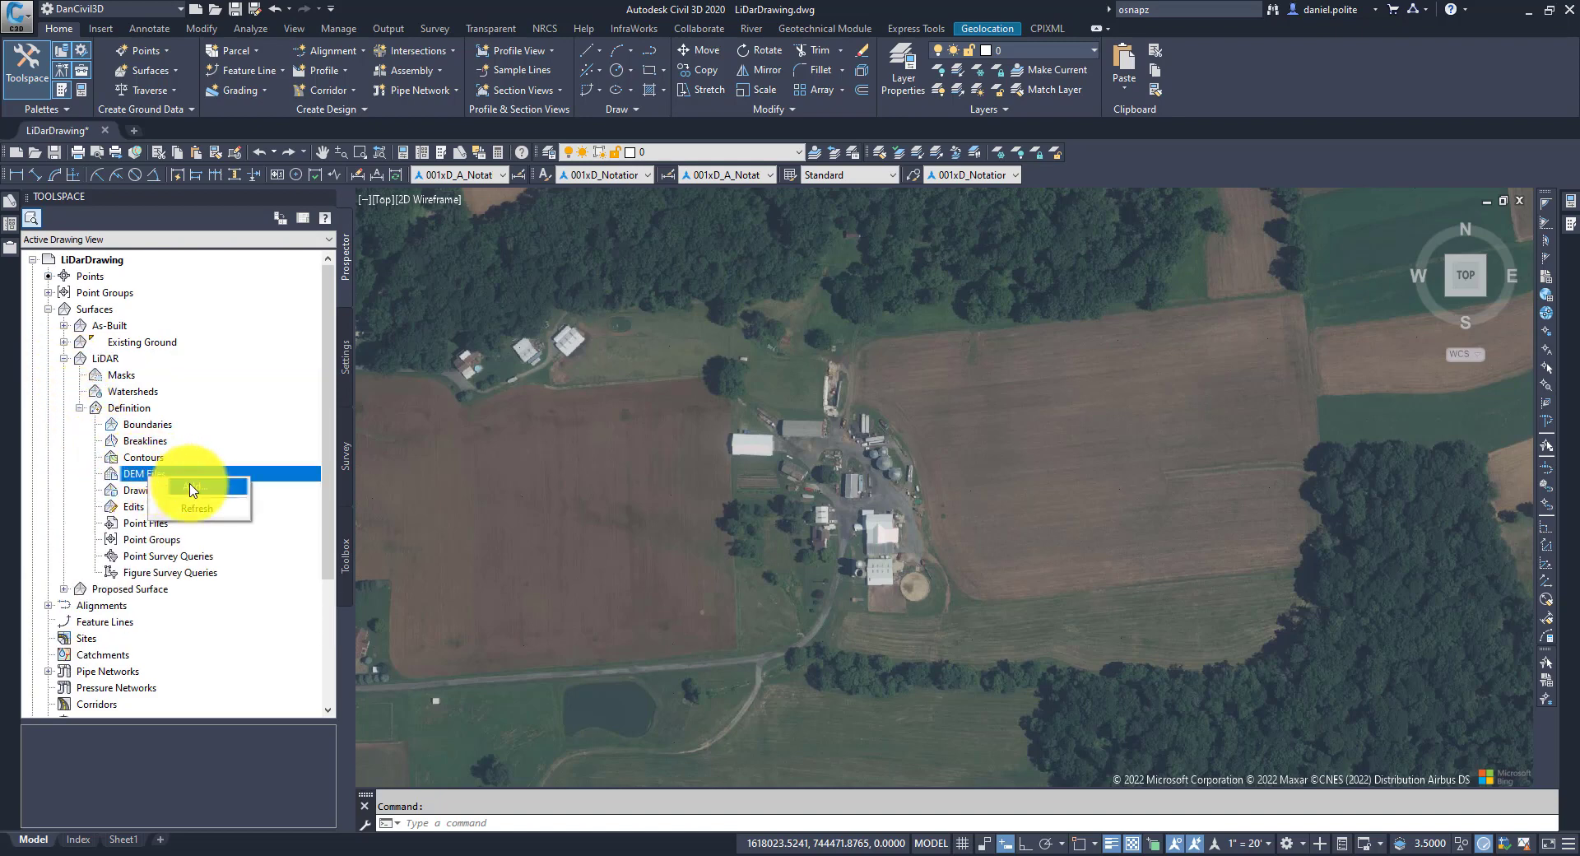
left_click(191, 490)
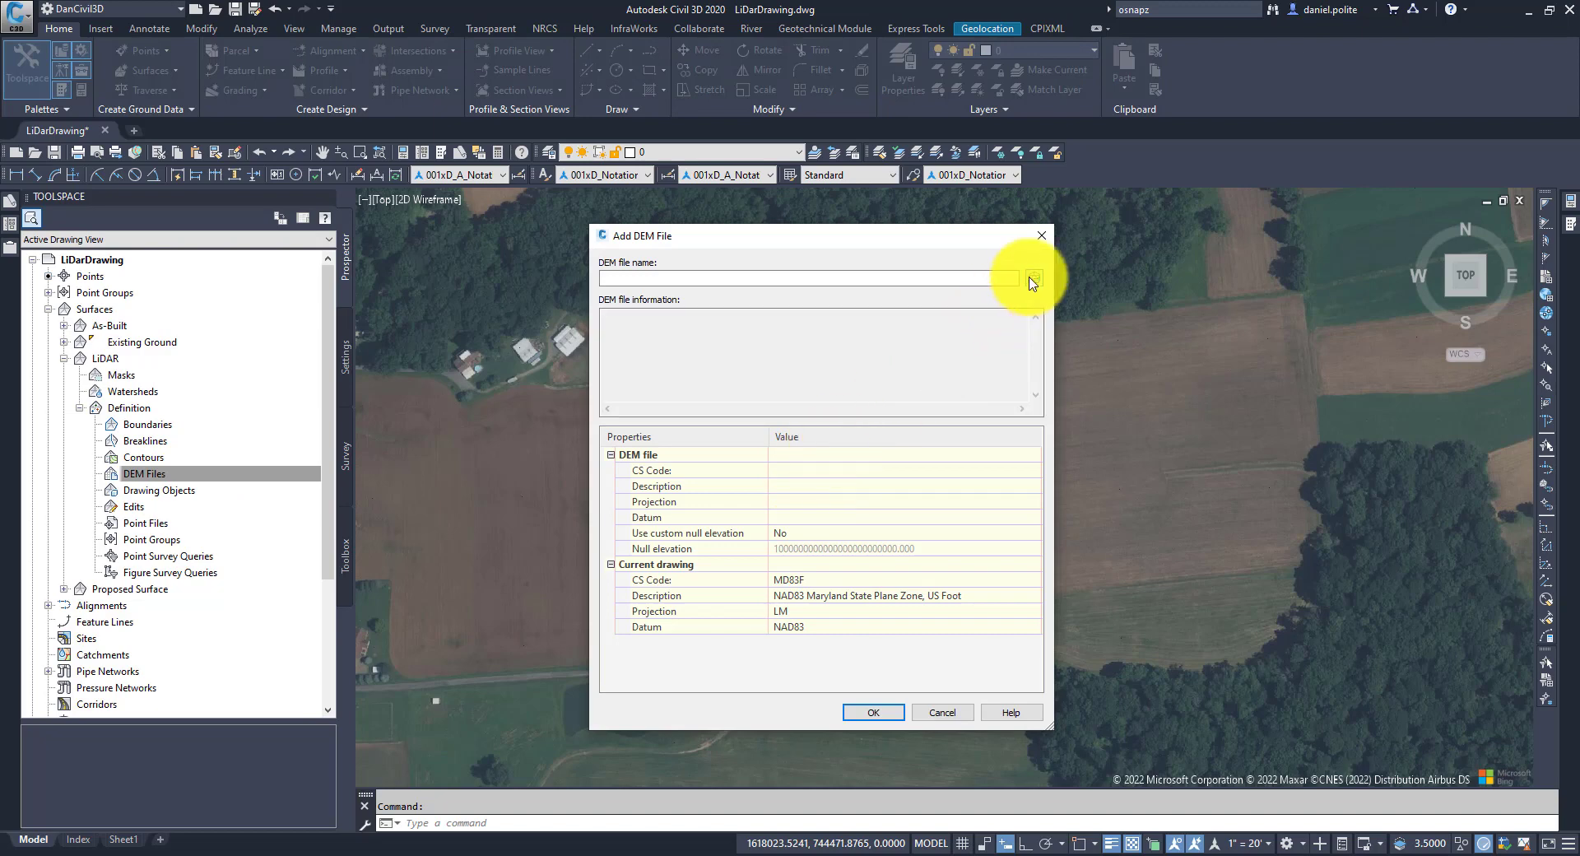
left_click(1034, 278)
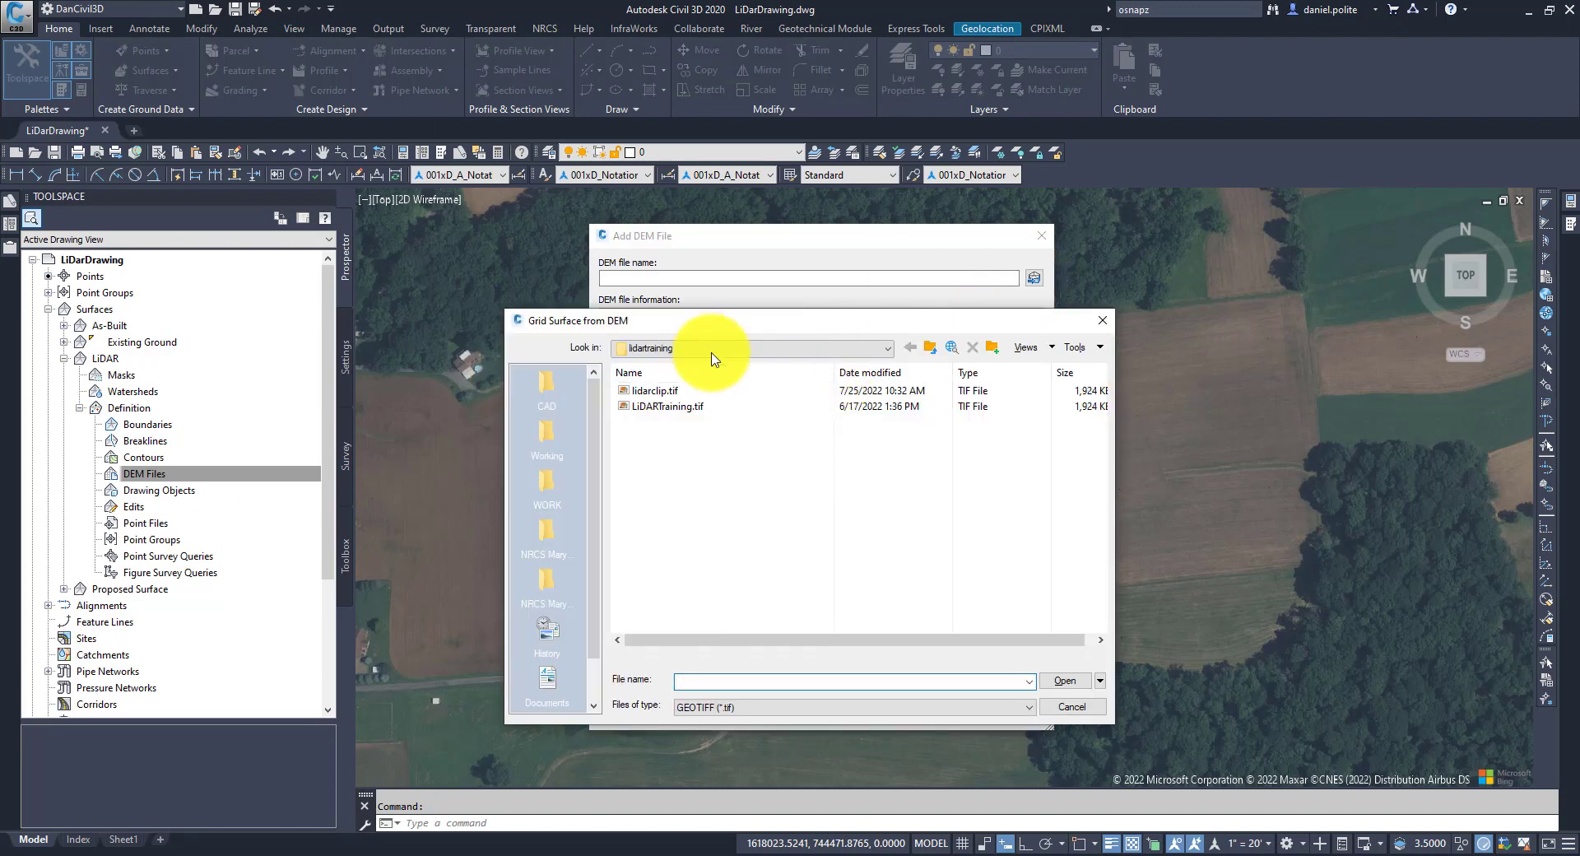
left_click(657, 393)
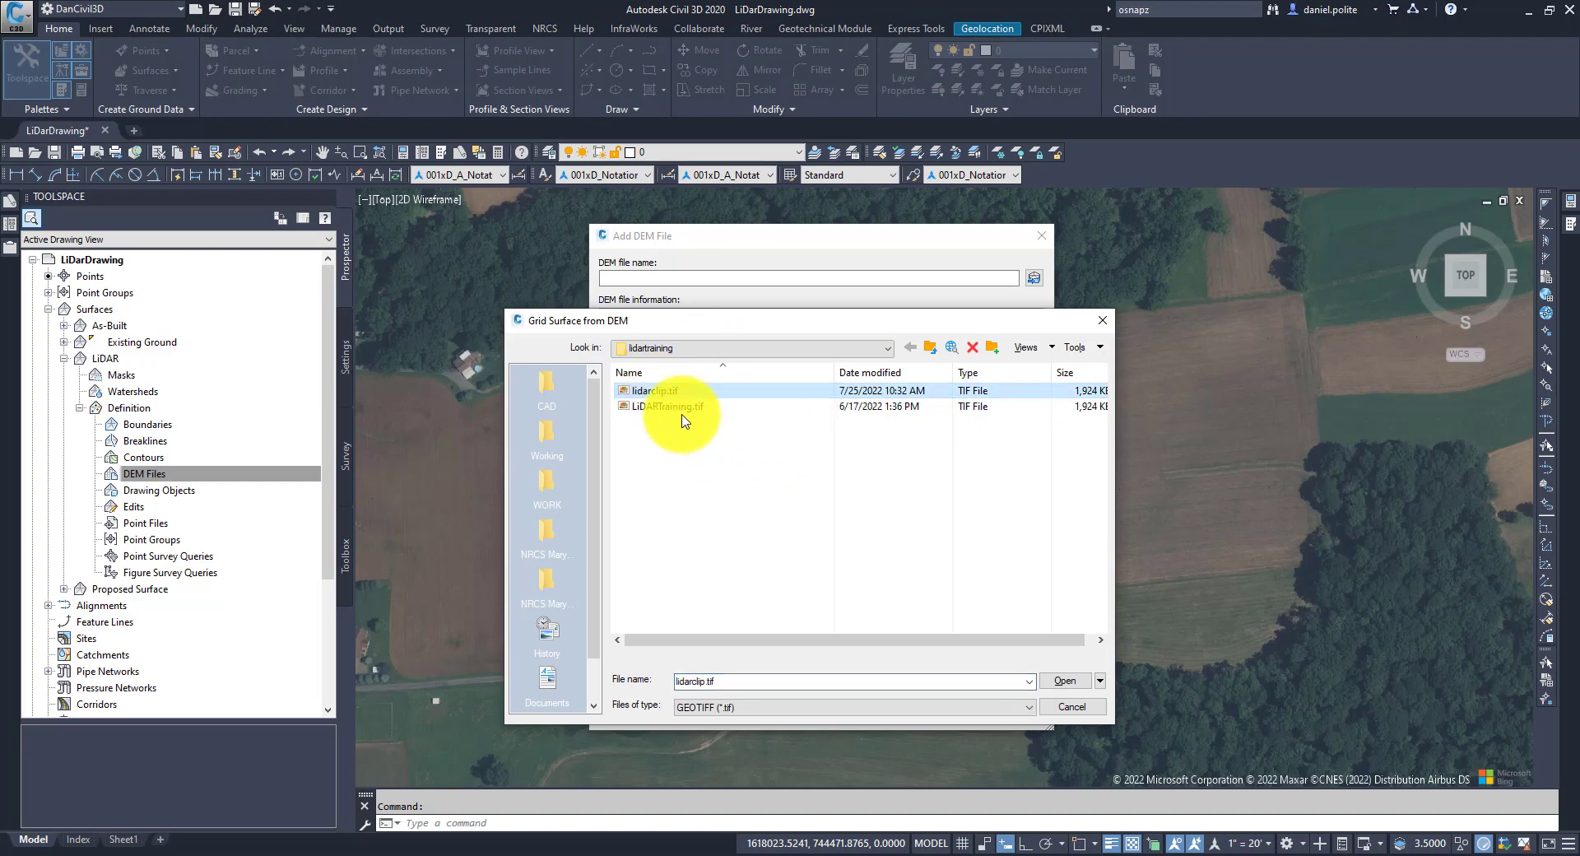
left_click(1066, 685)
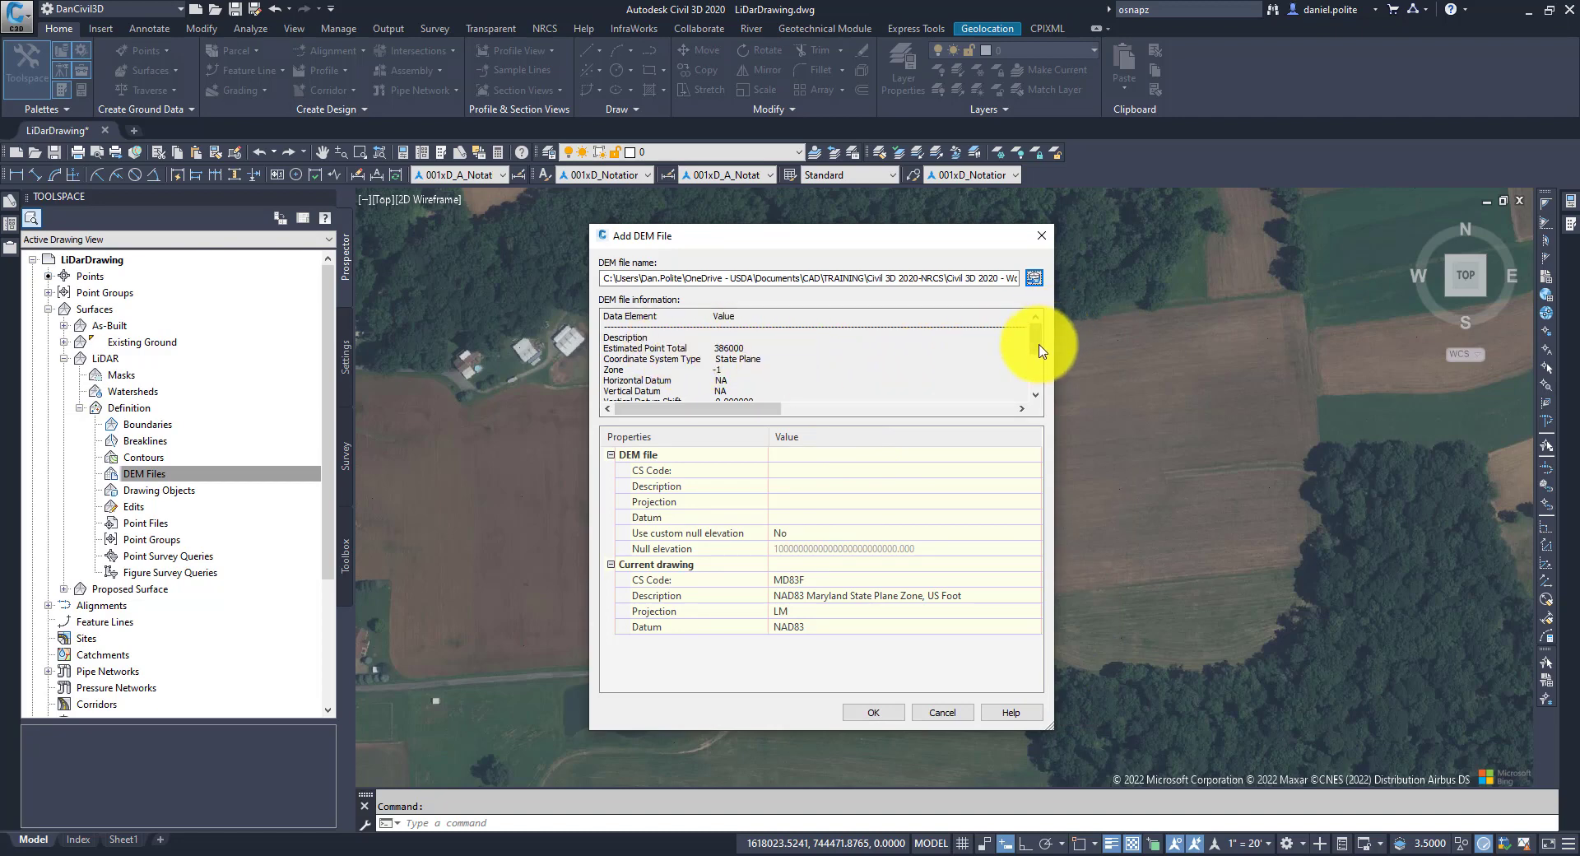
Review the DEM file's information and the drawing's coordinate system, and add the DEM to the LiDAR surface
left_click_drag(1035, 341, 1044, 289)
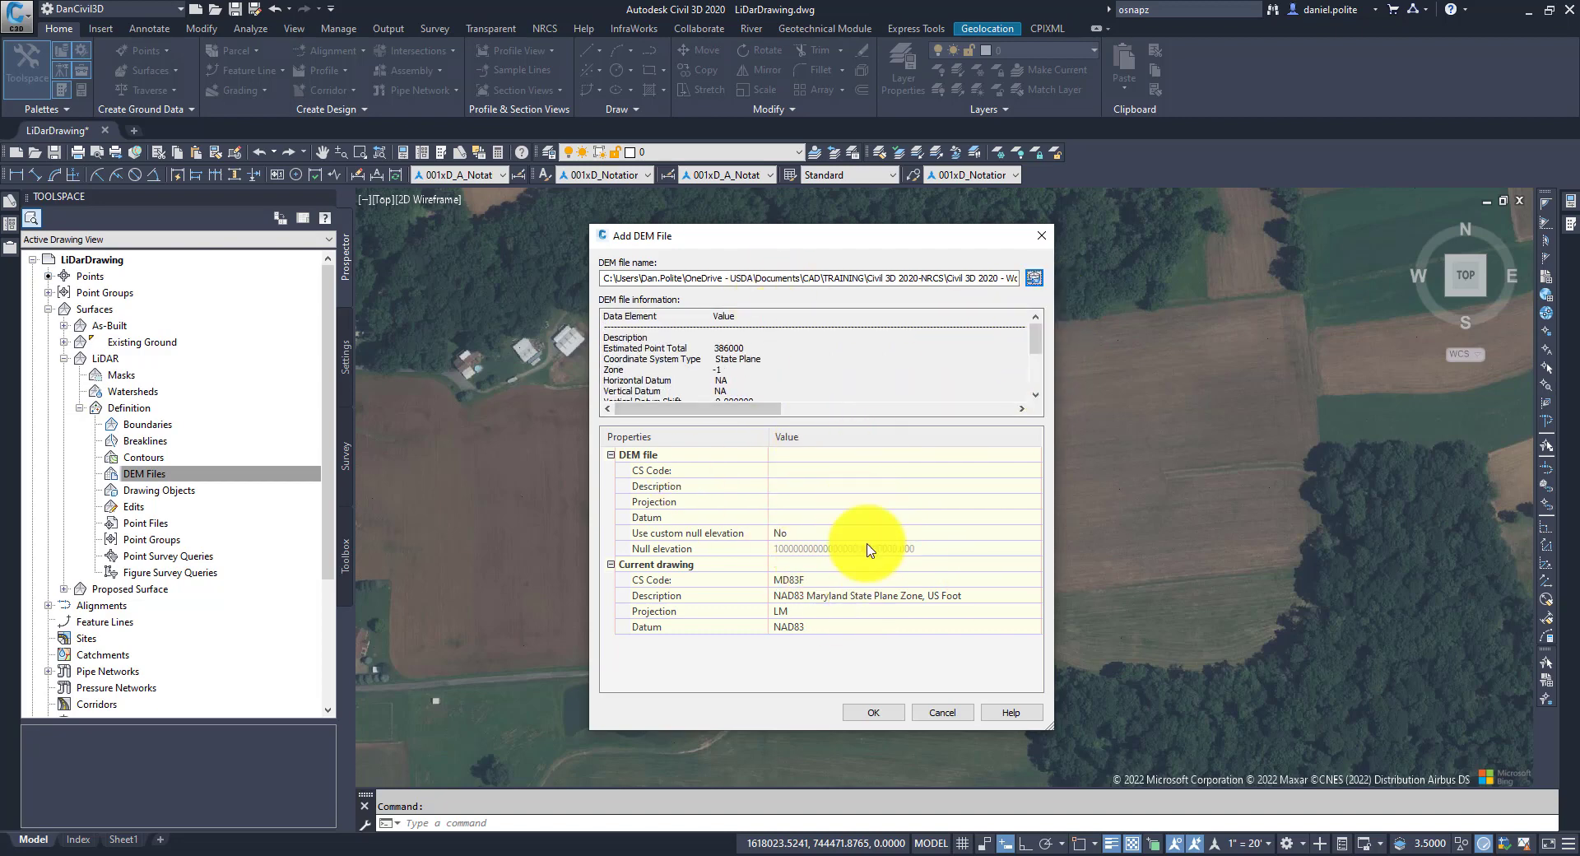
scroll(782, 380, "down", 2)
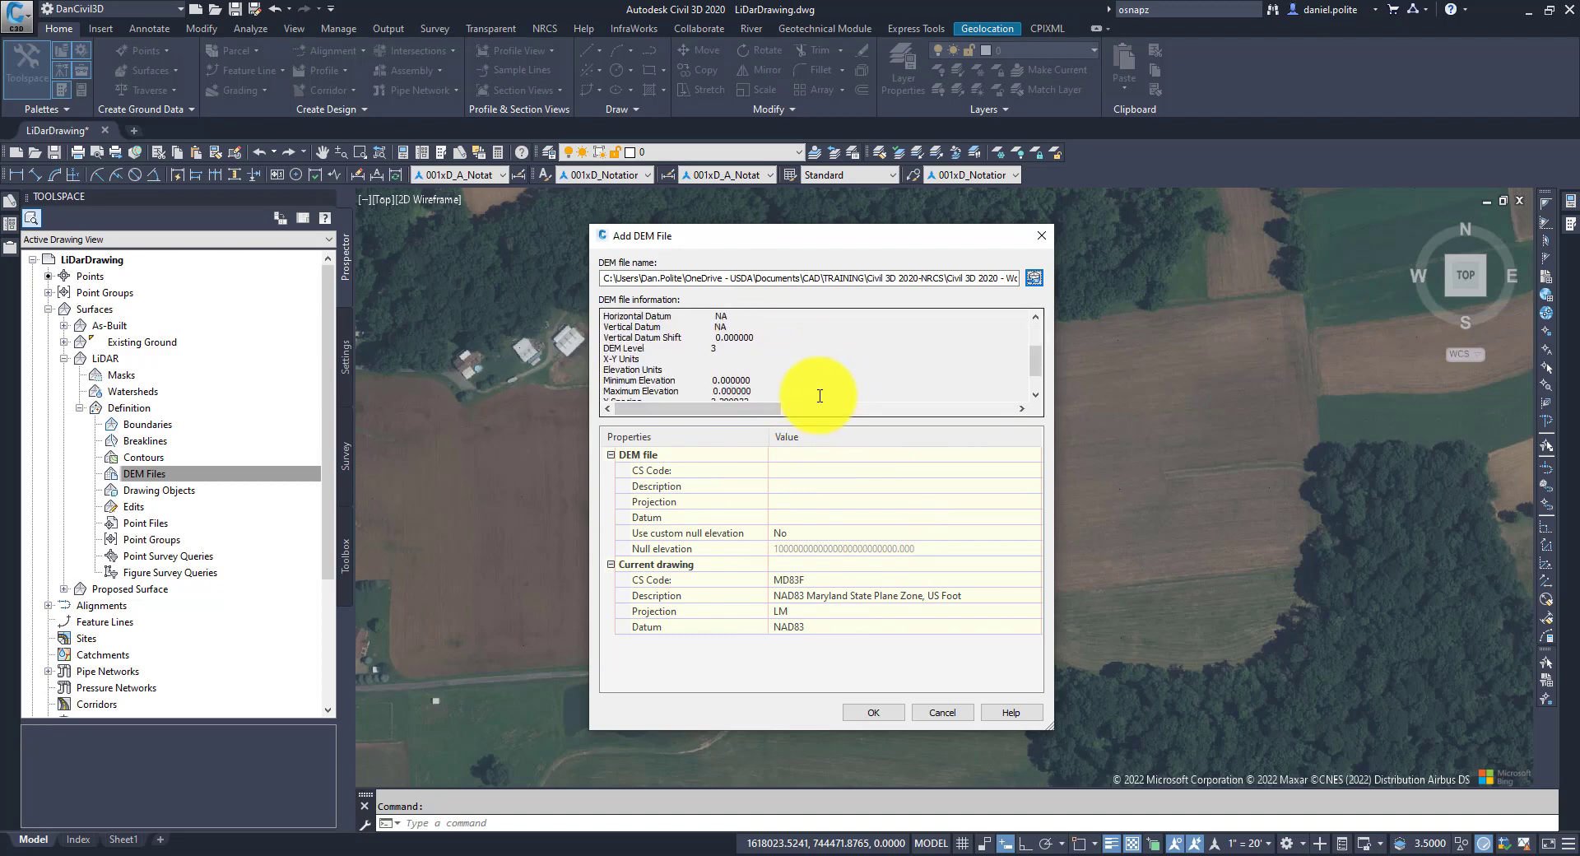
scroll(818, 395, "up", 2)
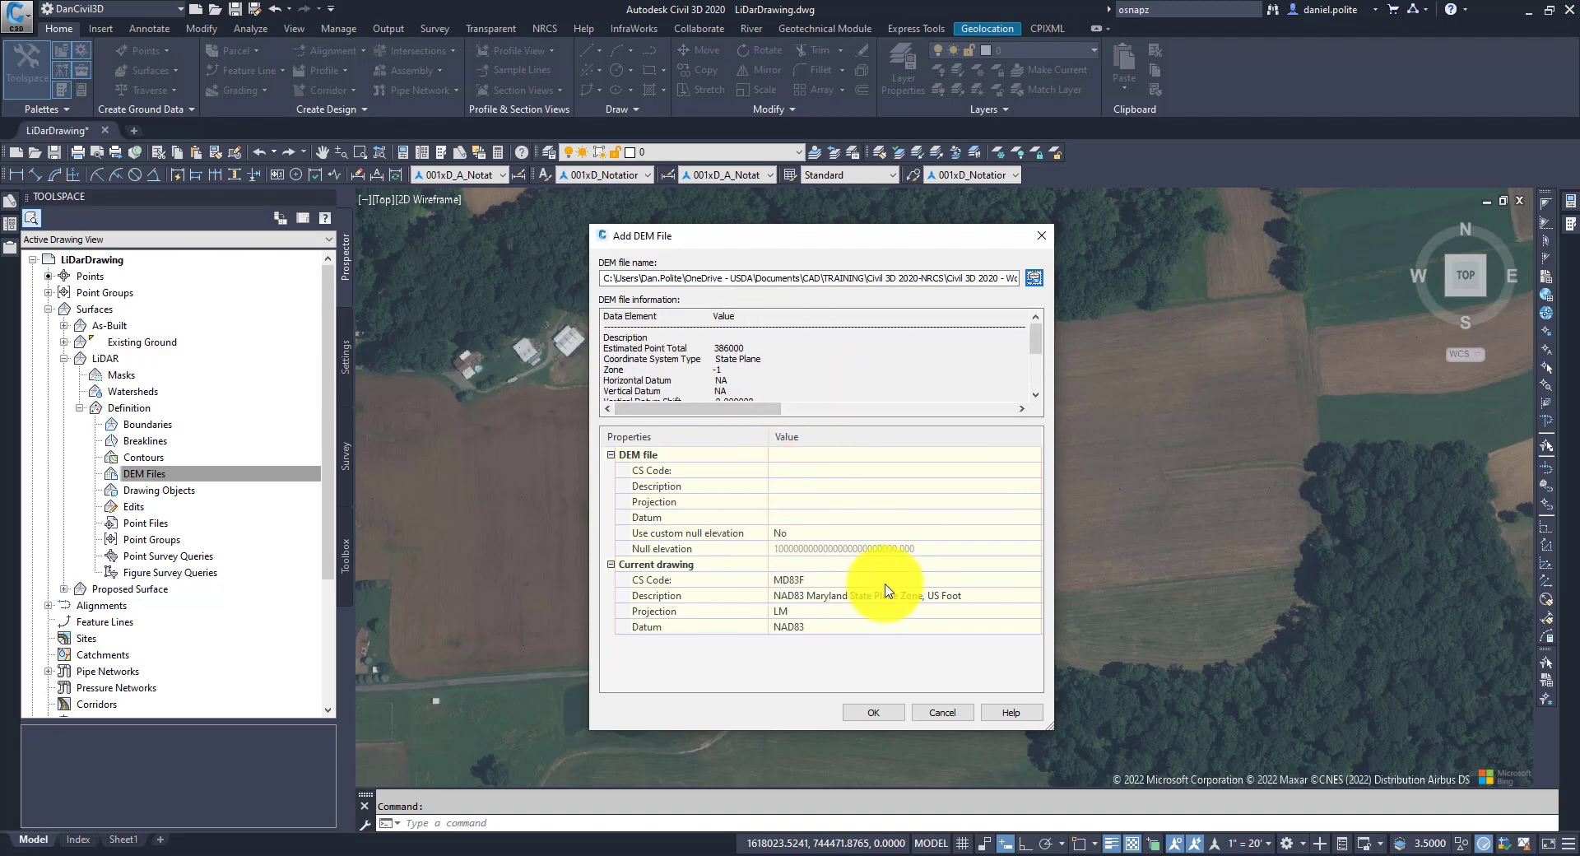
left_click(884, 712)
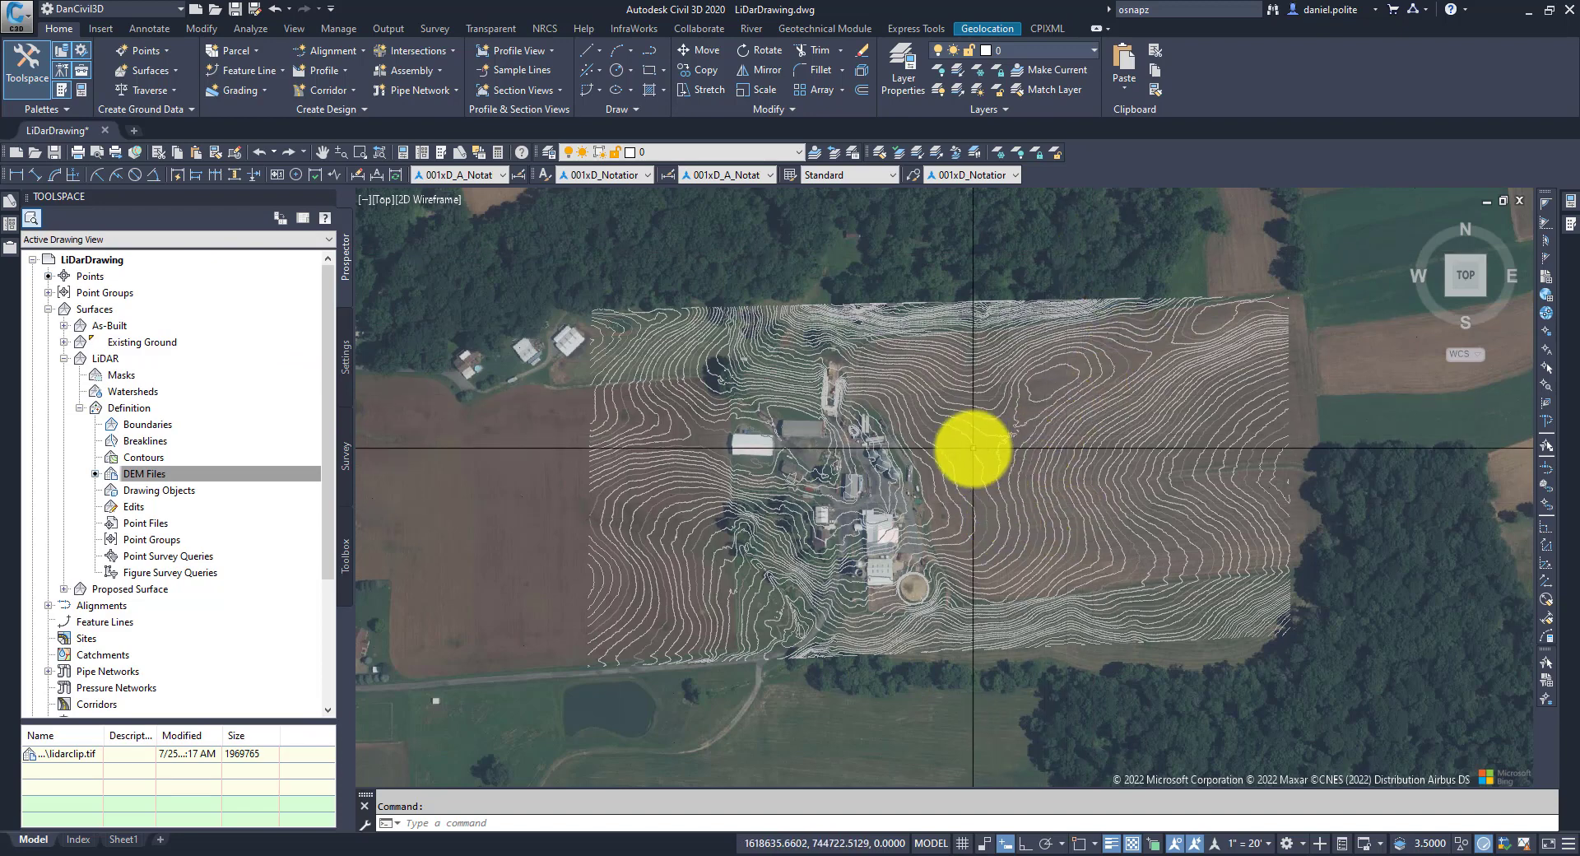
Inspect the LiDAR surface's contours and elevations over the aerial imagery, both close up and across the whole site
mouse_move(973, 449)
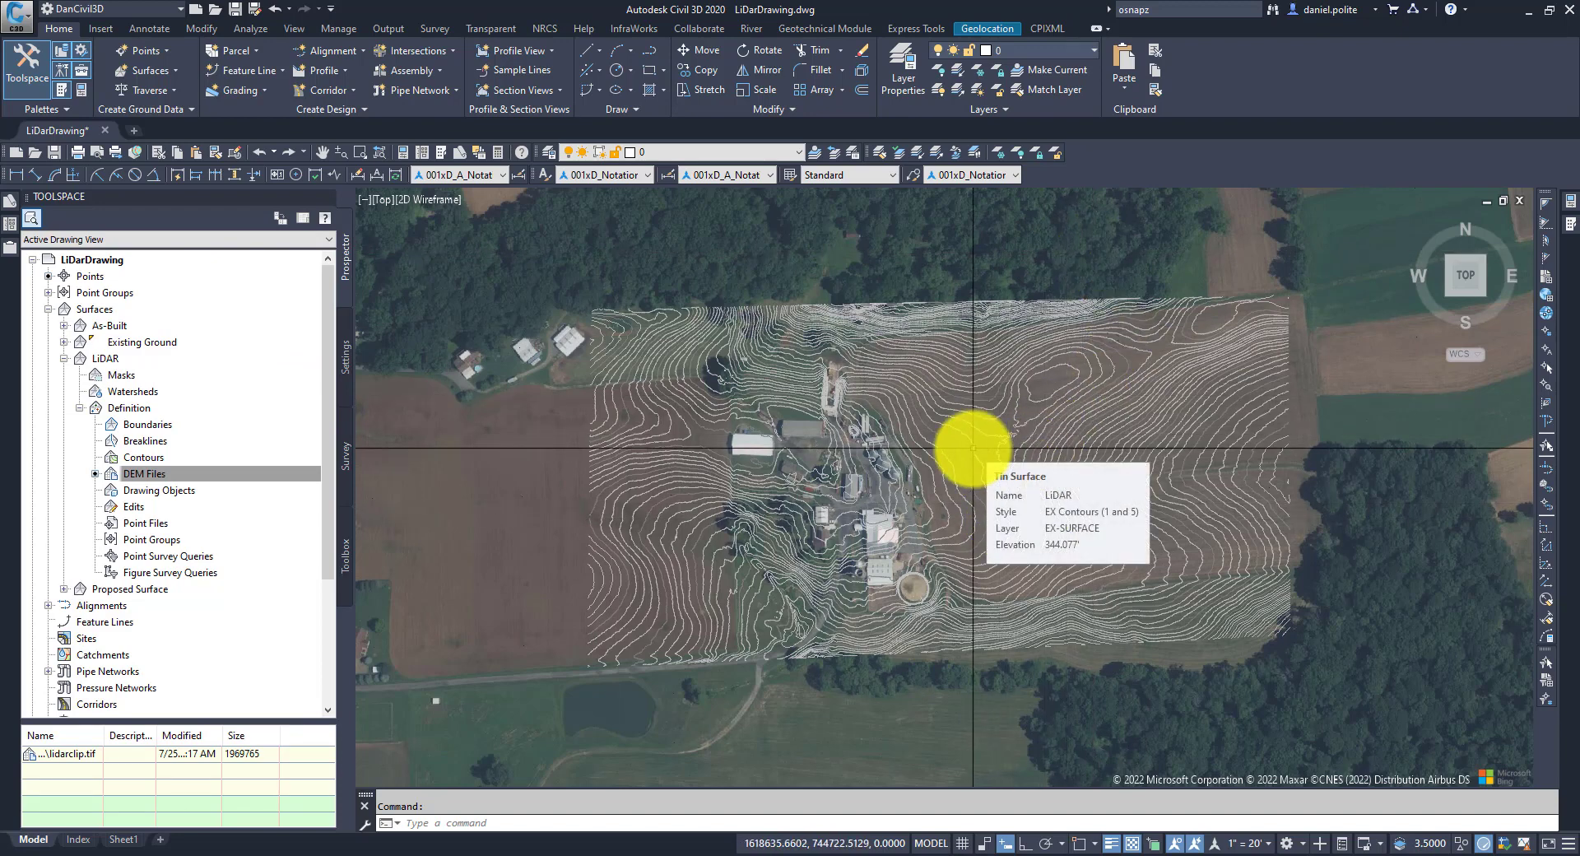
scroll(973, 449, "up", 10)
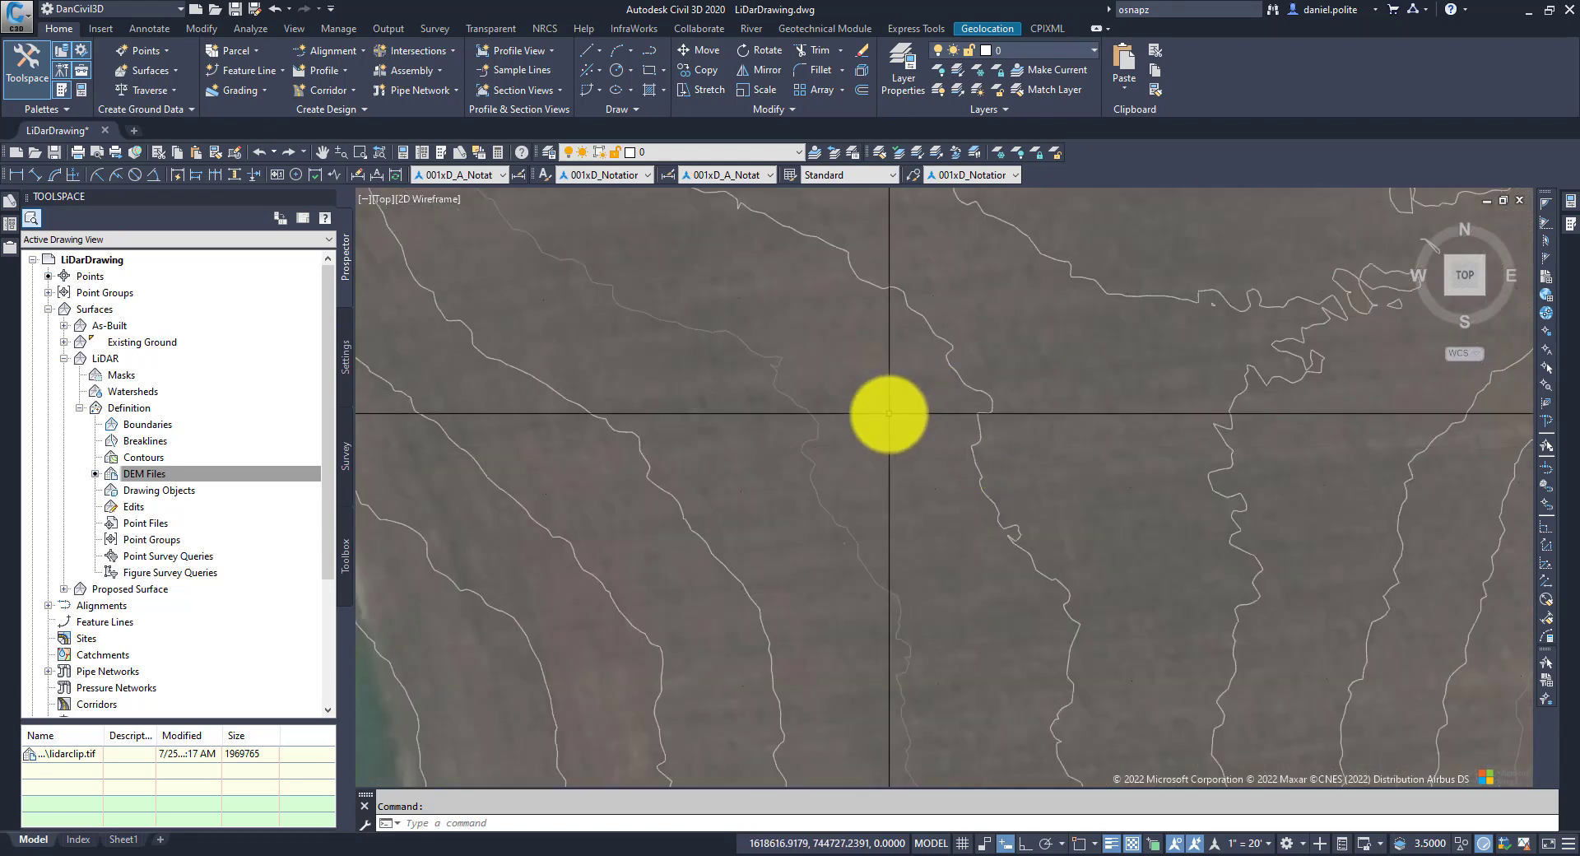
mouse_move(889, 413)
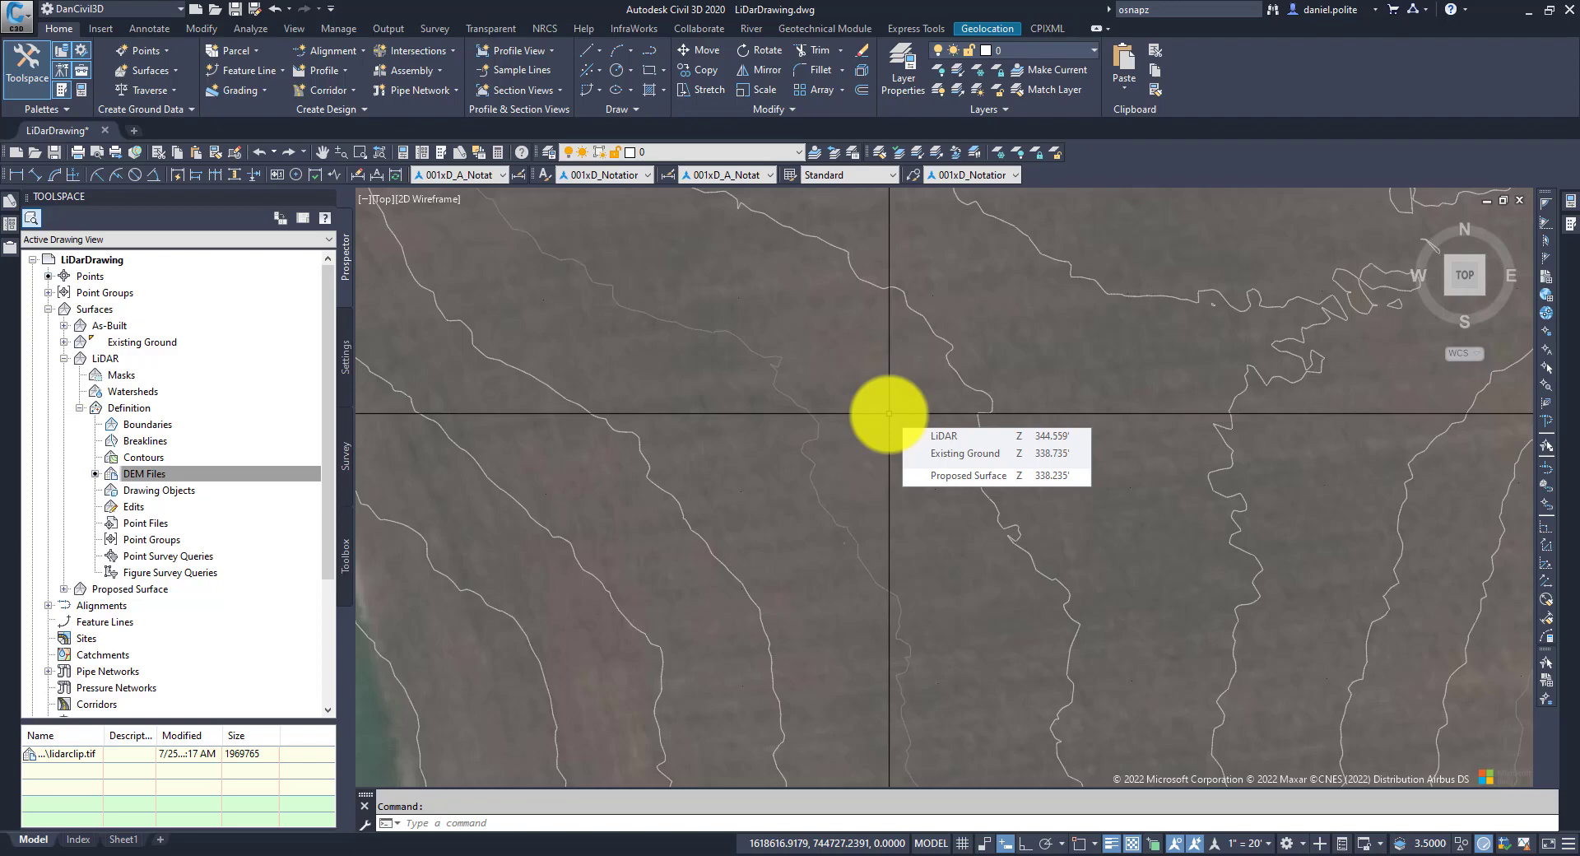
scroll(889, 413, "down", 5)
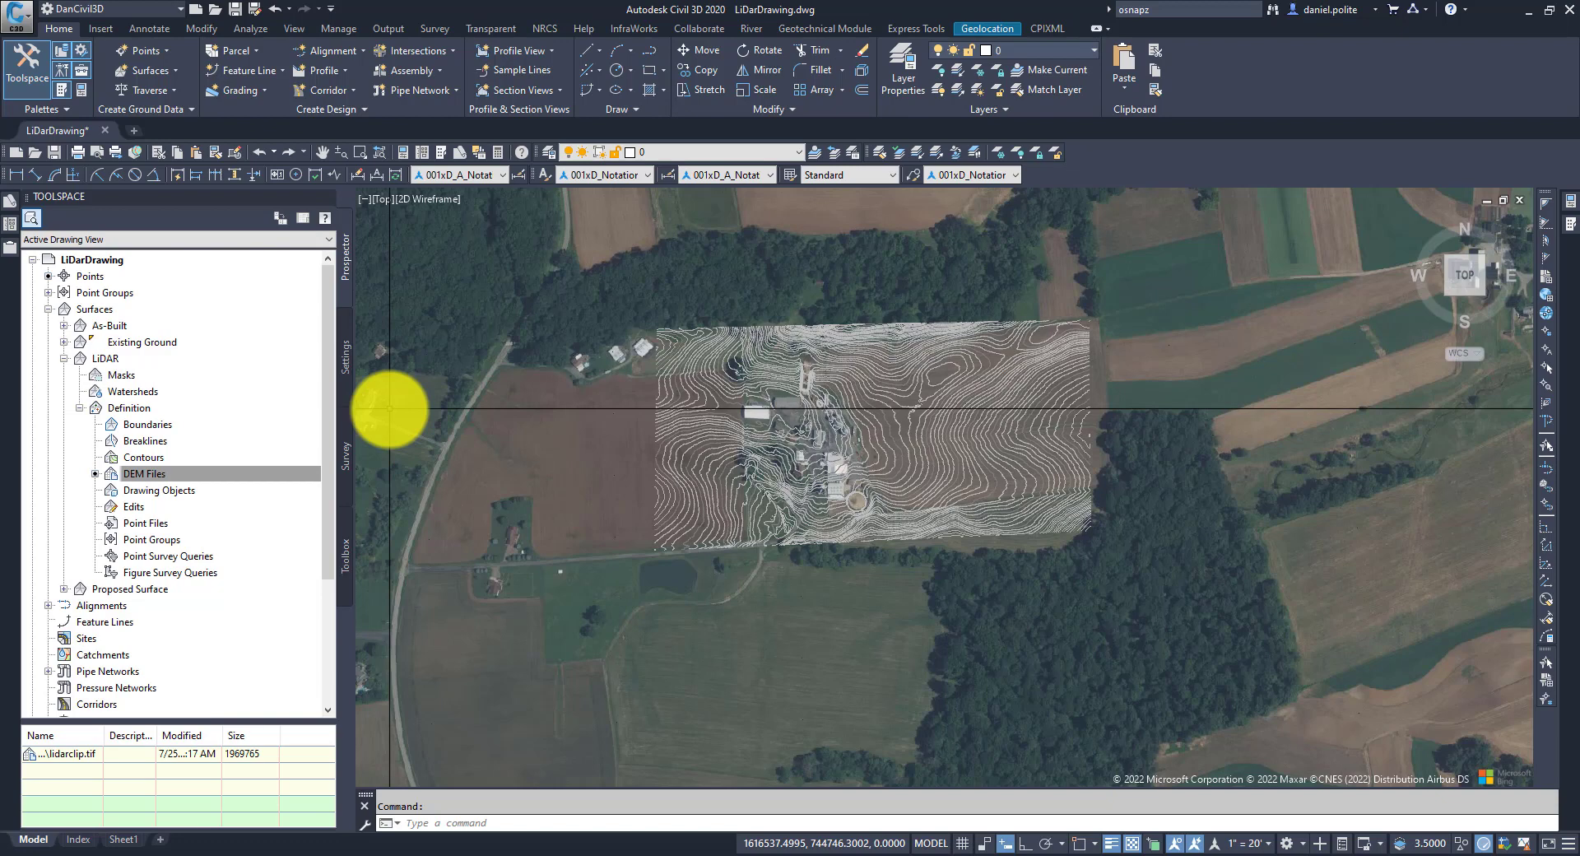
left_click_drag(714, 329, 671, 365)
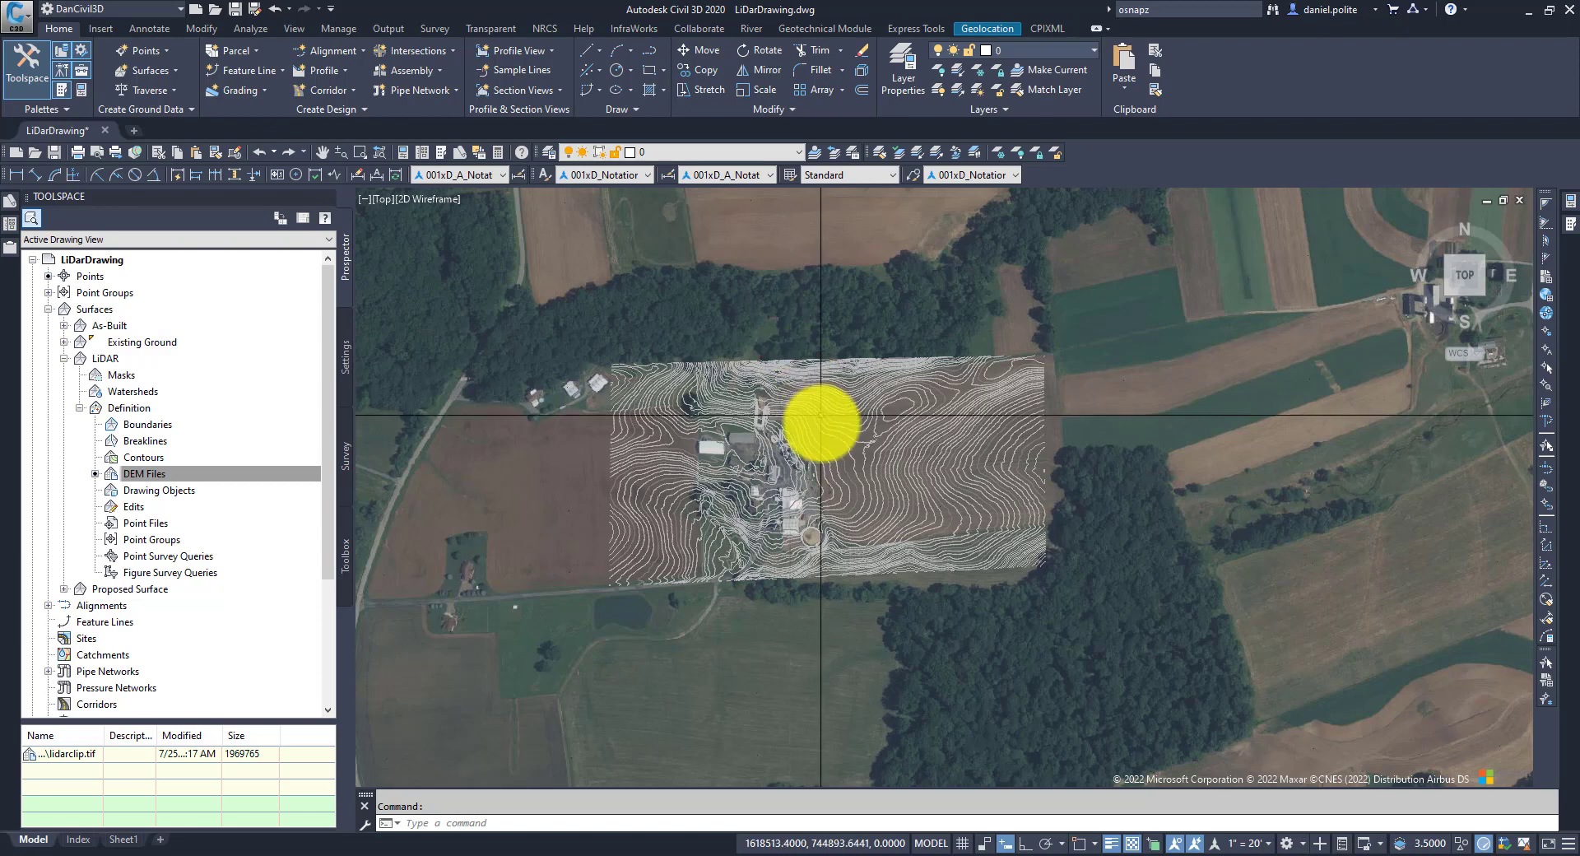
scroll(824, 430, "up", 2)
mouse_move(825, 430)
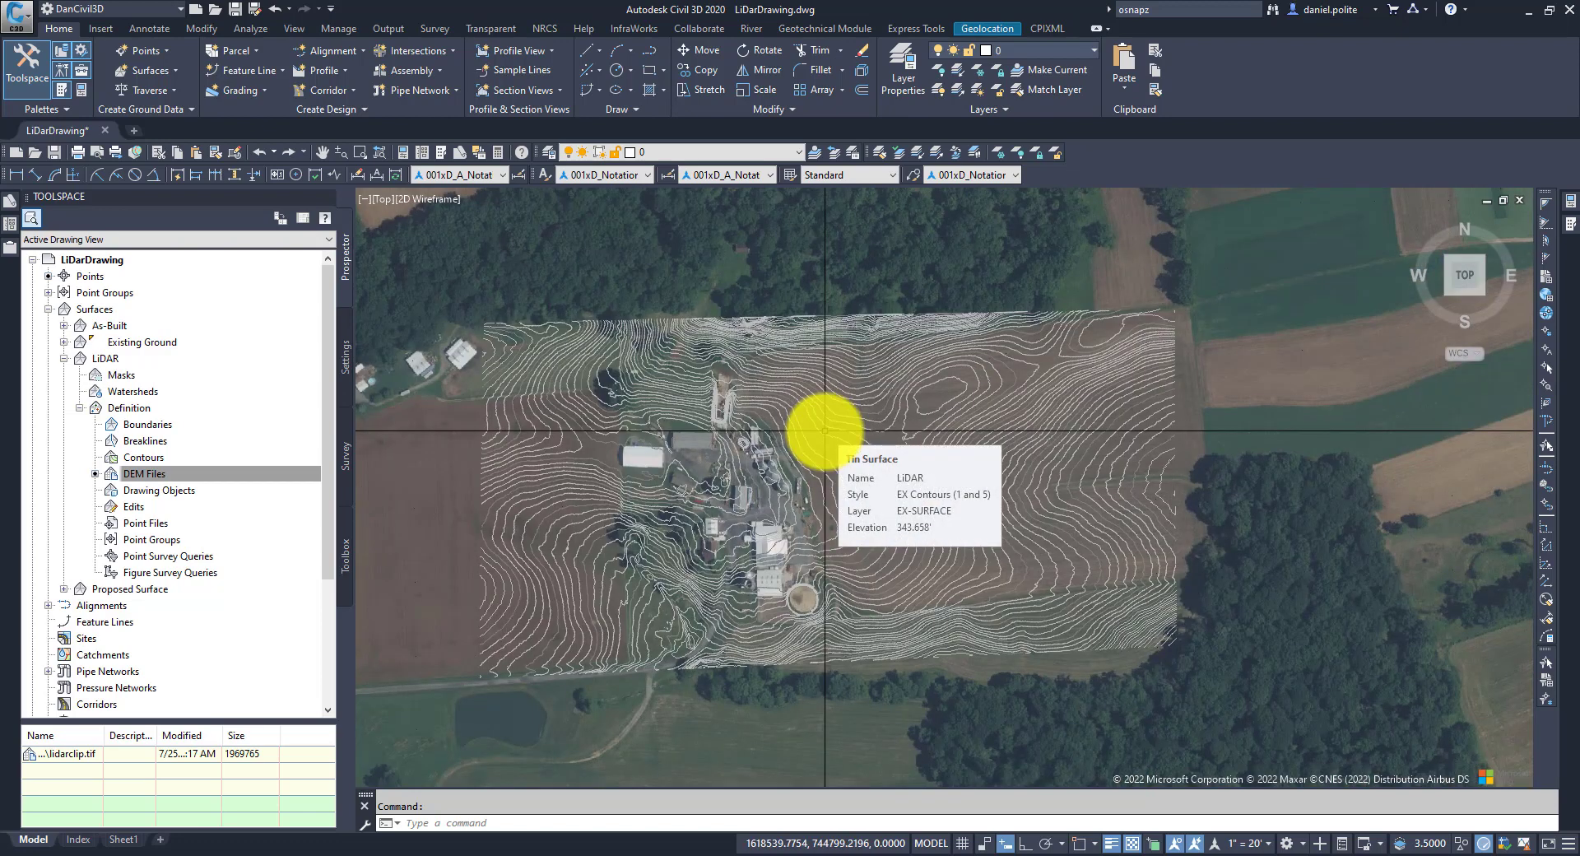
Turn on Level of Detail display with the LEVELOFDETAIL command and dismiss the notice
type("lev")
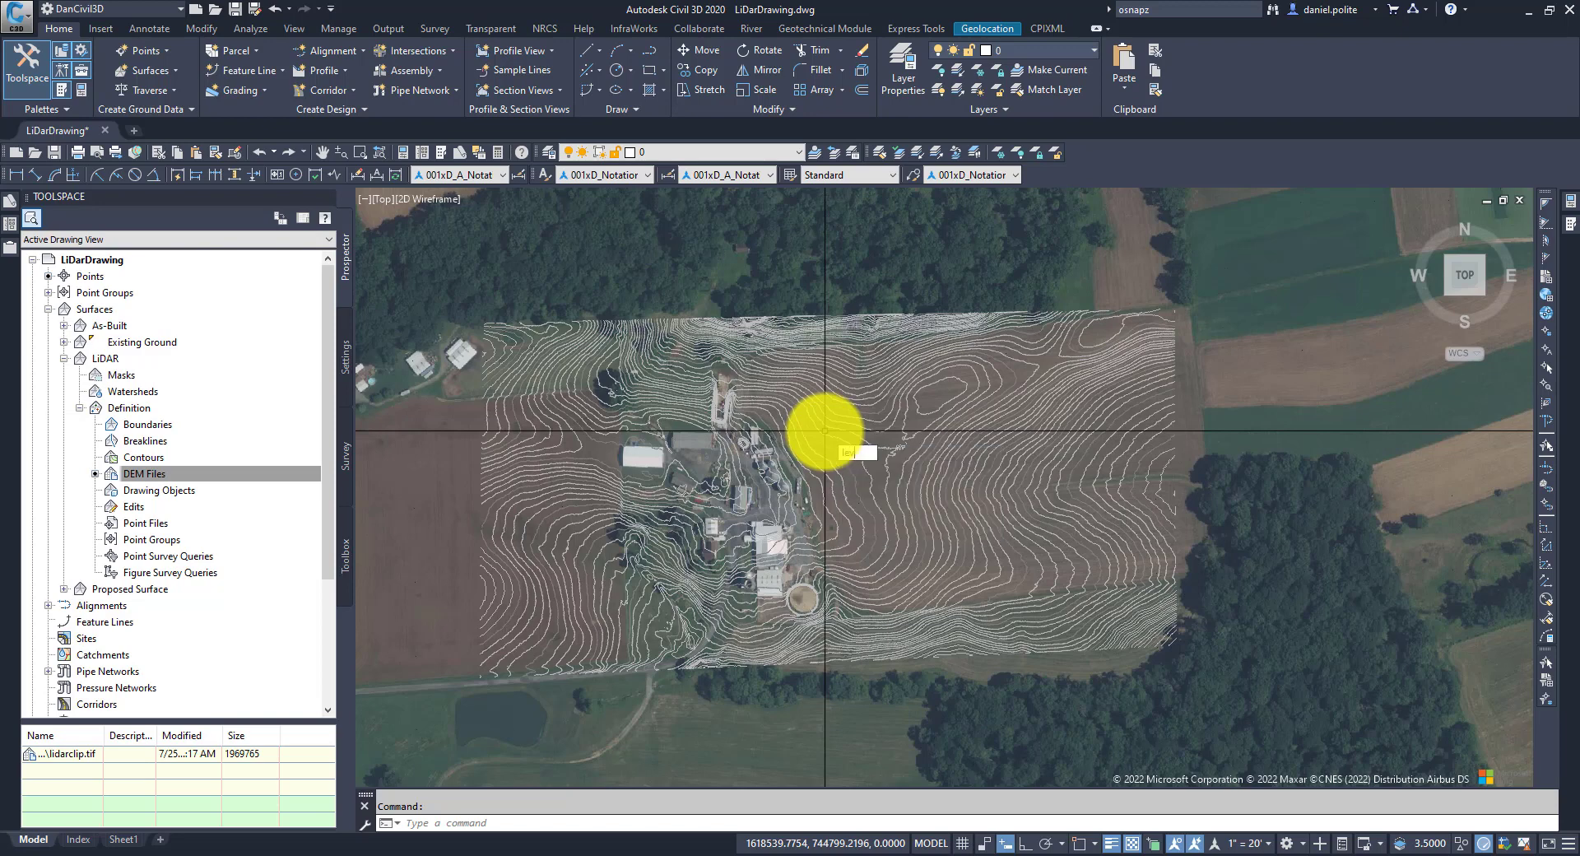
type("elofdetail")
key("Return")
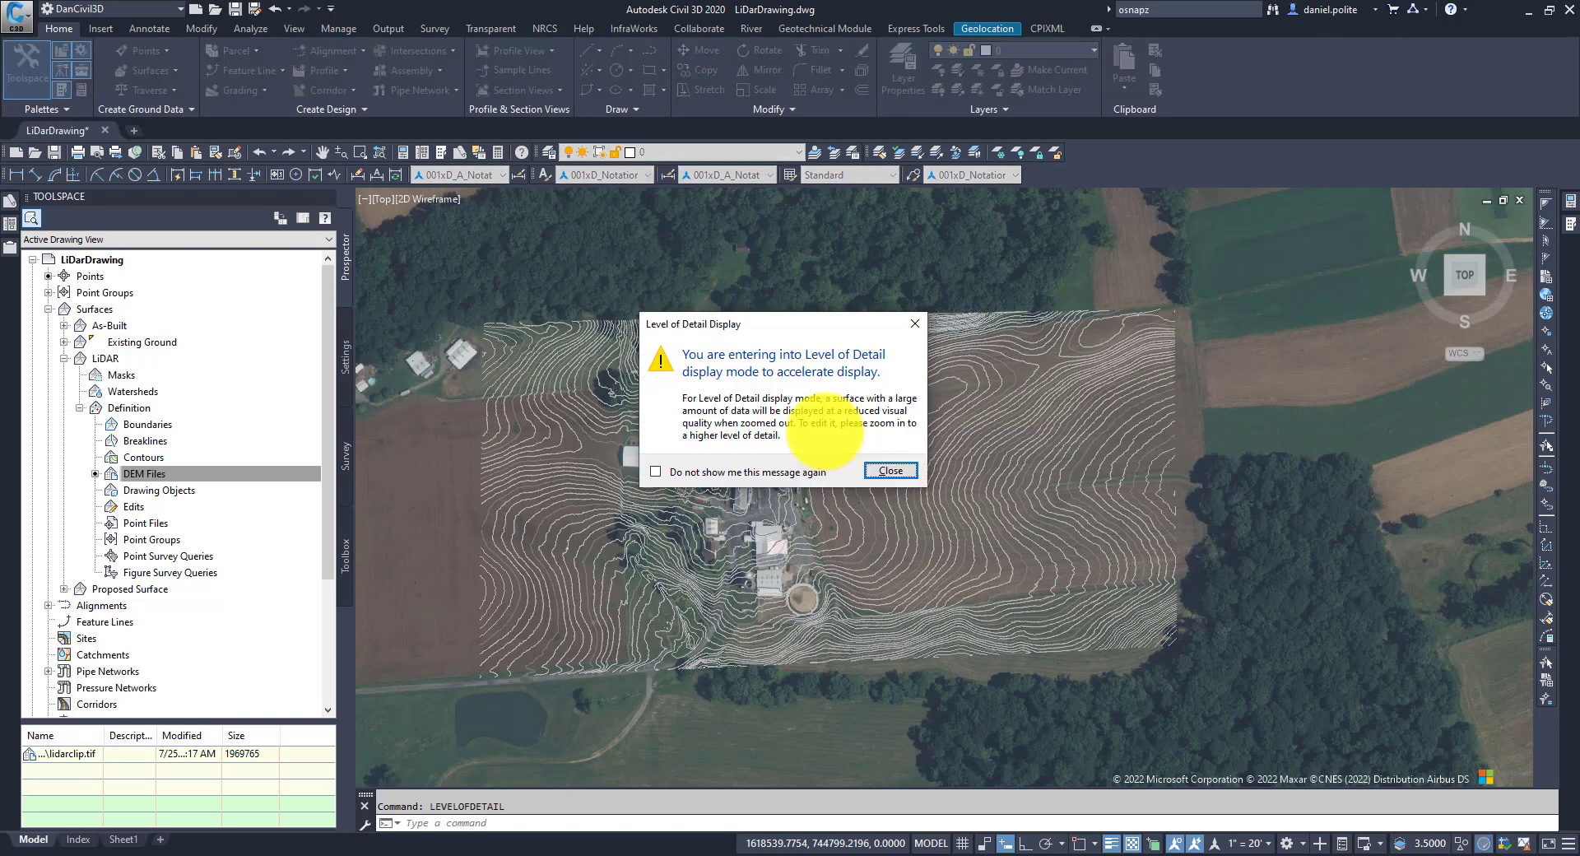
left_click(891, 471)
mouse_move(896, 476)
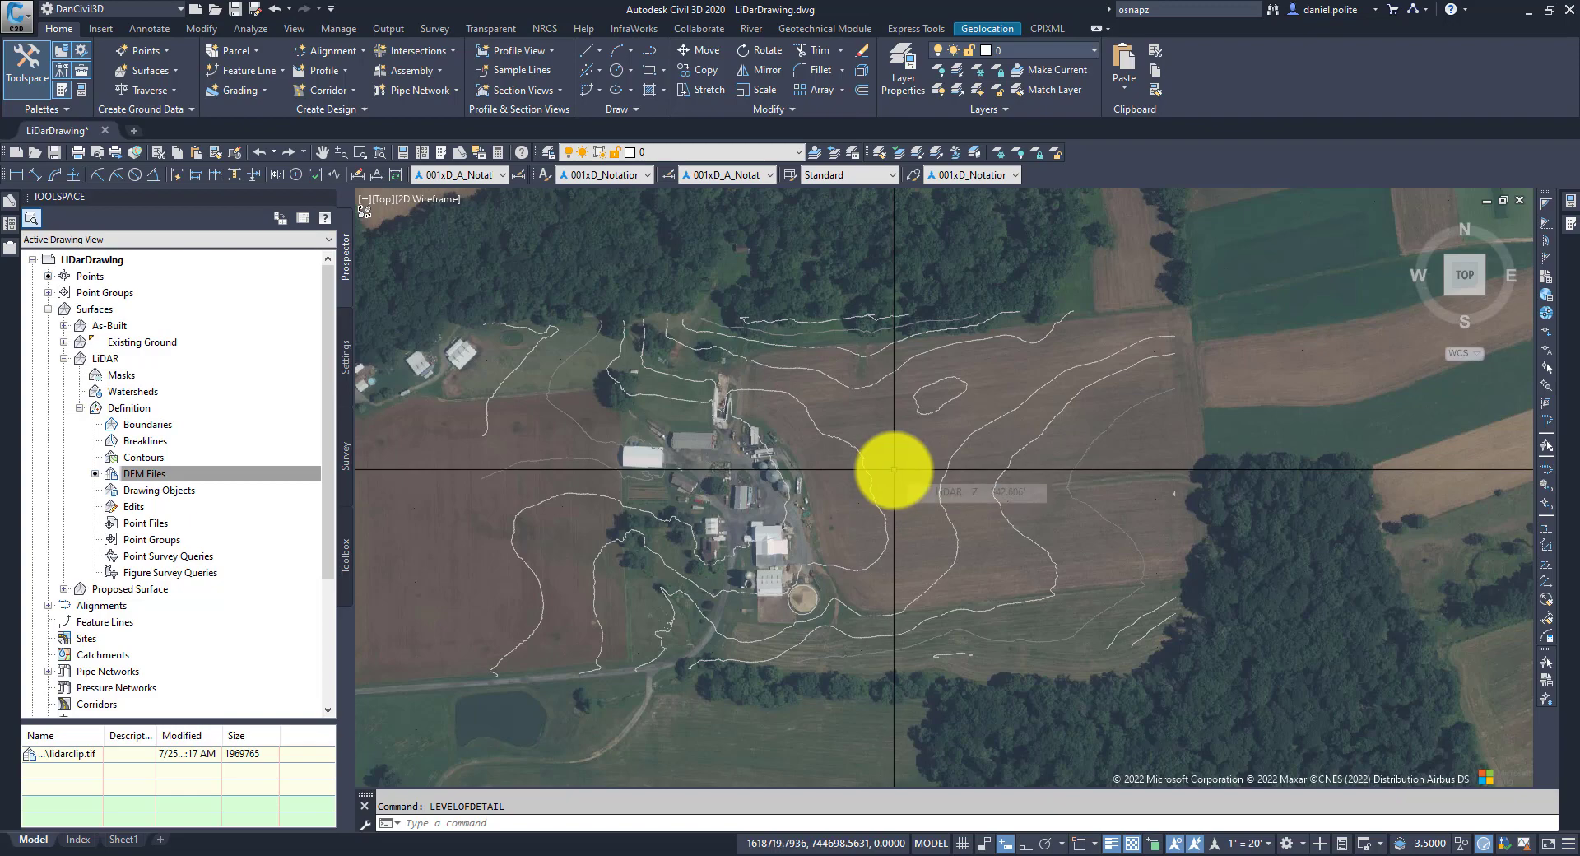
Examine how the LiDAR contours are displayed at different zoom levels in Level of Detail mode
scroll(894, 470, "down", 5)
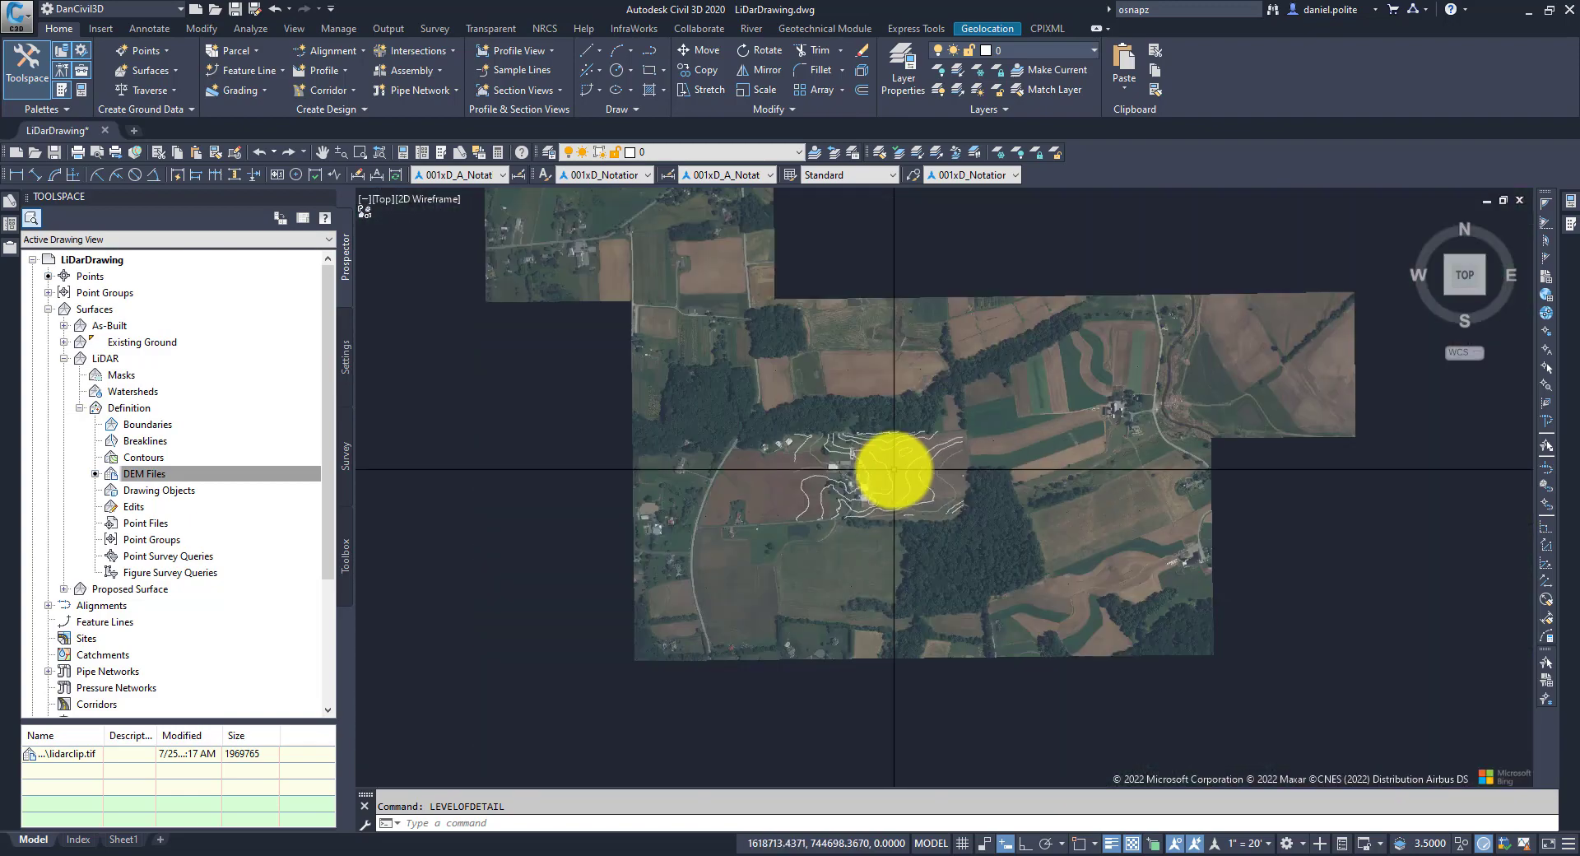
scroll(894, 470, "up", 10)
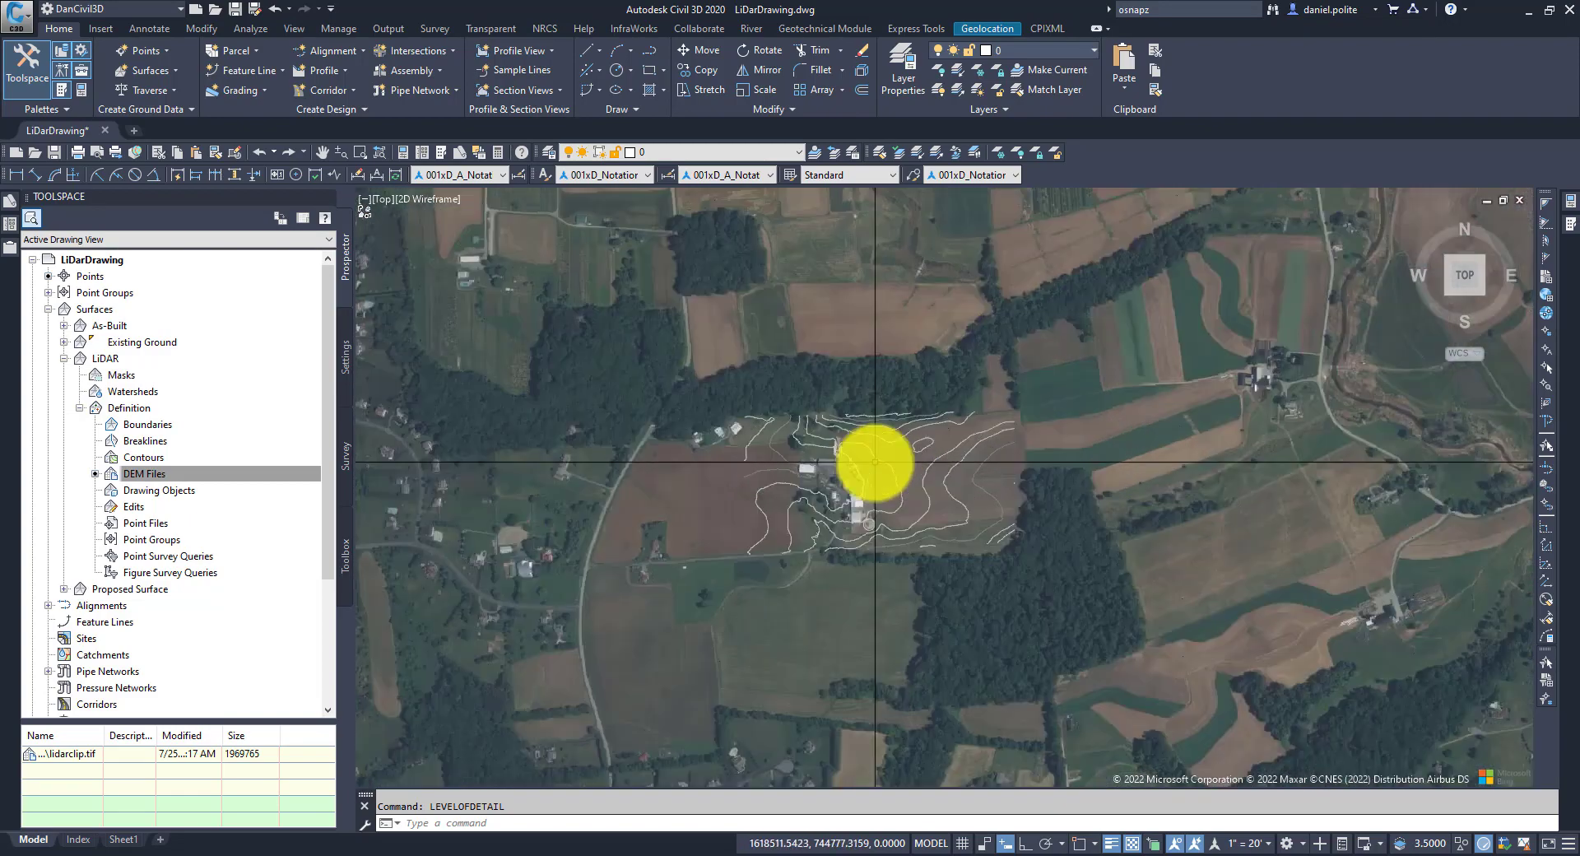
scroll(876, 462, "up", 4)
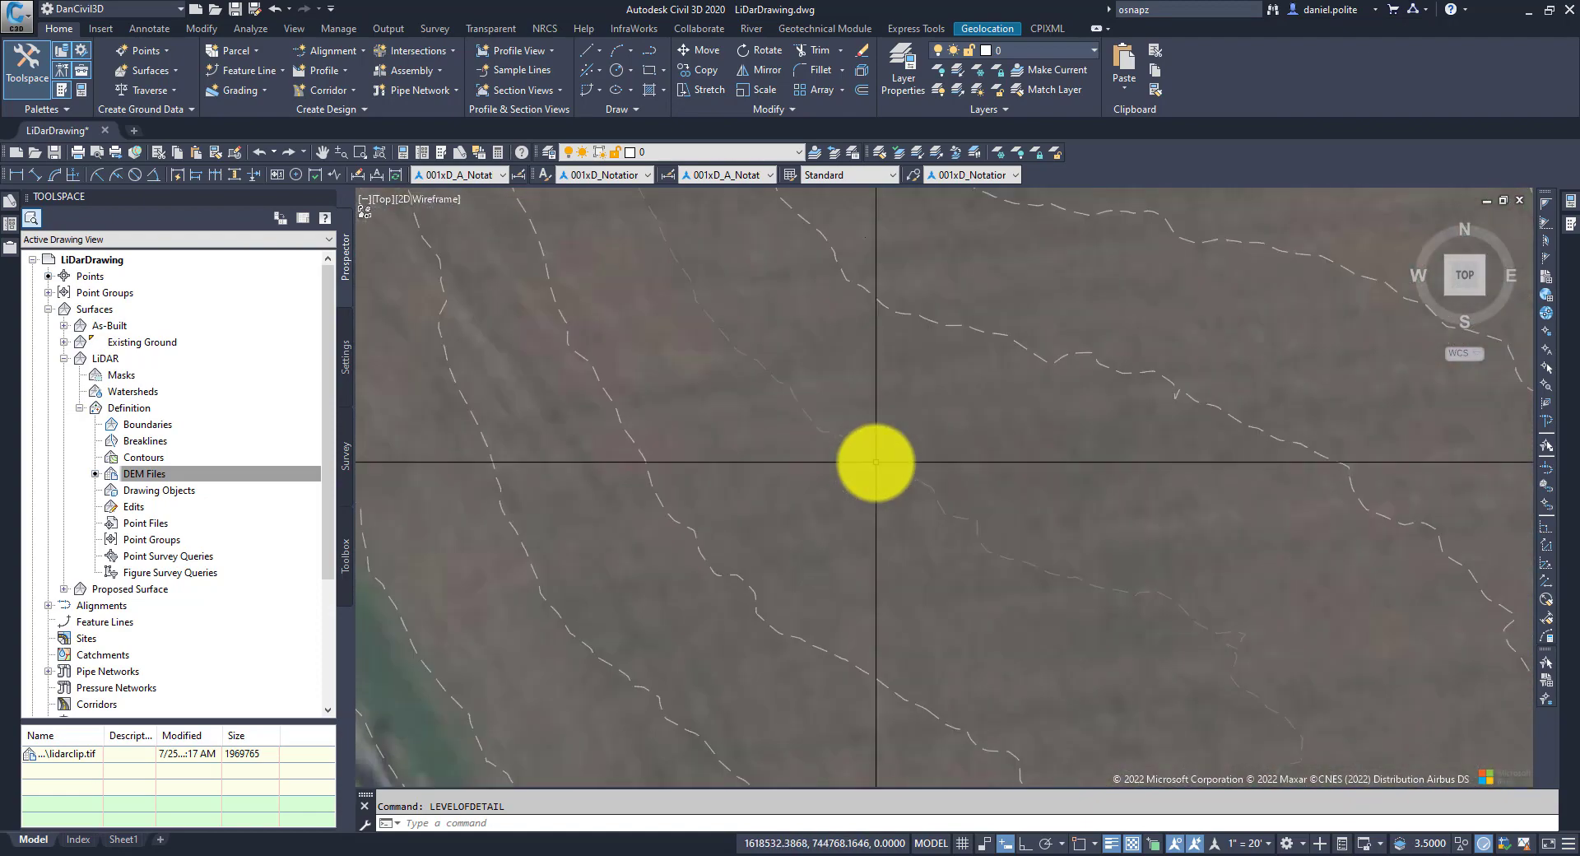
scroll(984, 462, "down", 2)
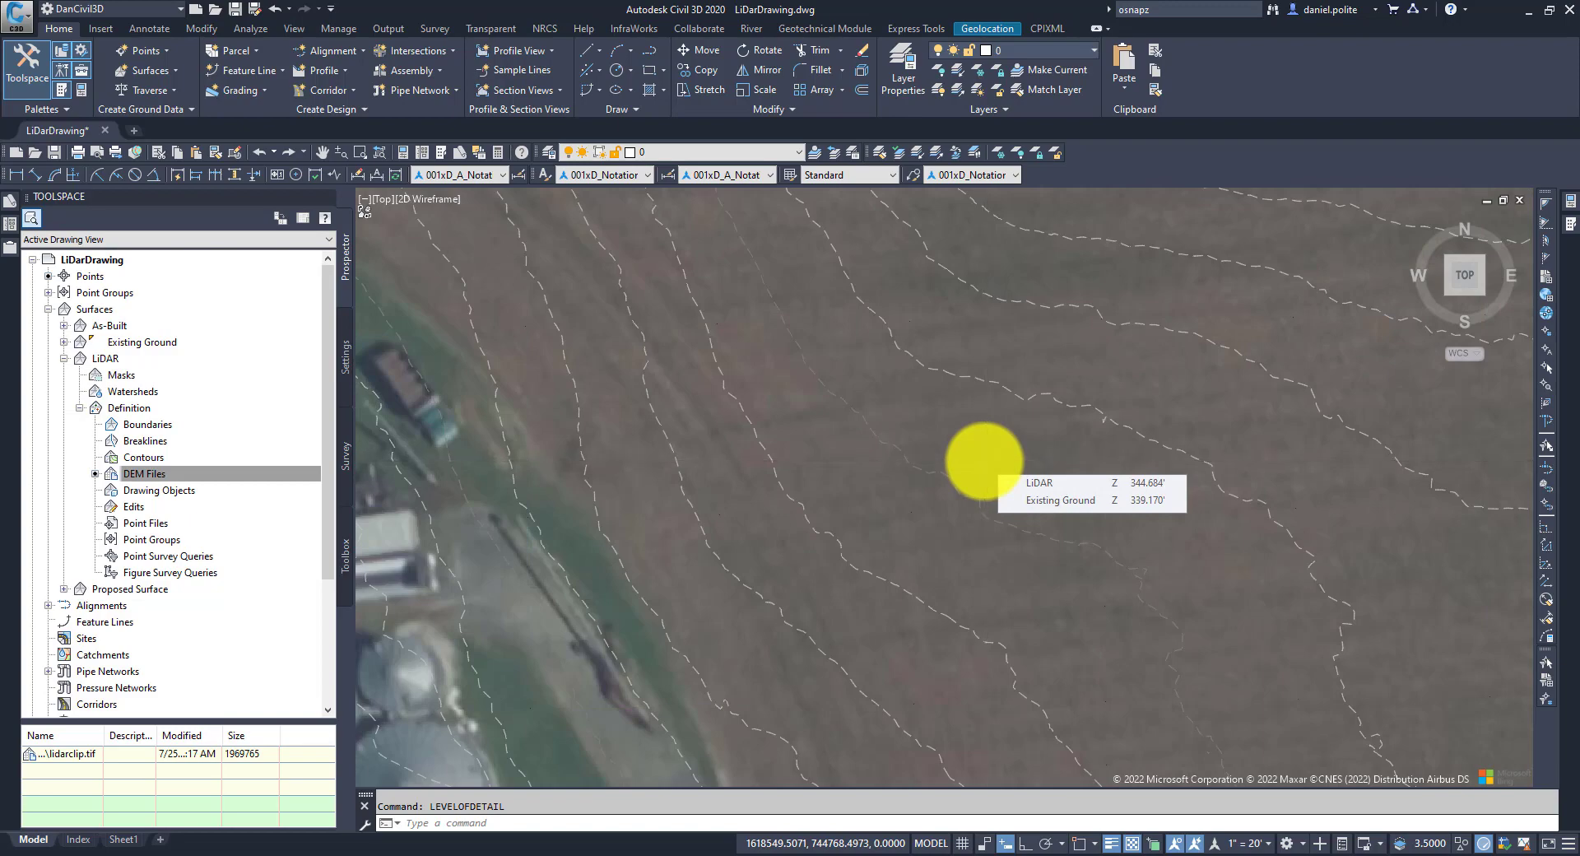
scroll(985, 461, "down", 2)
scroll(984, 461, "down", 1)
scroll(985, 461, "down", 4)
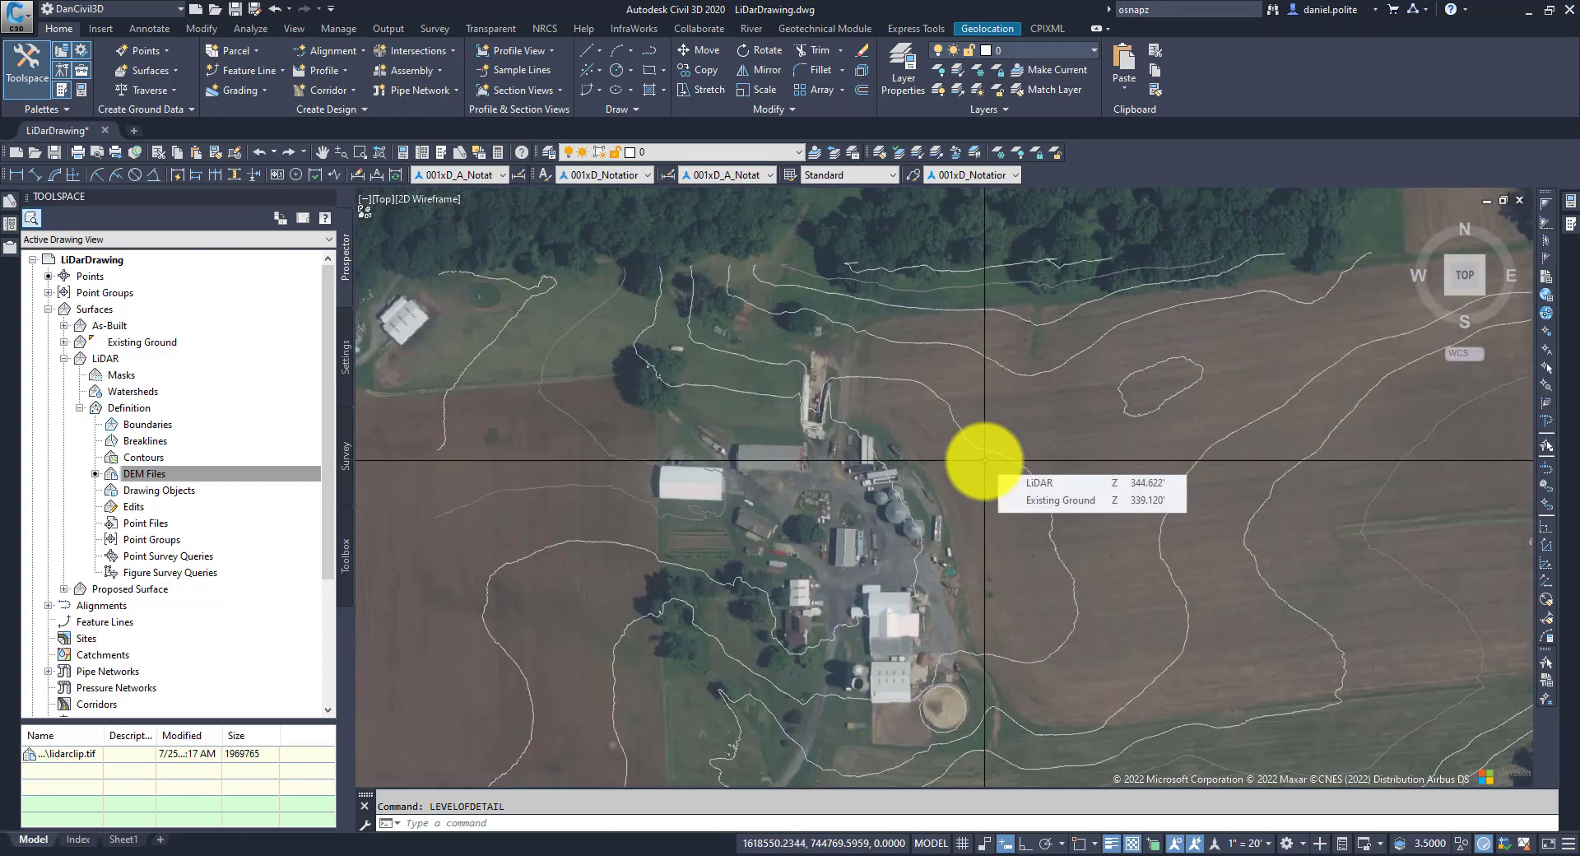
scroll(984, 461, "down", 2)
mouse_move(985, 461)
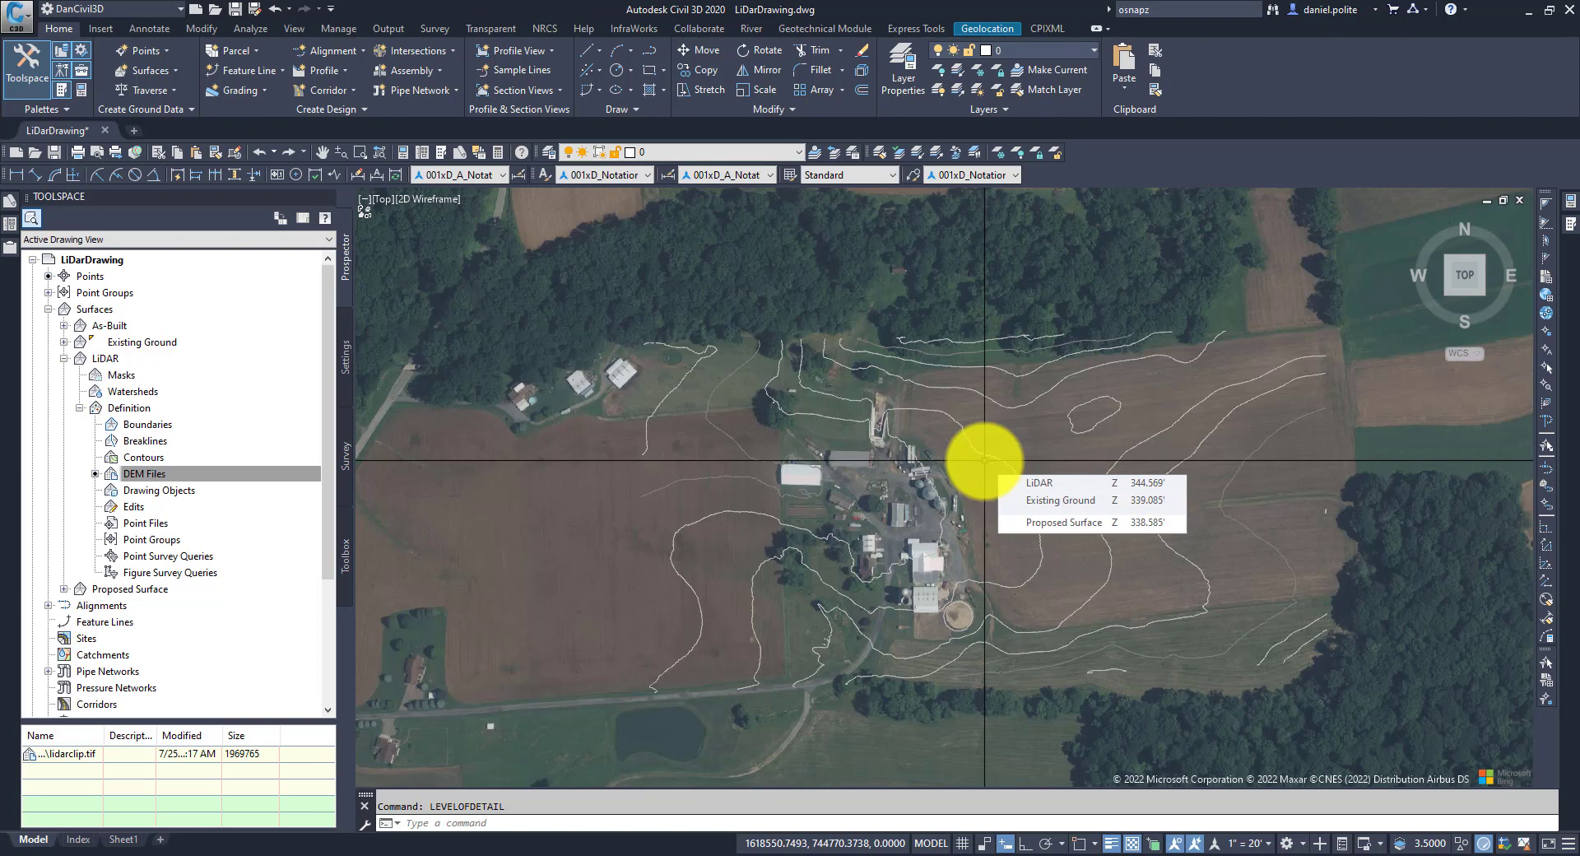
Turn off Level of Detail display with the LEVELOFDETAILOFF command and dismiss the notice
type("le")
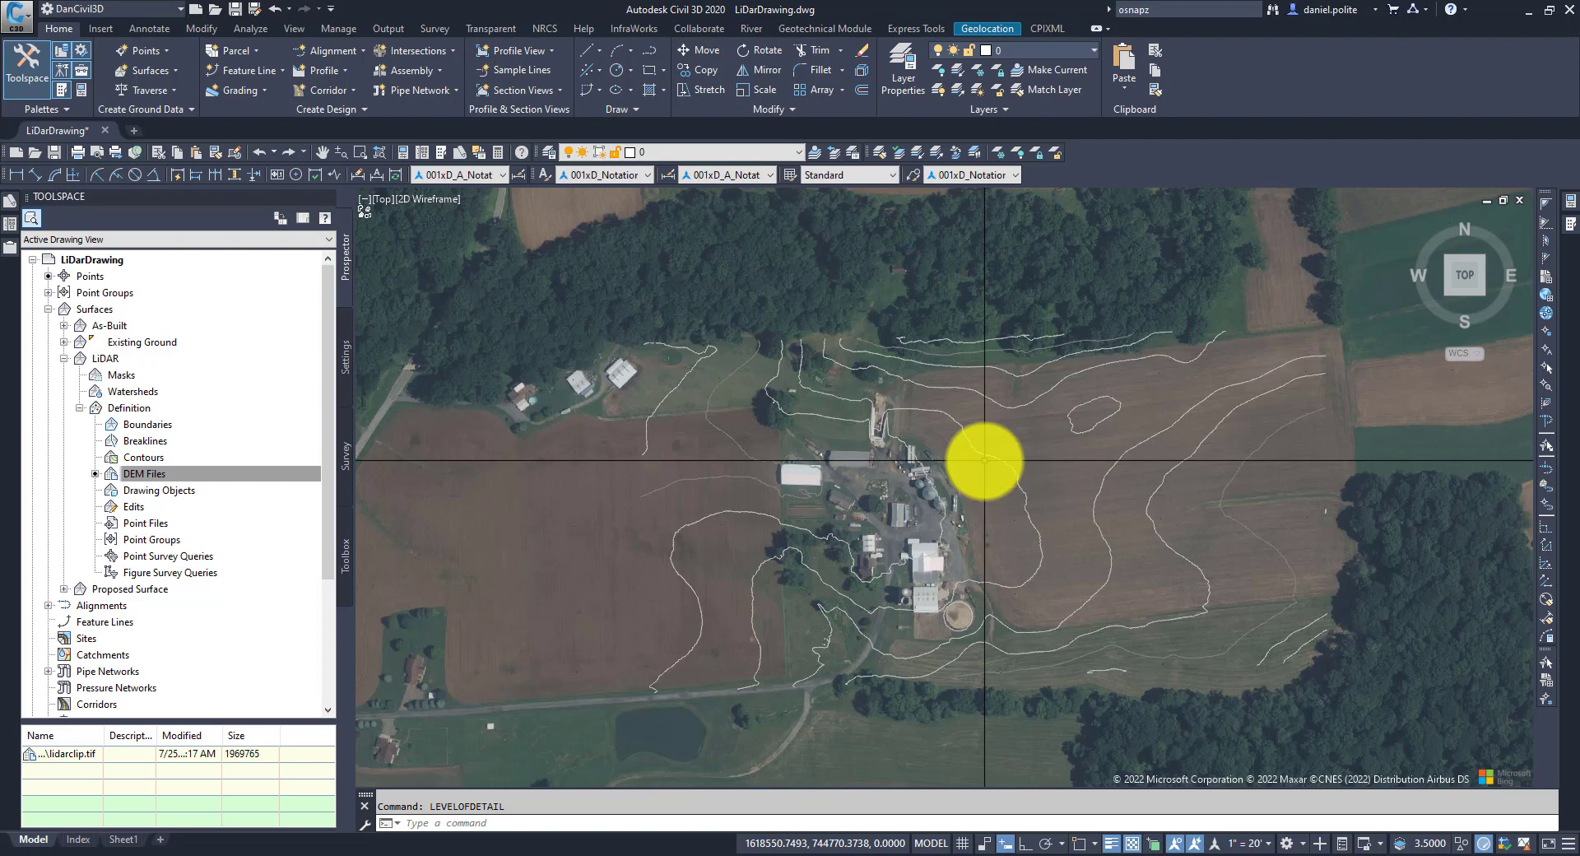
type("l")
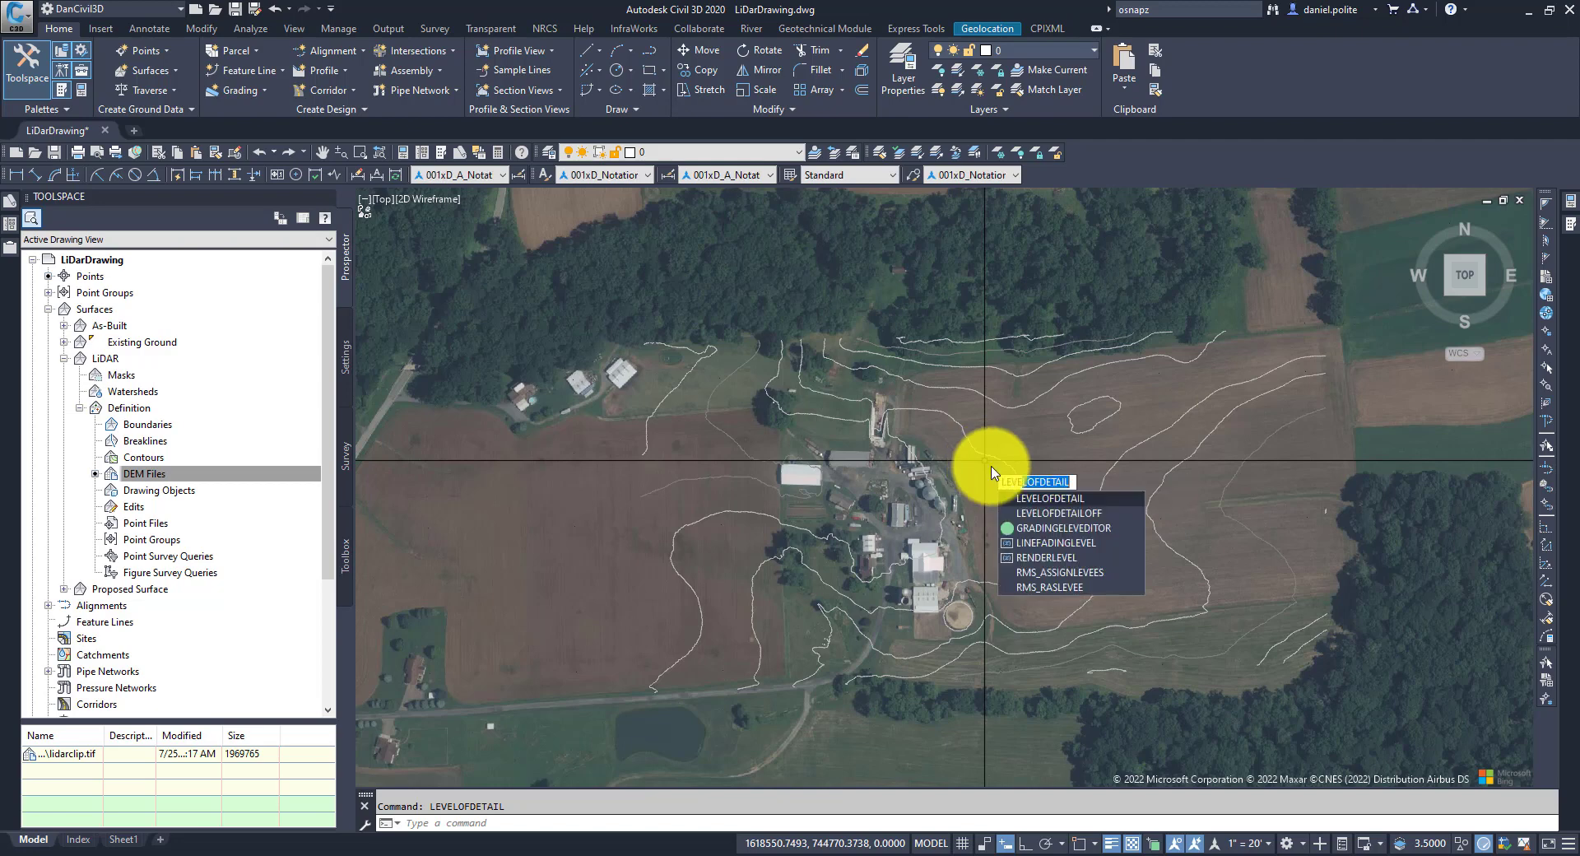
left_click(1034, 513)
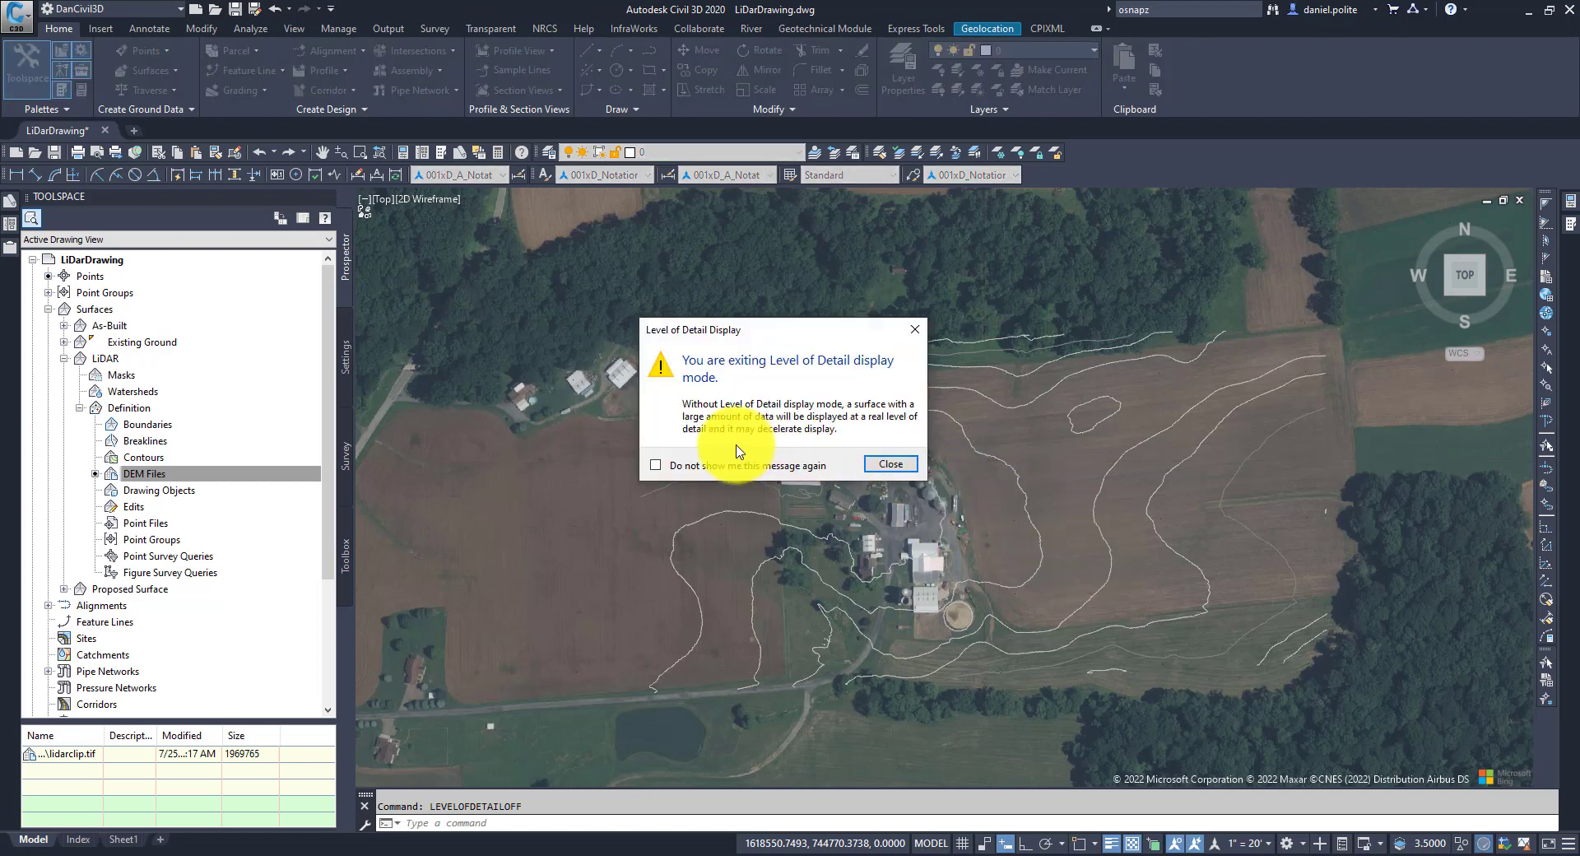
left_click(901, 465)
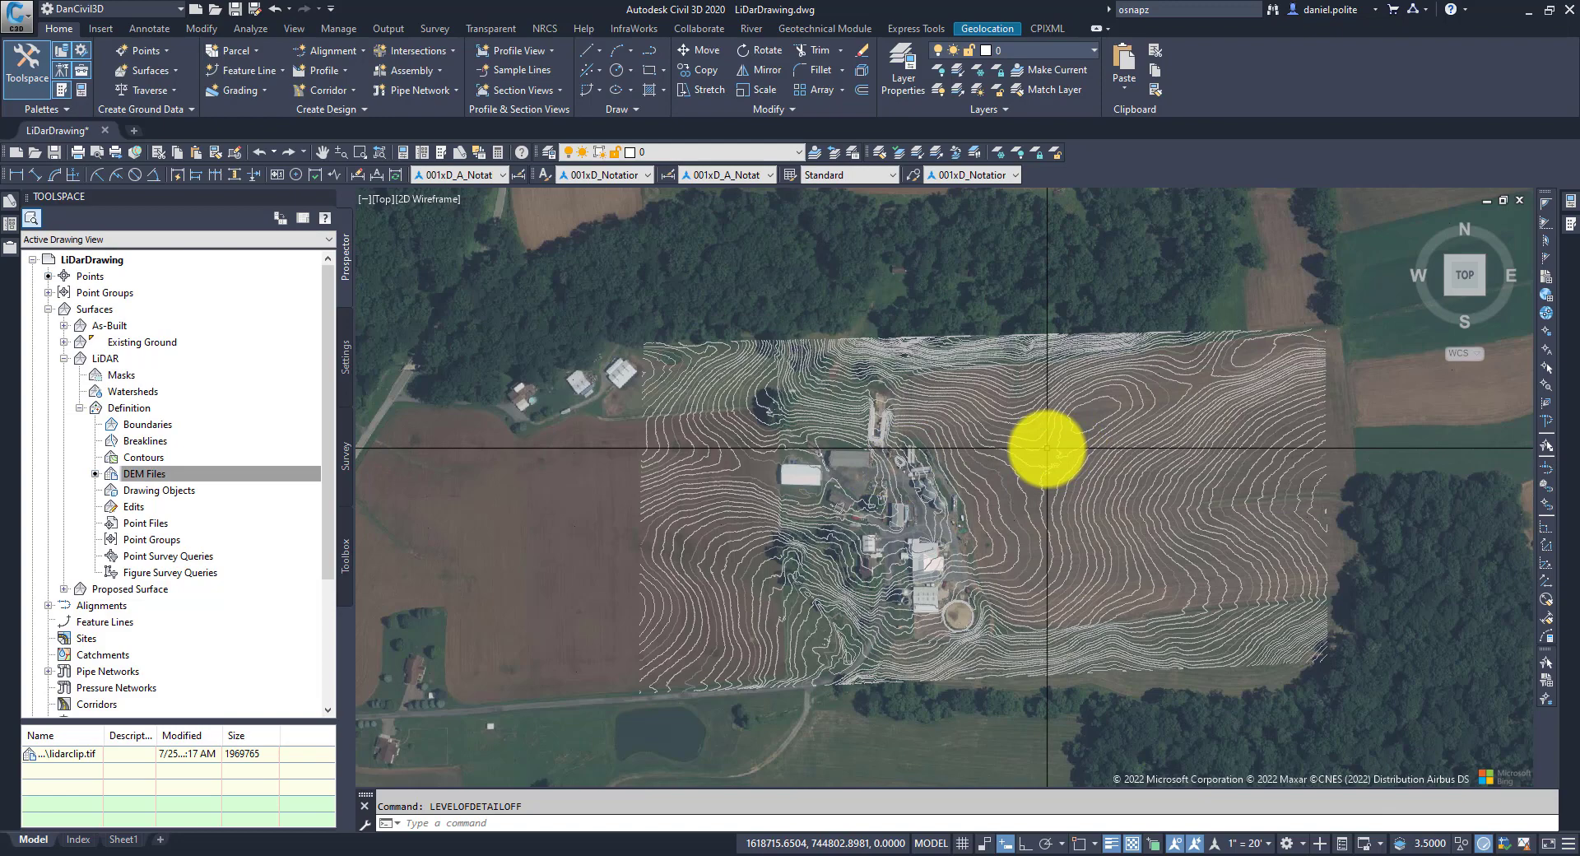
Start simplifying the LiDAR surface with the Point Removal method, using the existing surface border as the region
mouse_move(1047, 448)
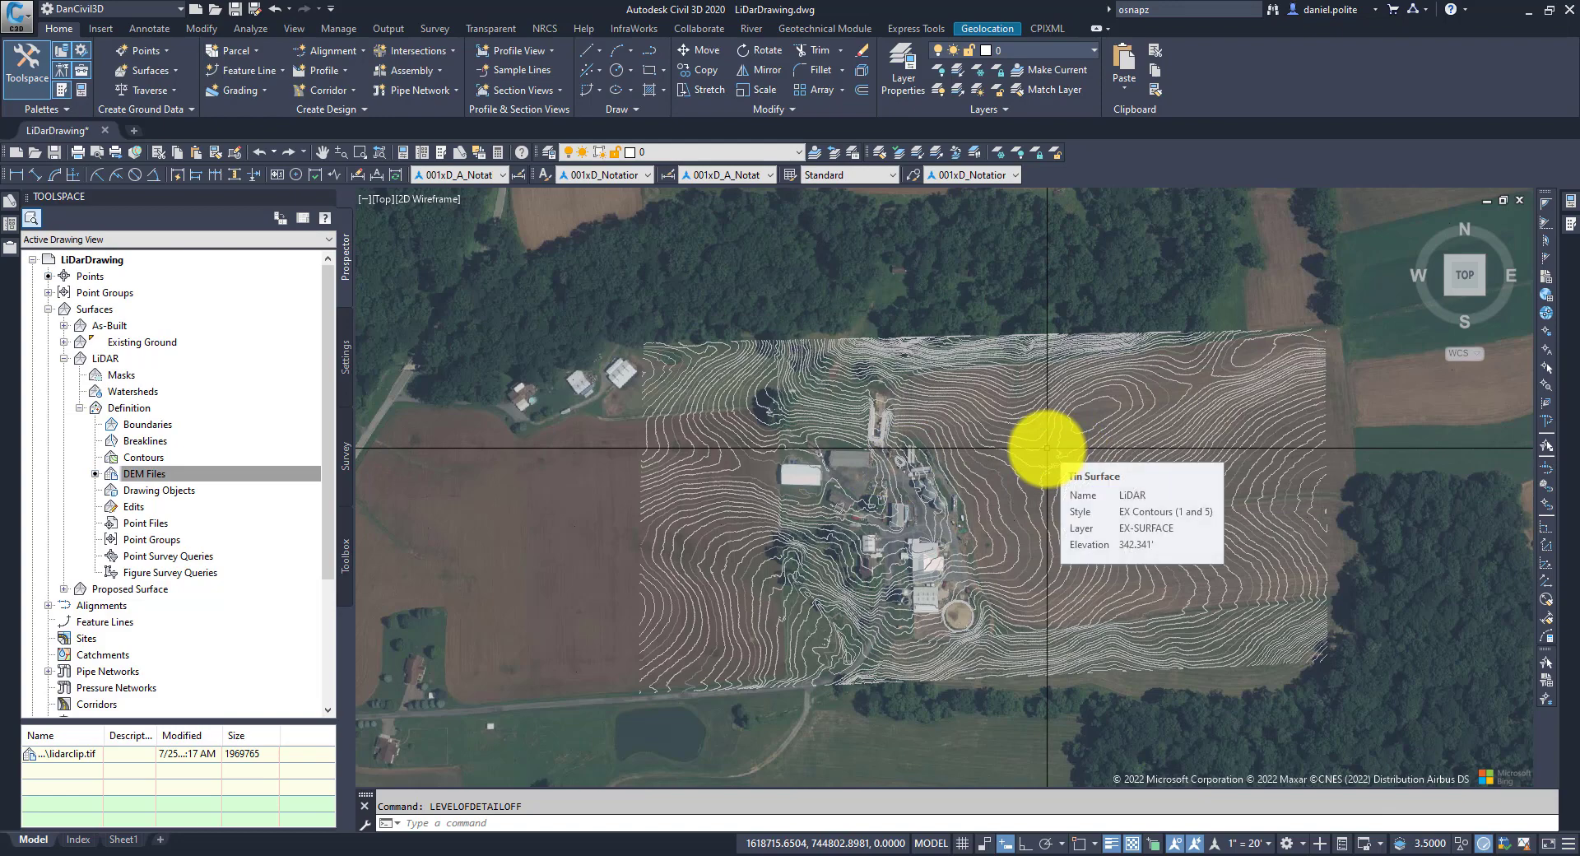
scroll(1047, 449, "up", 2)
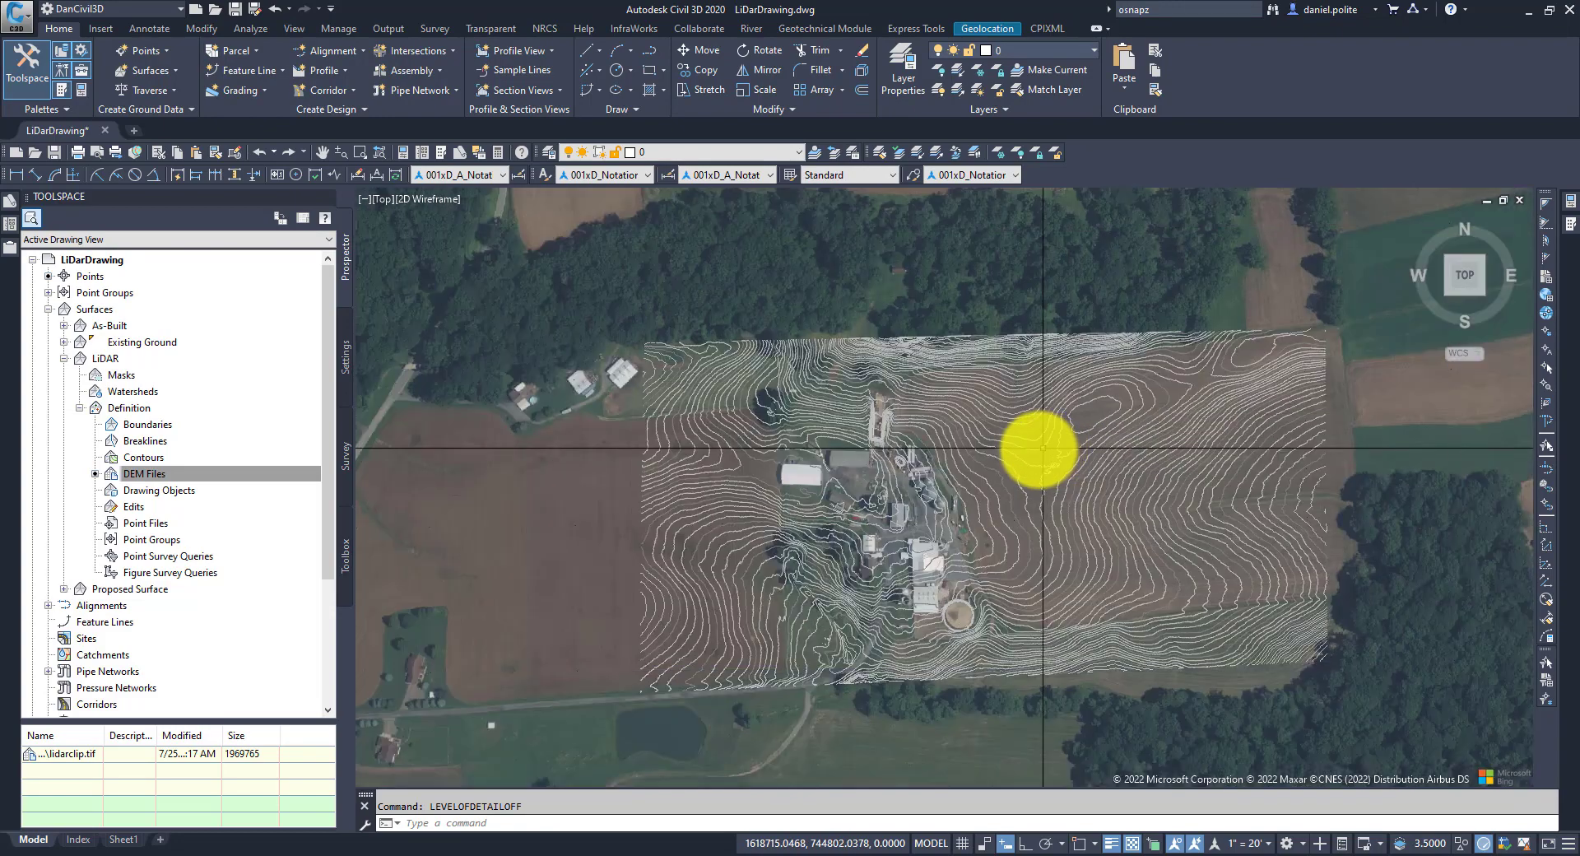
scroll(987, 444, "down", 2)
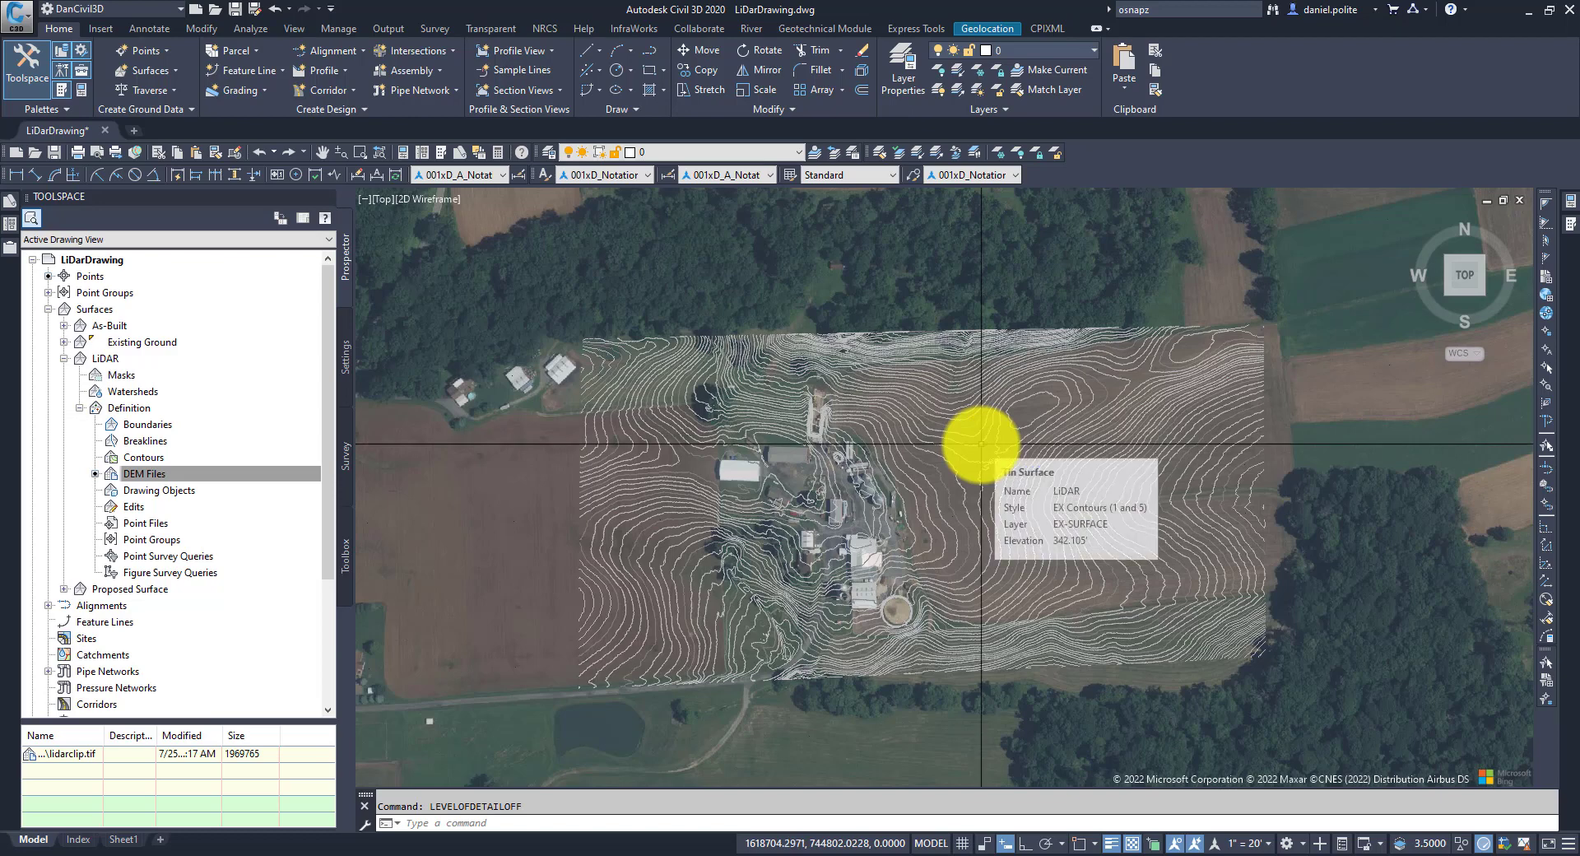
mouse_move(981, 445)
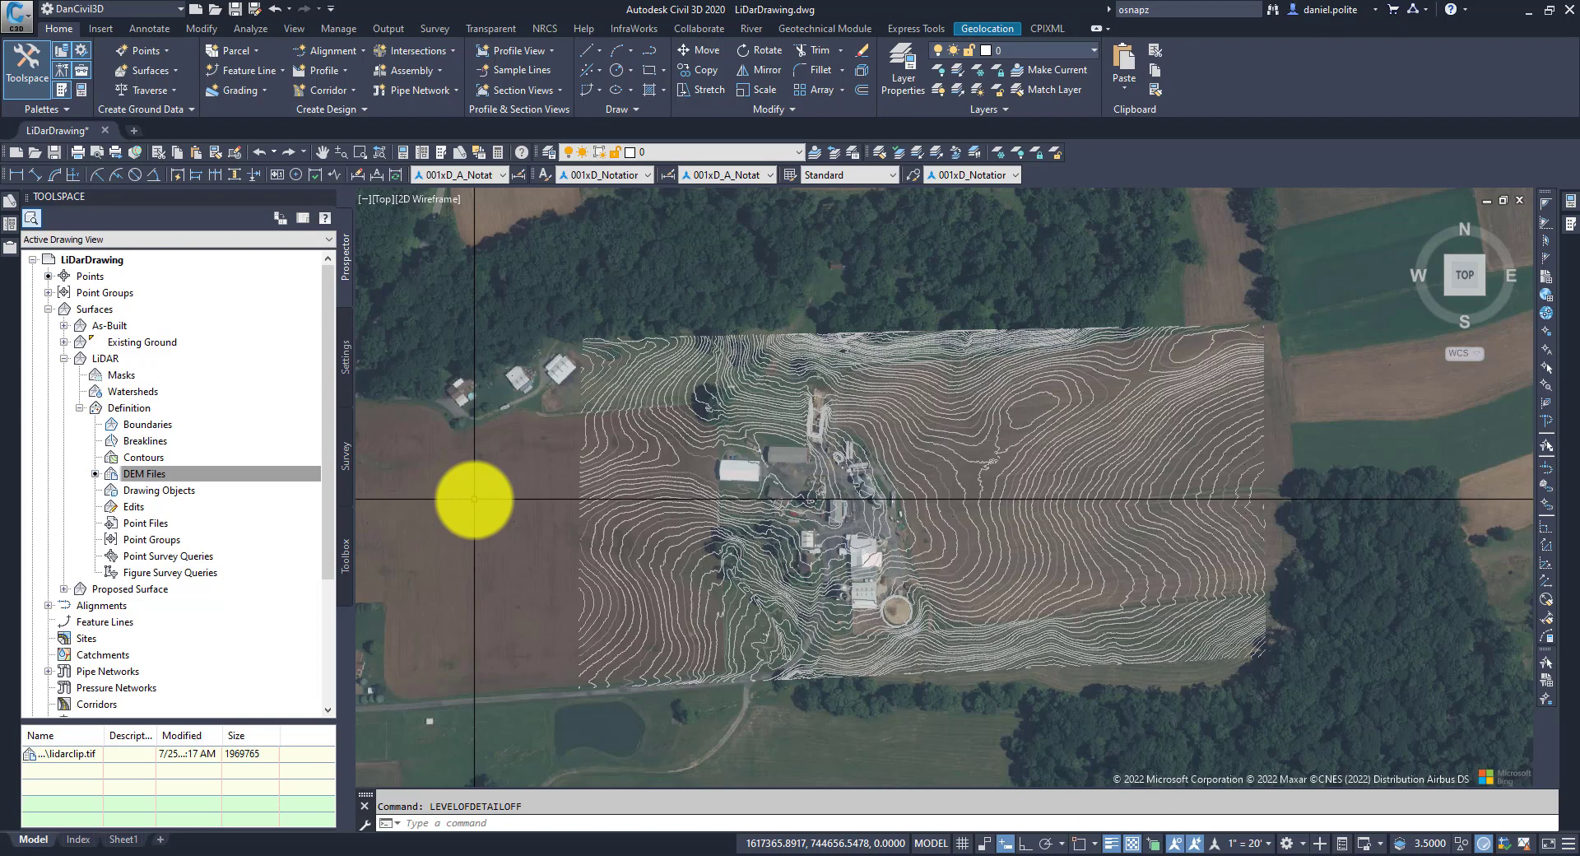
left_click(932, 399)
left_click_drag(932, 398, 839, 381)
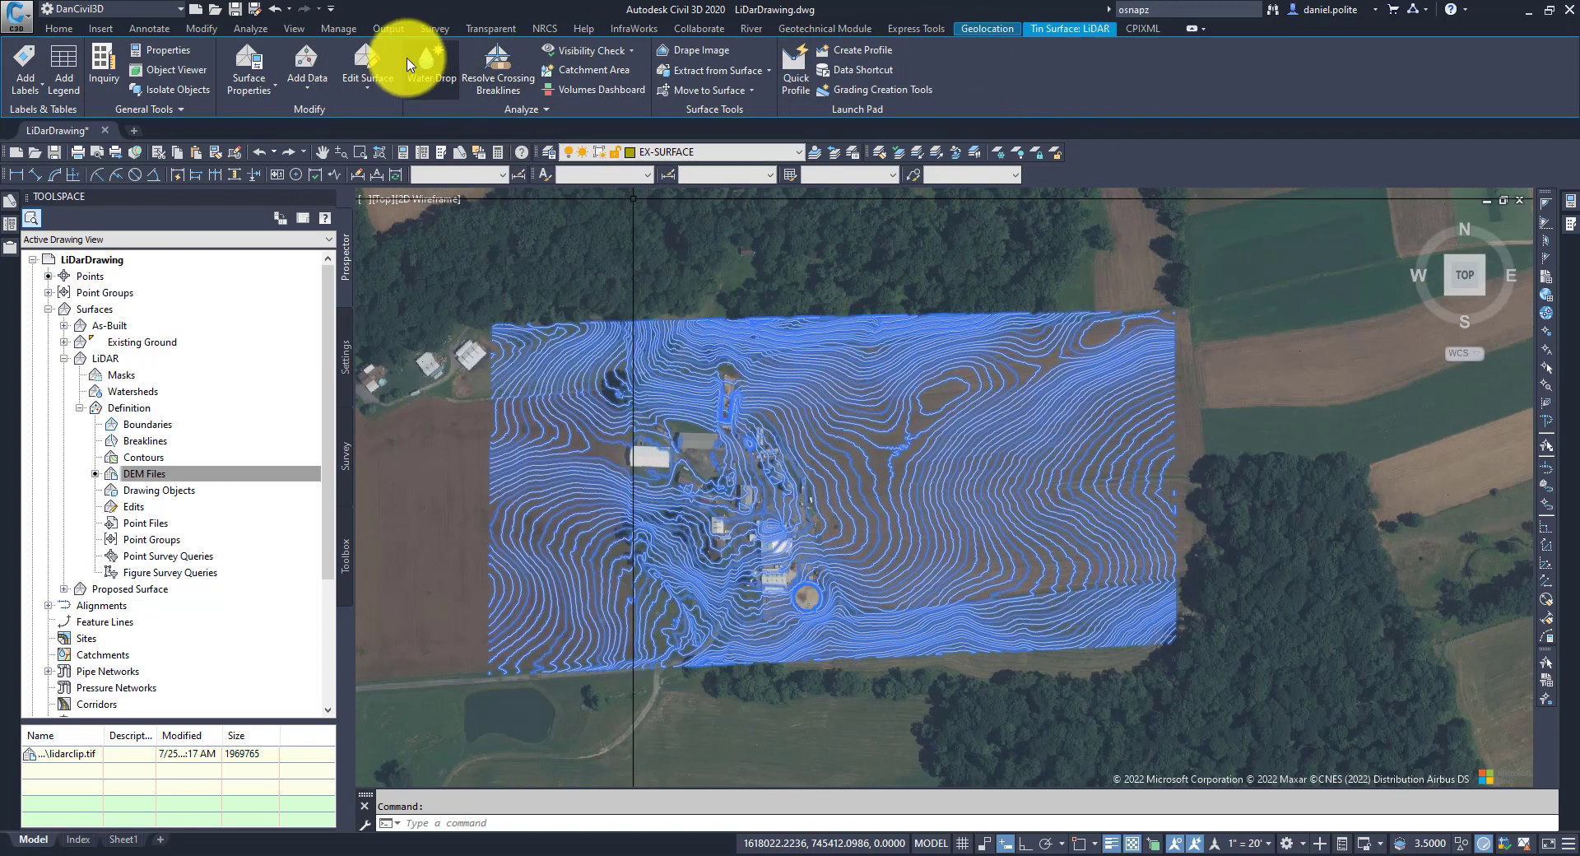
left_click(368, 93)
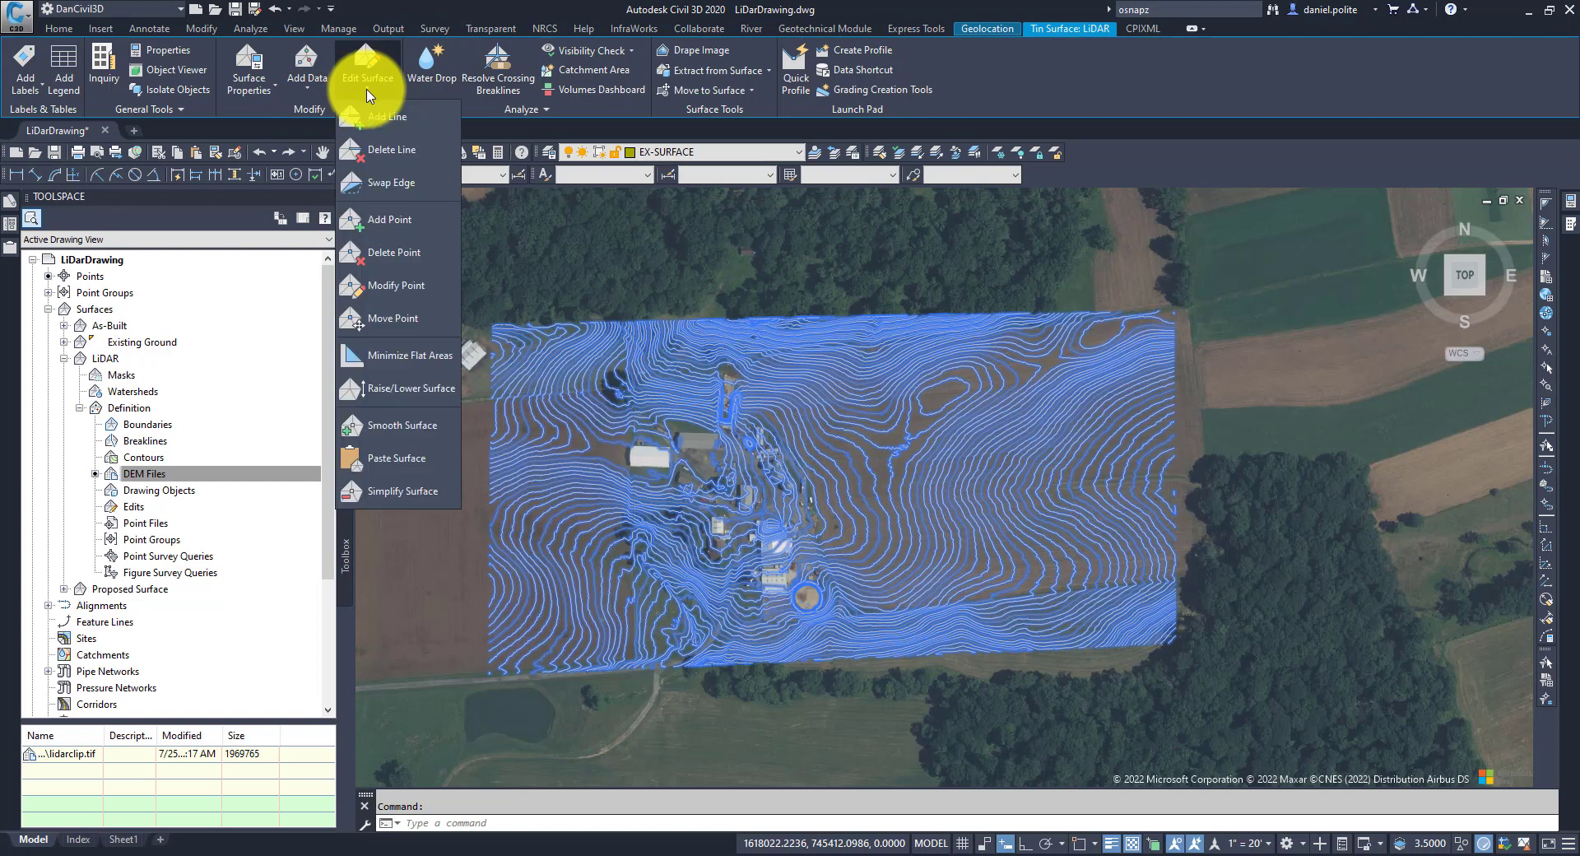
left_click(395, 491)
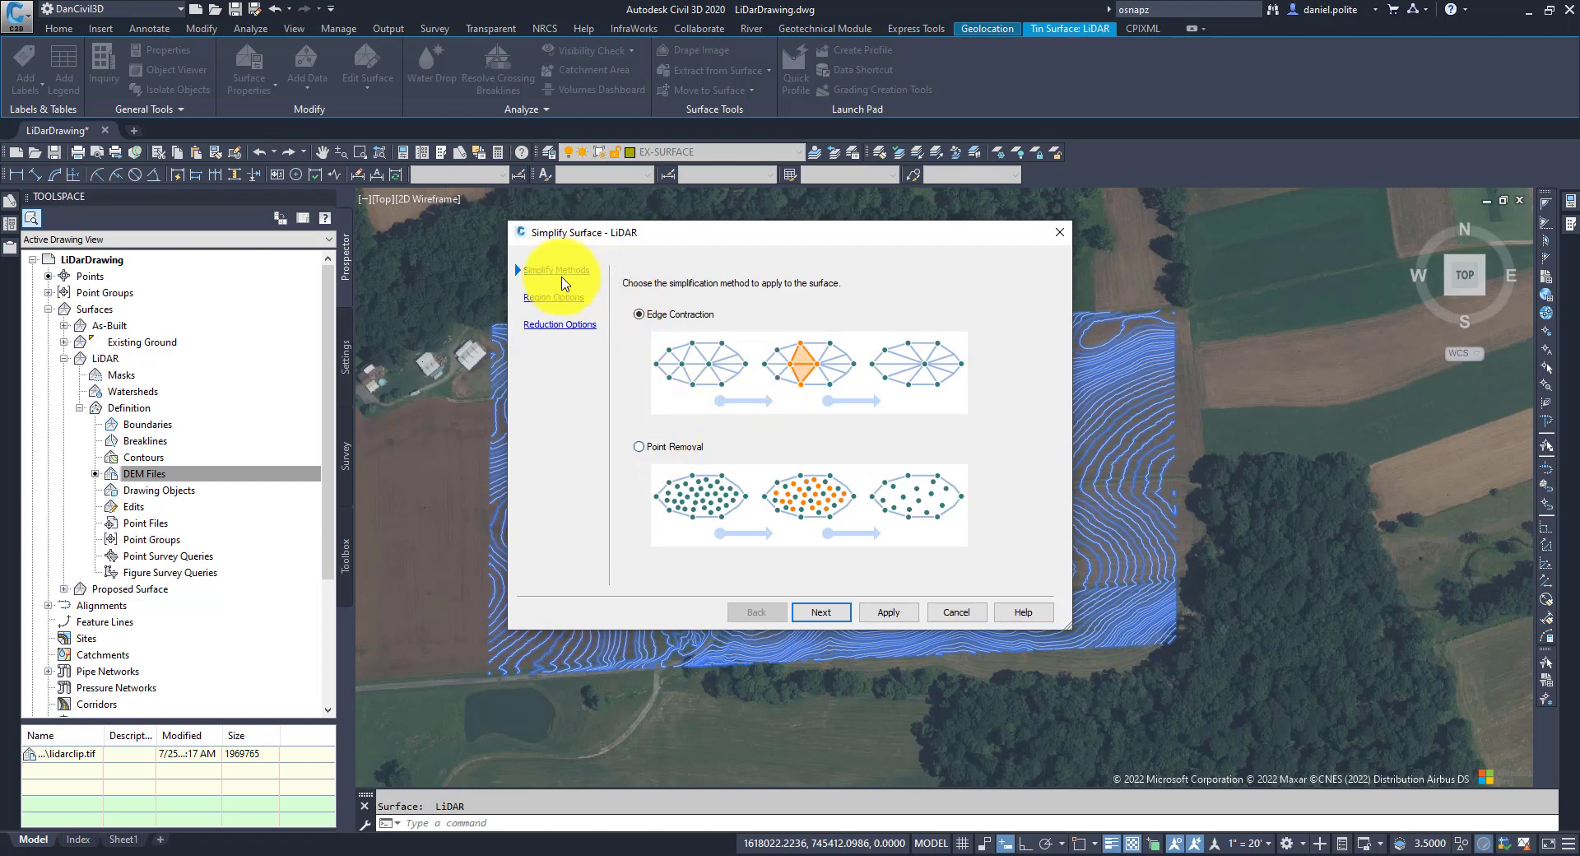
left_click(640, 448)
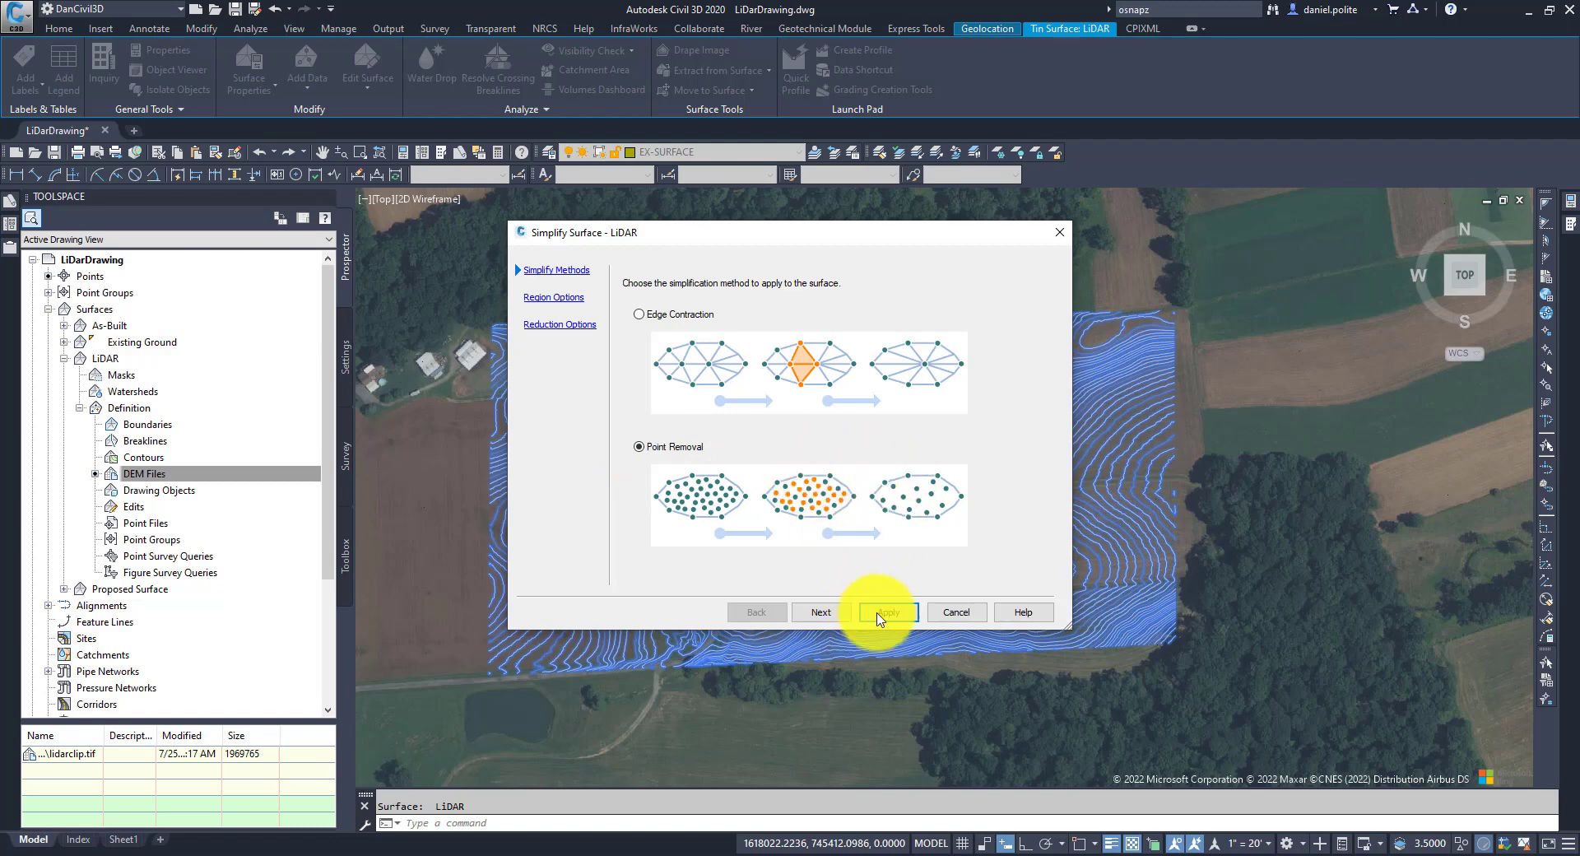
left_click(821, 618)
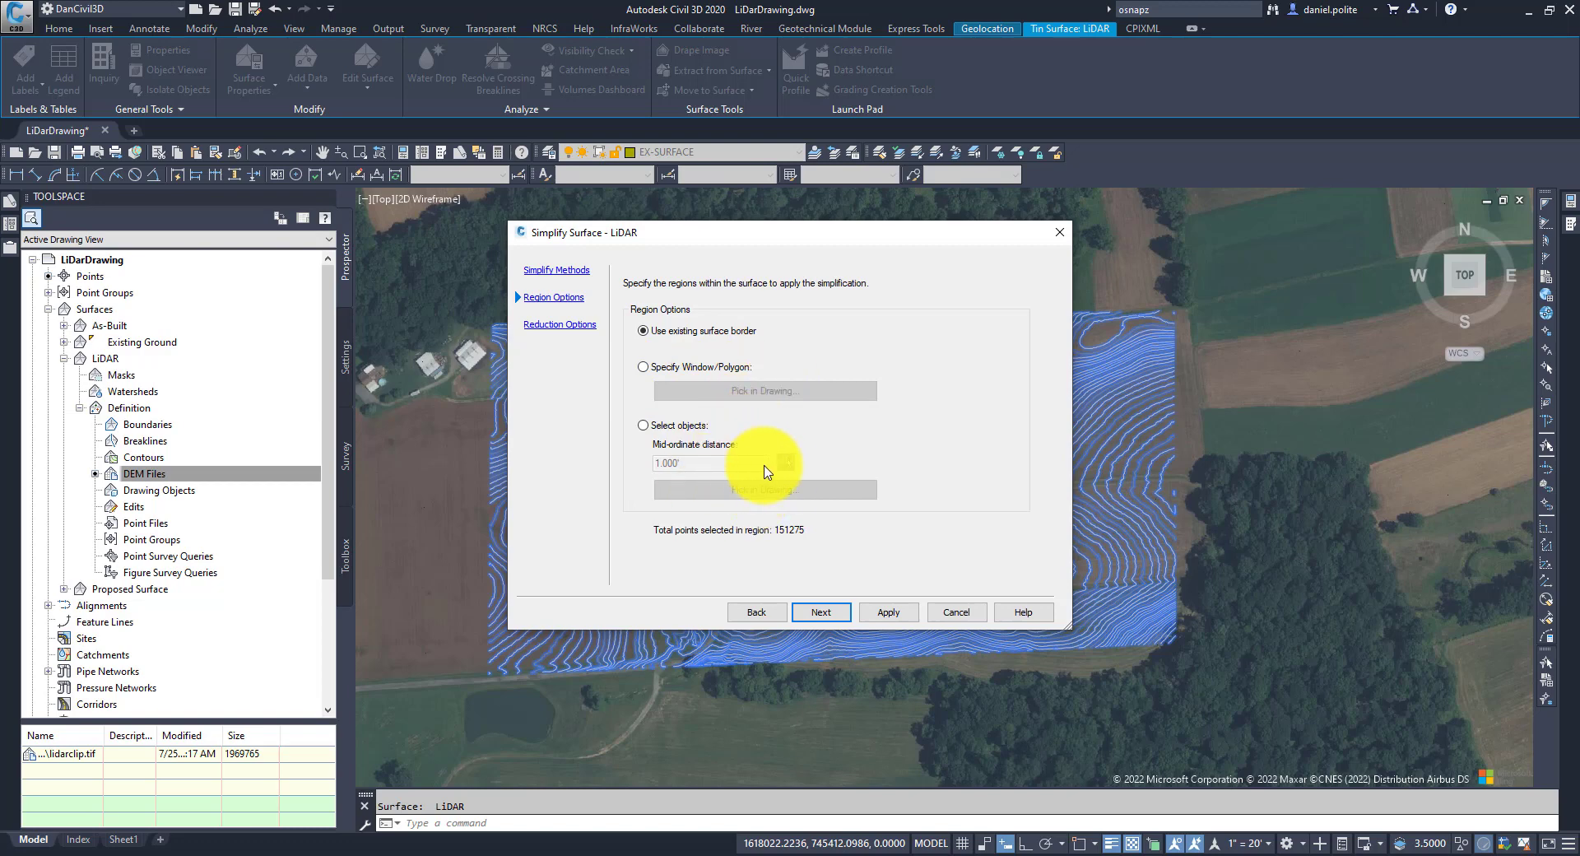
left_click(820, 613)
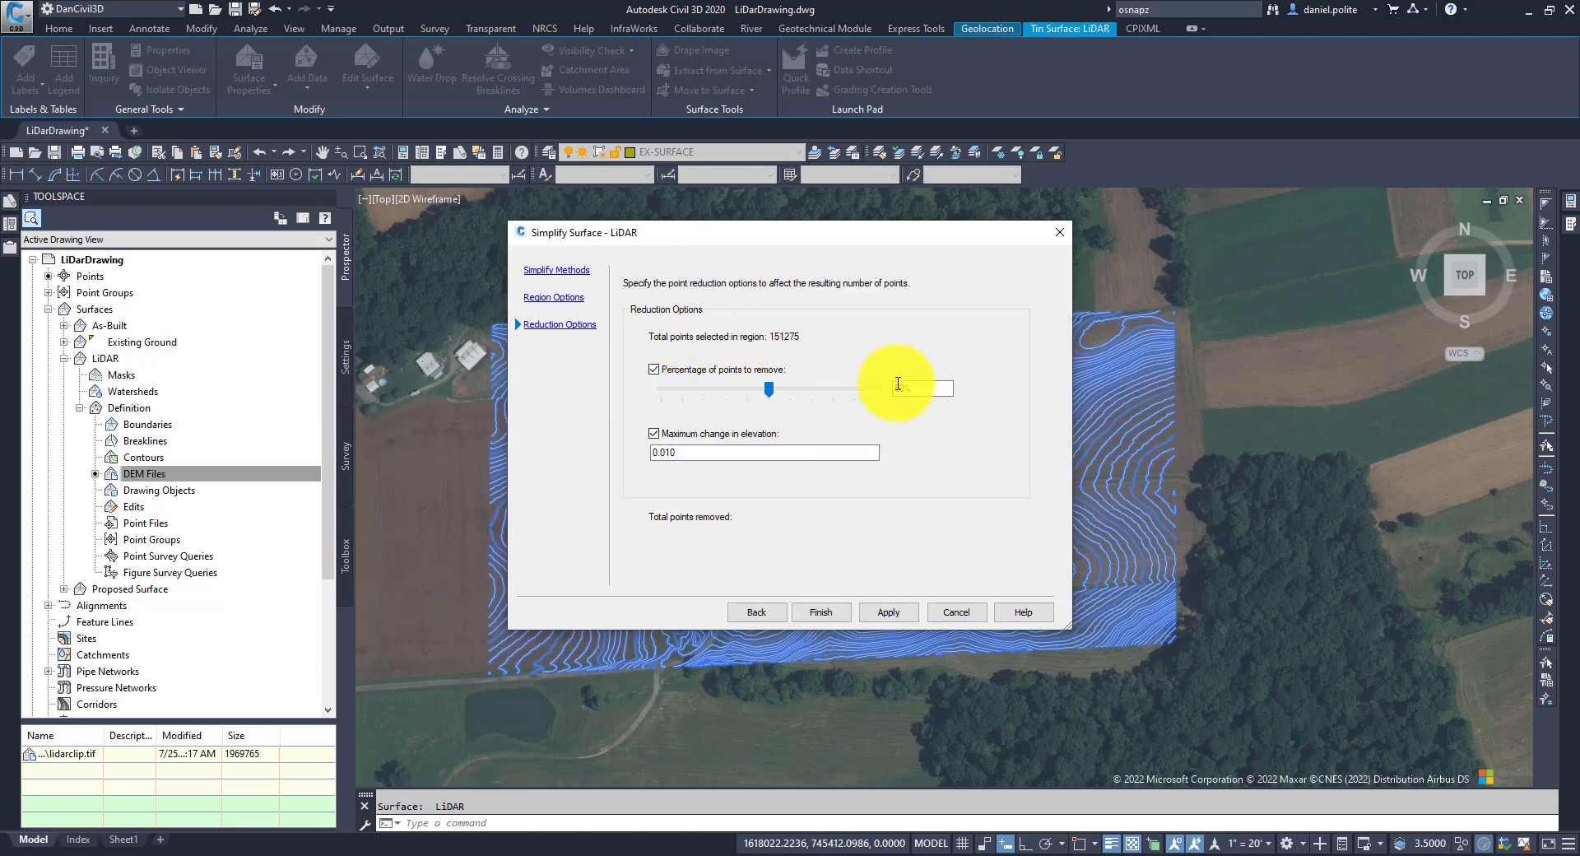
Set the percentage of points to remove to 90% in the reduction options
left_click(911, 387)
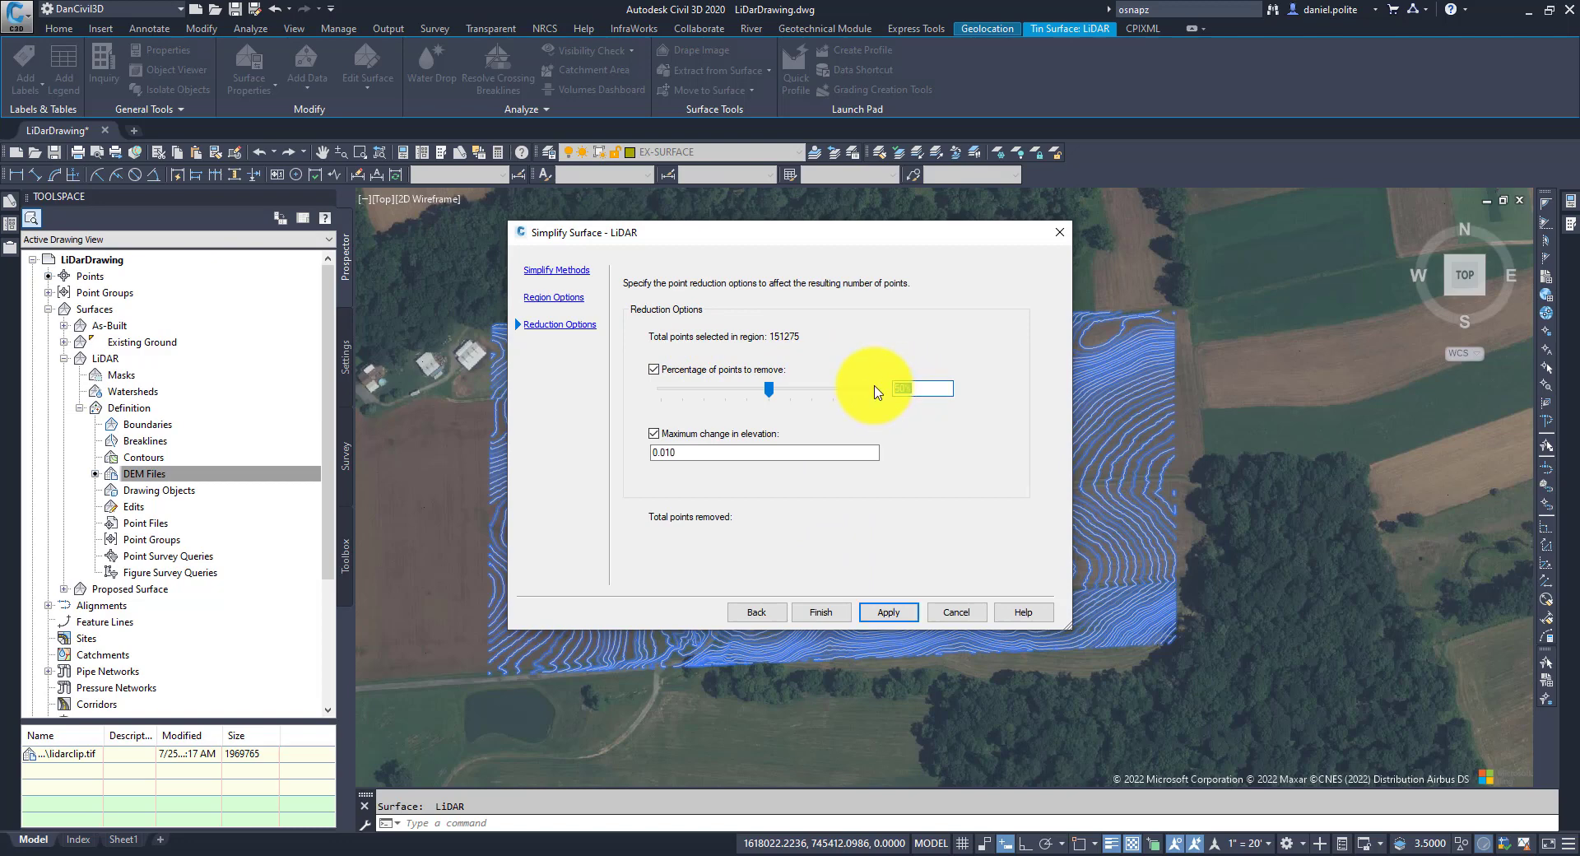
type("90")
key("Tab")
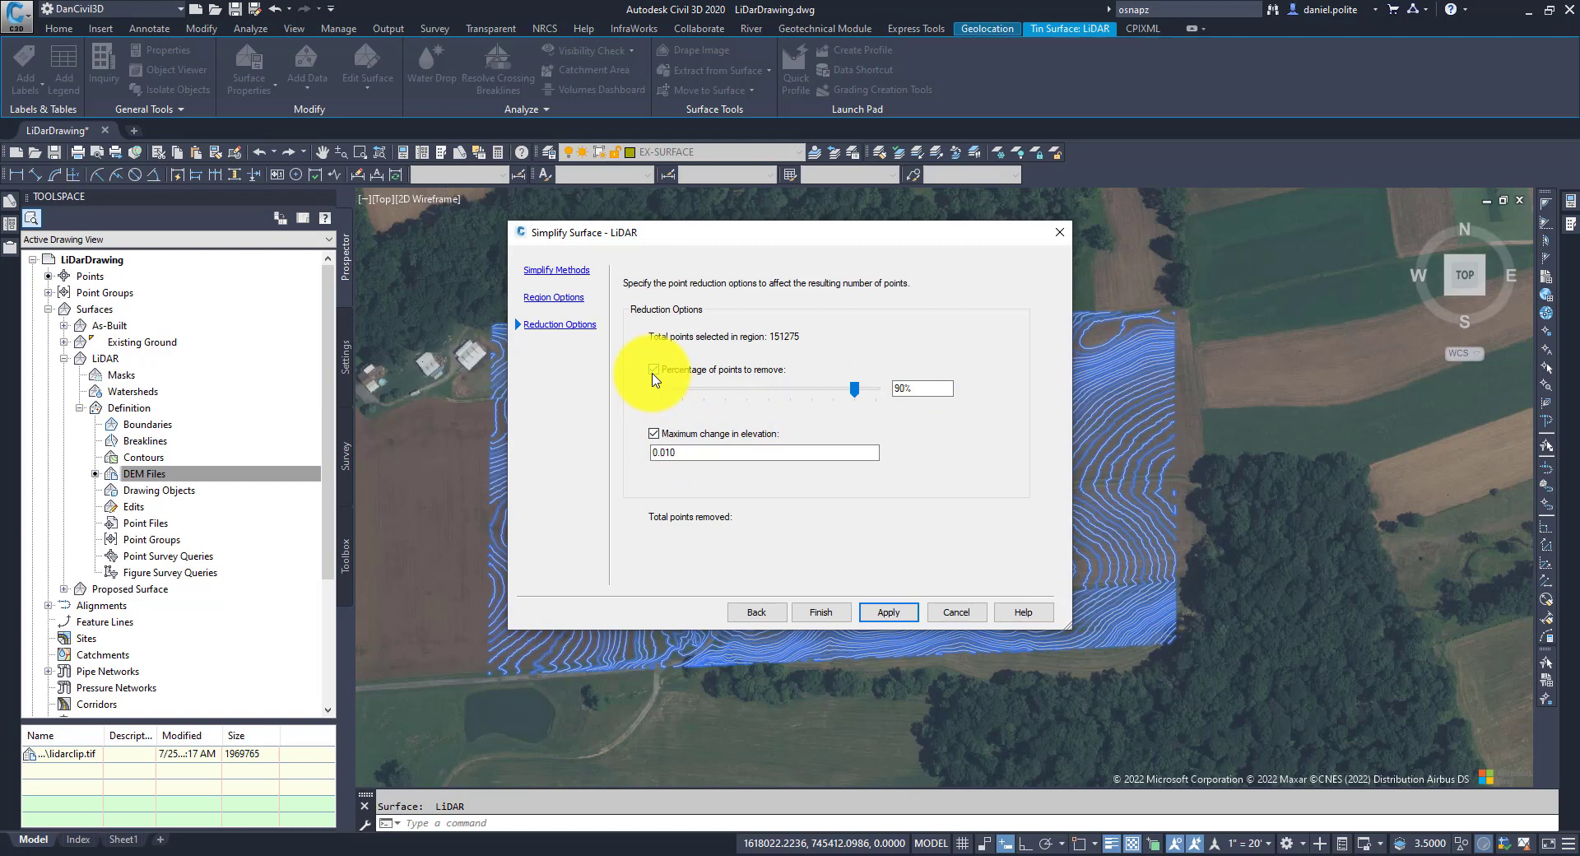
Keep the maximum change in elevation limit enabled, set it to 0.1, and apply the simplification to the LiDAR surface
left_click(654, 434)
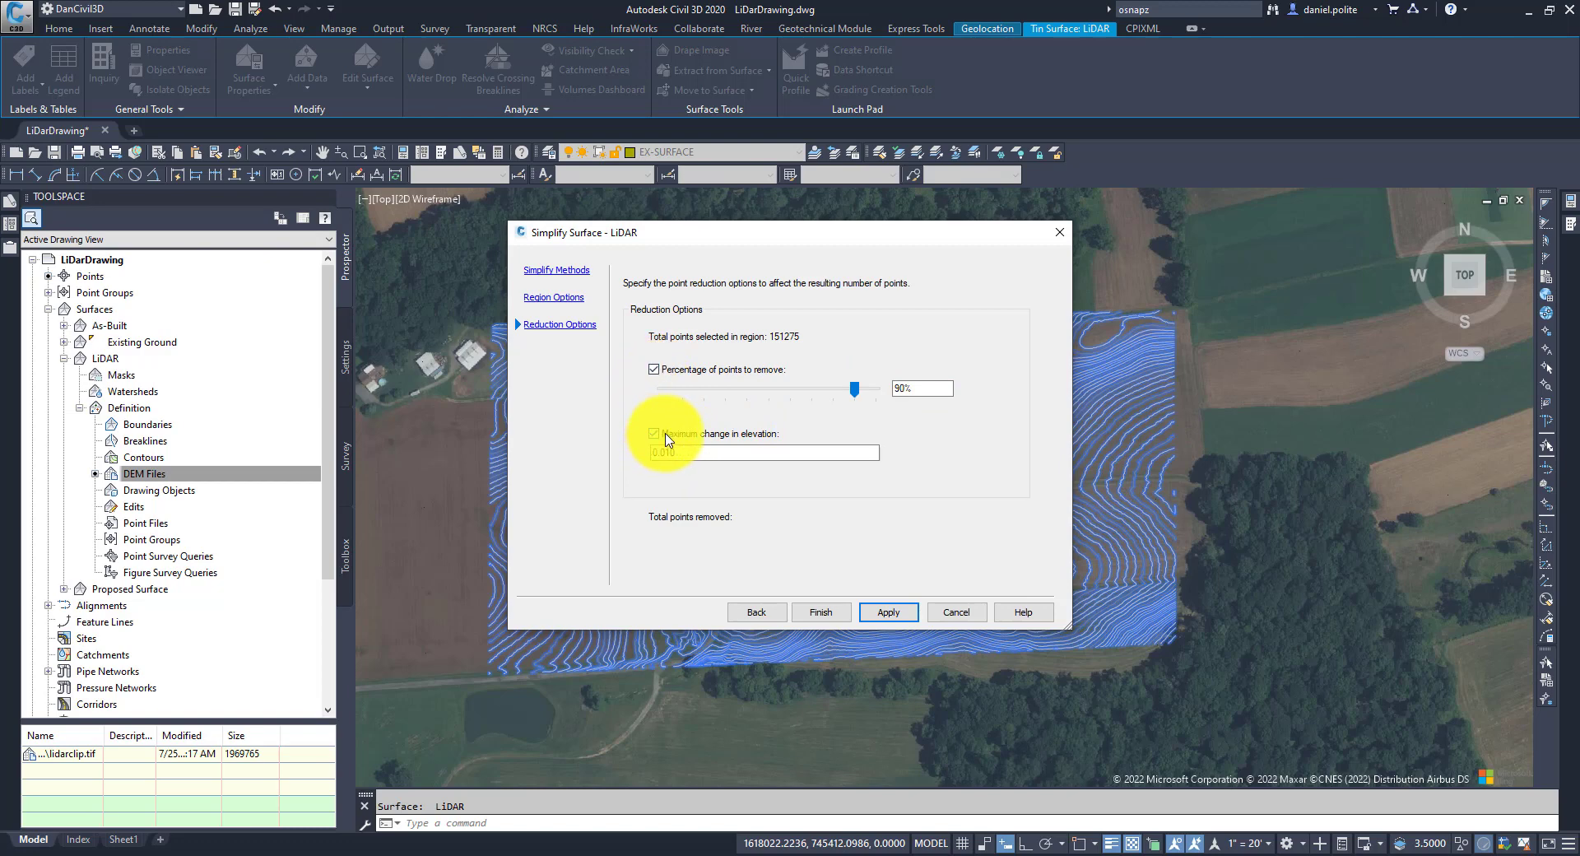
left_click(659, 434)
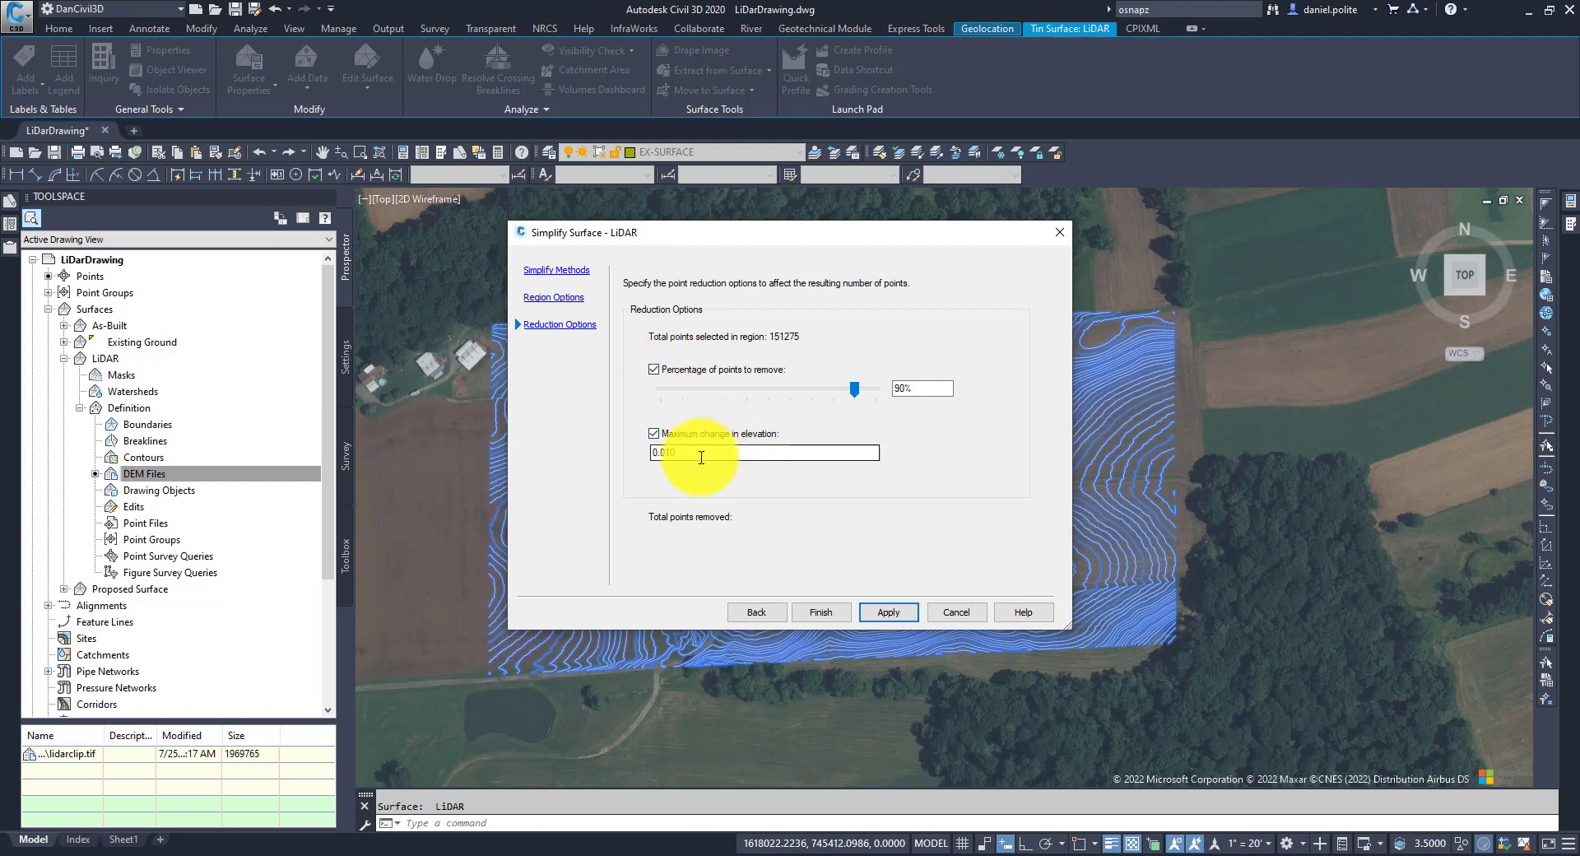
left_click(702, 457)
key("BackSpace")
key("BackSpace")
key("BackSpace")
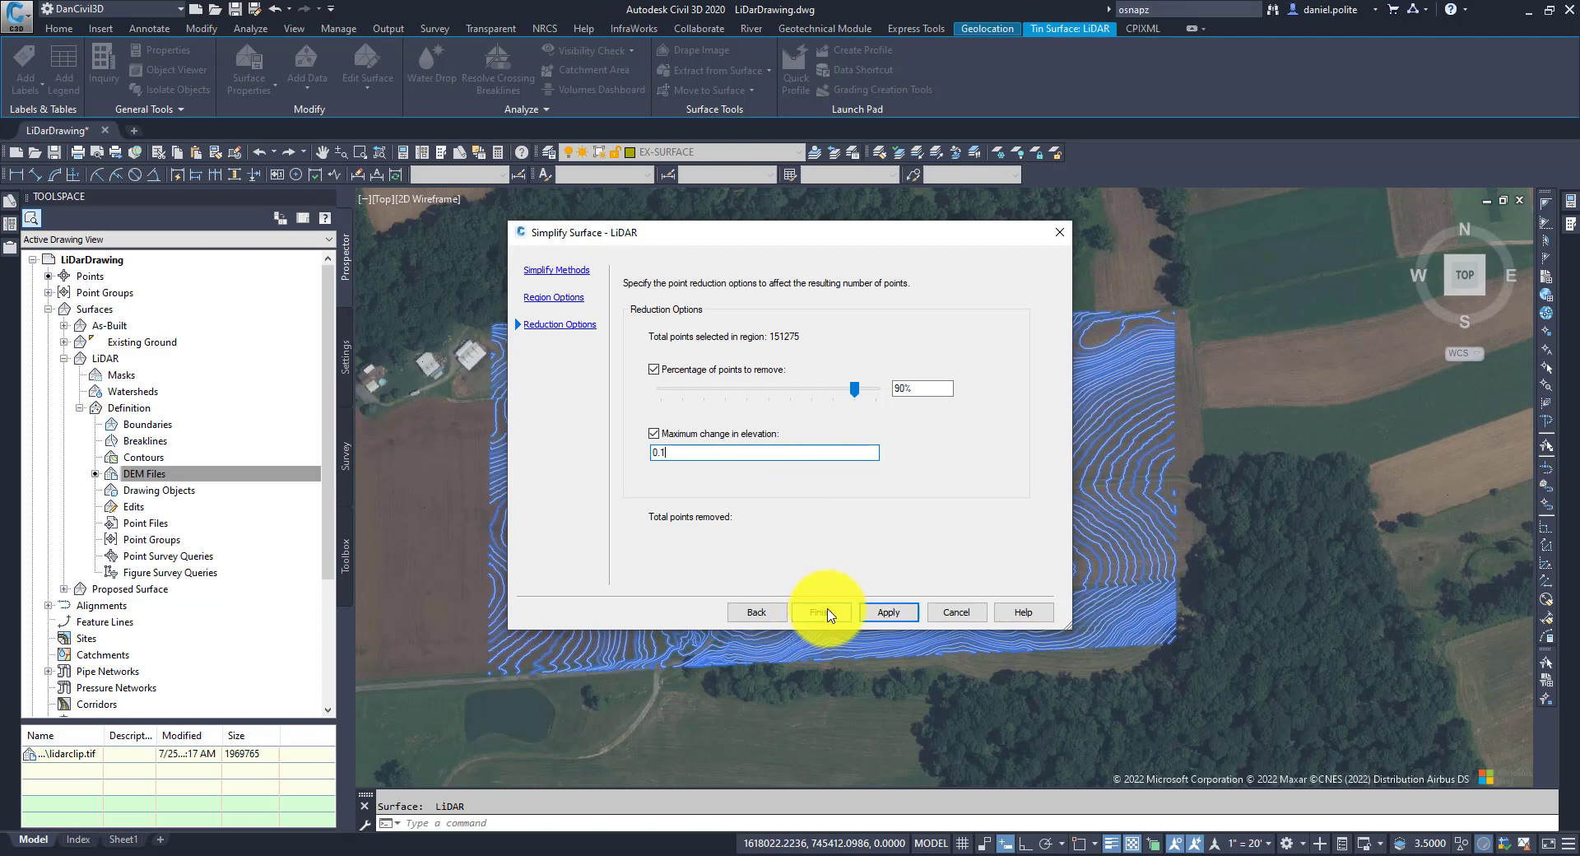
left_click(889, 613)
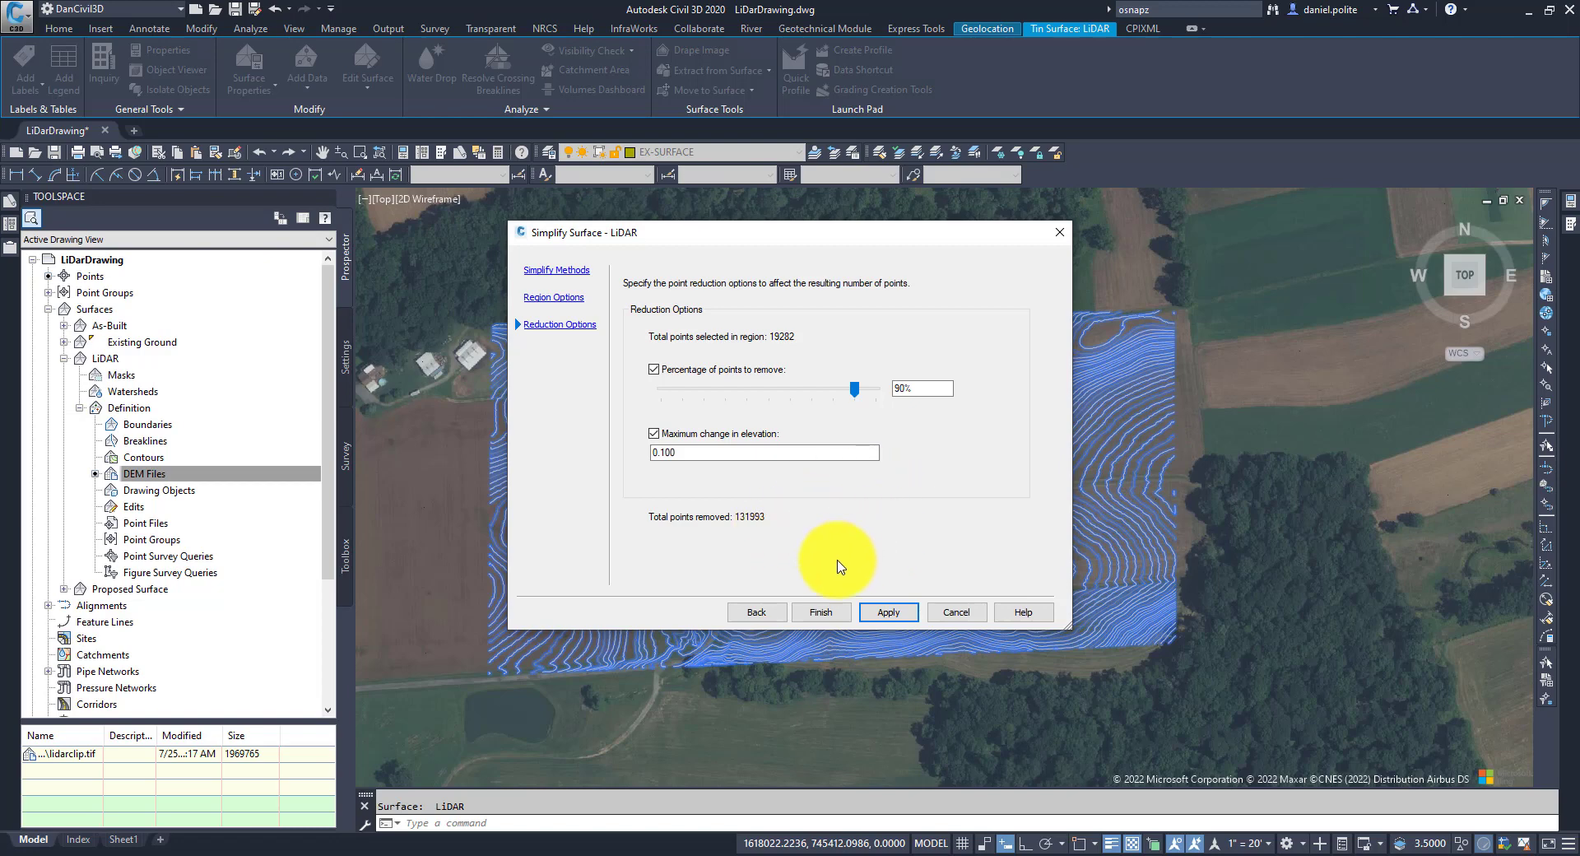
Finish the point removal simplification and inspect the simplified LiDAR contours around the farm buildings
left_click(831, 619)
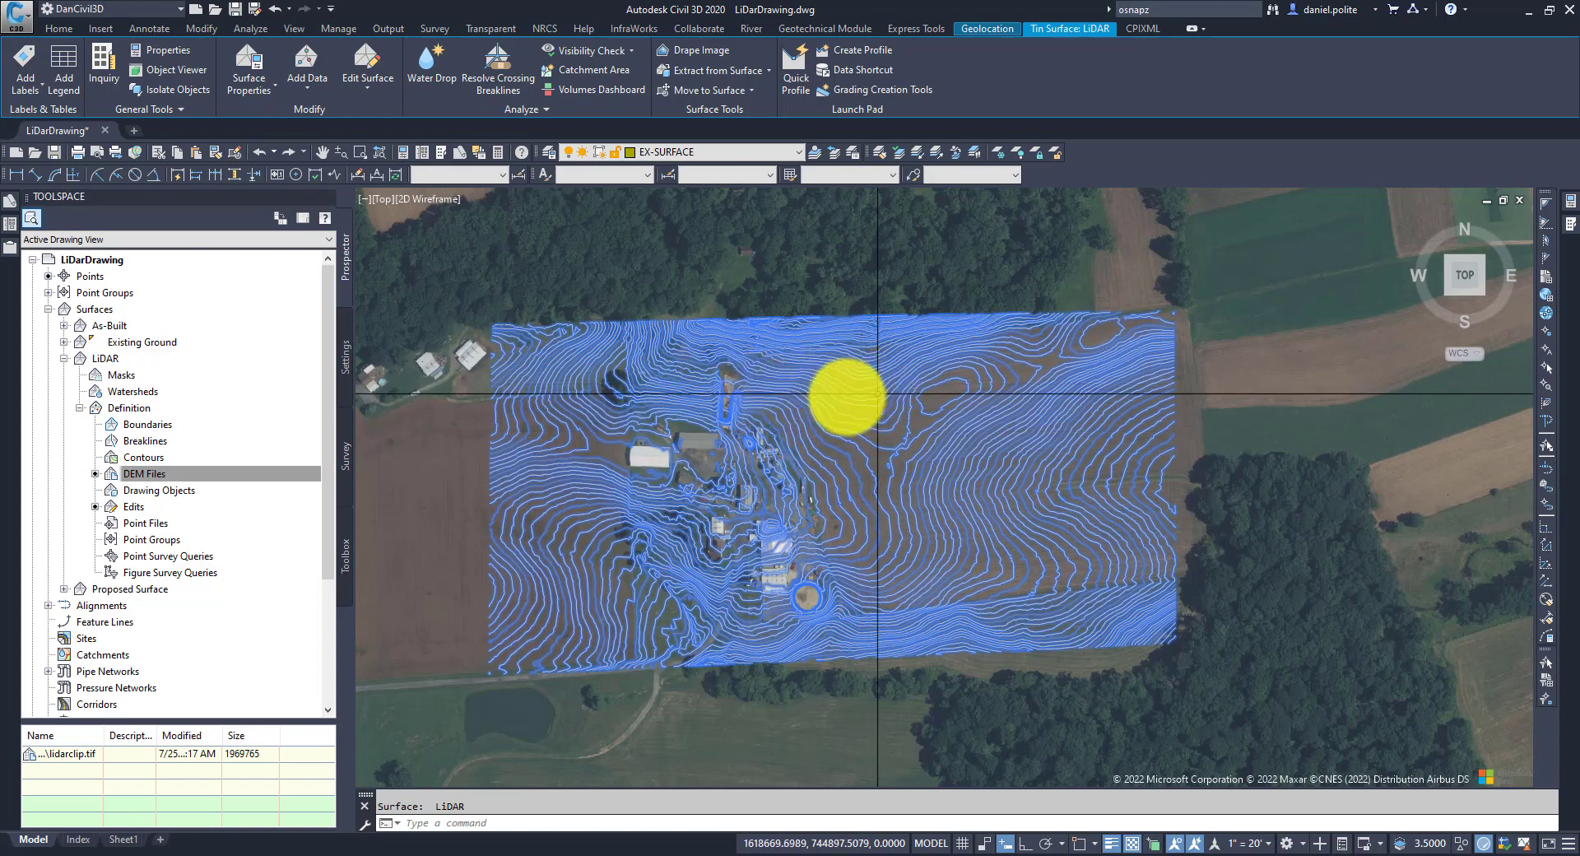
scroll(734, 374, "up", 4)
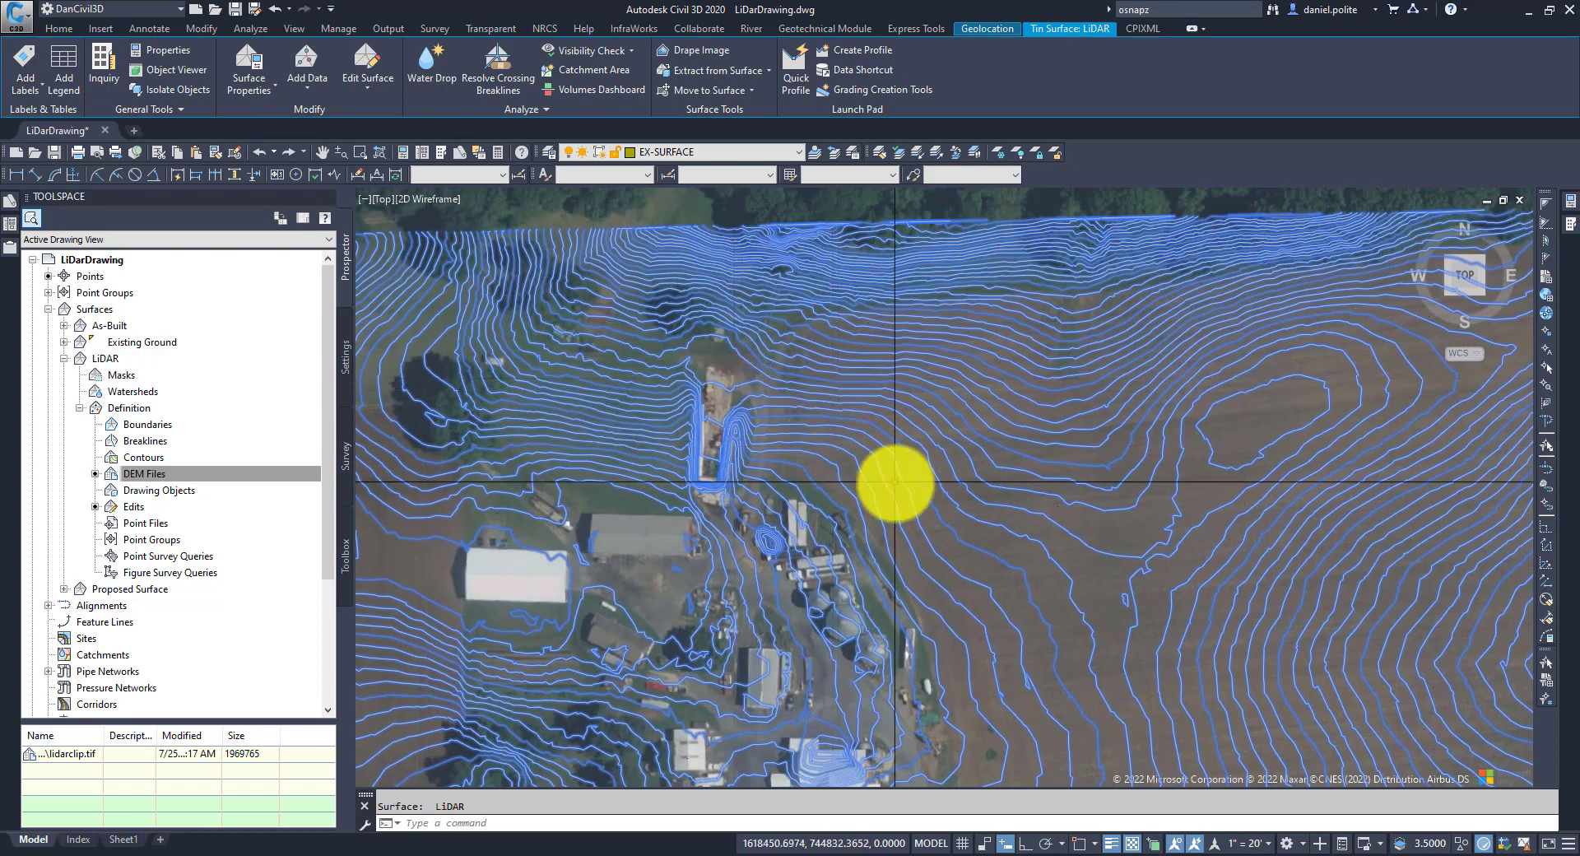
scroll(894, 483, "up", 2)
mouse_move(906, 486)
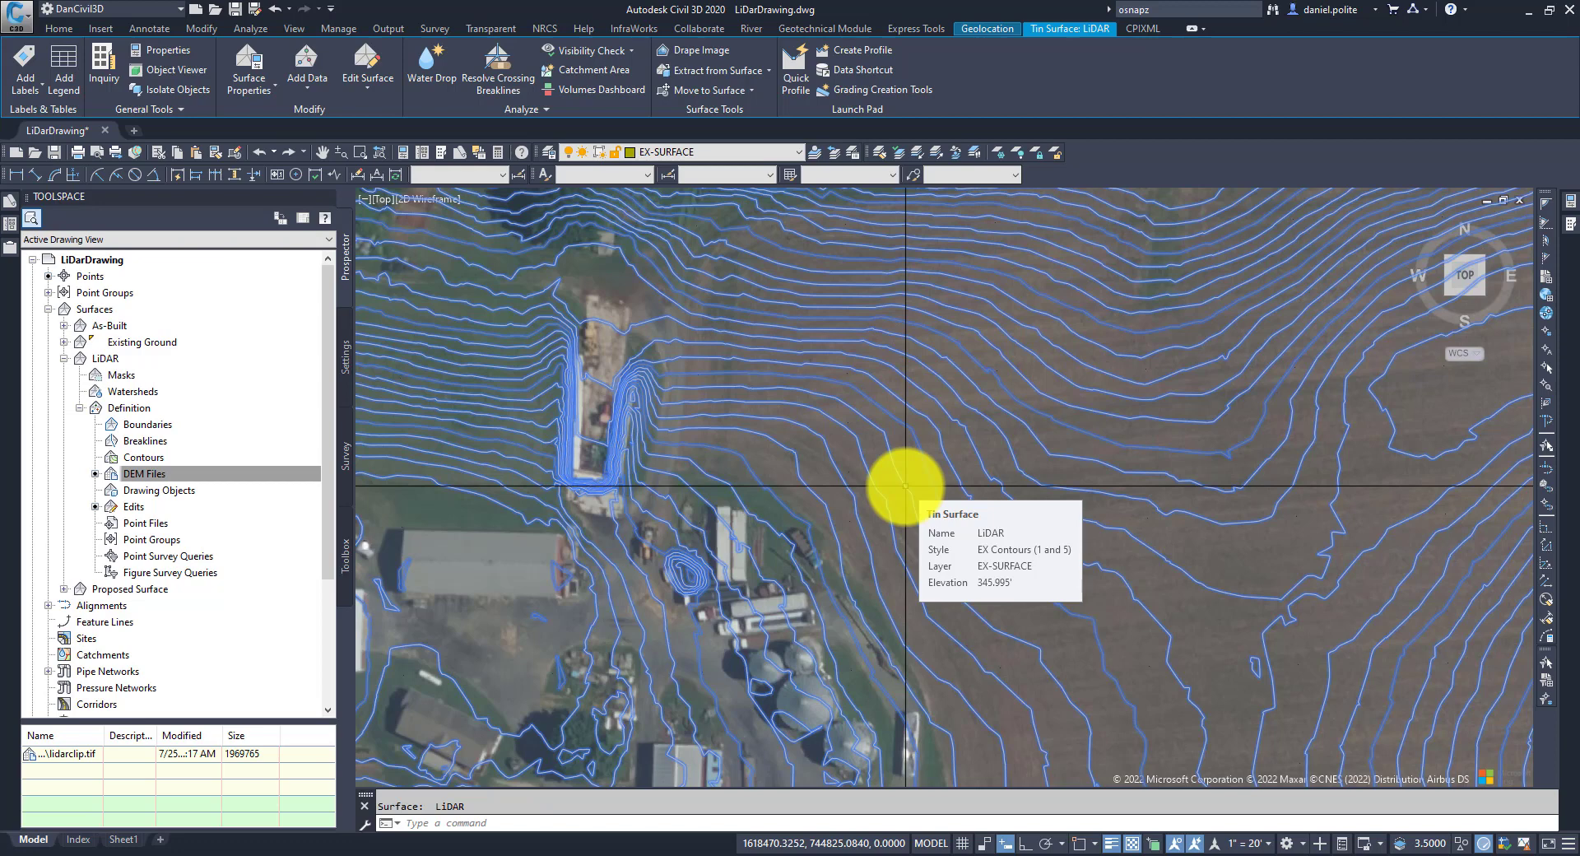
Examine the simplified LiDAR contours across the whole site, from the full surface extent down to the farmstead
scroll(906, 485, "down", 5)
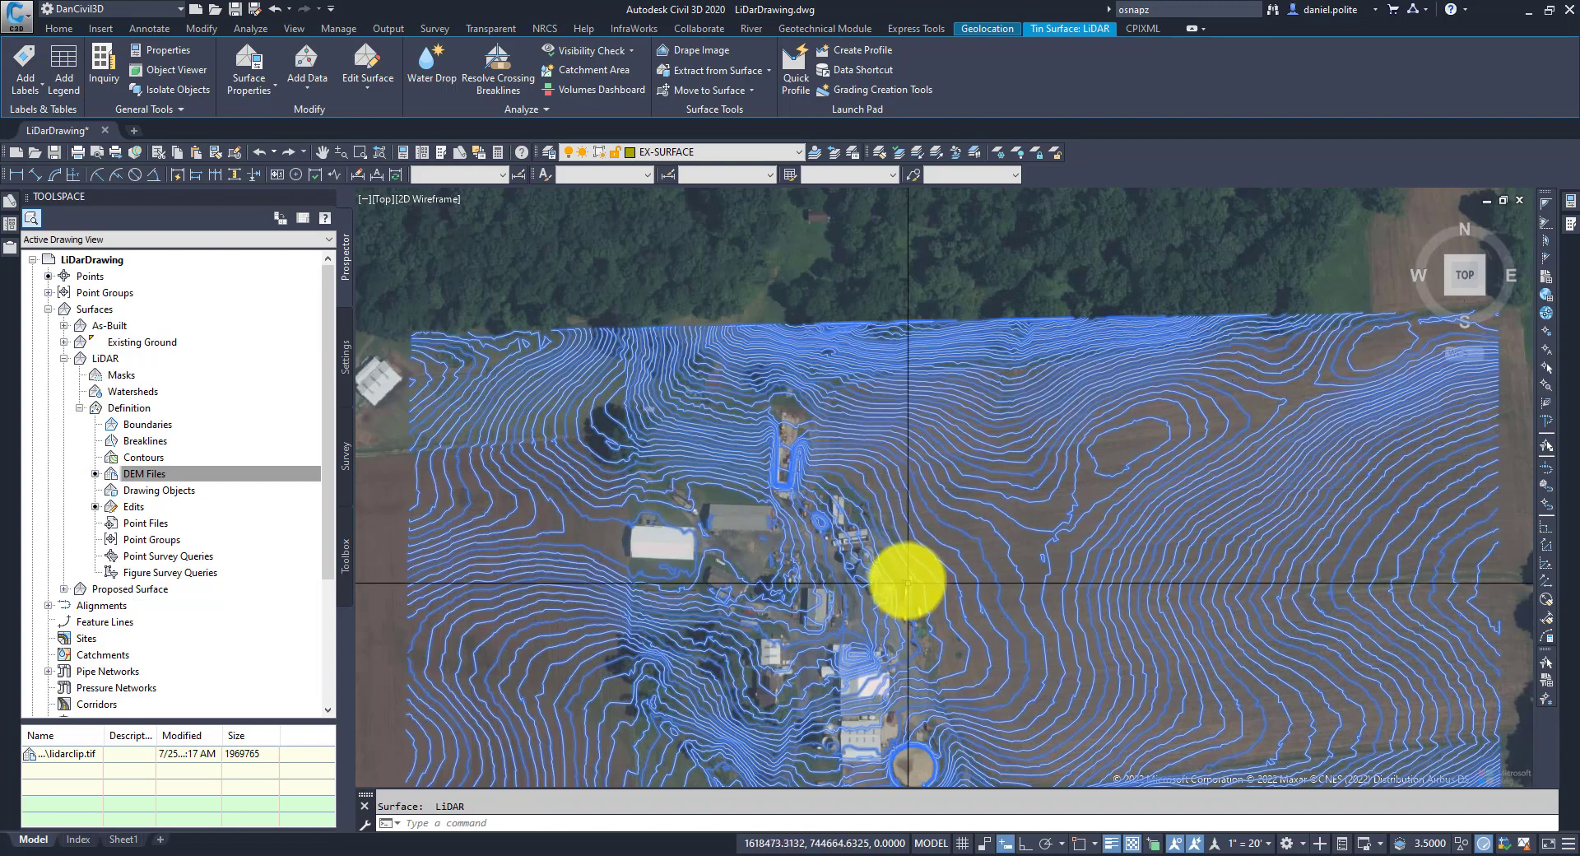
scroll(854, 446, "up", 1)
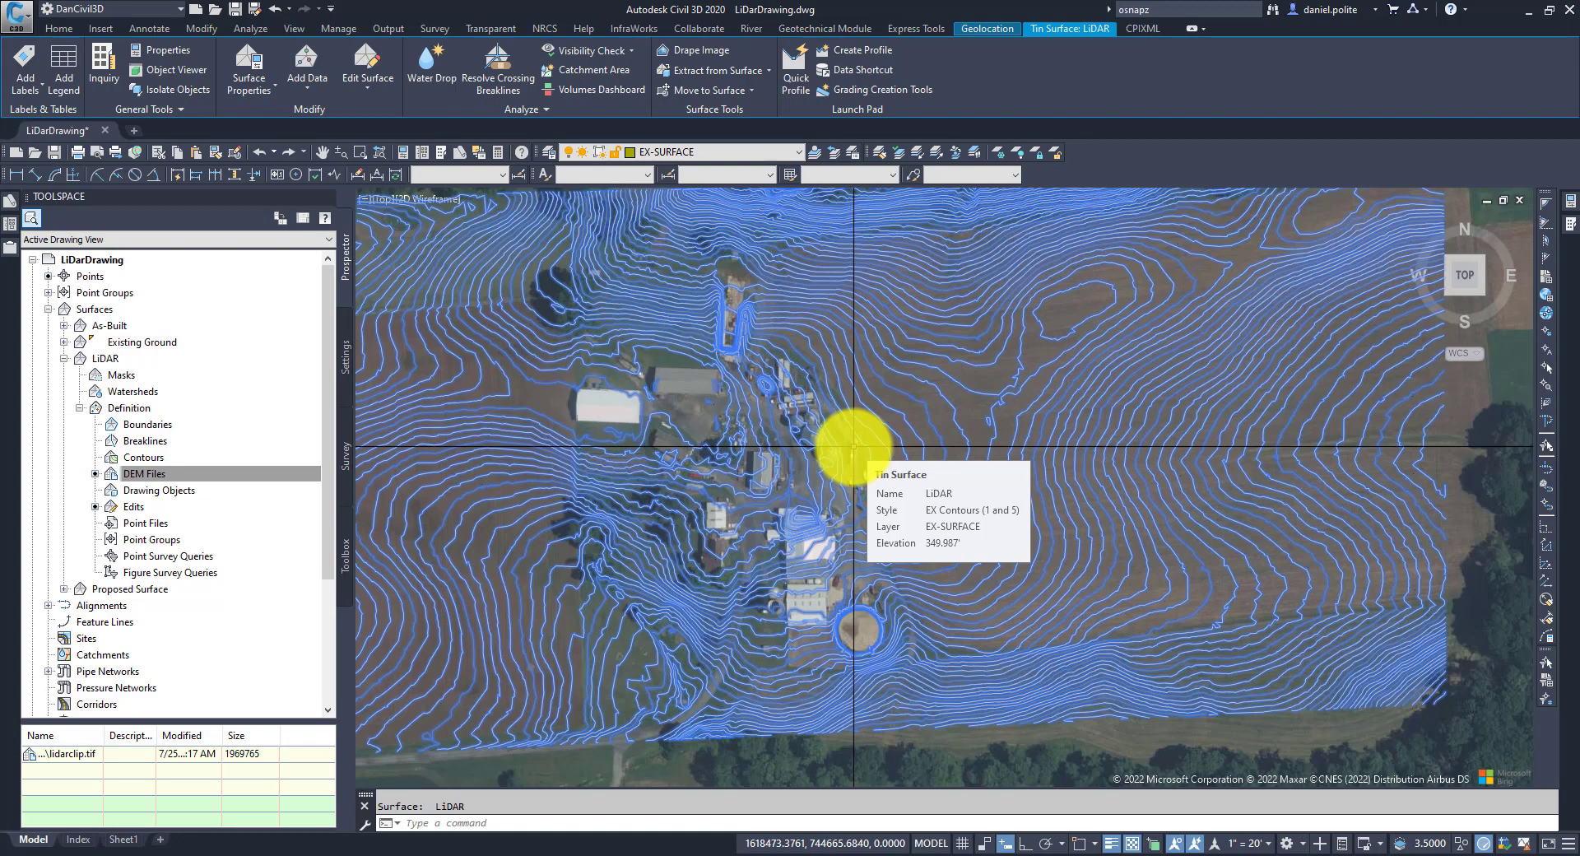
scroll(856, 453, "down", 2)
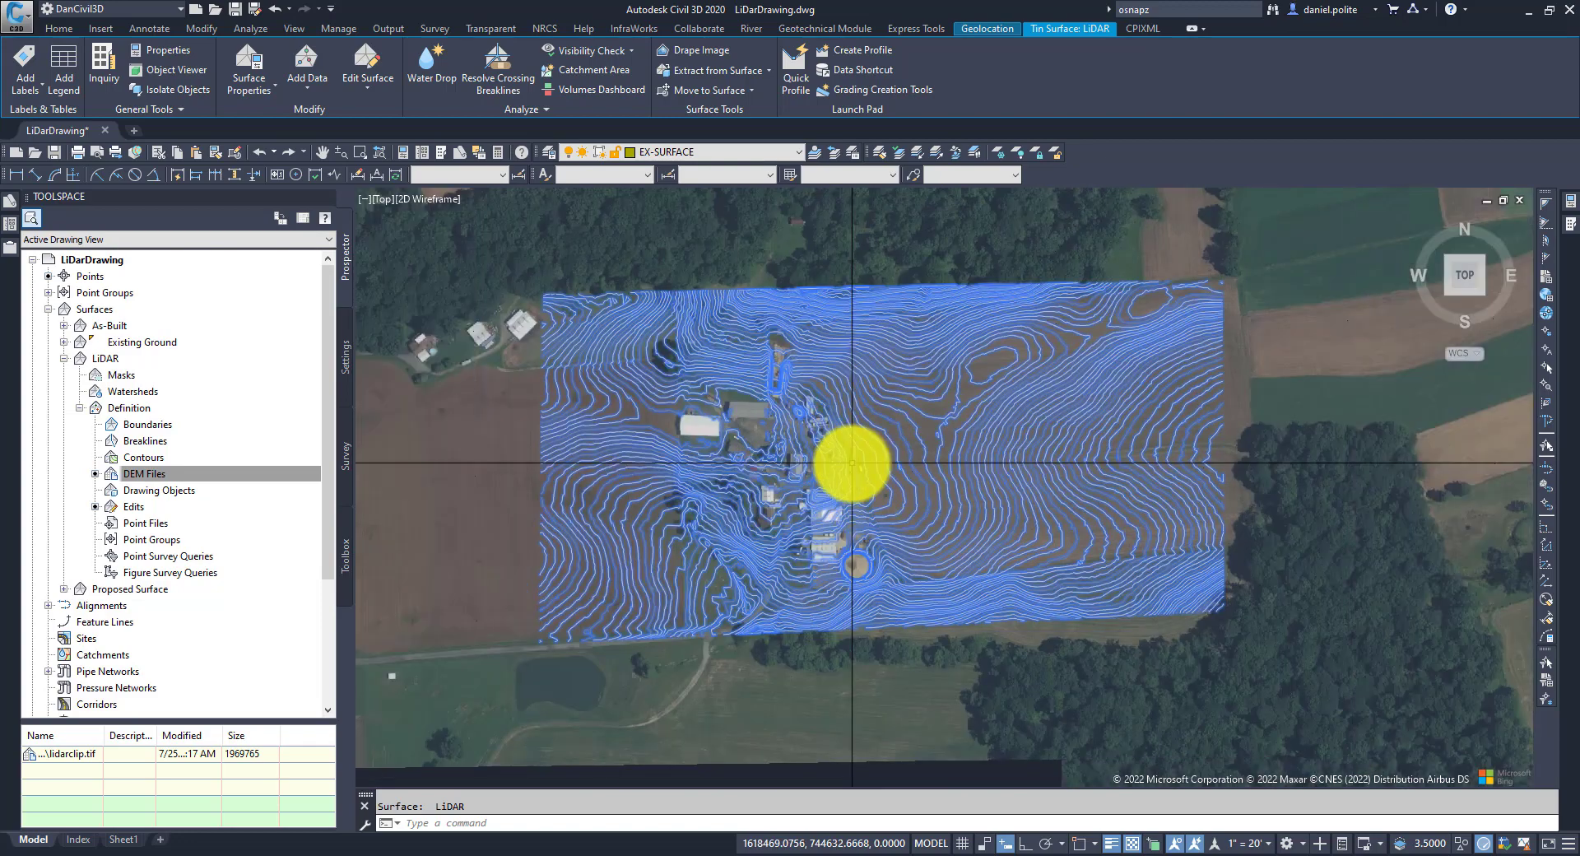
scroll(896, 366, "down", 2)
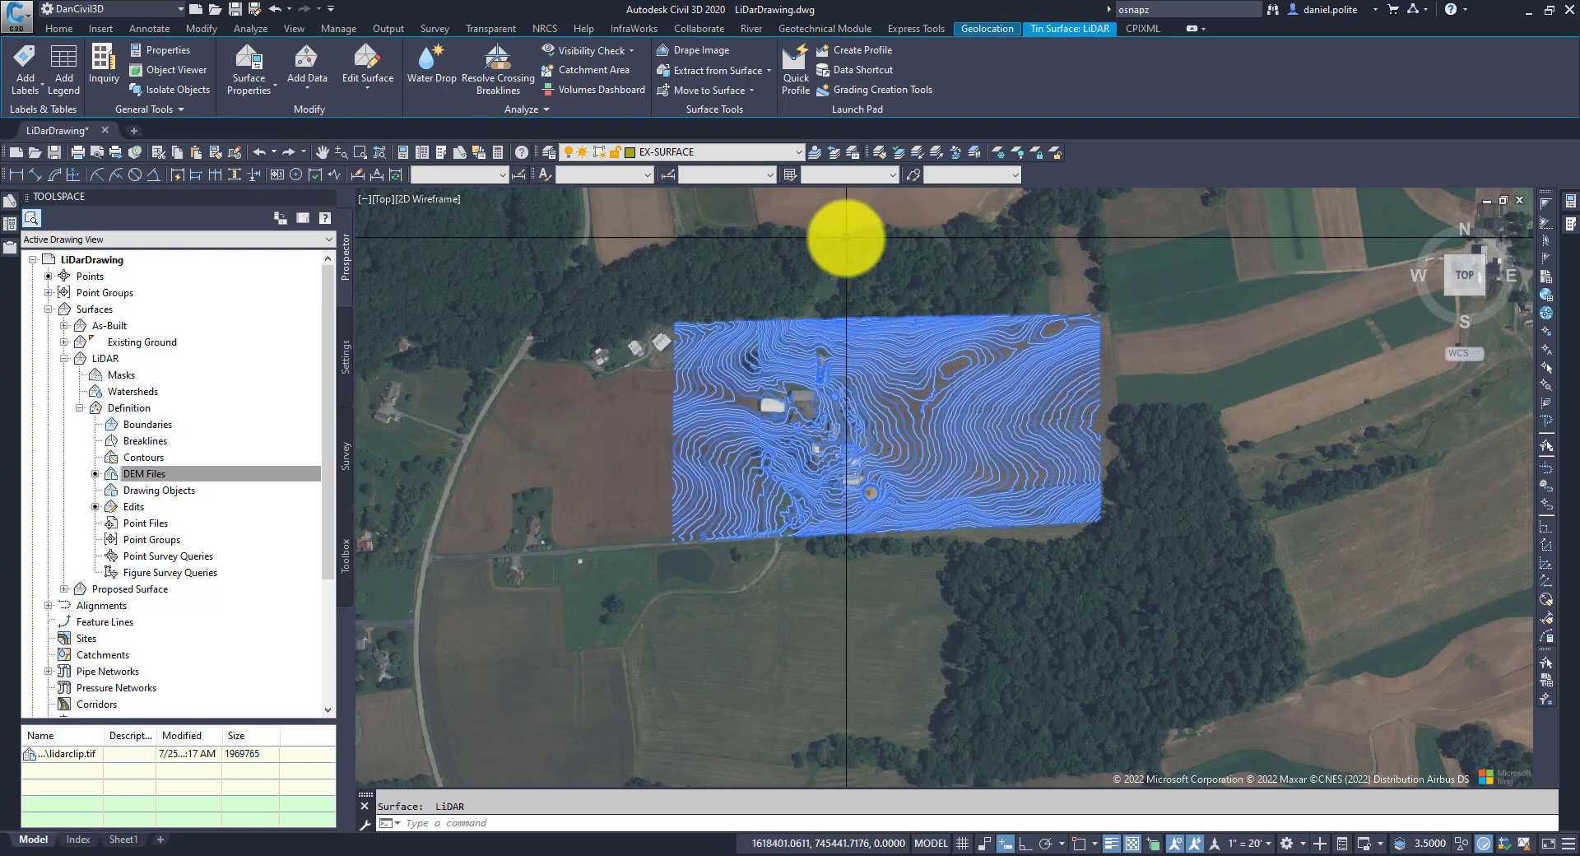
scroll(911, 363, "up", 2)
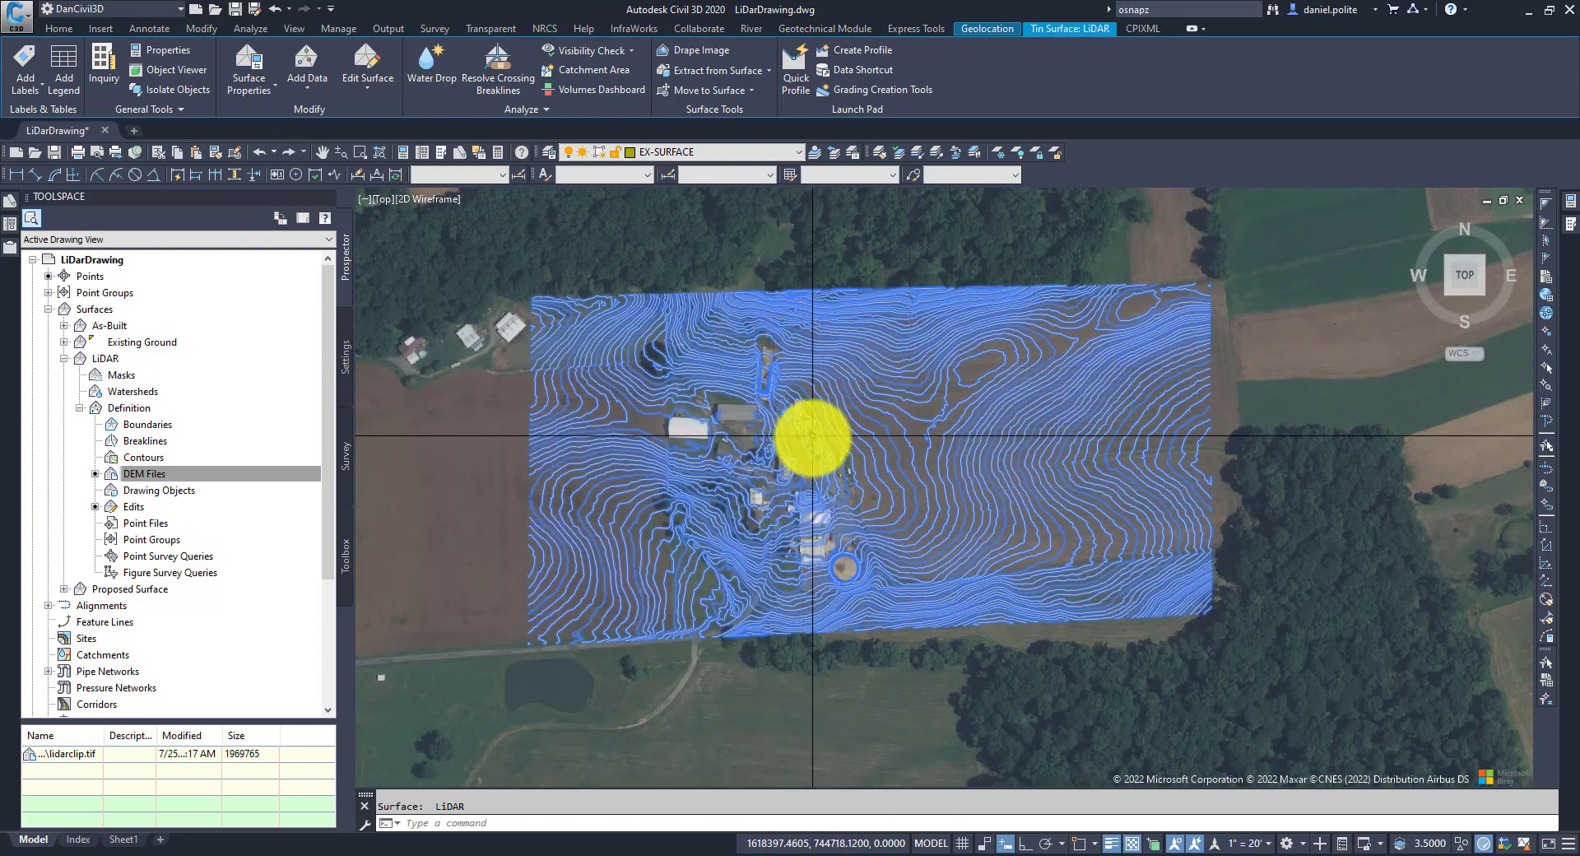
scroll(819, 442, "up", 2)
scroll(819, 441, "up", 2)
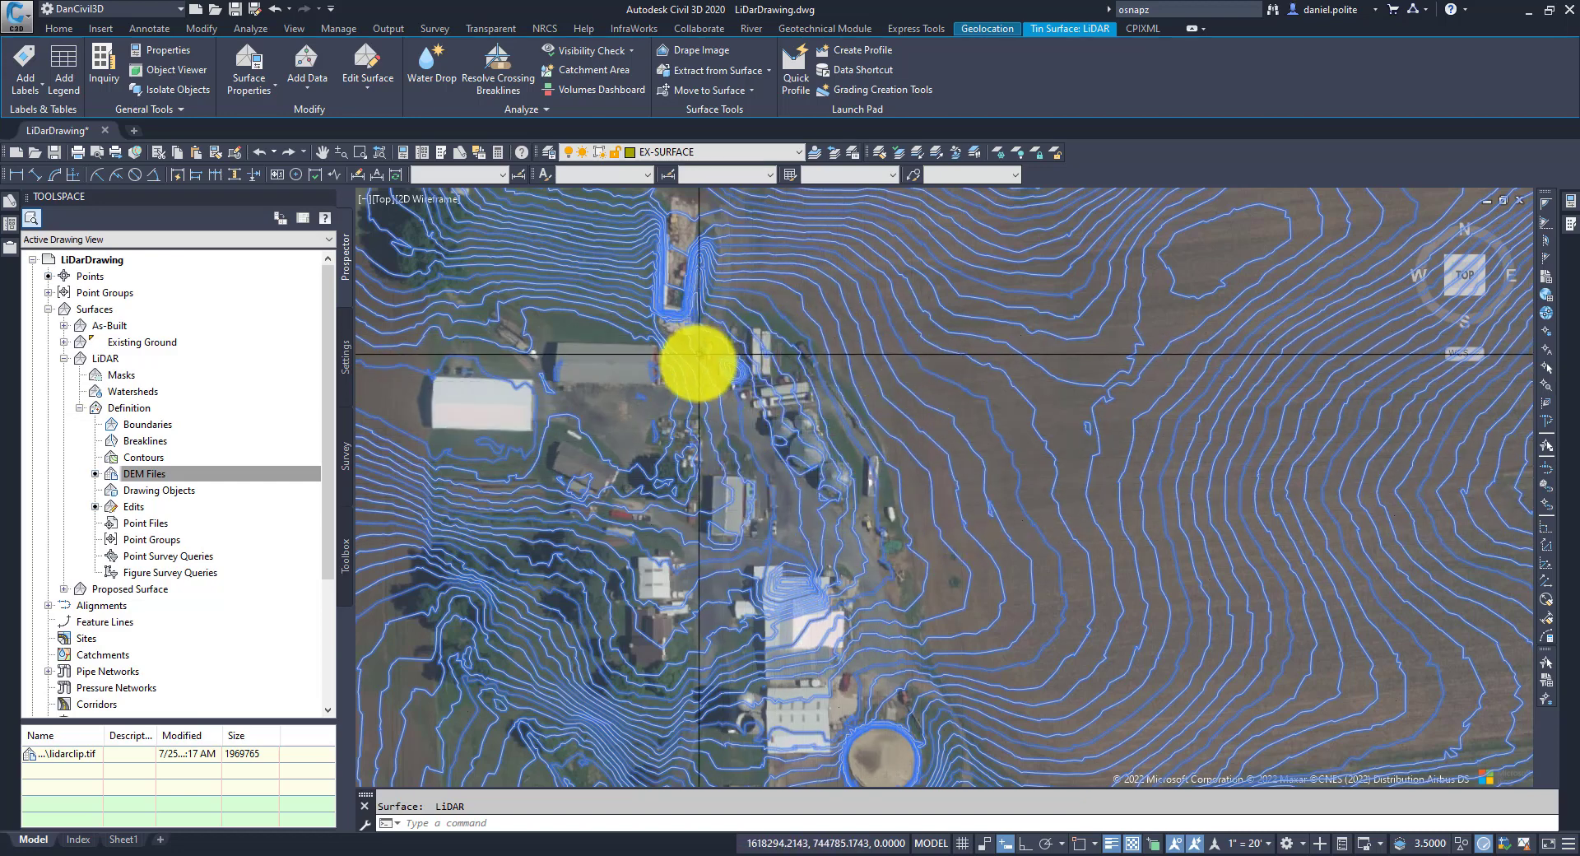
mouse_move(840, 476)
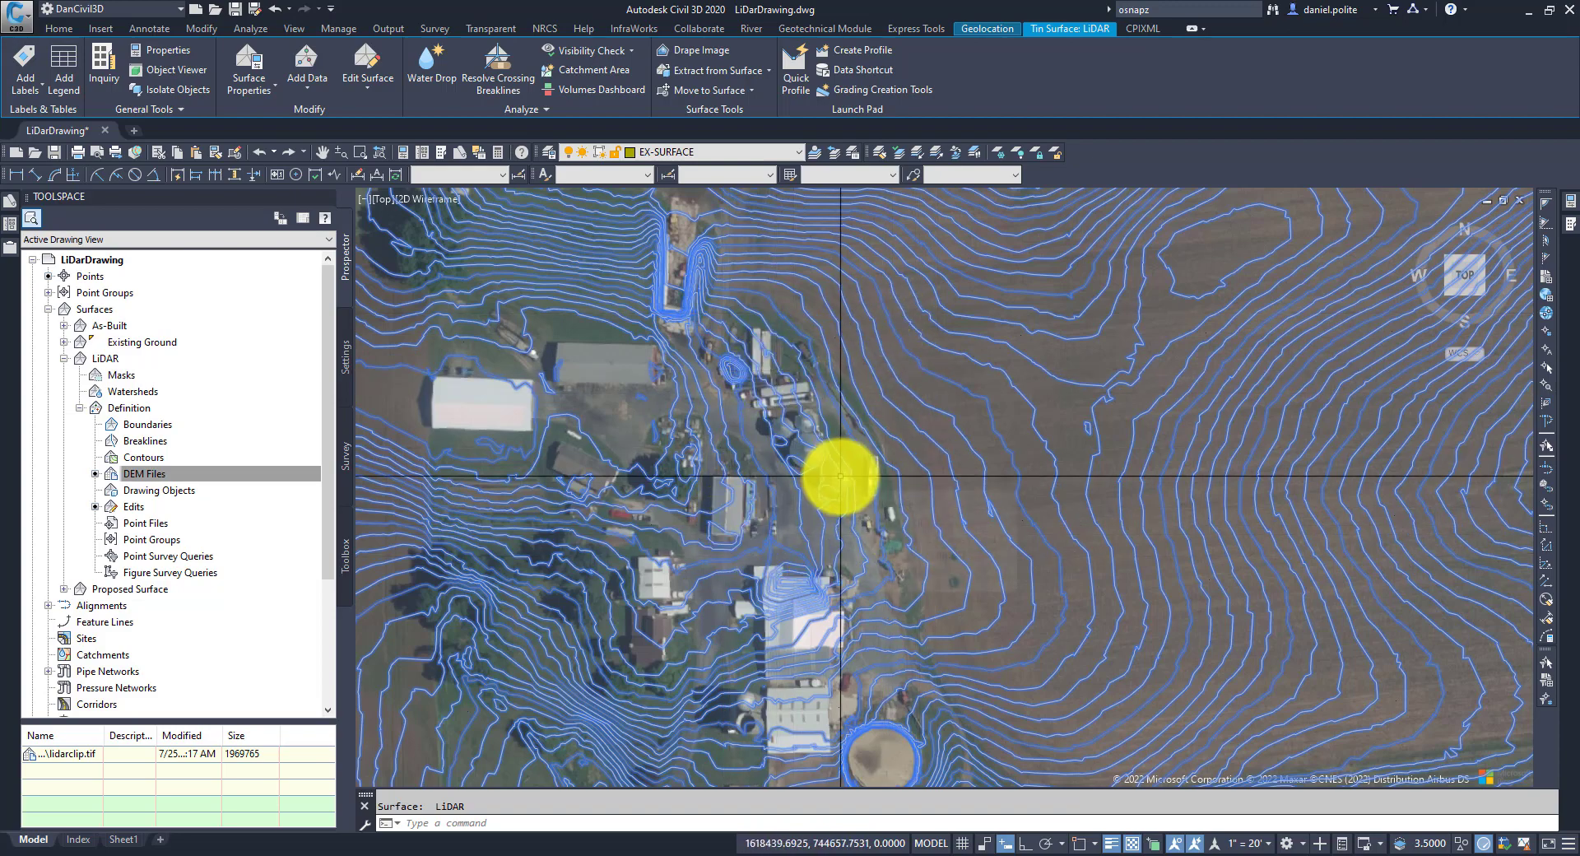
scroll(840, 476, "down", 3)
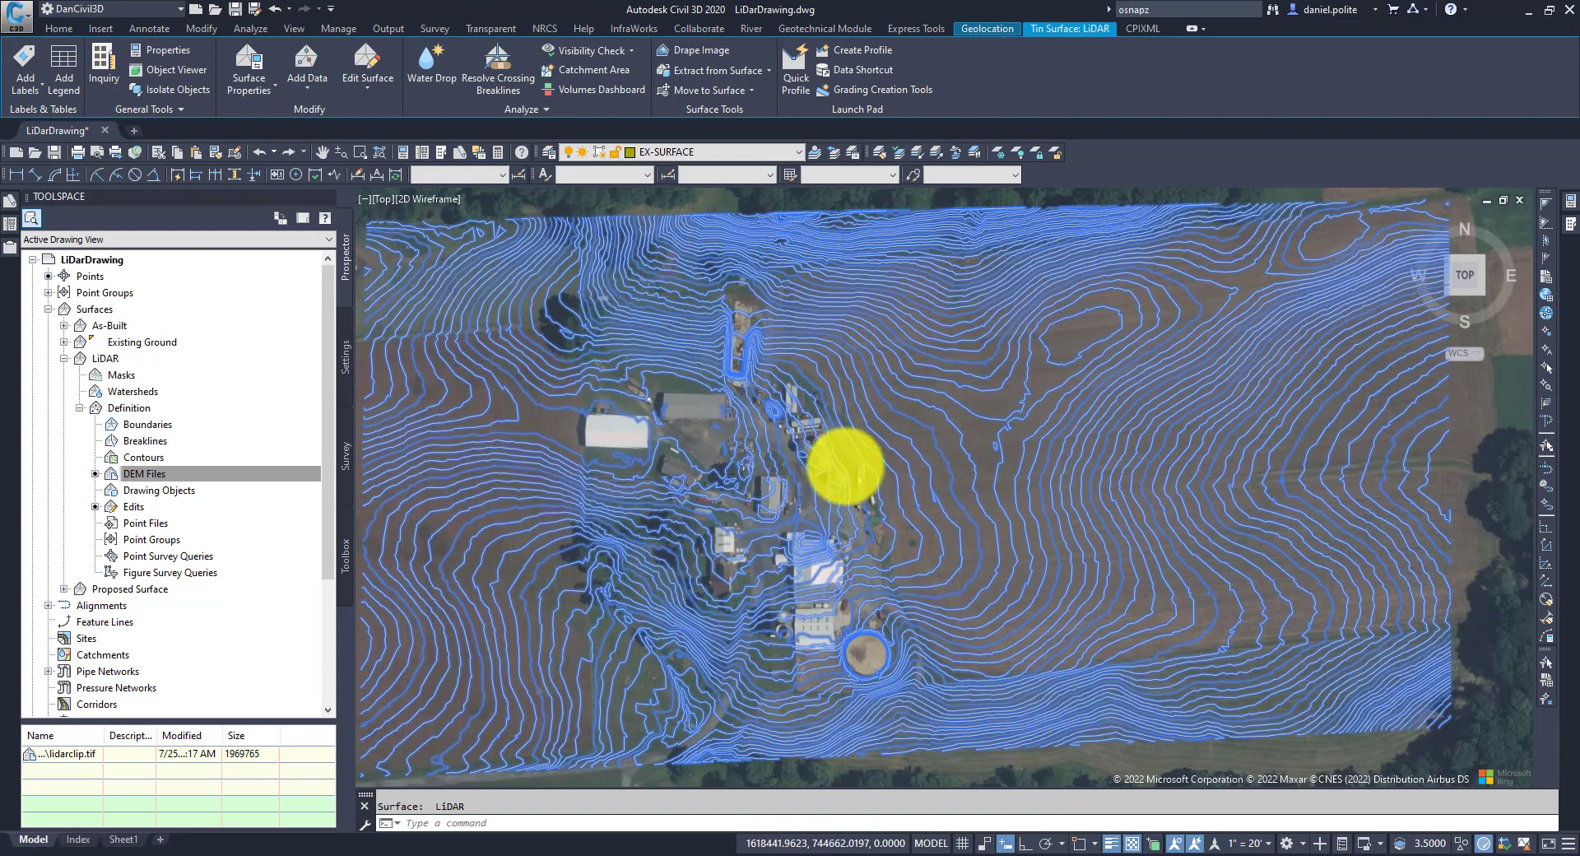
scroll(829, 416, "down", 2)
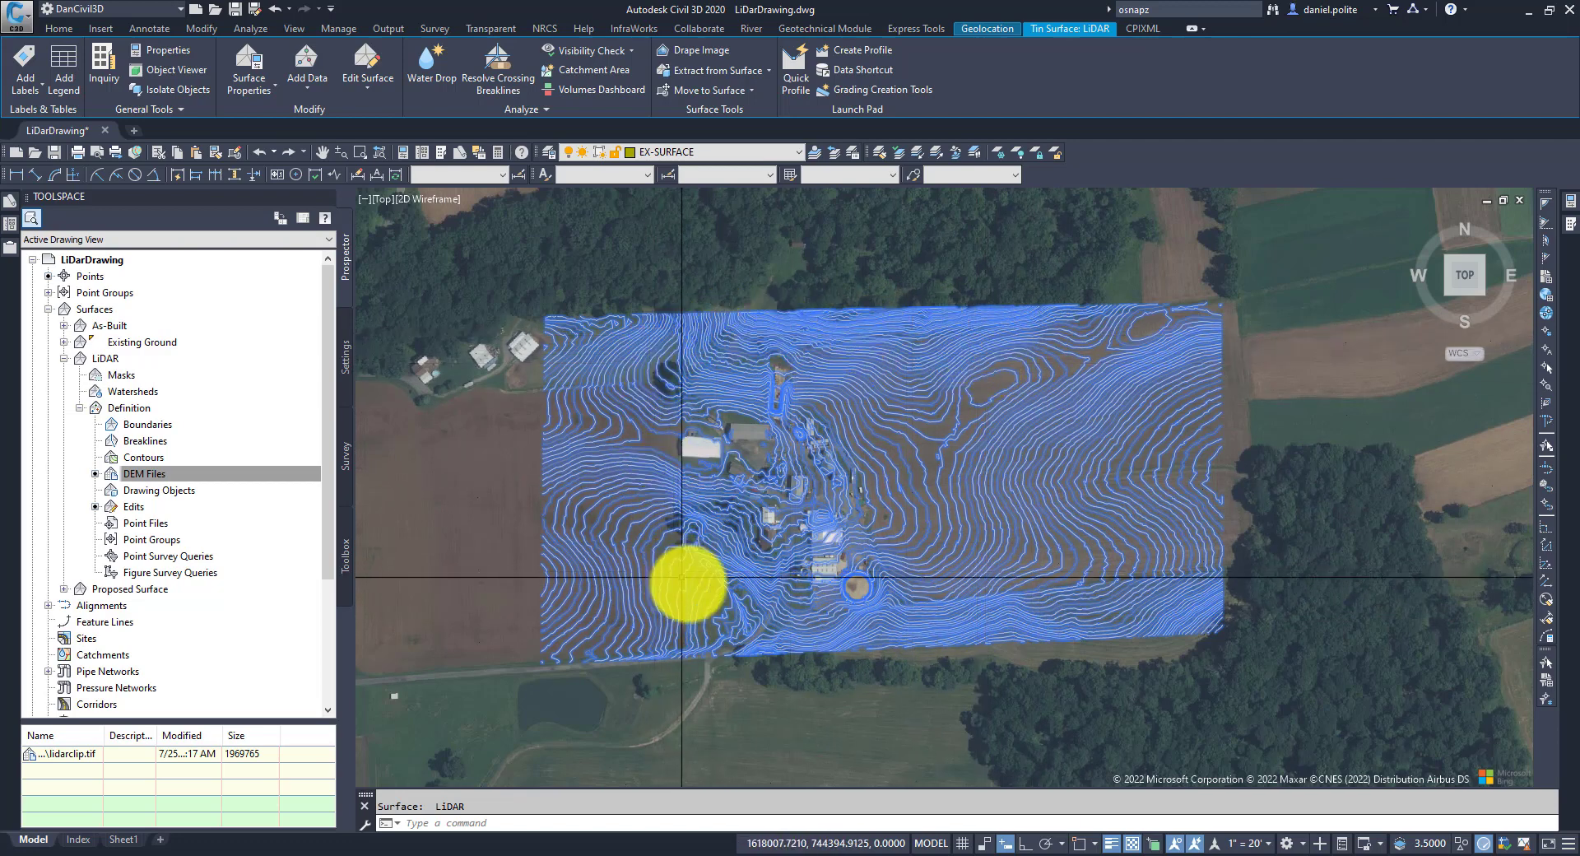
scroll(814, 428, "up", 2)
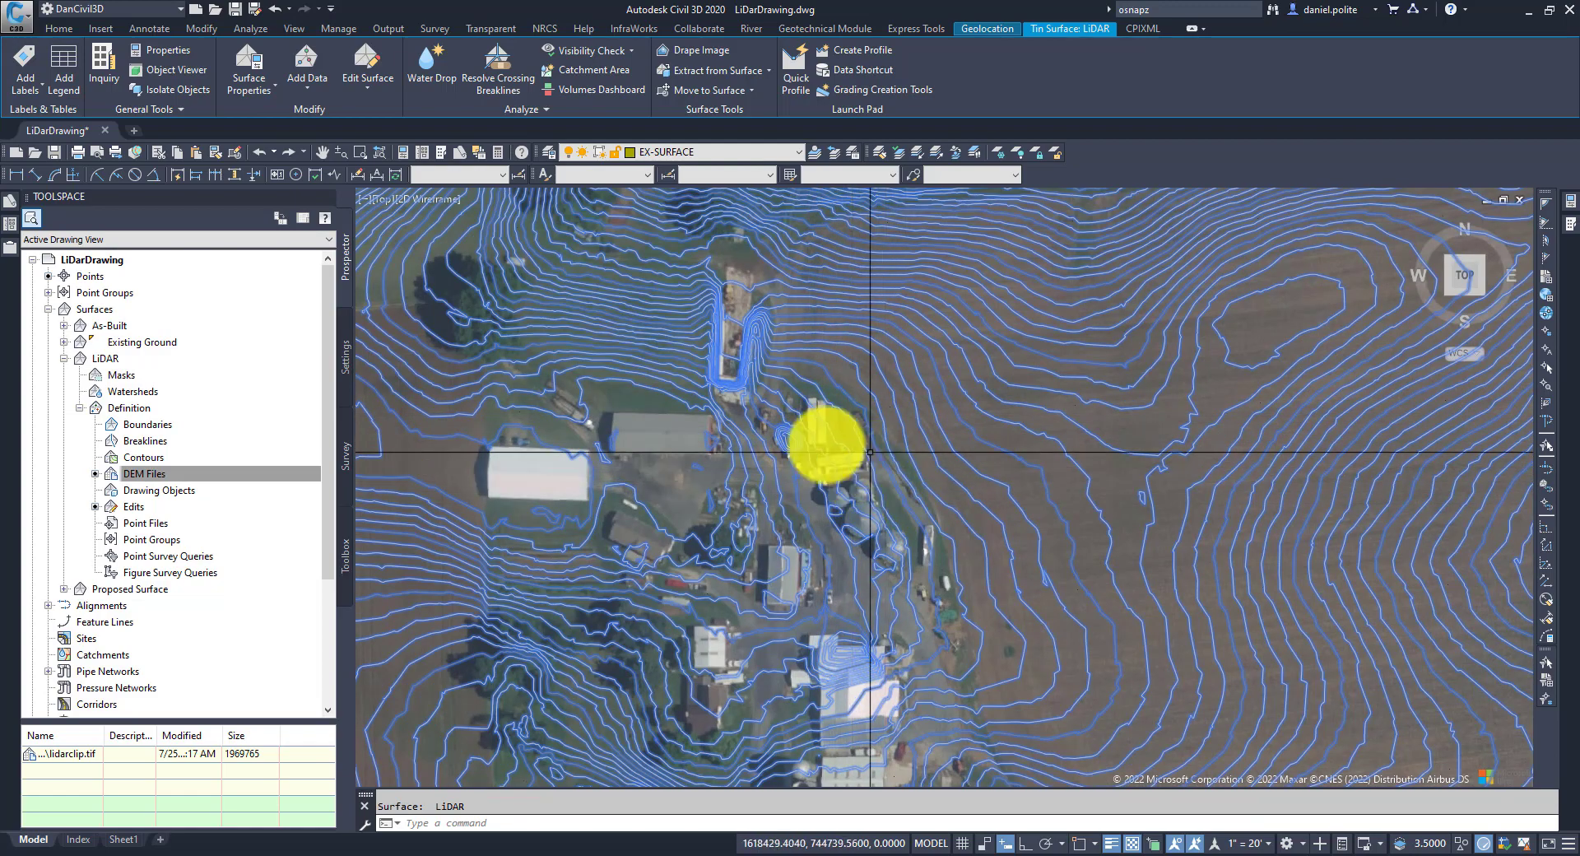
scroll(855, 509, "down", 2)
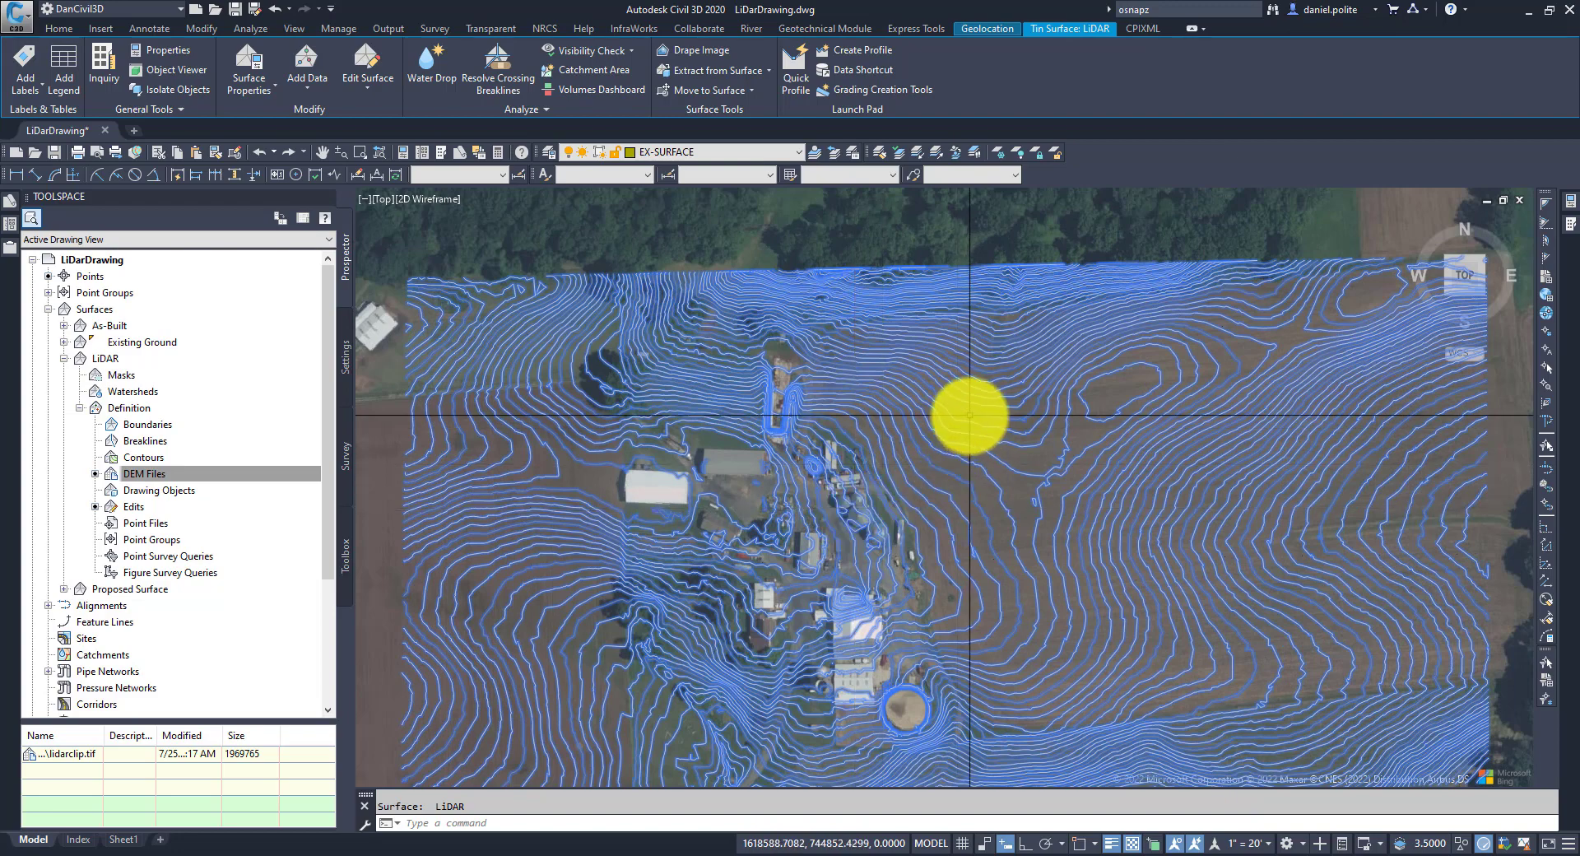
scroll(970, 416, "down", 2)
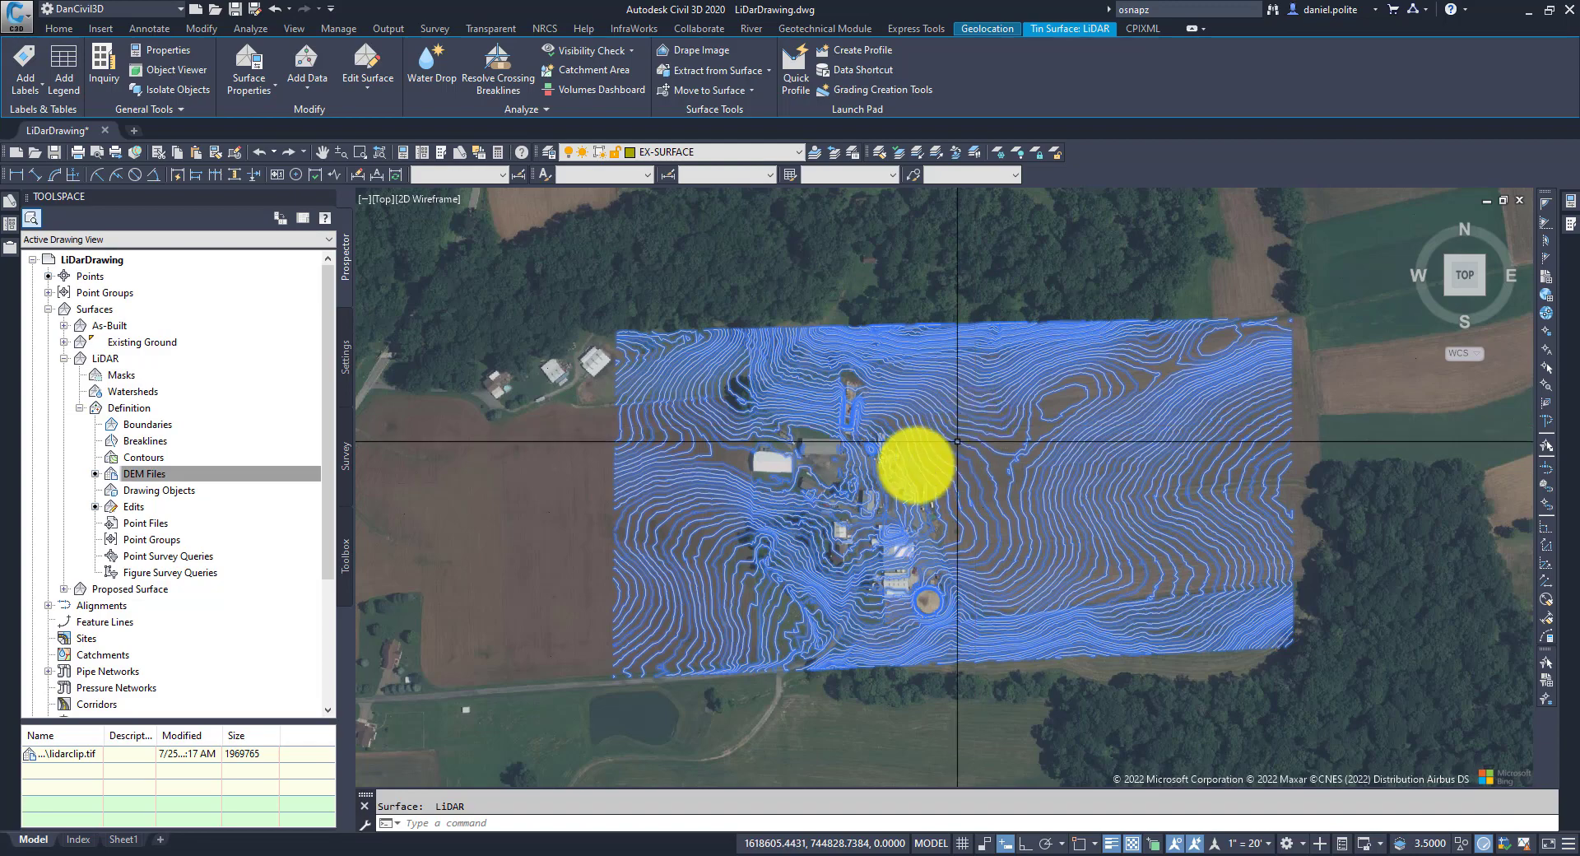
scroll(679, 436, "up", 2)
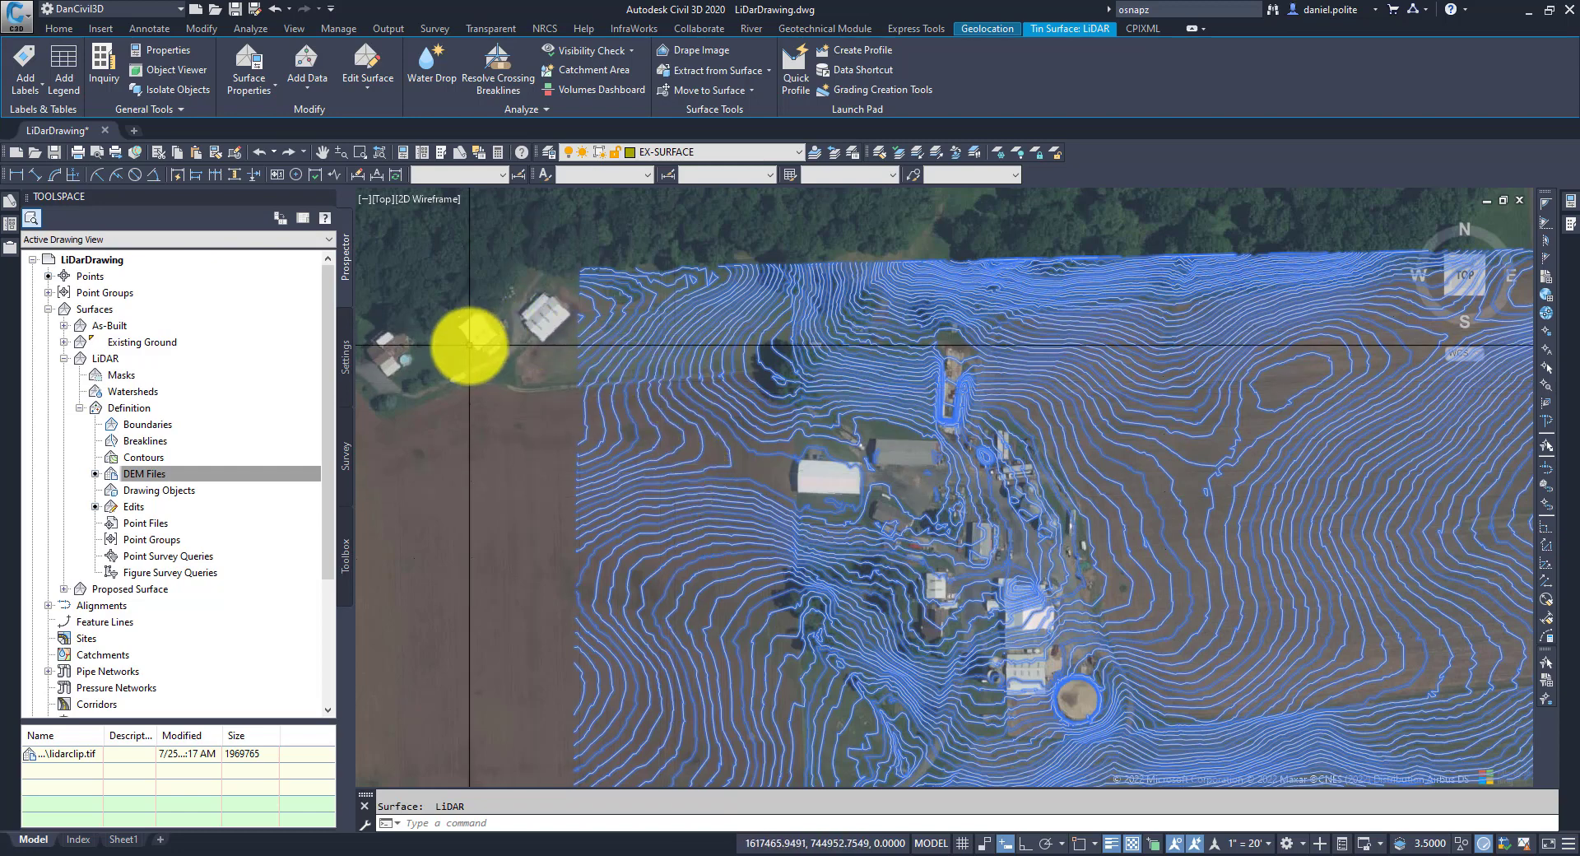
key("alt+Tab")
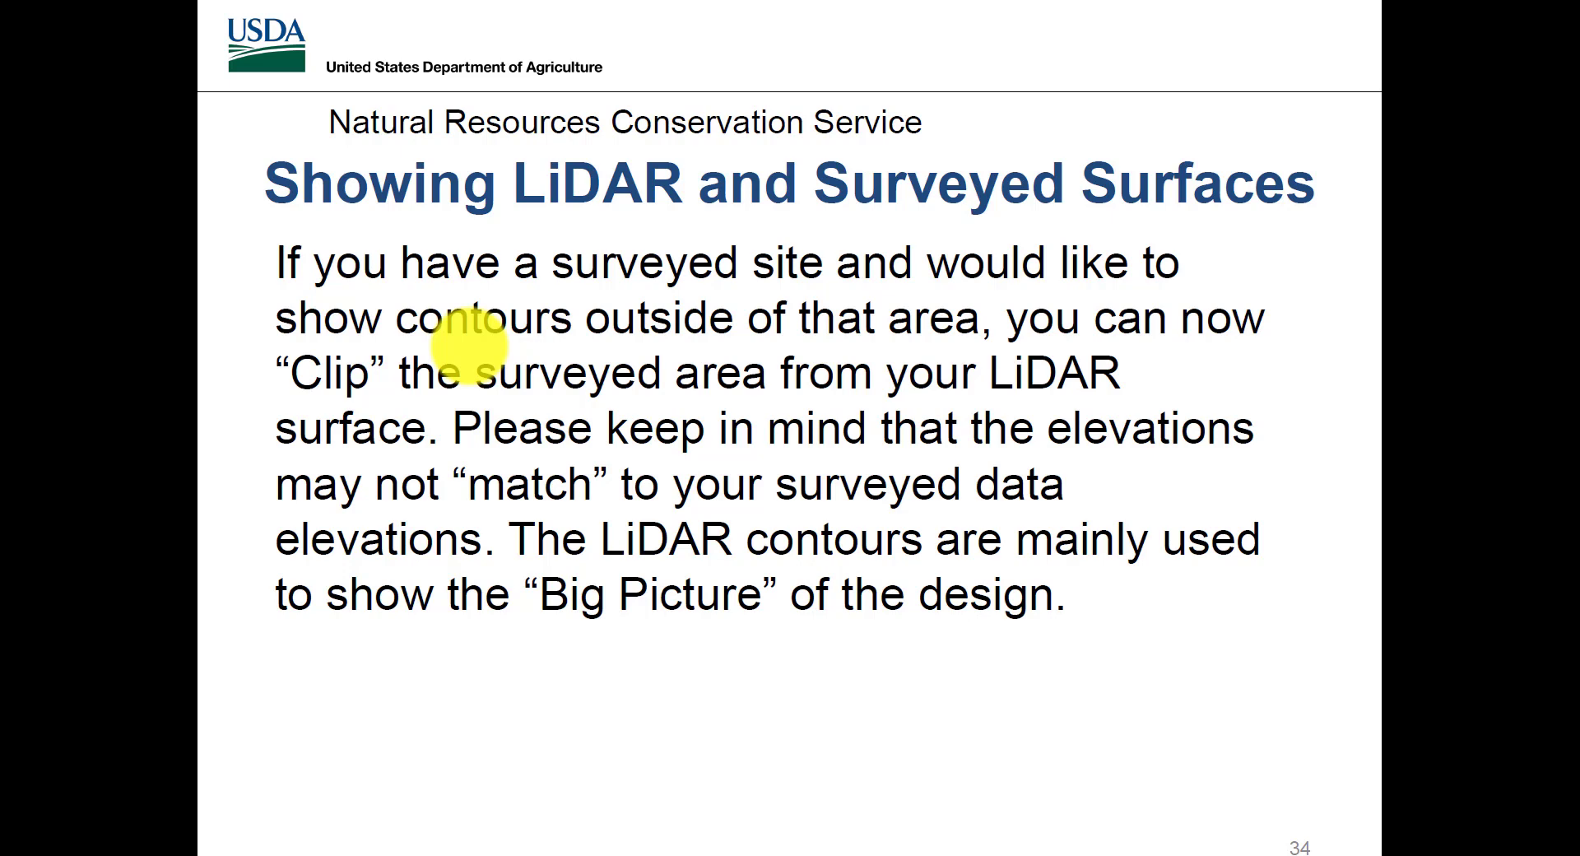
key("Right")
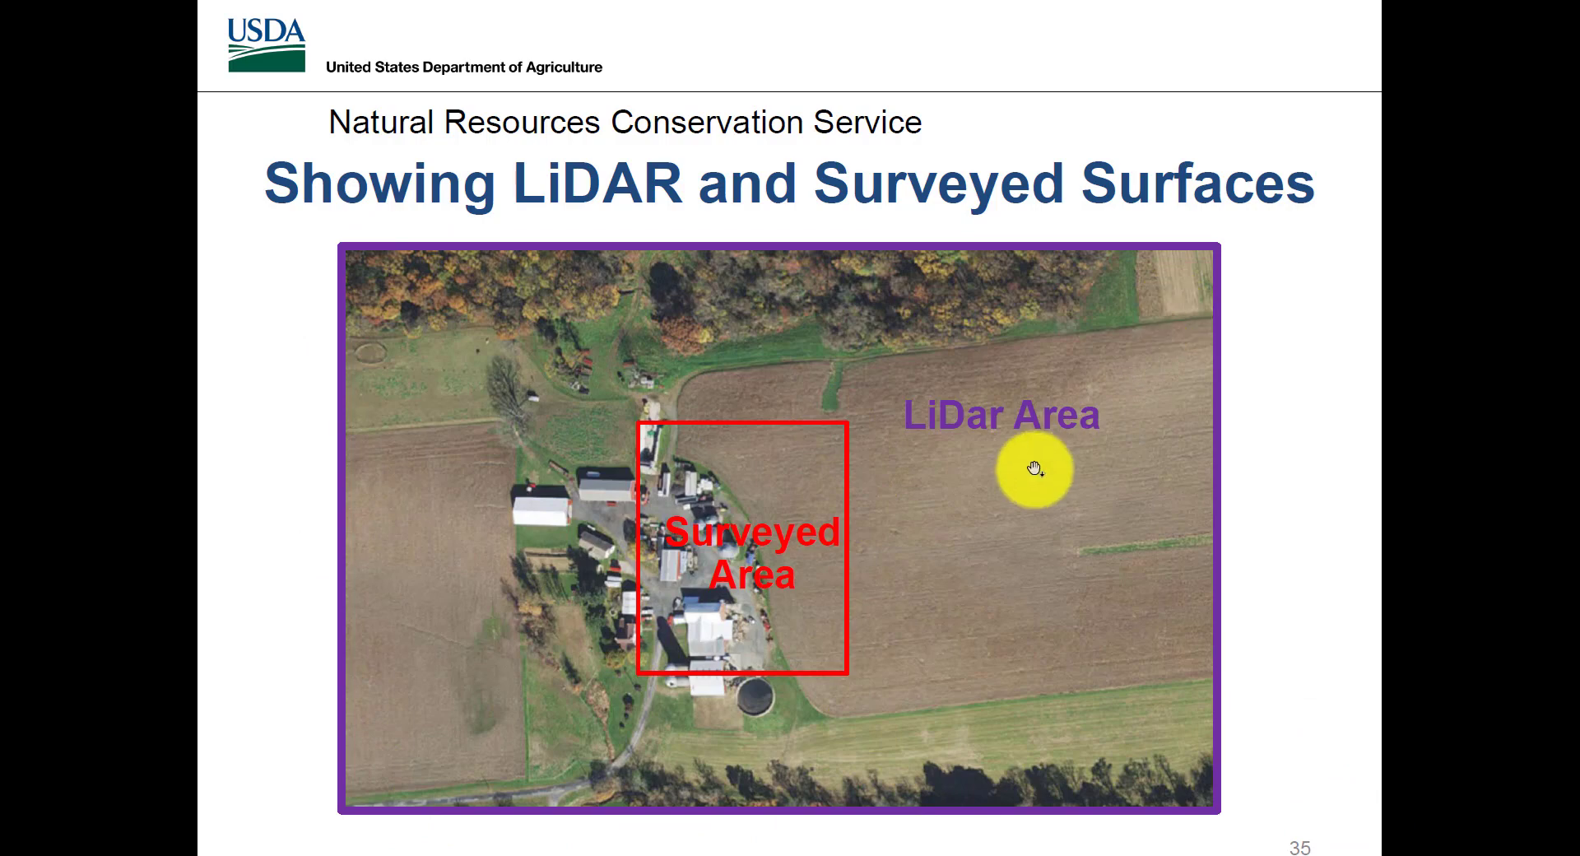
left_click(904, 456)
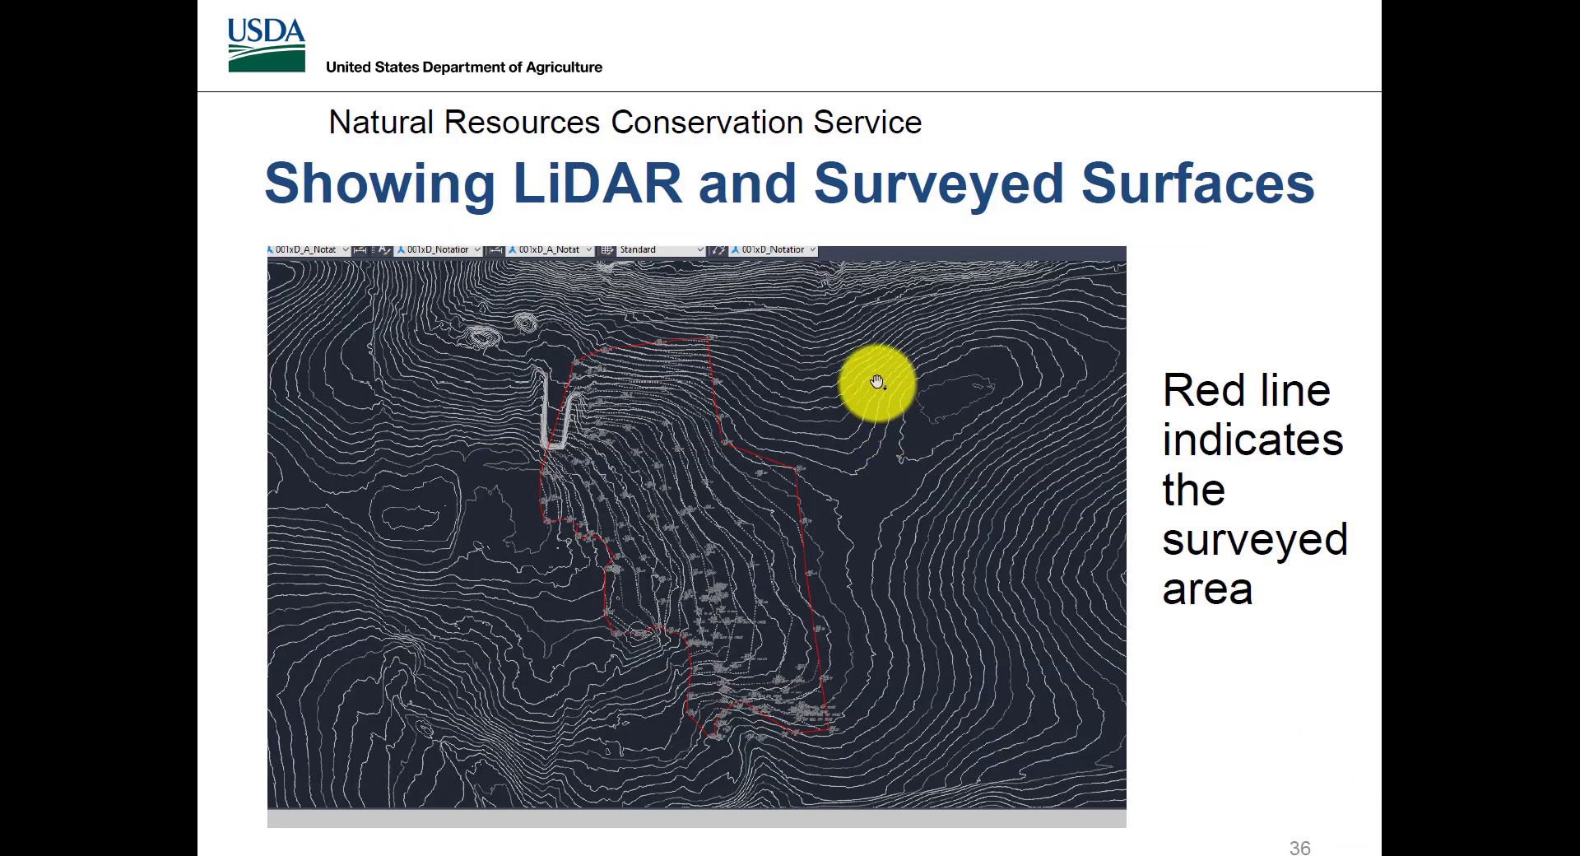
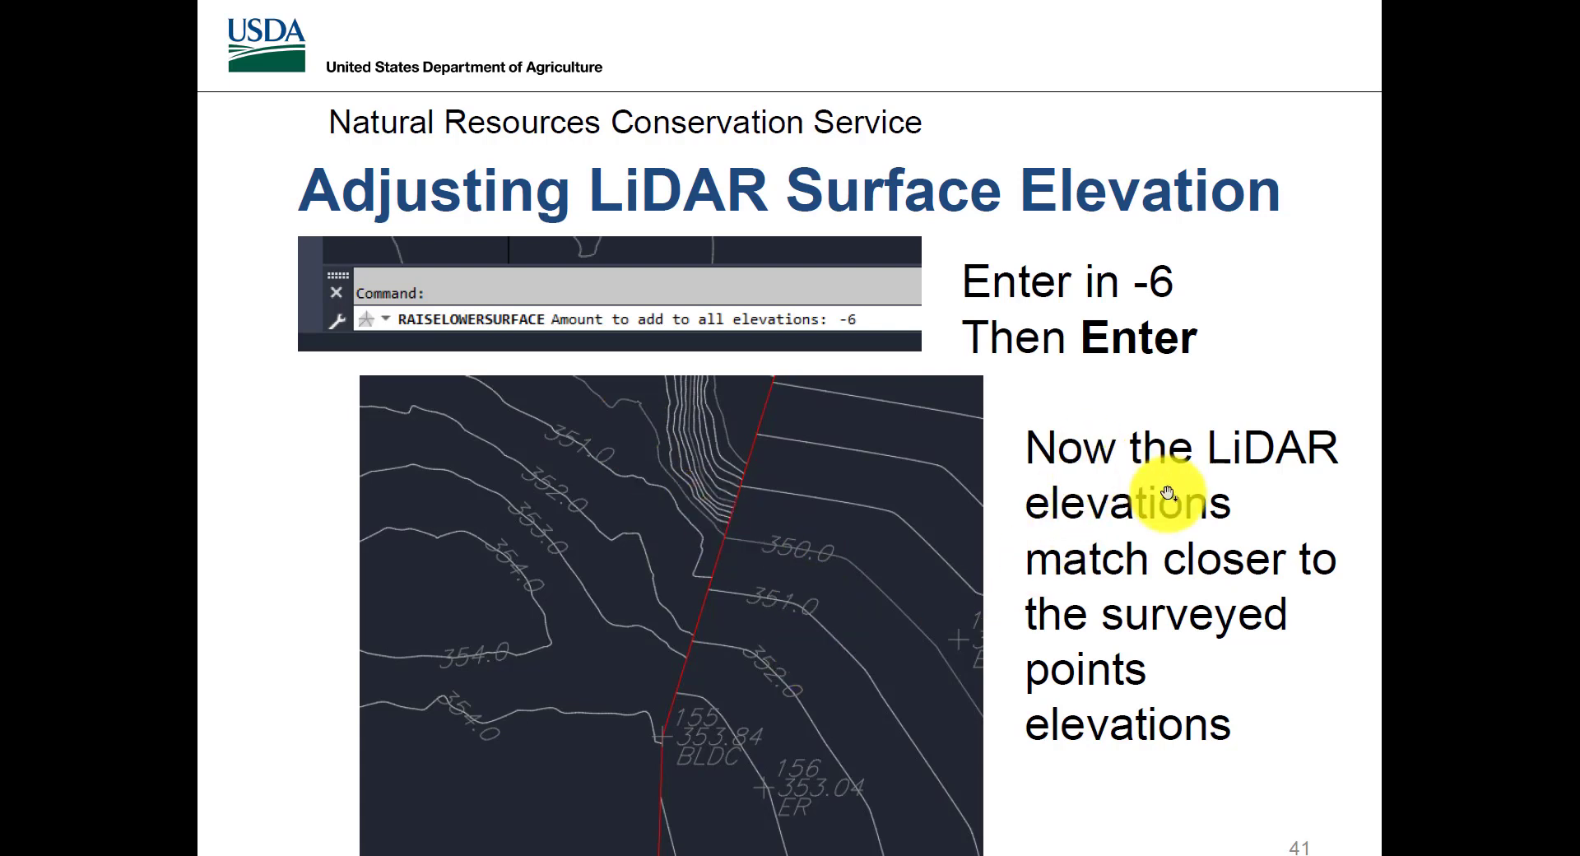
left_click(996, 556)
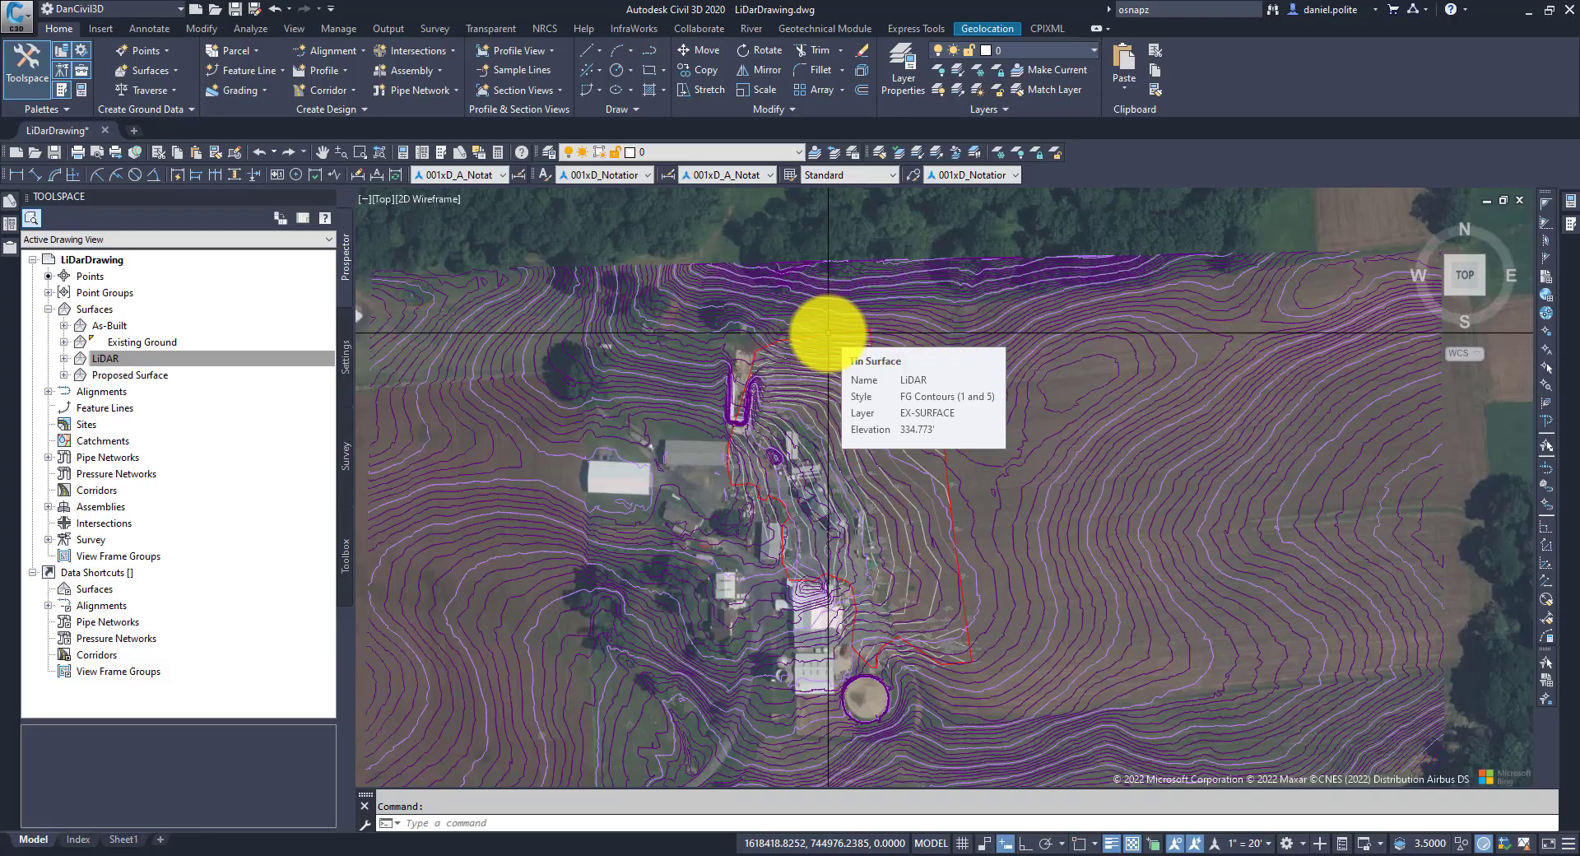
Select the LiDAR surface, check its surface style in its properties, and close them without making changes
scroll(828, 334, "up", 2)
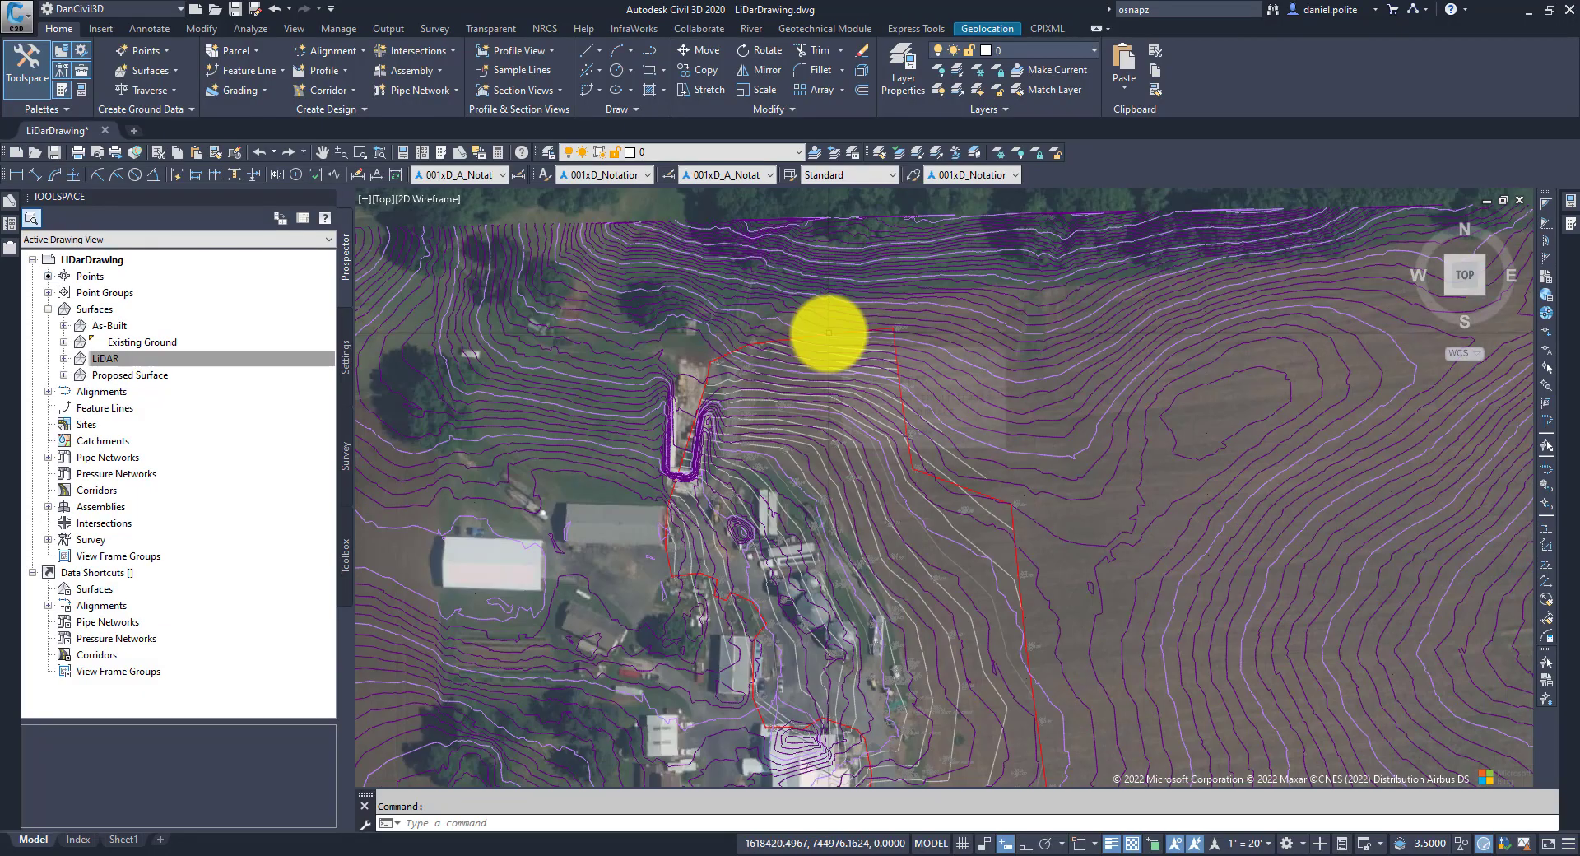
left_click_drag(896, 321, 916, 275)
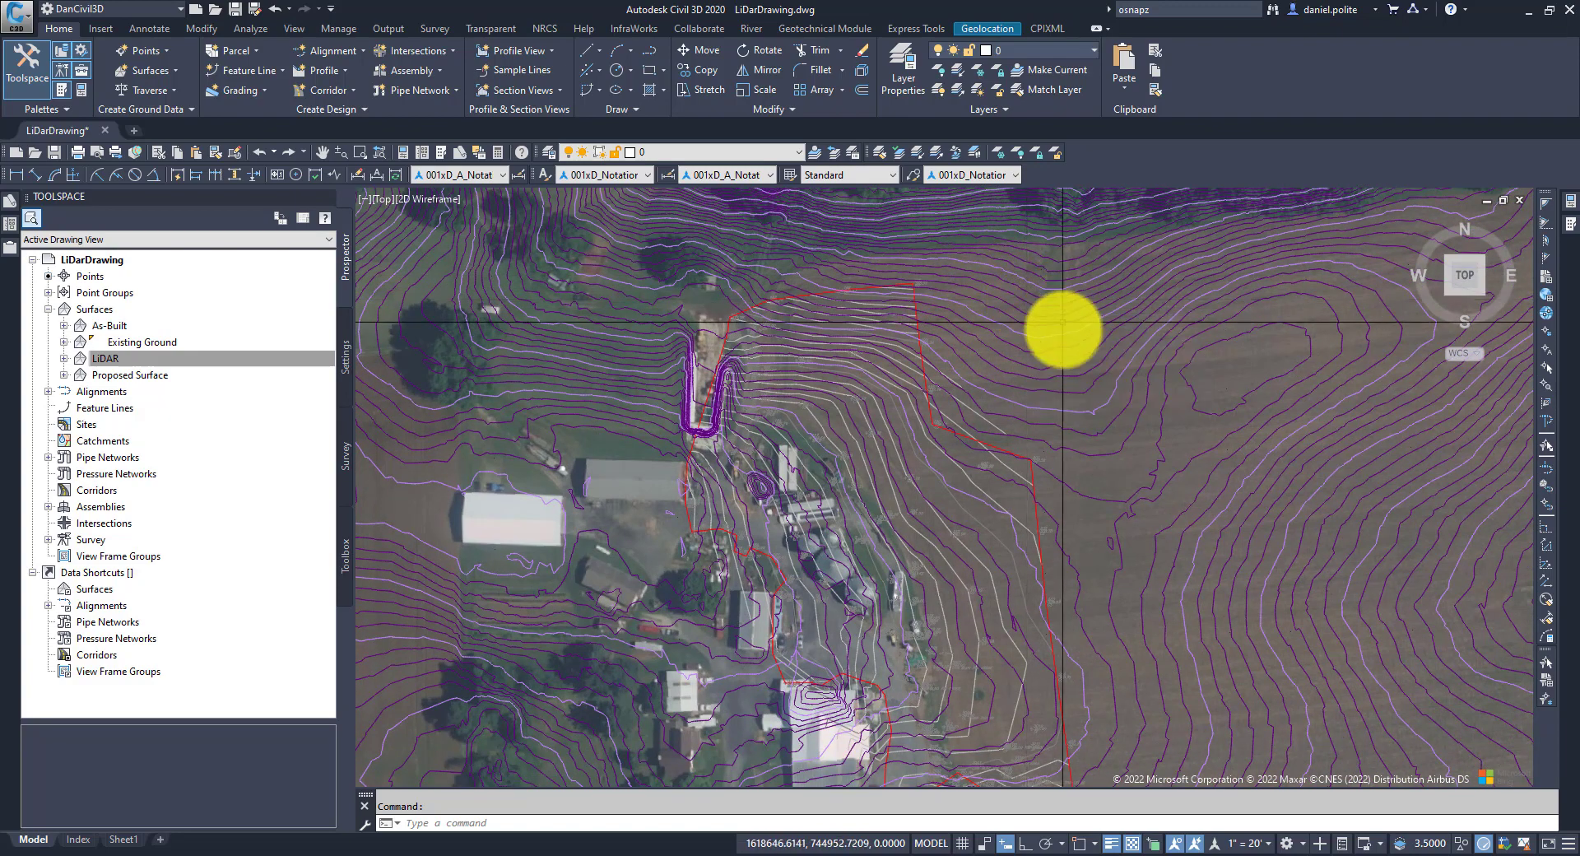
left_click(1079, 494)
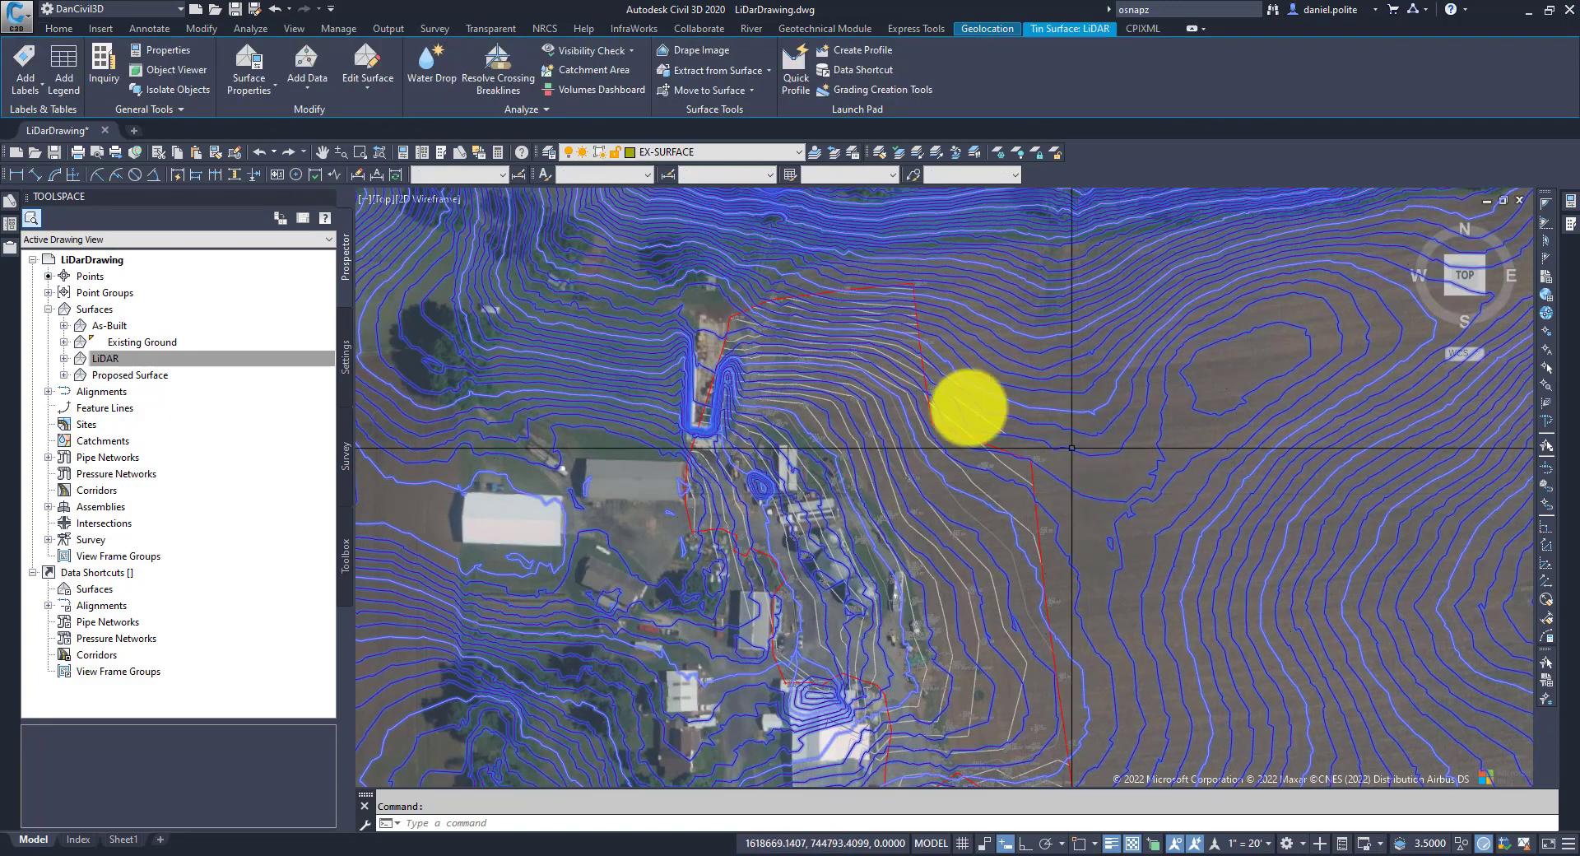
left_click(80, 358)
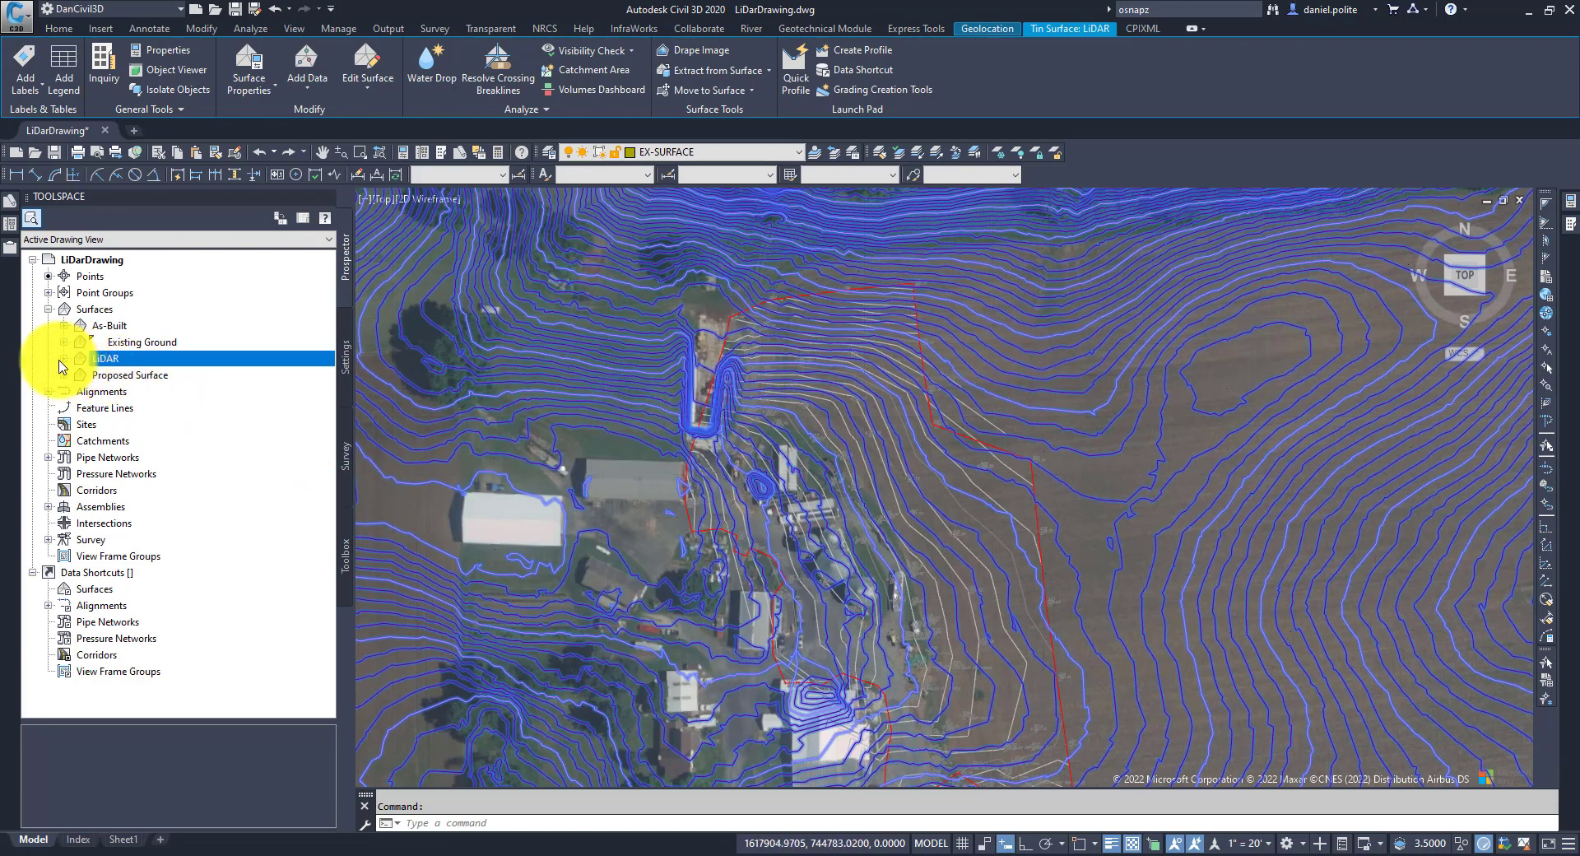
left_click(64, 358)
right_click(86, 360)
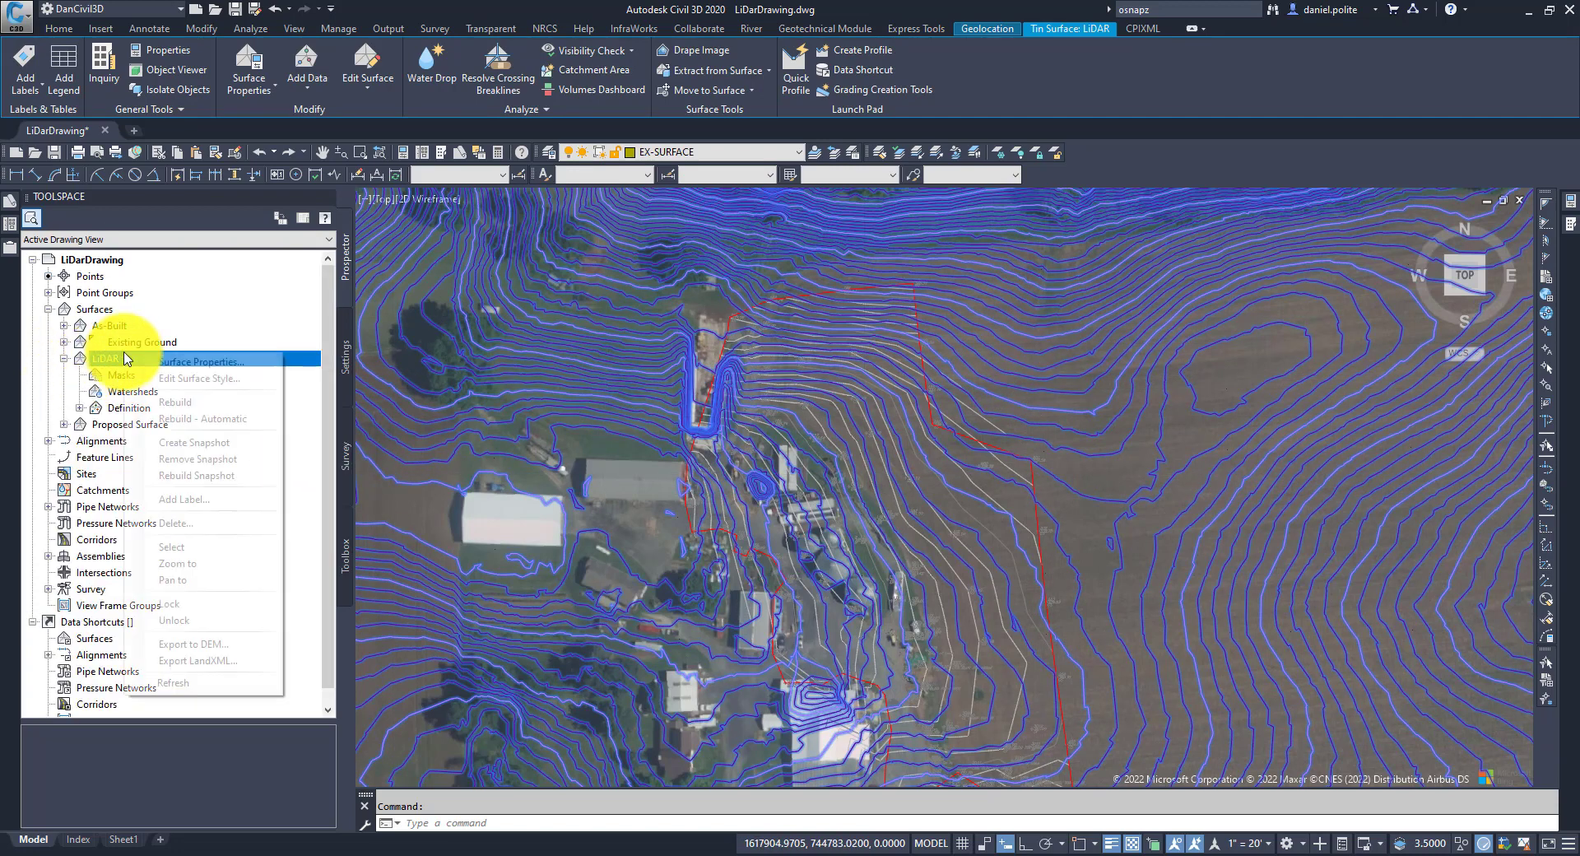
left_click(536, 445)
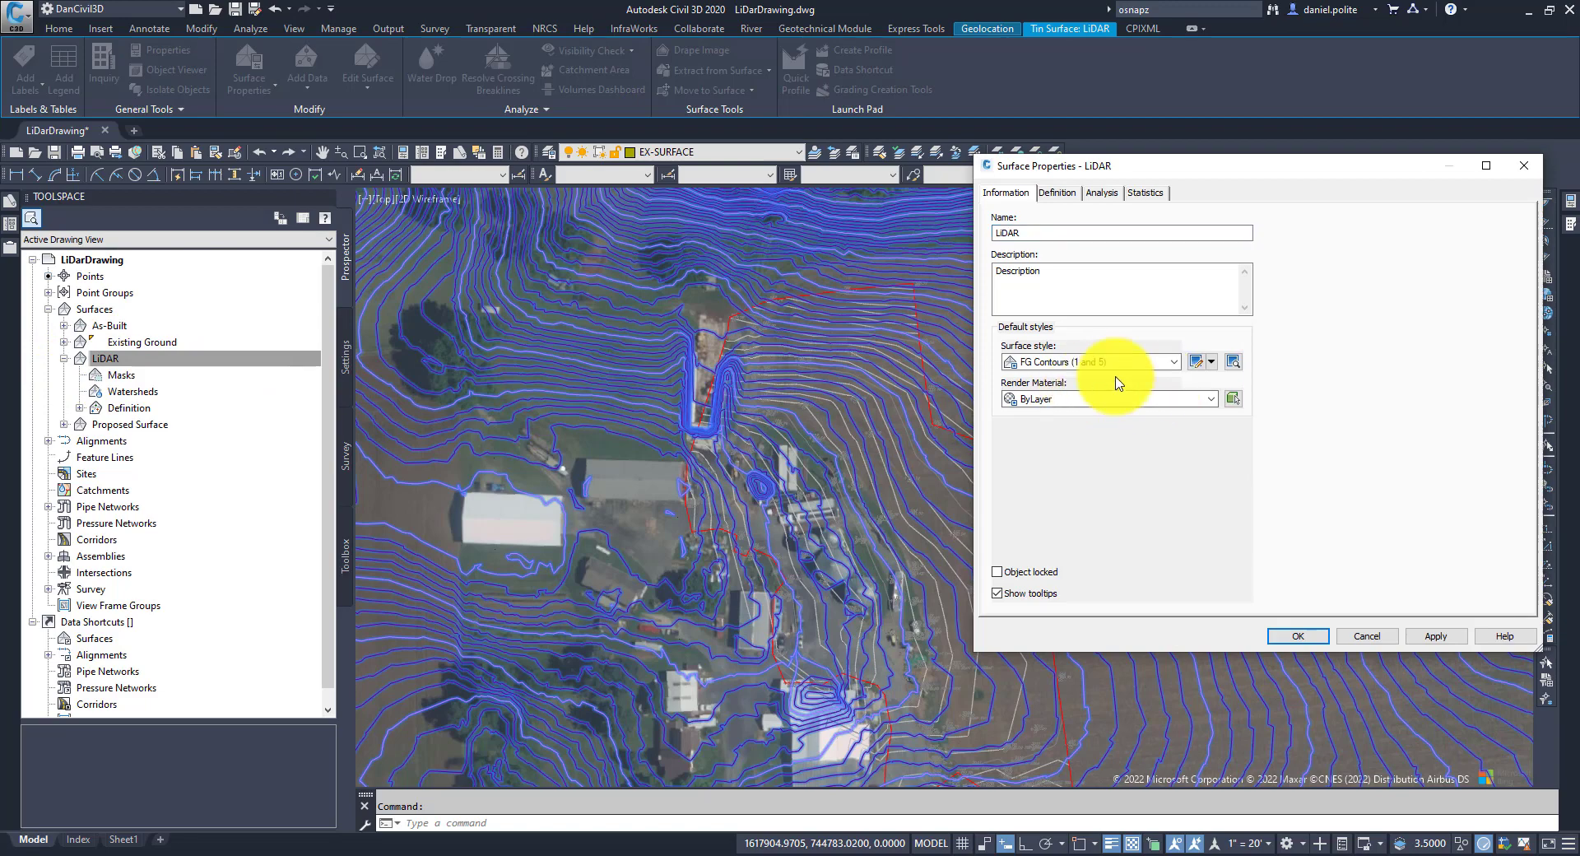
left_click(1396, 640)
Select the Existing Ground surface and compare its contours with the LiDAR contours inside the red survey boundary
scroll(871, 317, "up", 2)
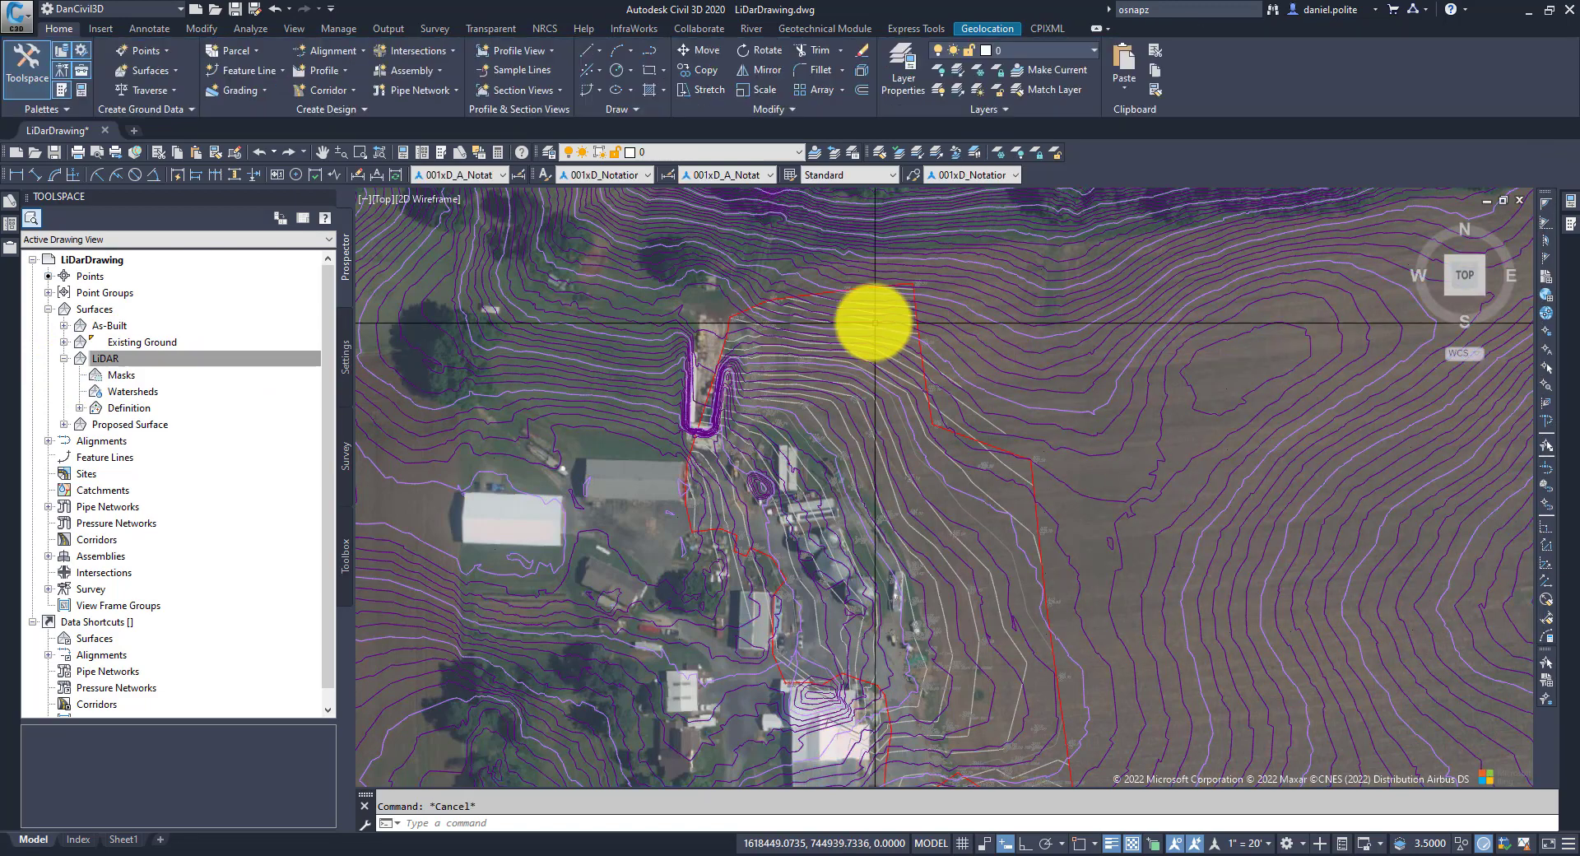
scroll(856, 306, "up", 2)
scroll(856, 306, "up", 2)
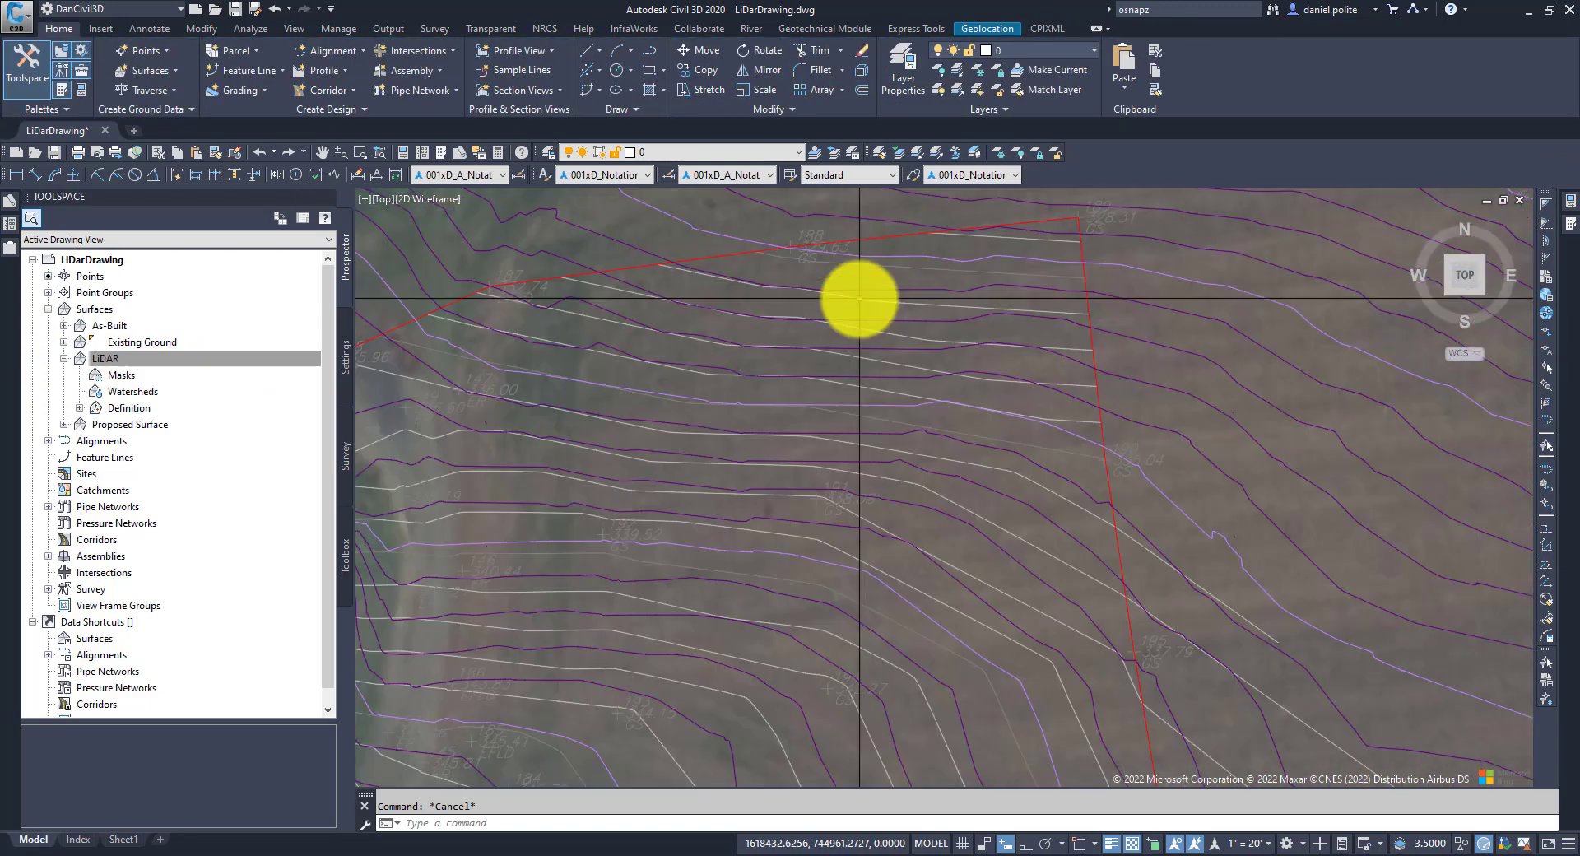
left_click(862, 300)
scroll(873, 346, "down", 5)
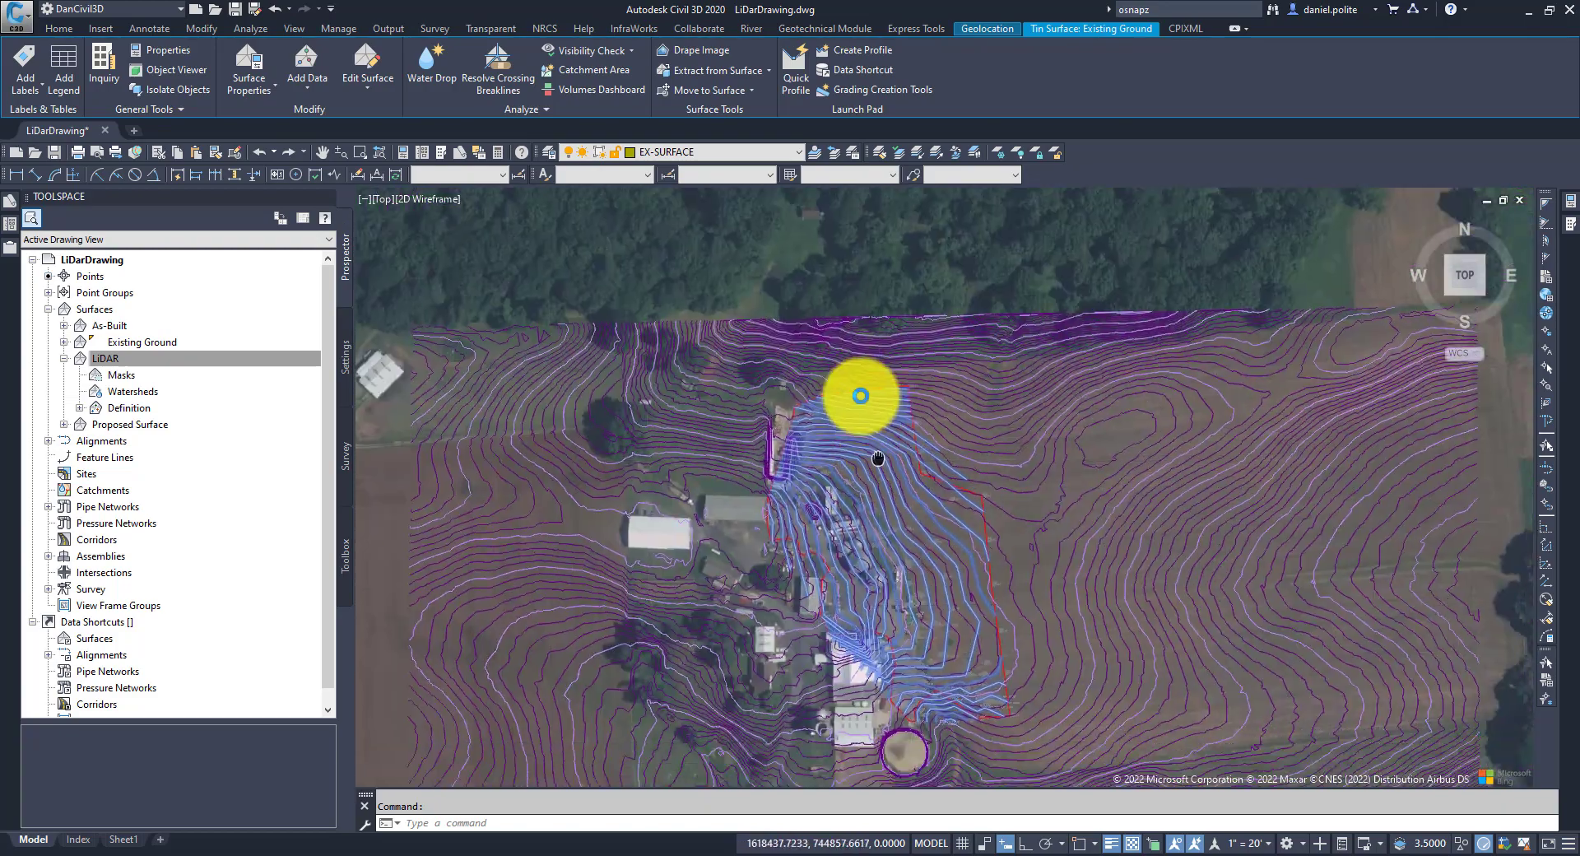
mouse_move(861, 396)
left_mouse_down()
mouse_move(841, 327)
mouse_move(932, 425)
left_mouse_up()
scroll(875, 556, "up", 2)
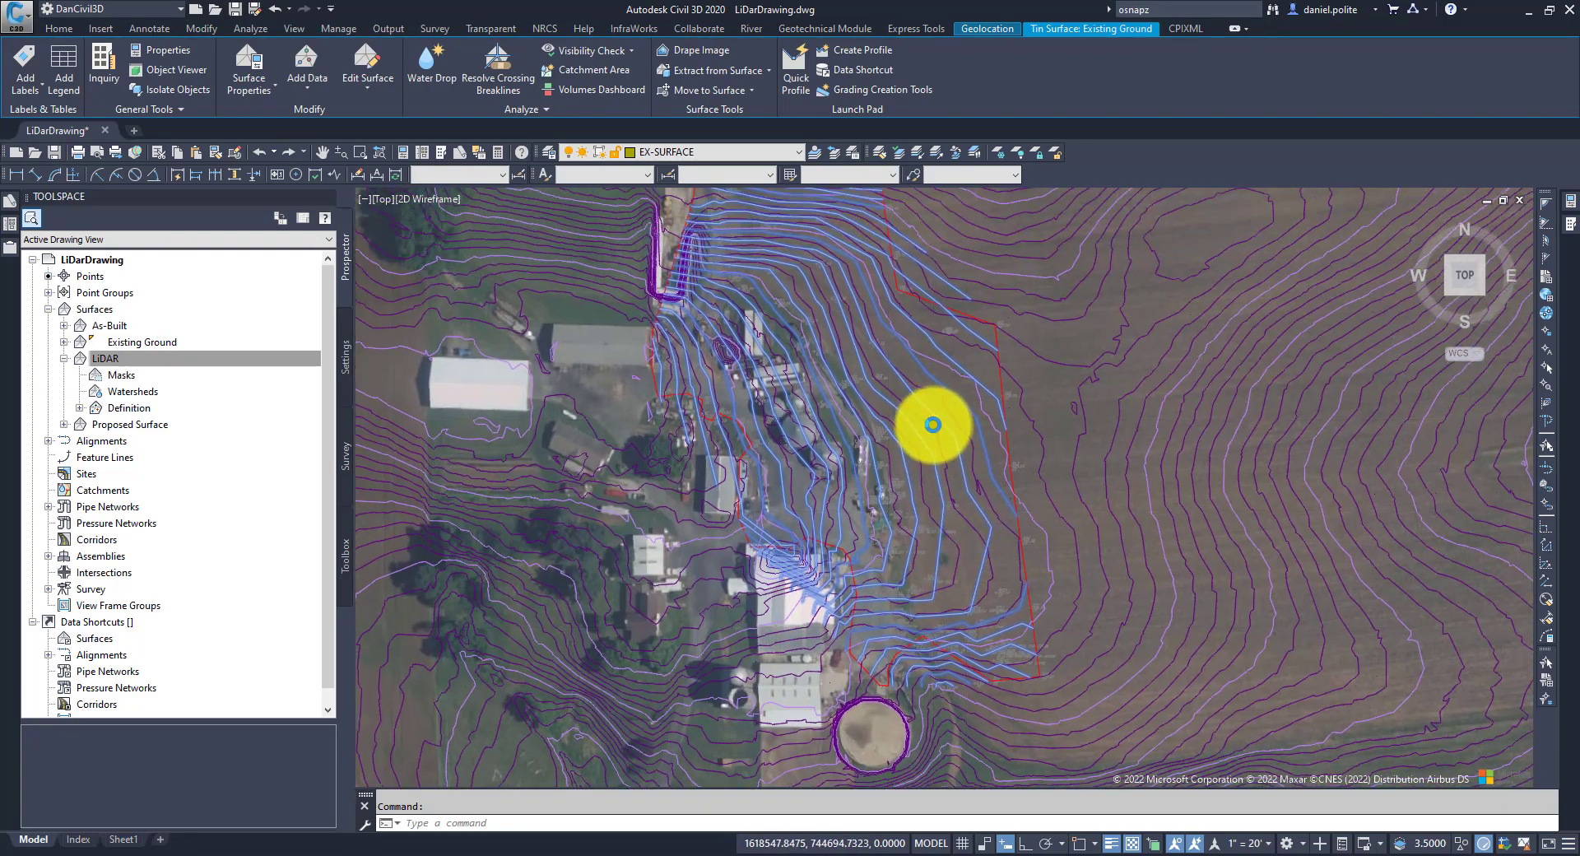
scroll(947, 354, "up", 5)
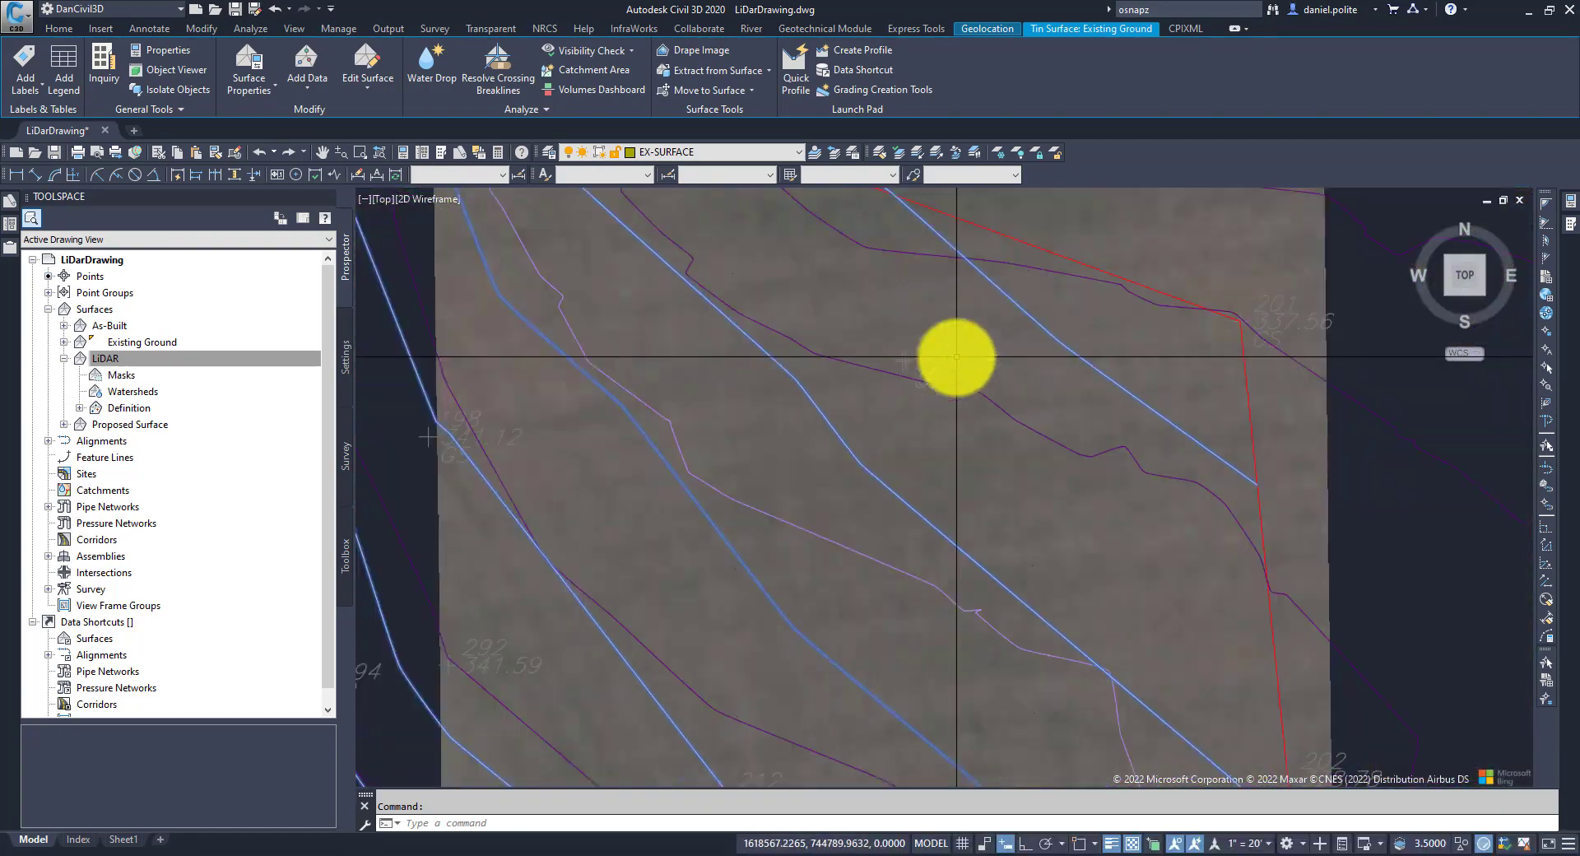
scroll(956, 357, "down", 3)
scroll(911, 417, "up", 2)
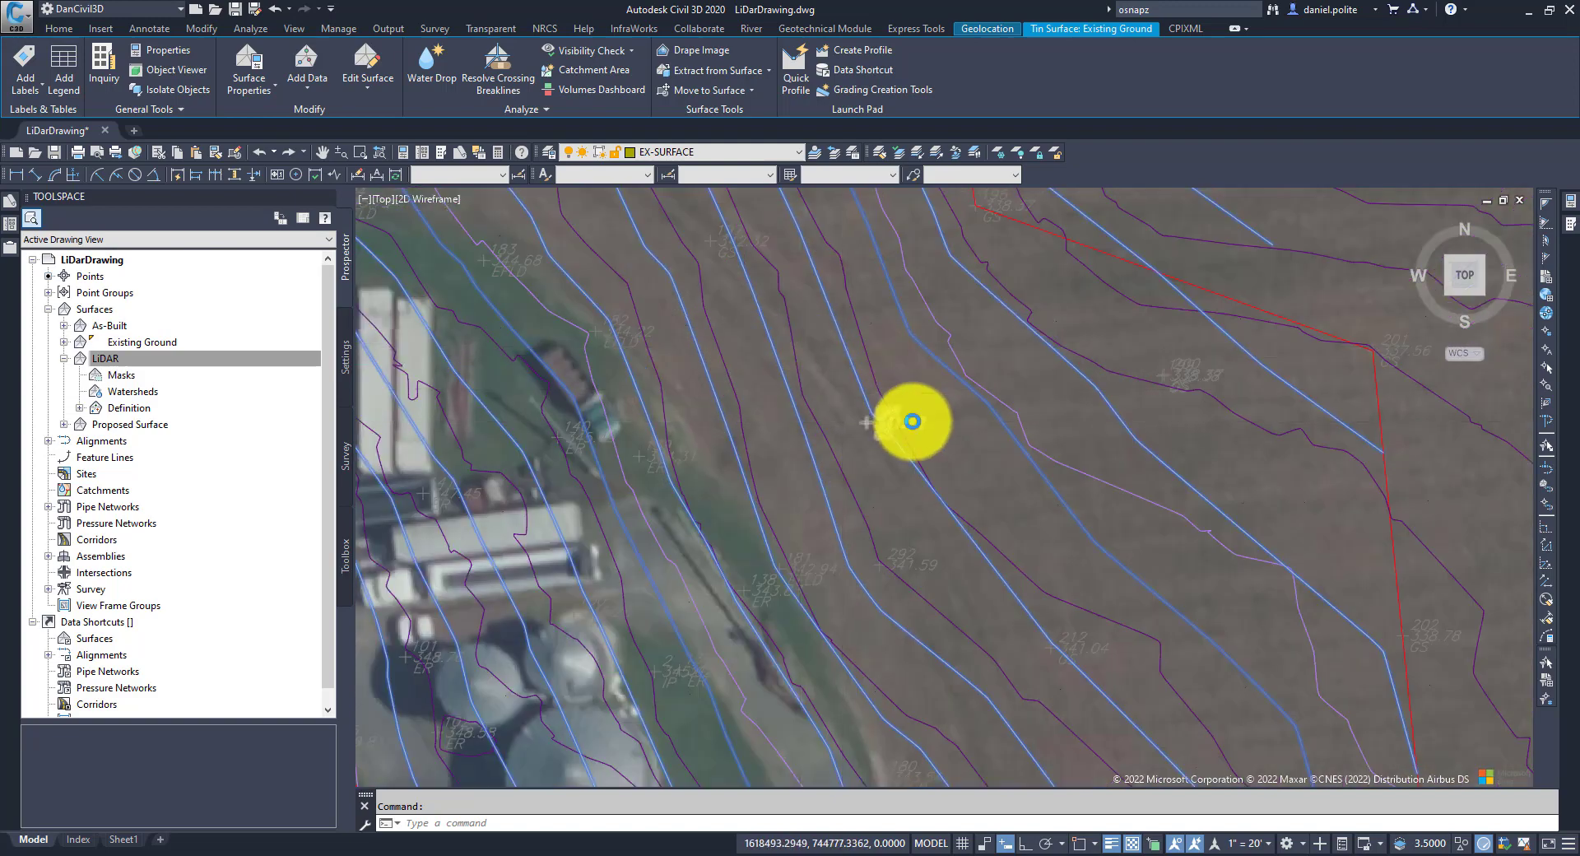
scroll(912, 420, "down", 2)
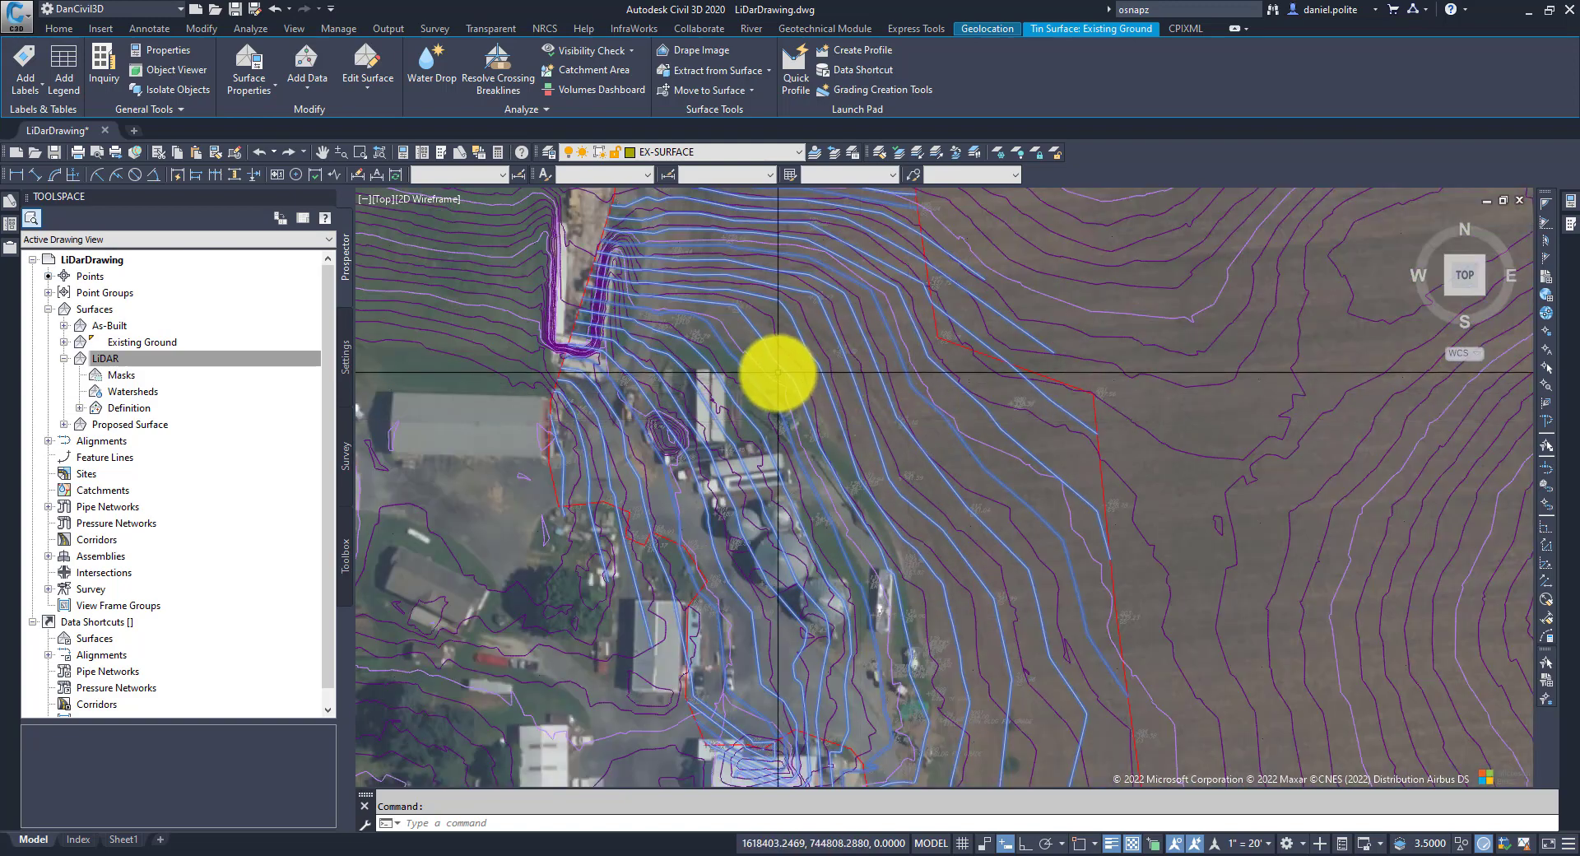
scroll(720, 349, "up", 3)
scroll(901, 398, "up", 2)
scroll(902, 397, "down", 4)
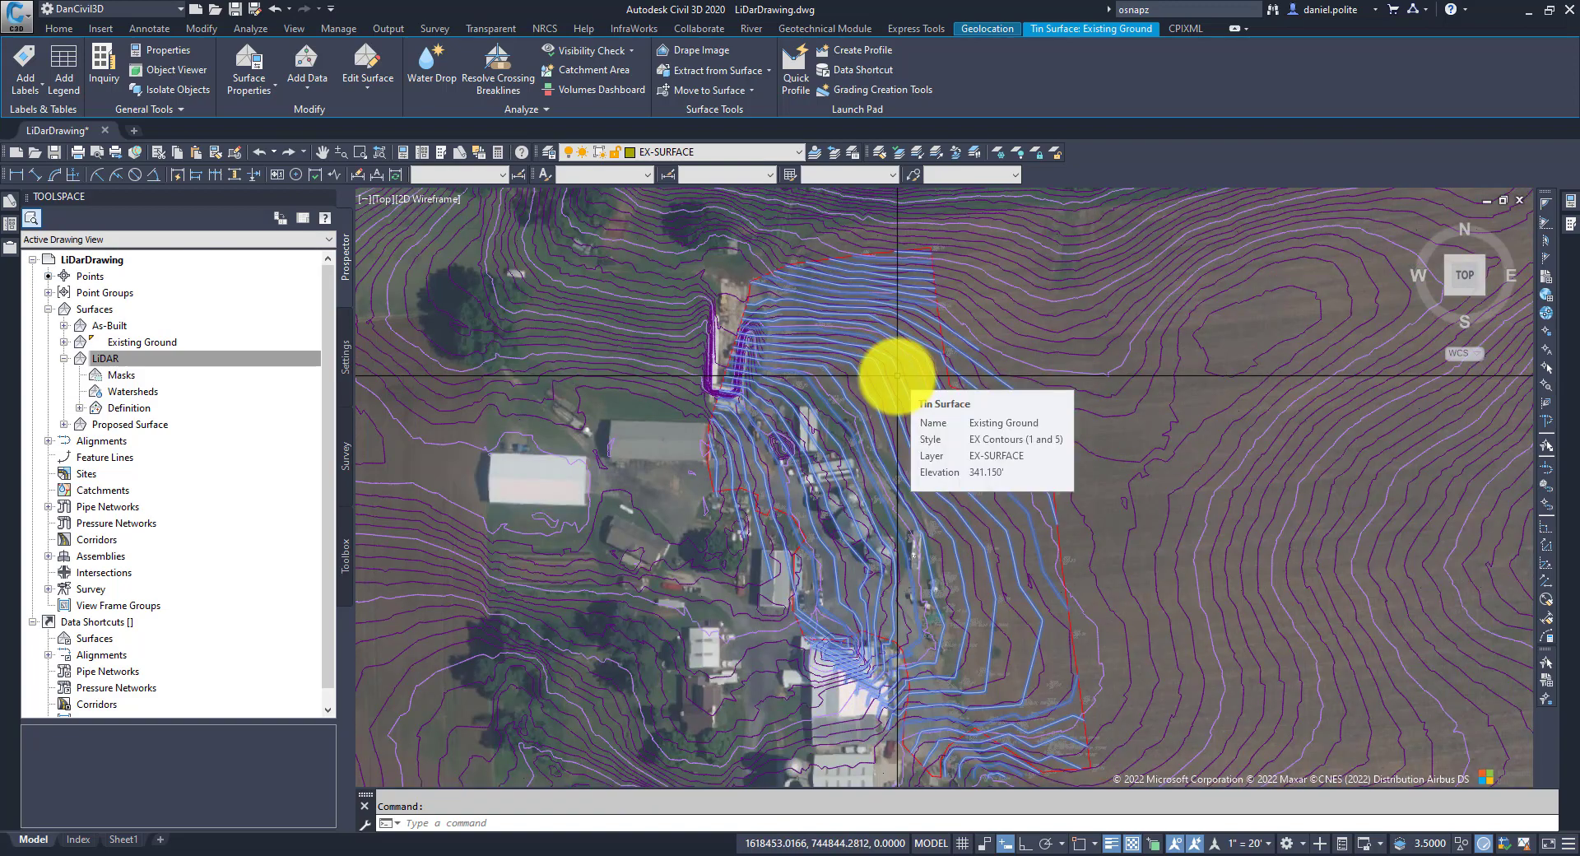
Select the red surveyed-area boundary polyline, examine its extent against the LiDAR contours, and clear the selection
key("Escape")
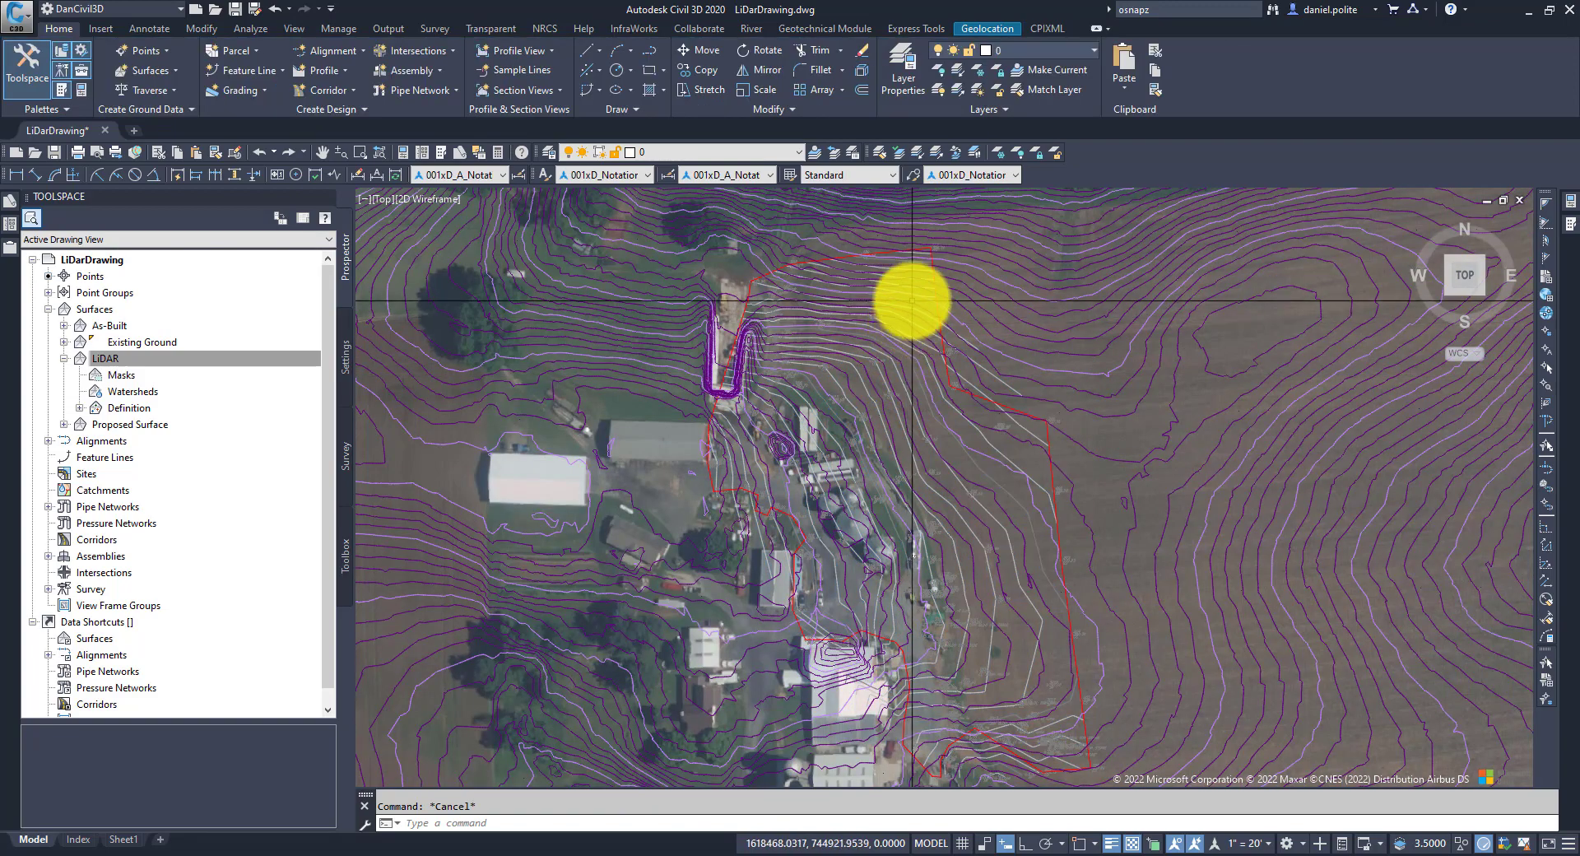
left_click(932, 258)
key("Escape")
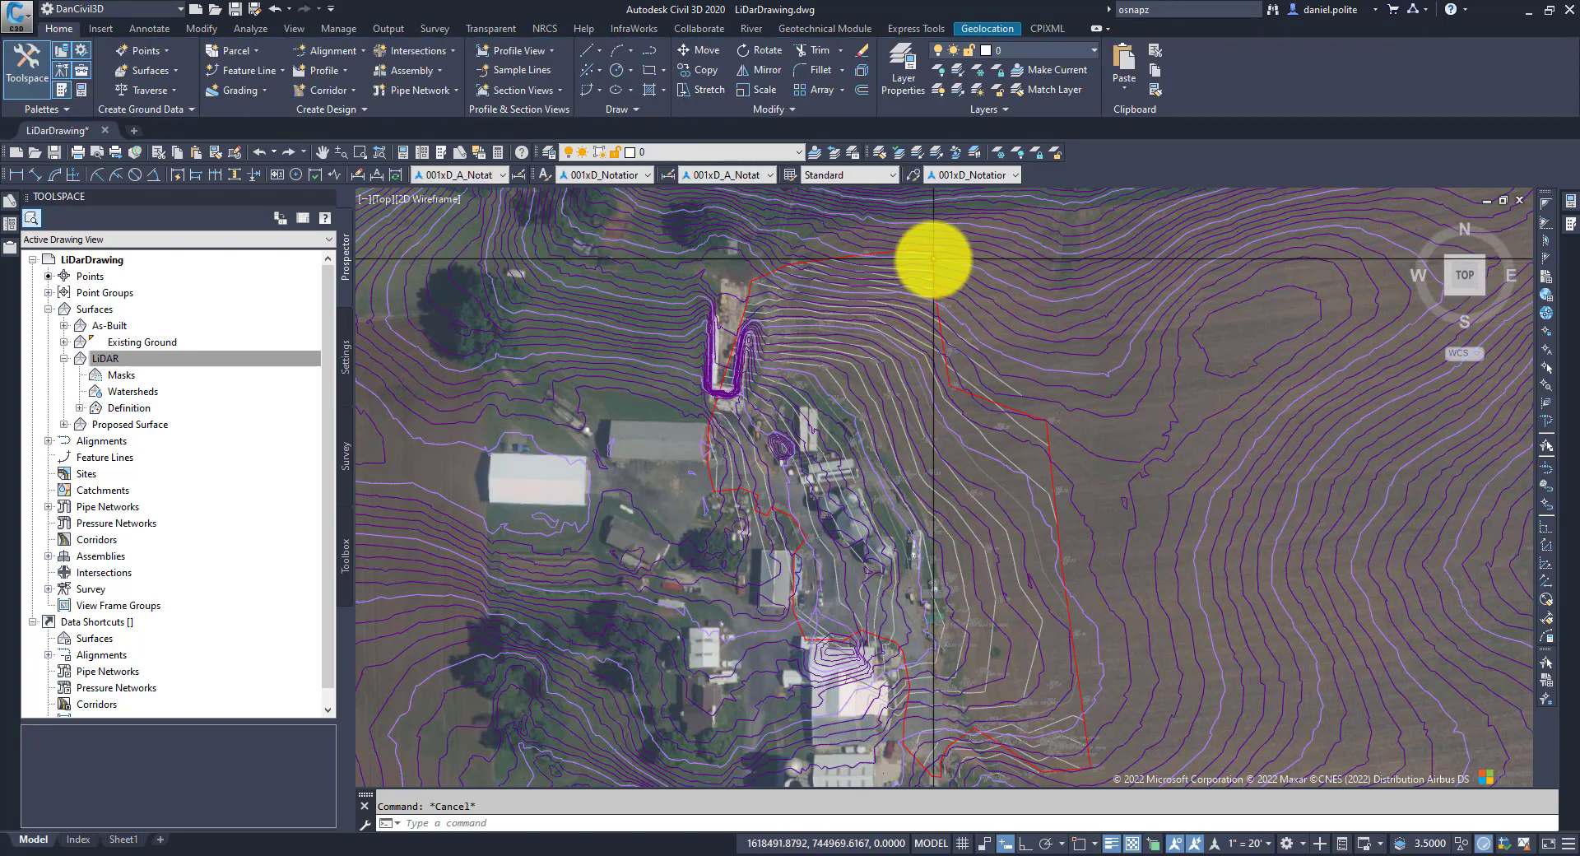
scroll(933, 259, "up", 4)
left_click(925, 252)
scroll(954, 354, "down", 2)
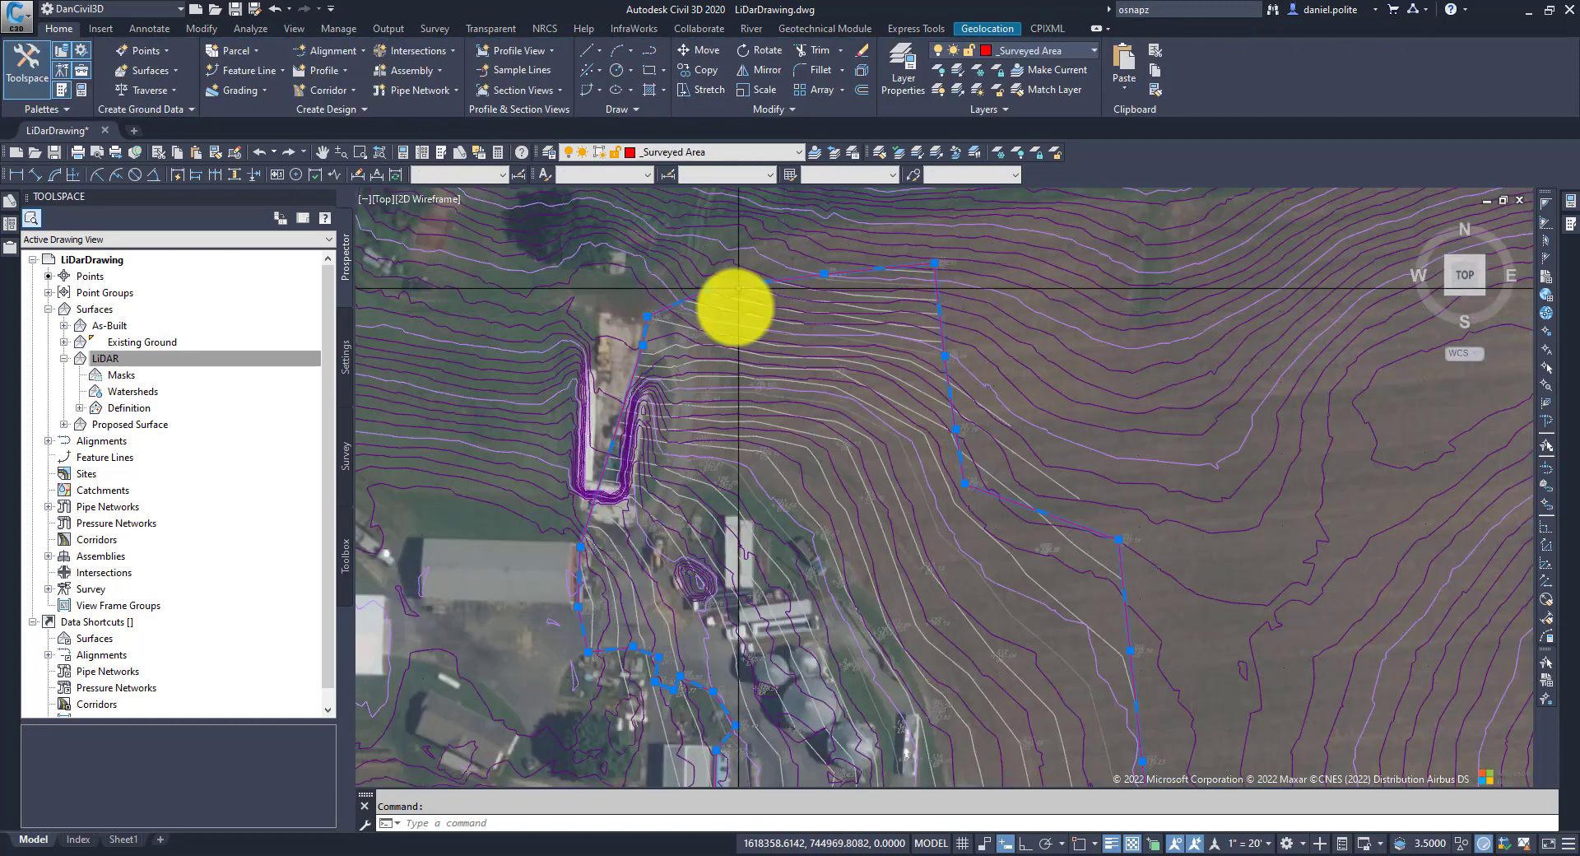
scroll(677, 502, "down", 4)
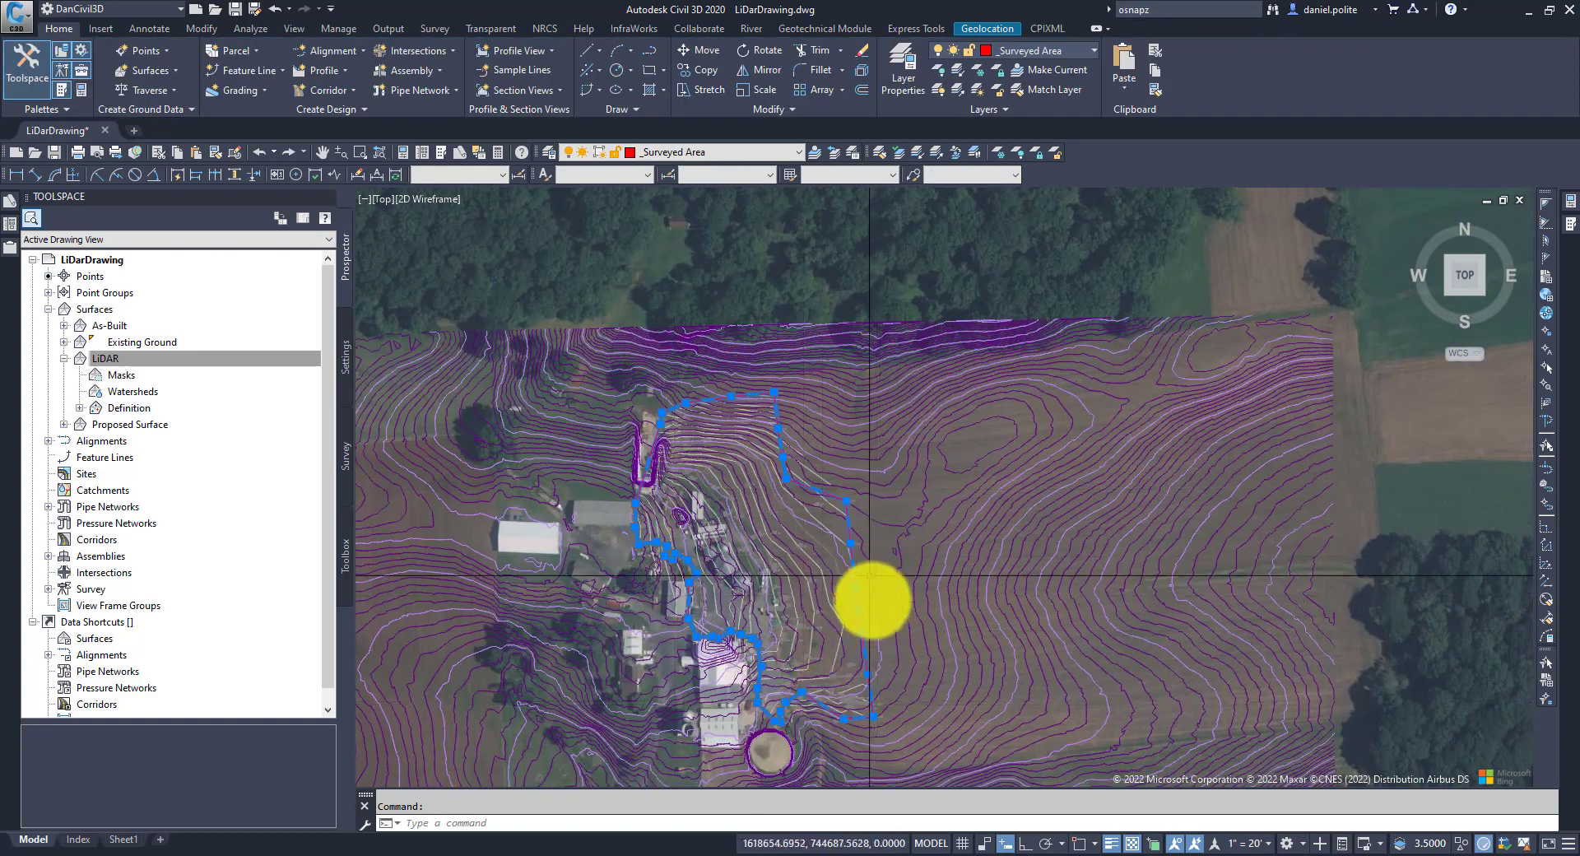
left_click_drag(873, 596, 872, 532)
left_click_drag(747, 360, 773, 331)
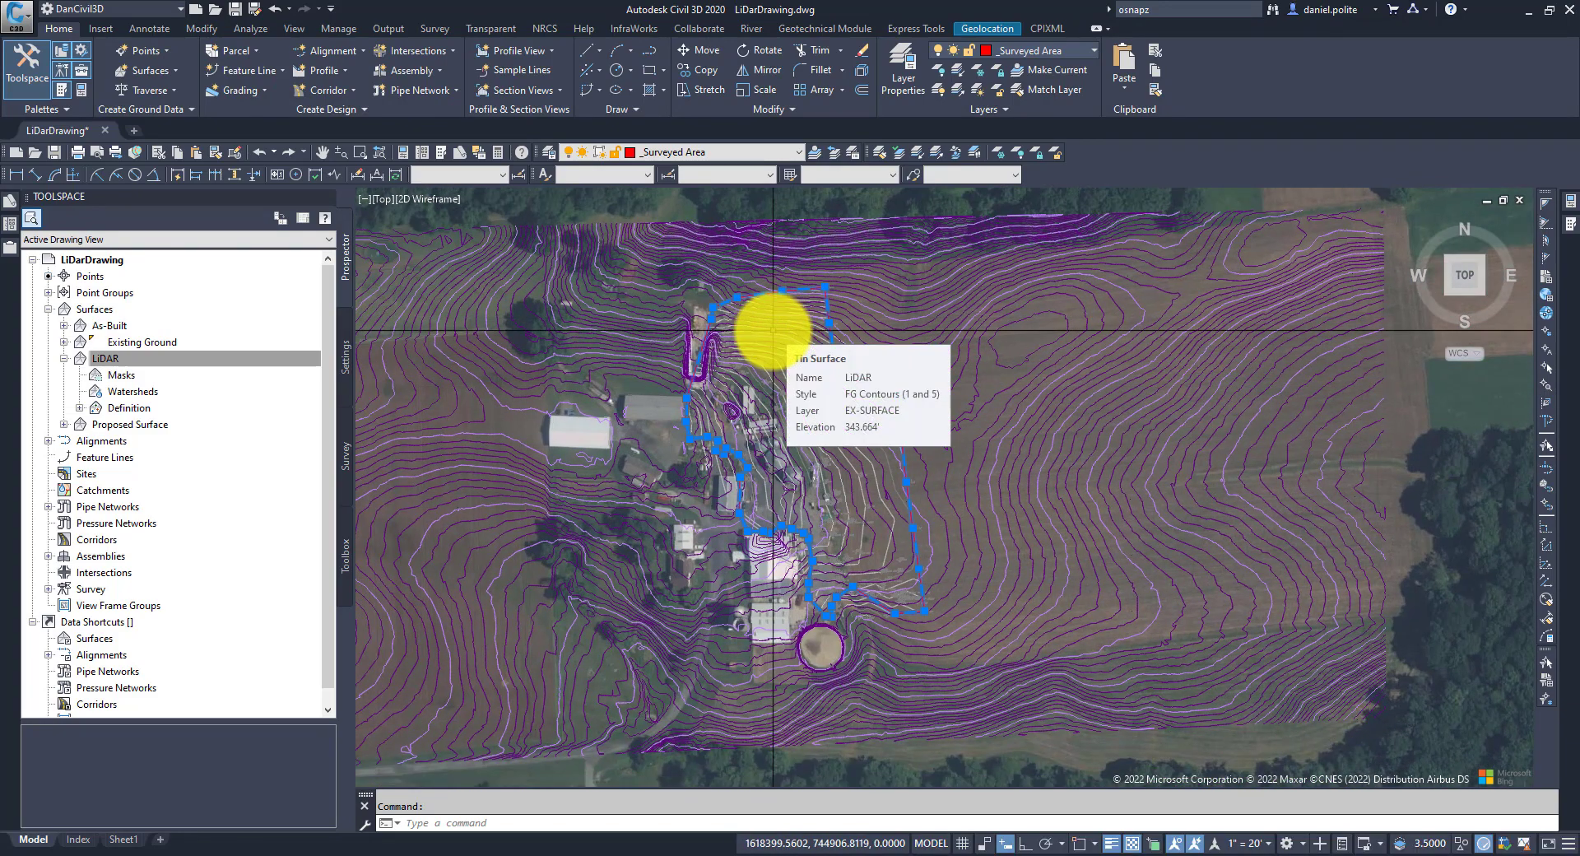
left_click(65, 359)
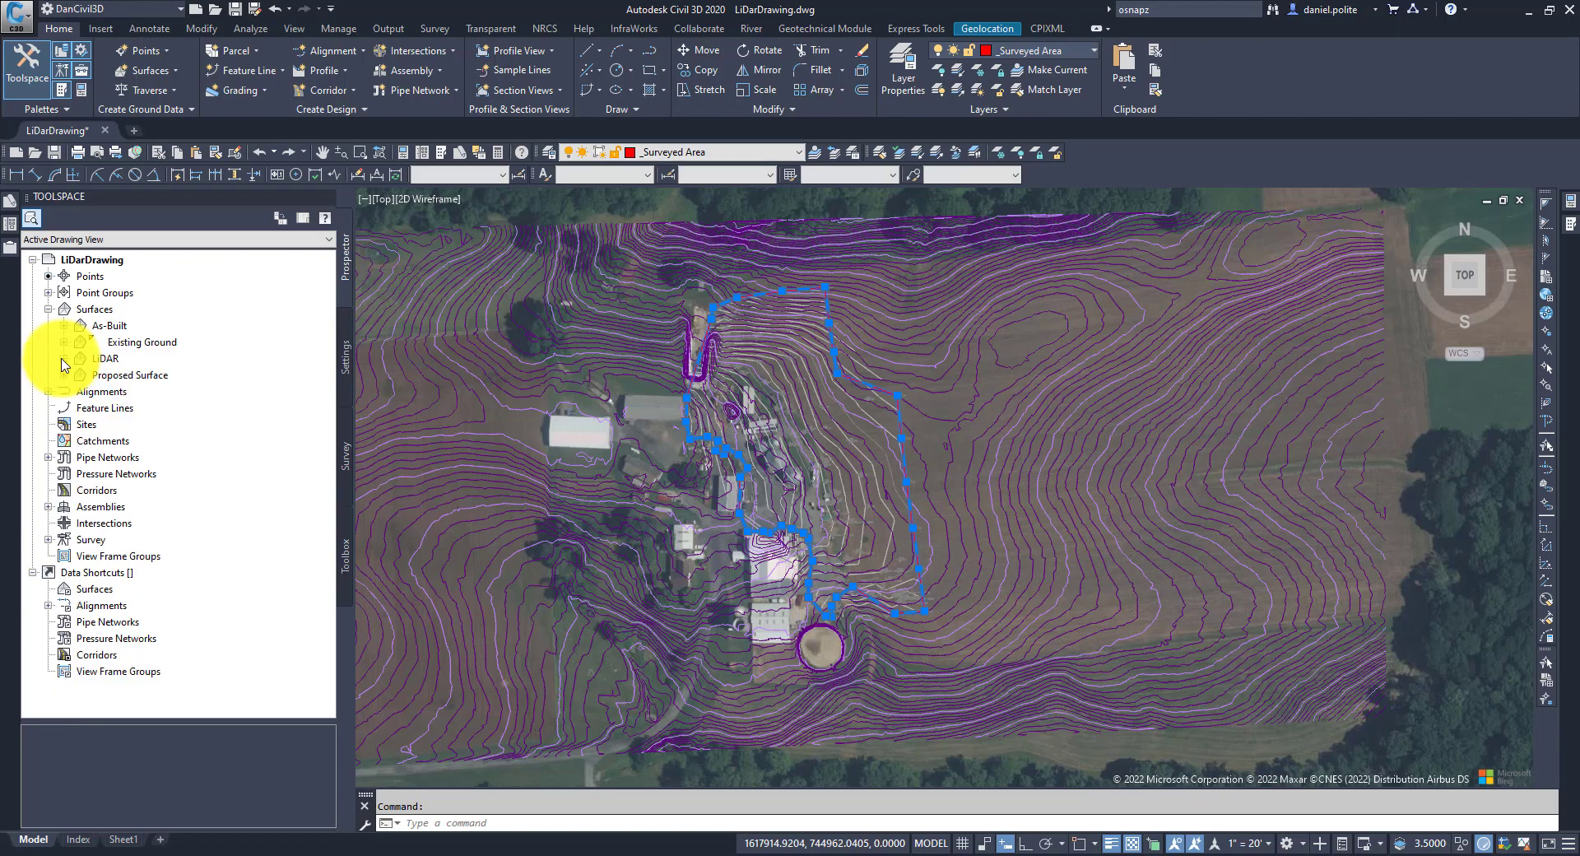
left_click(64, 359)
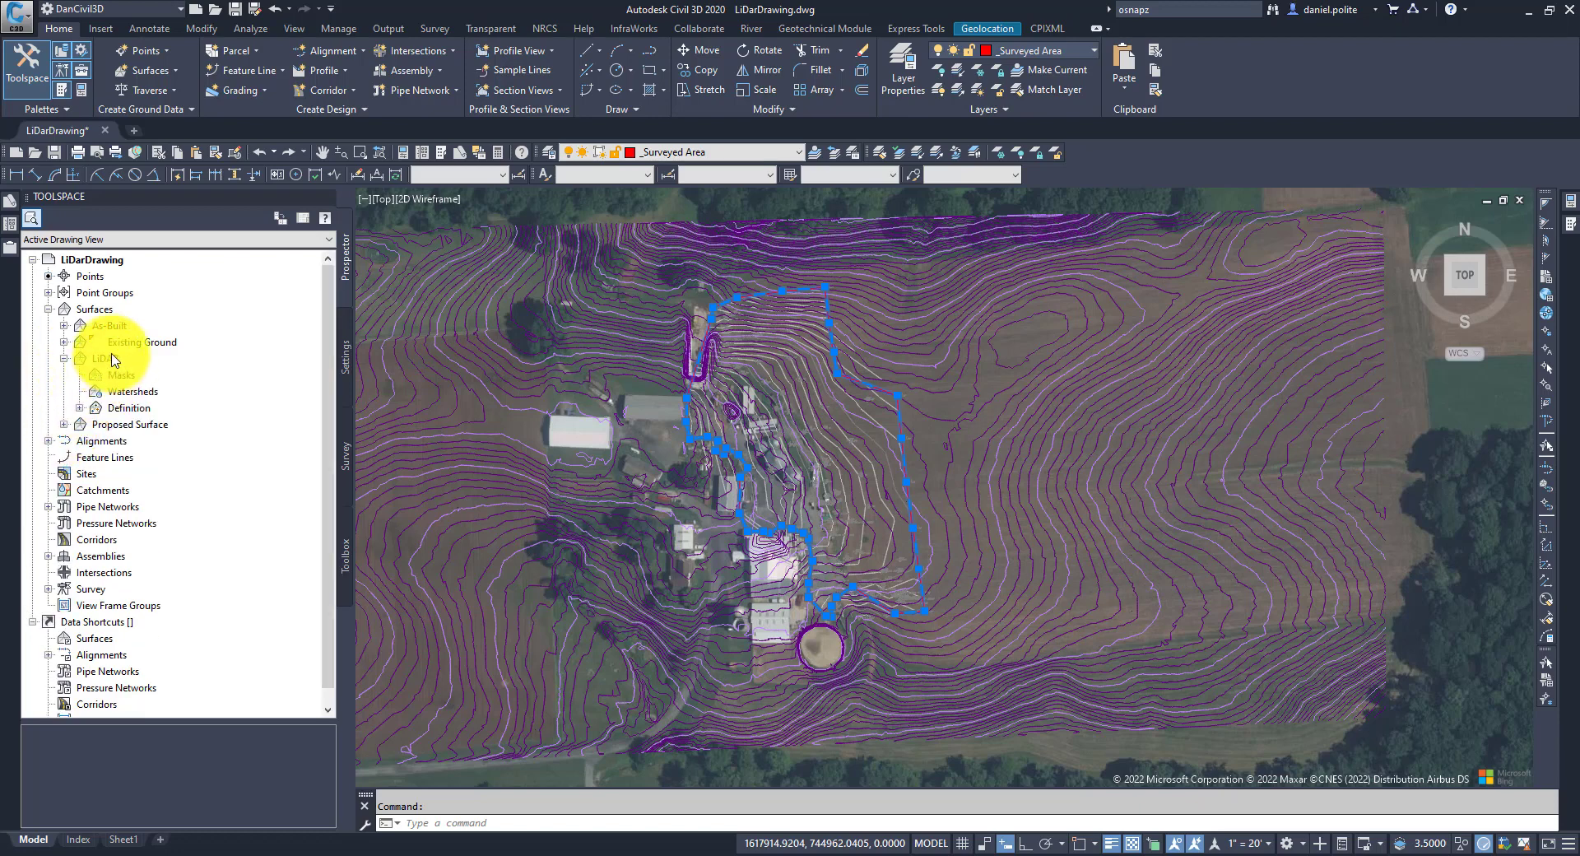
key("Escape")
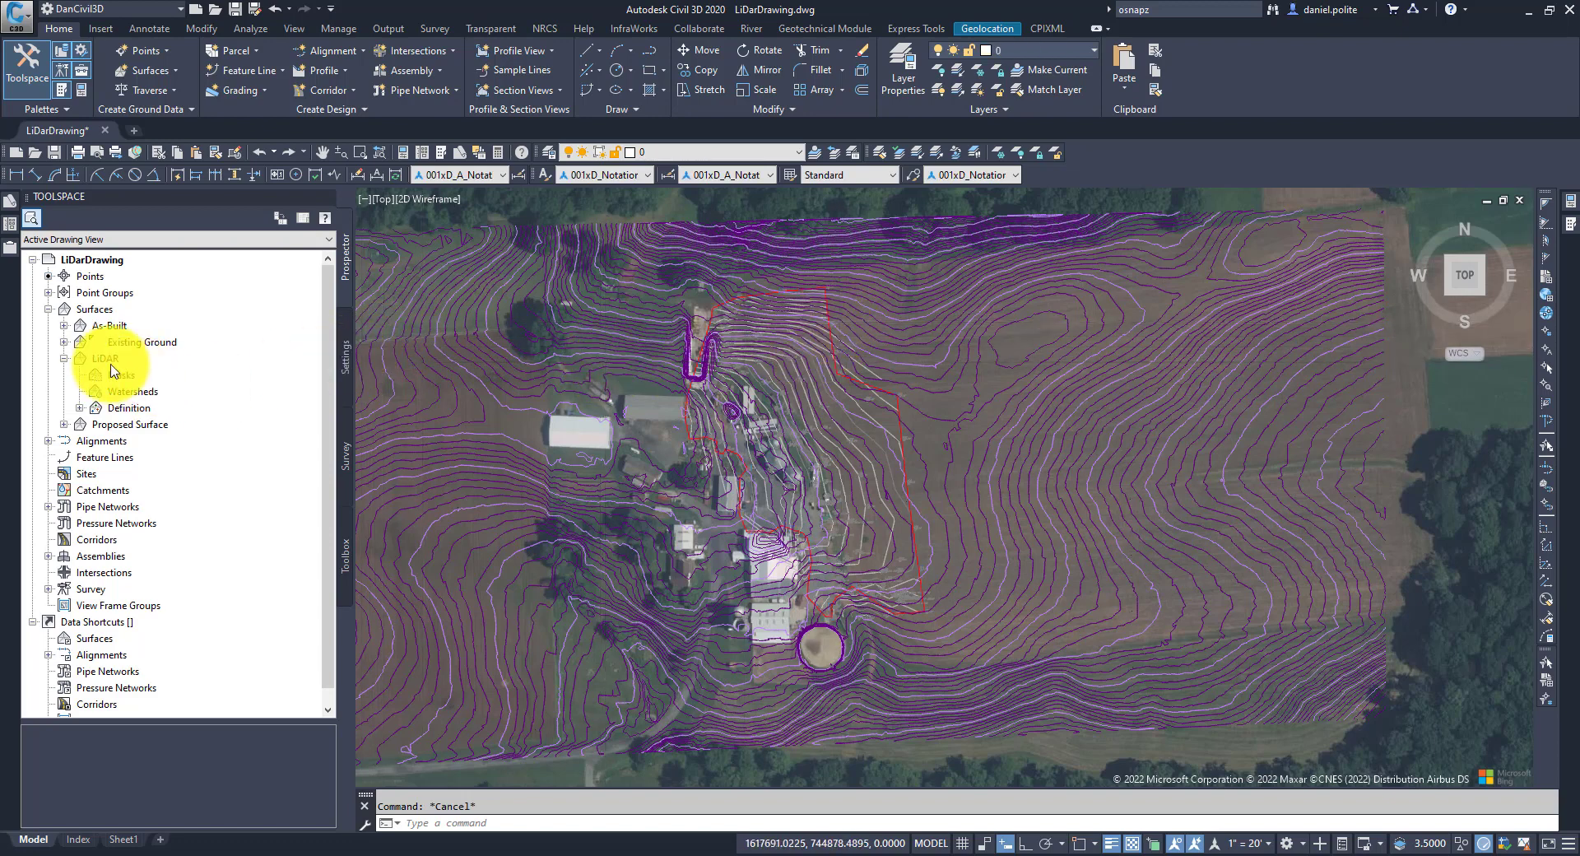
Add a boundary named Outter to the LiDAR surface definition, with type Hide and non-destructive breakline enabled
right_click(128, 362)
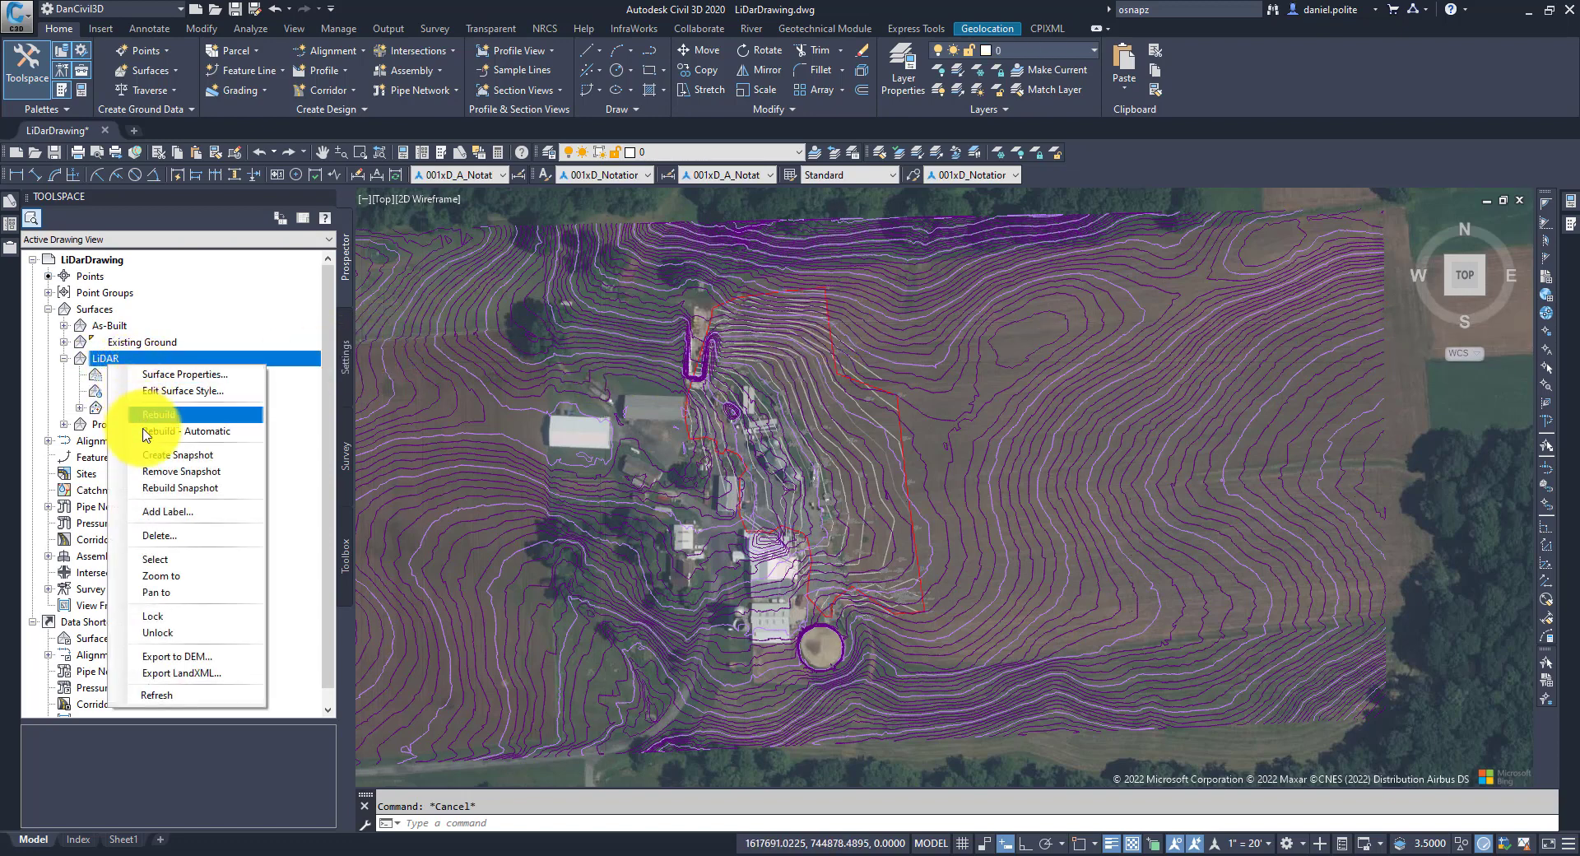
key("Escape")
left_click(79, 408)
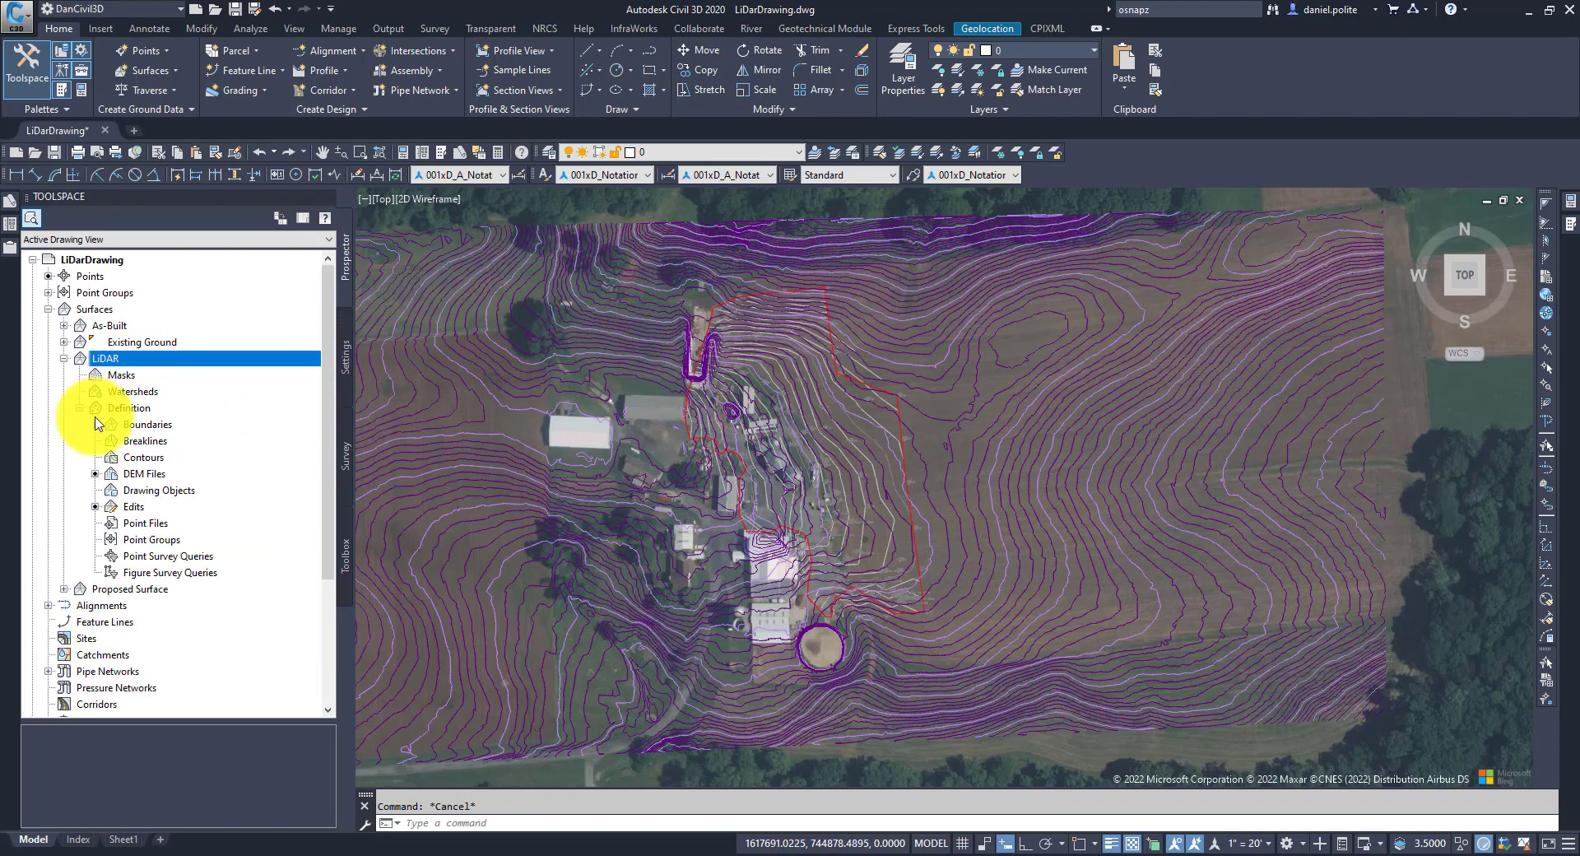
right_click(132, 425)
left_click(175, 436)
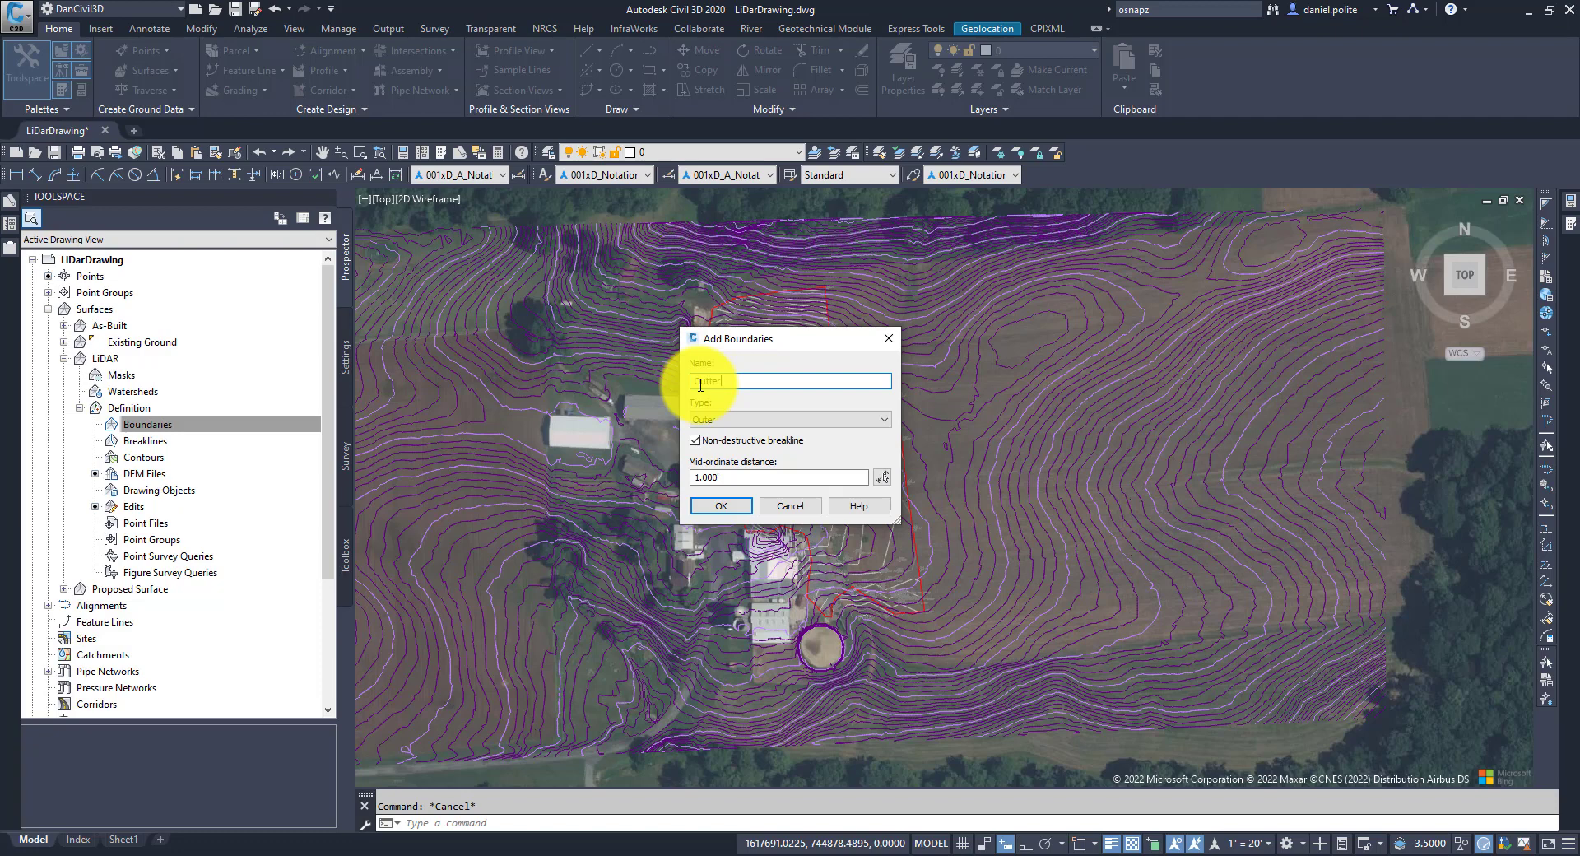
left_click(704, 420)
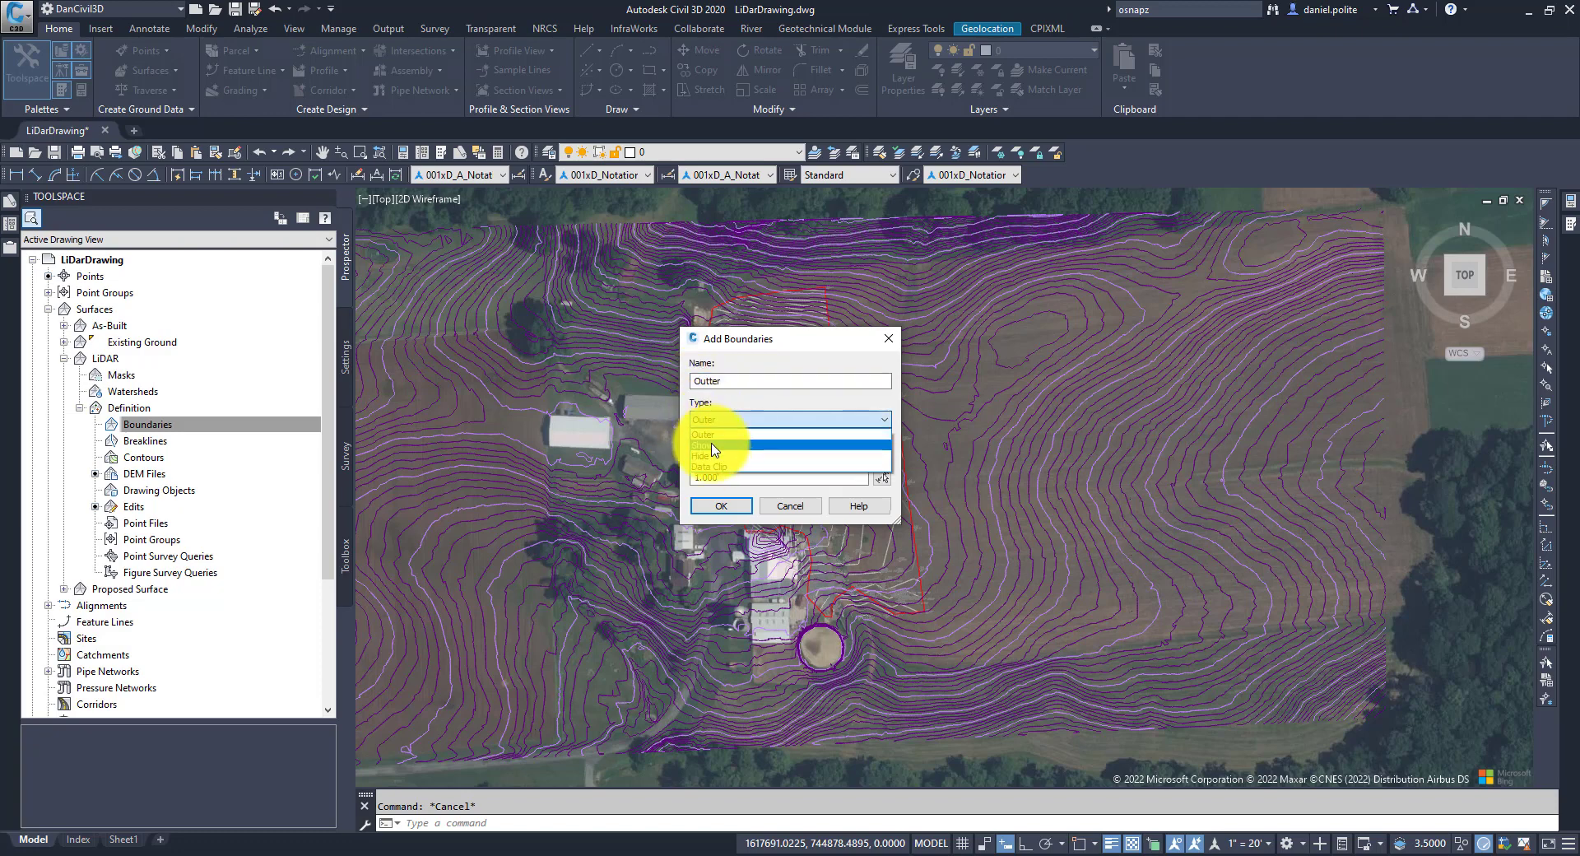
left_click(709, 458)
left_click(718, 506)
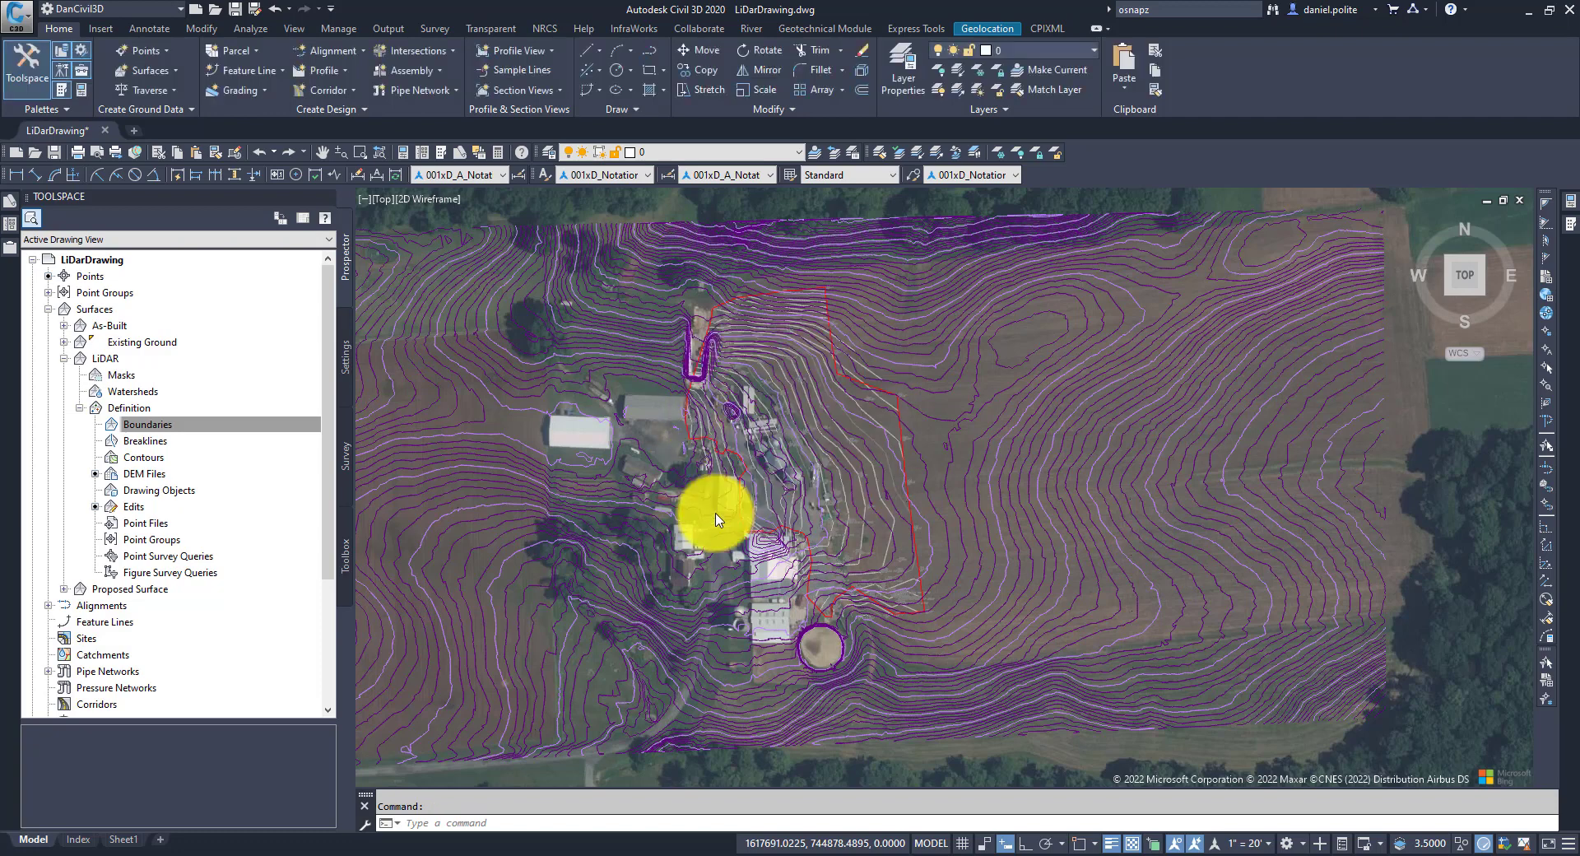
Assign the red surveyed-area polyline as the LiDAR surface's hide boundary and regenerate the drawing
scroll(823, 325, "up", 5)
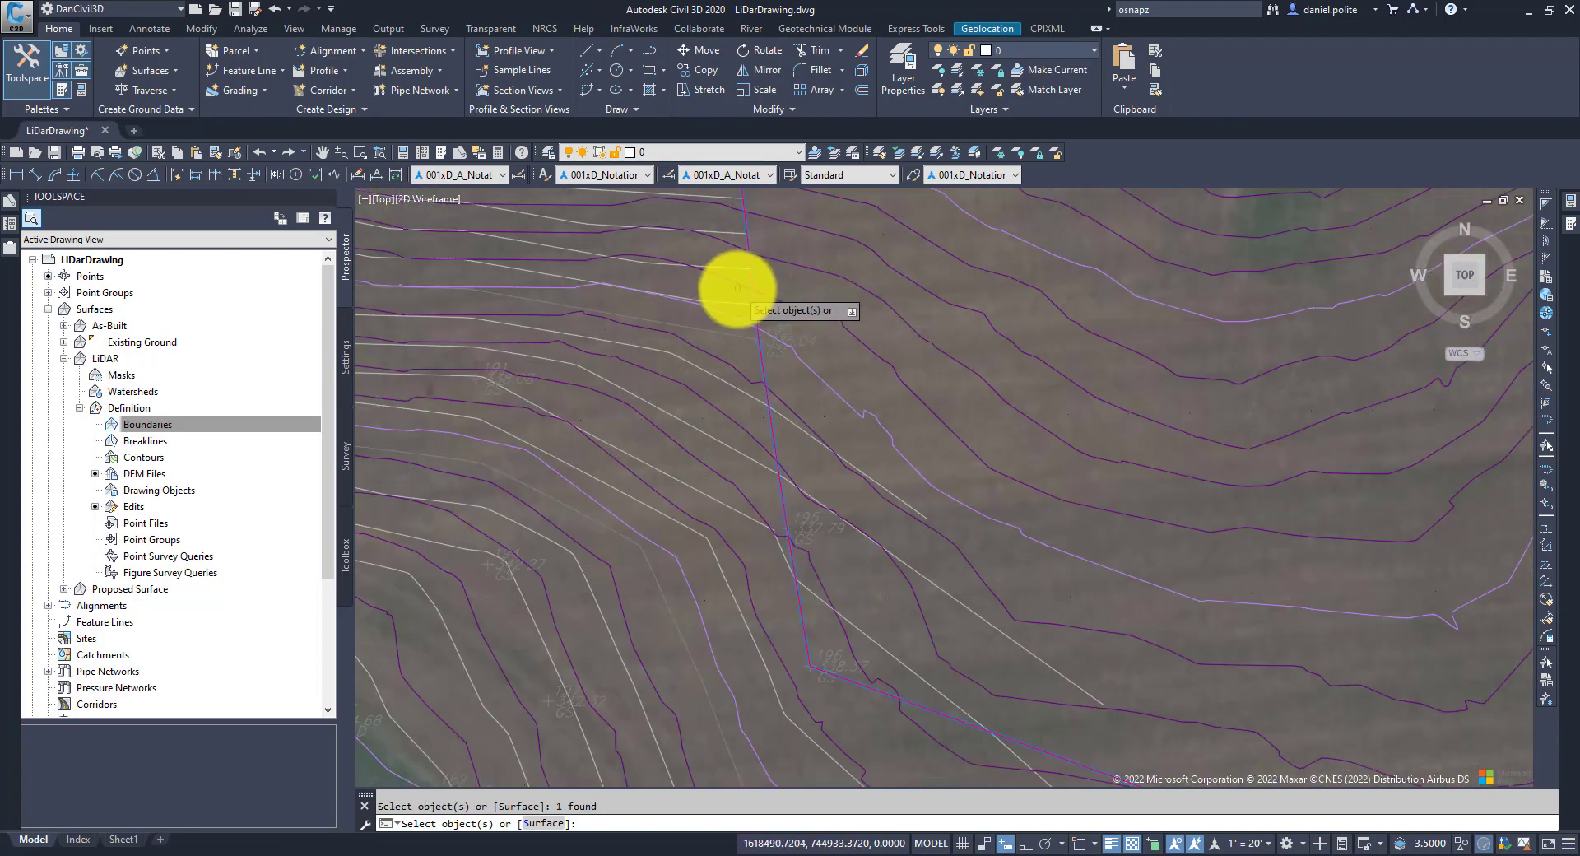
key("Return")
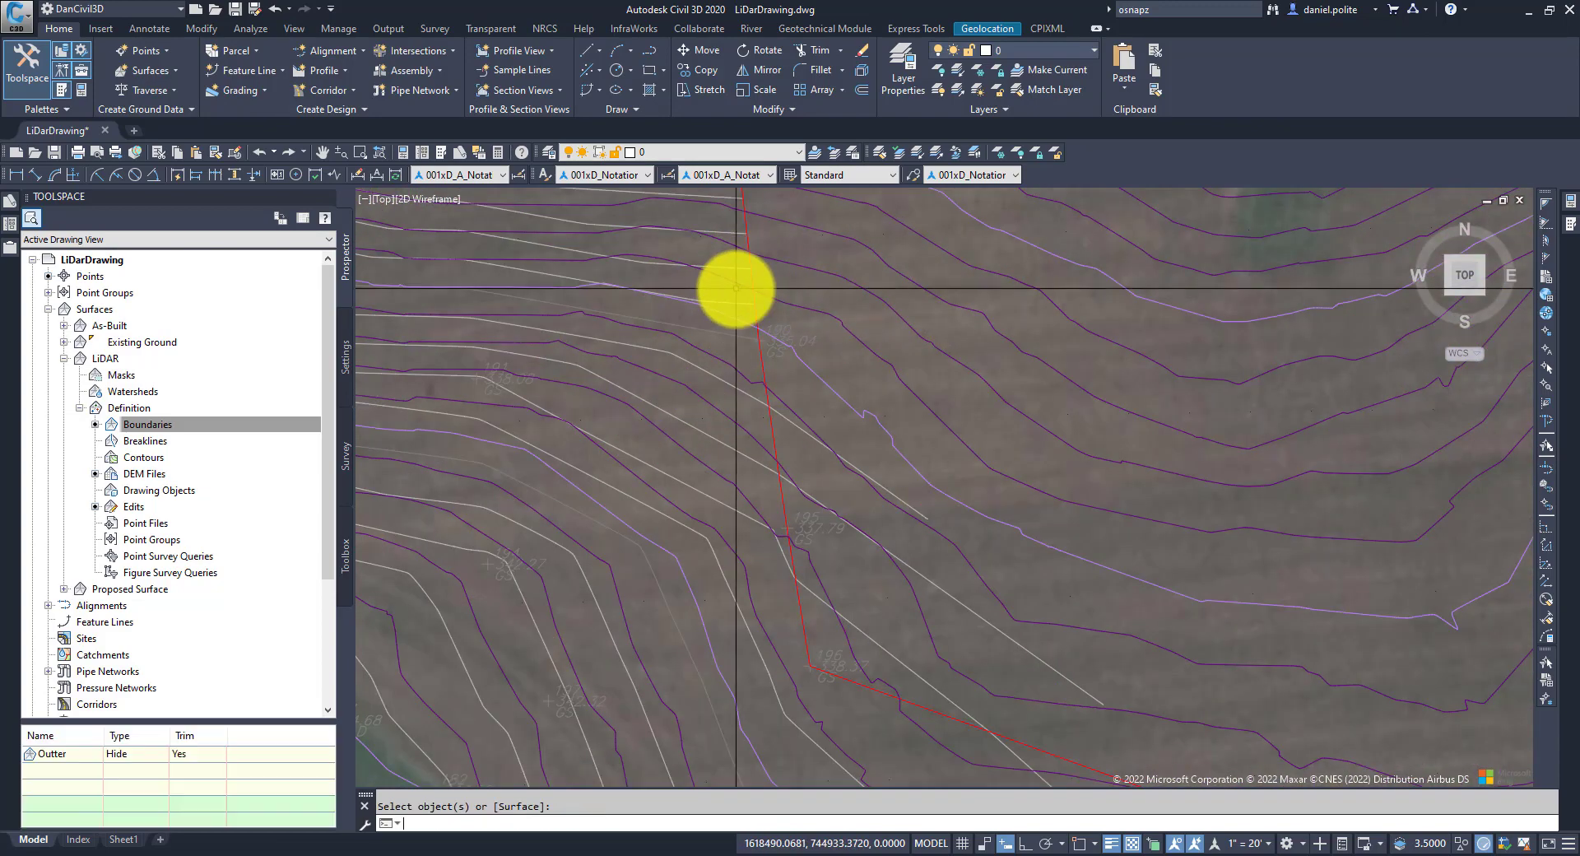
left_click(734, 288)
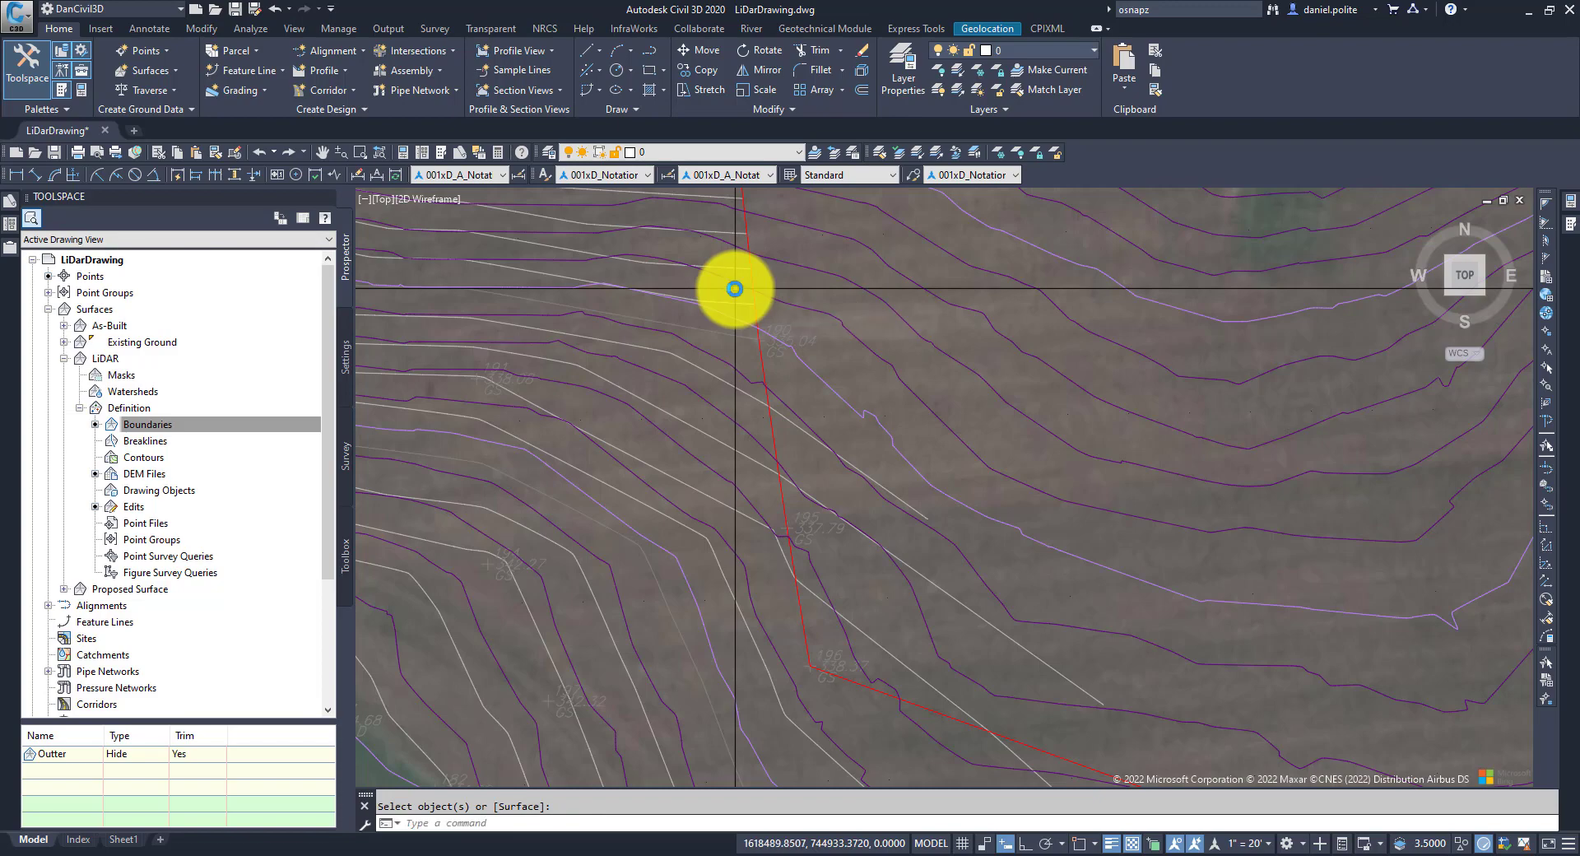
mouse_move(734, 288)
scroll(734, 288, "down", 5)
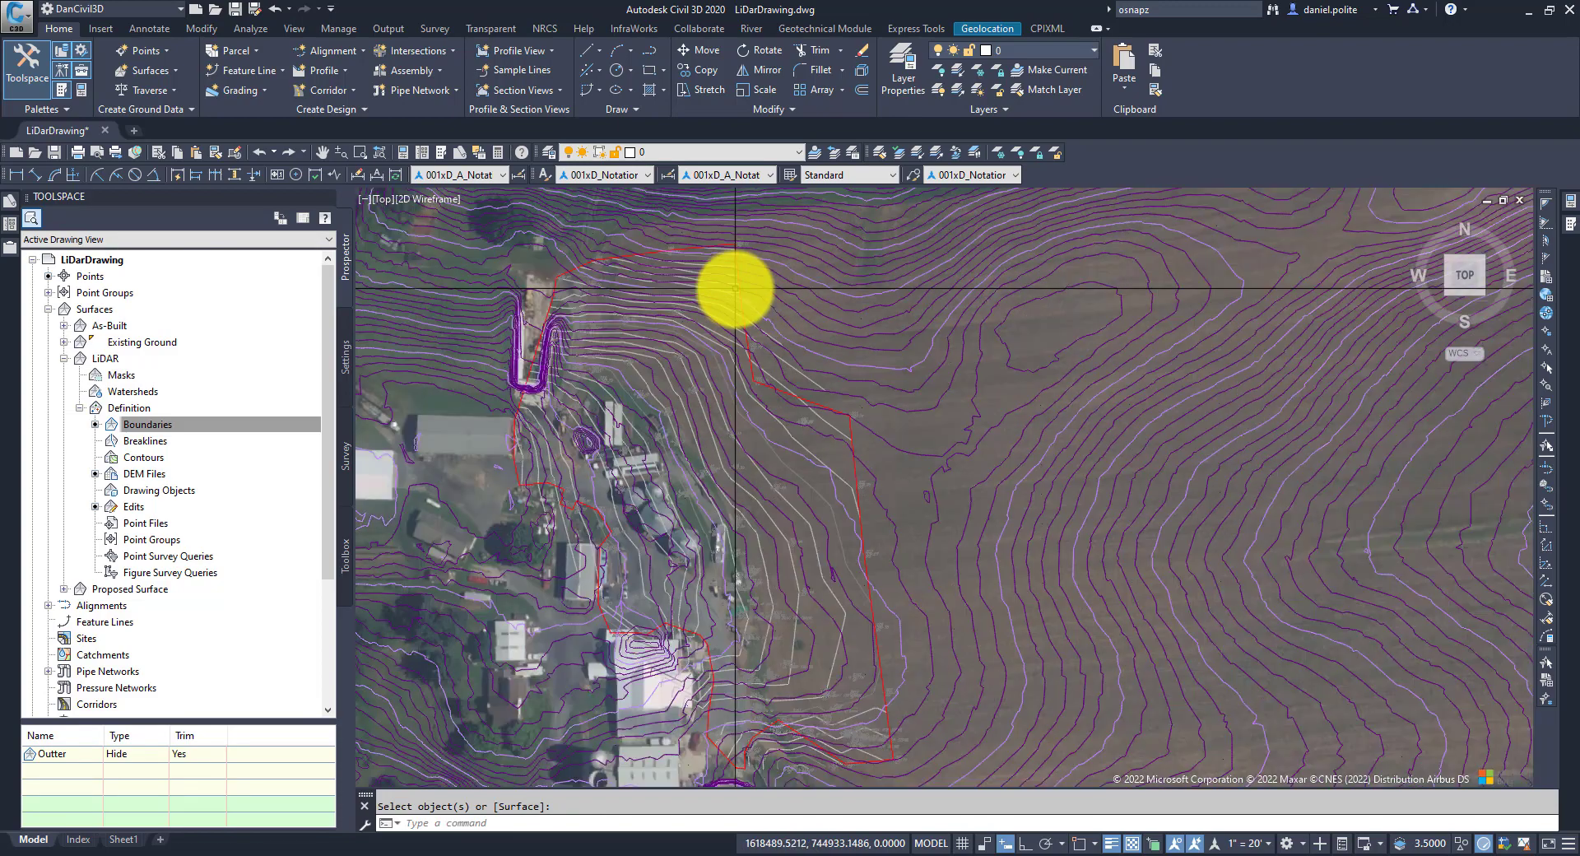
type("regen")
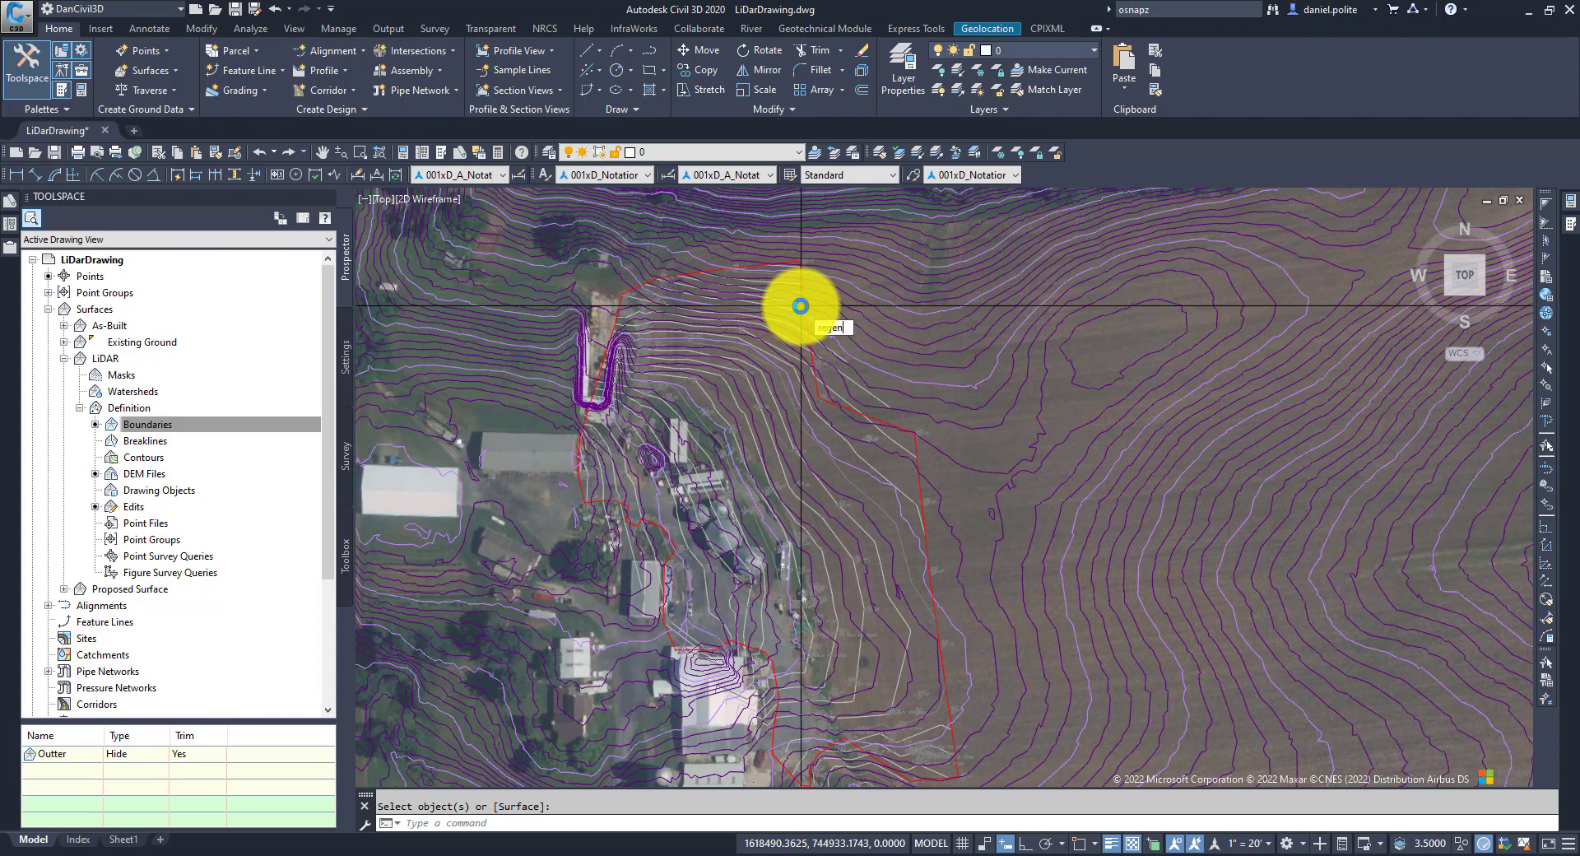
key("Return")
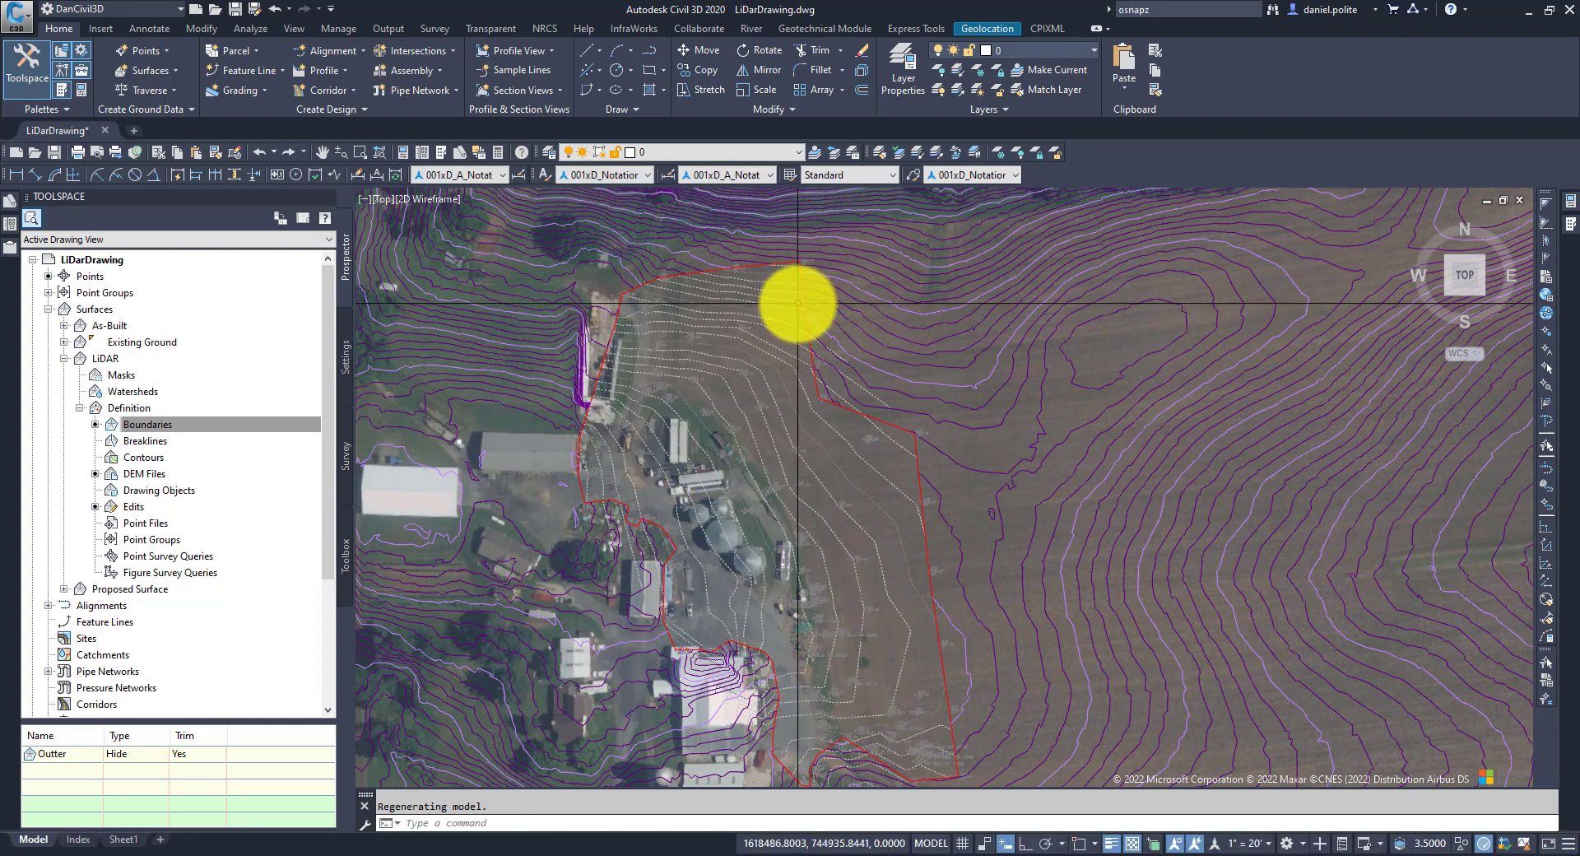
Check which surfaces report elevations inside and outside the red boundary, and inspect the contours beside the farm buildings
left_click_drag(821, 294, 846, 278)
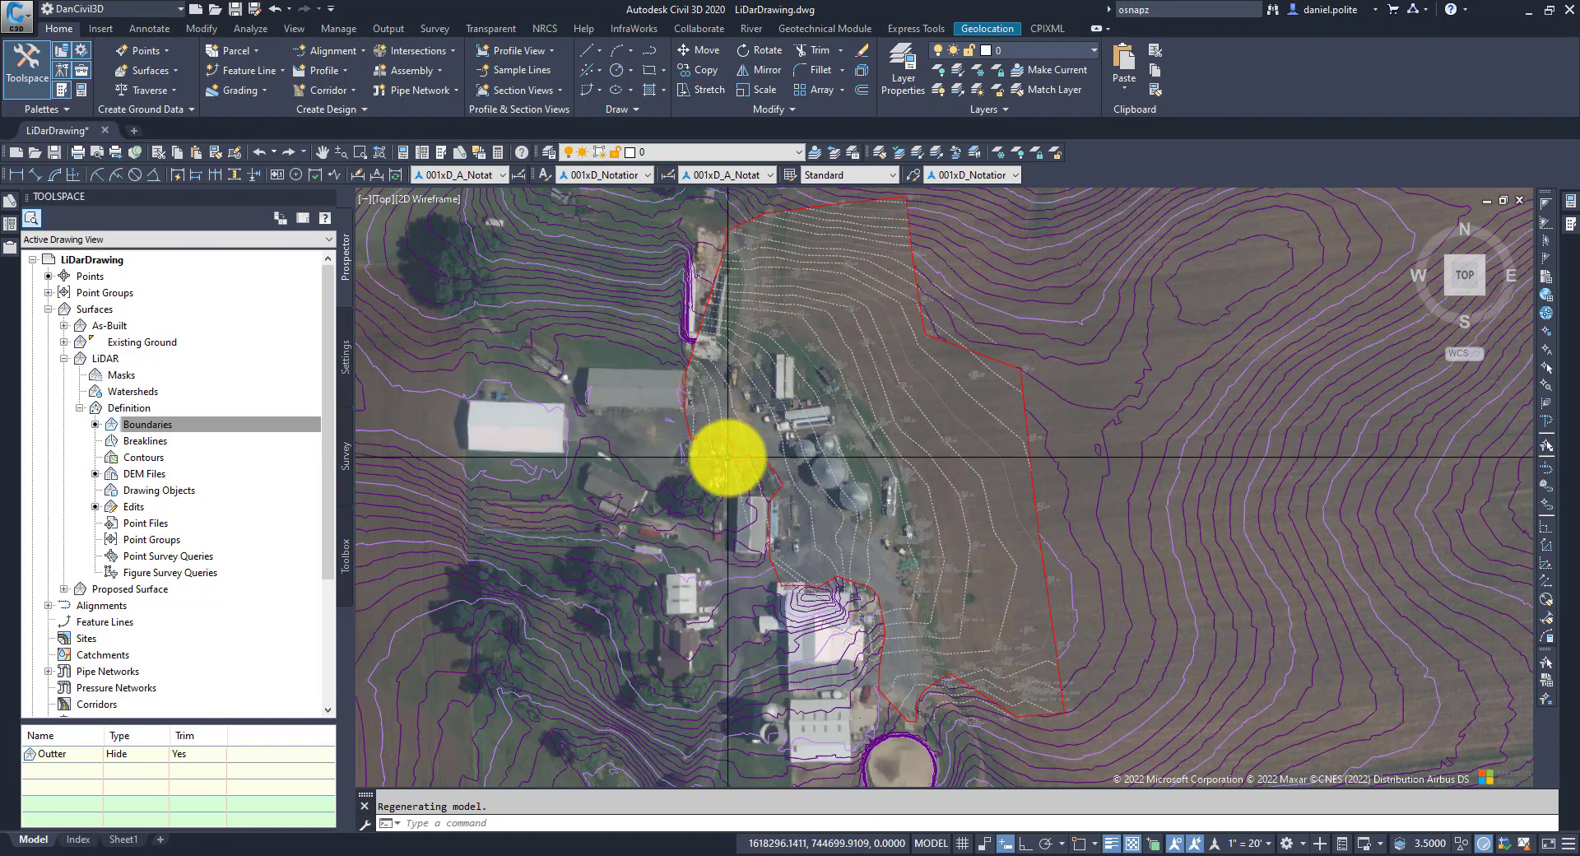
scroll(790, 370, "up", 5)
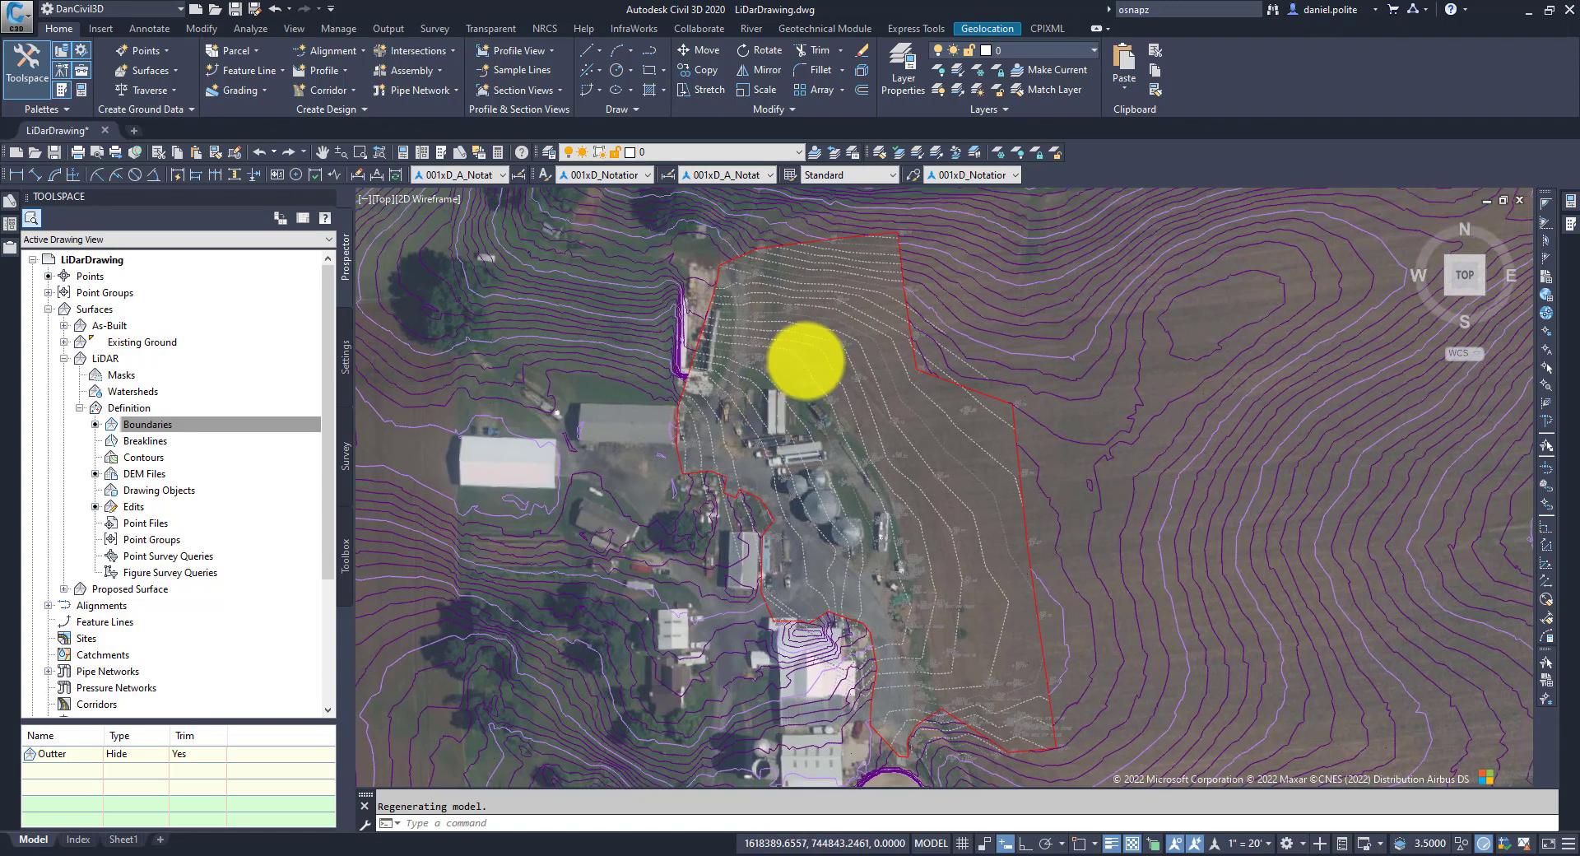
mouse_move(811, 346)
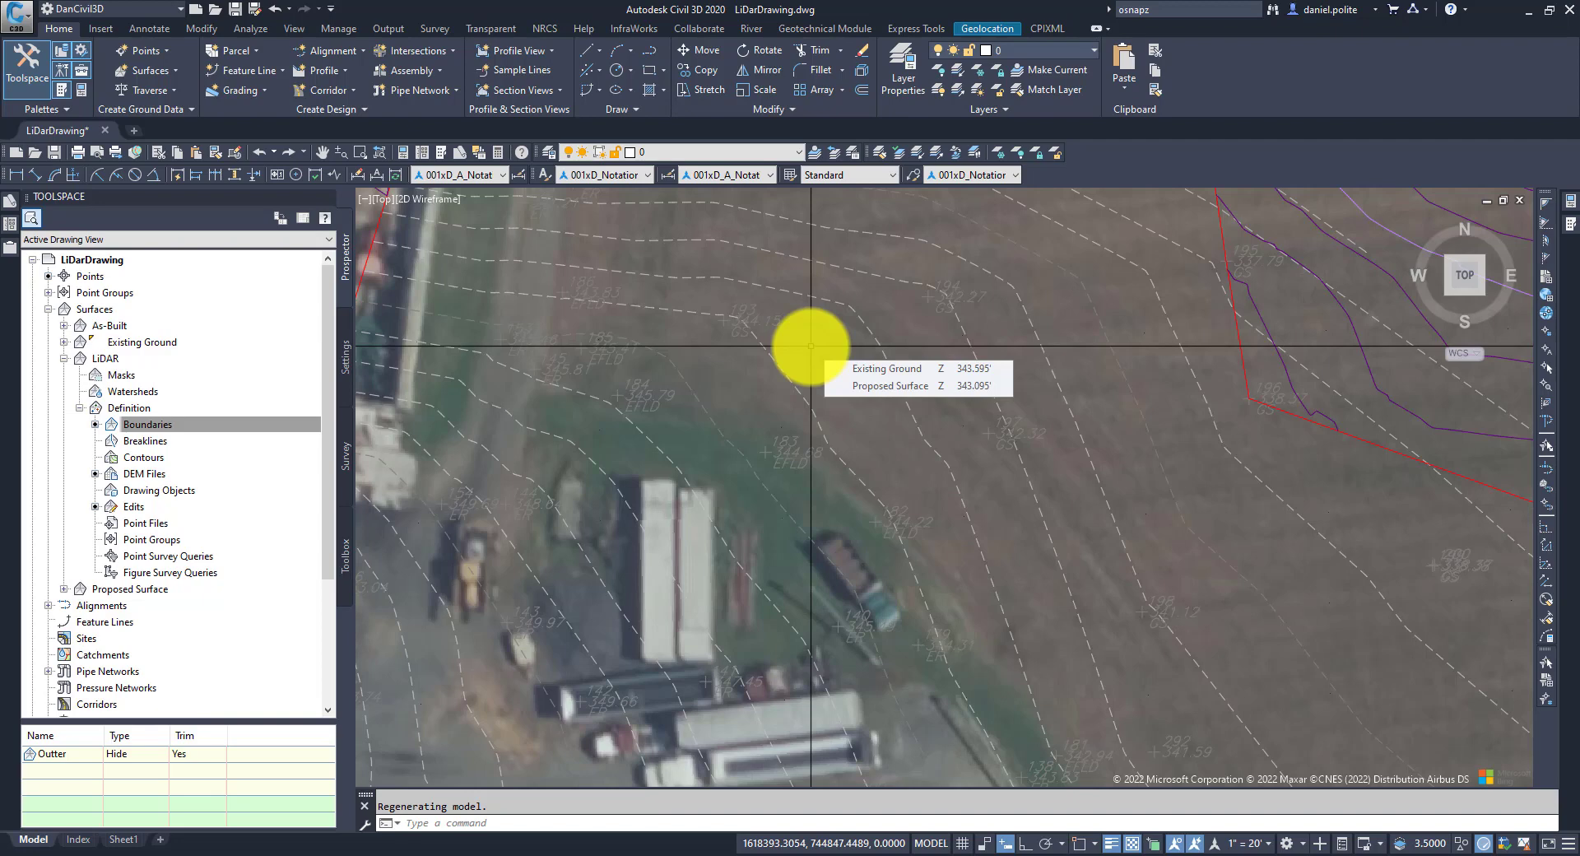
scroll(811, 346, "down", 2)
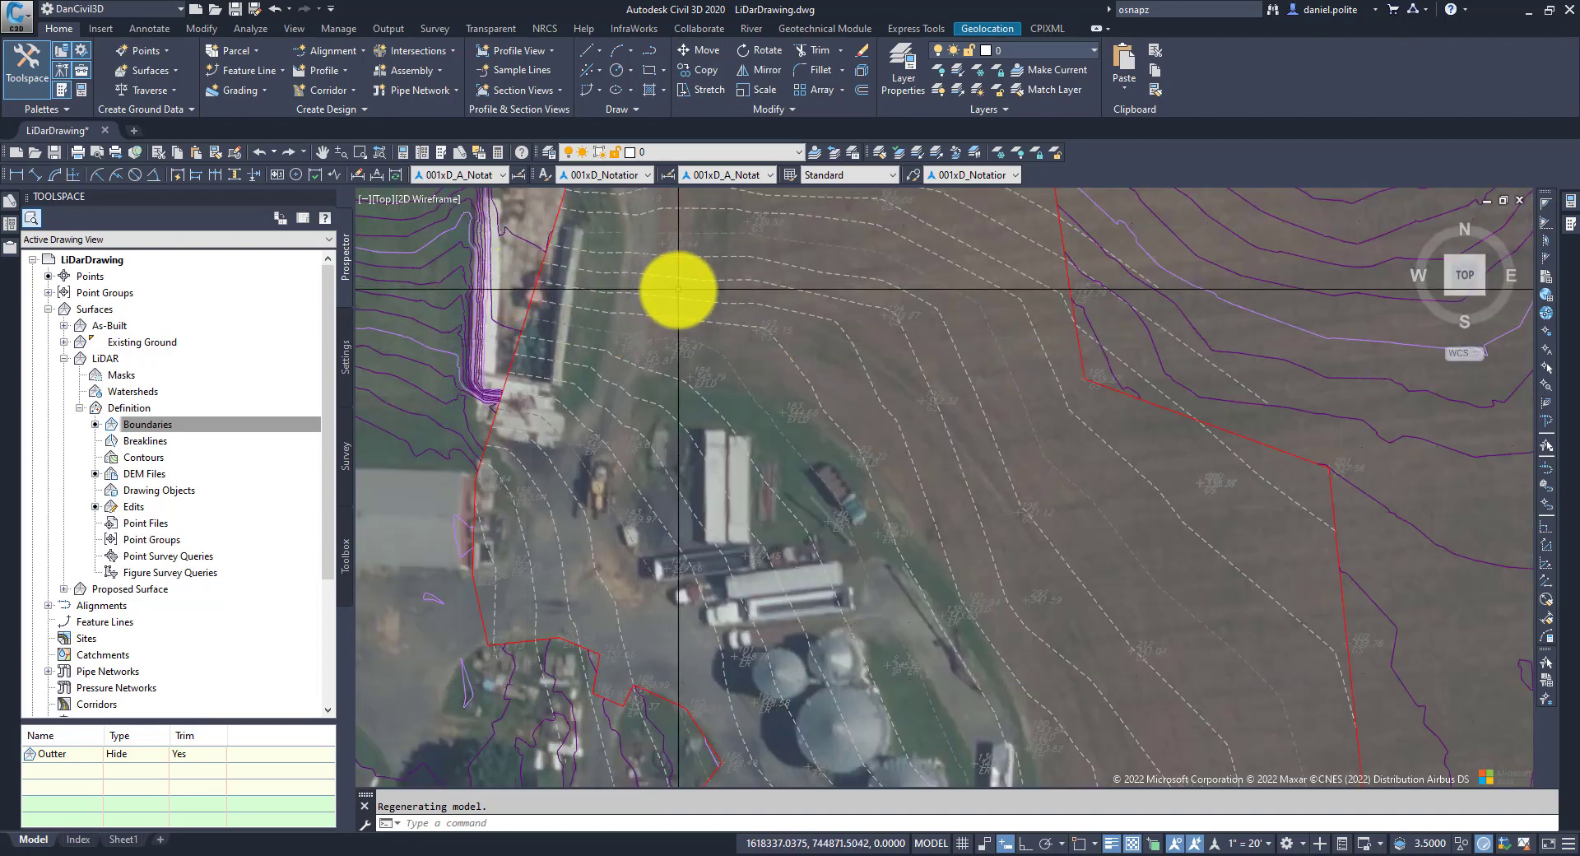
mouse_move(678, 290)
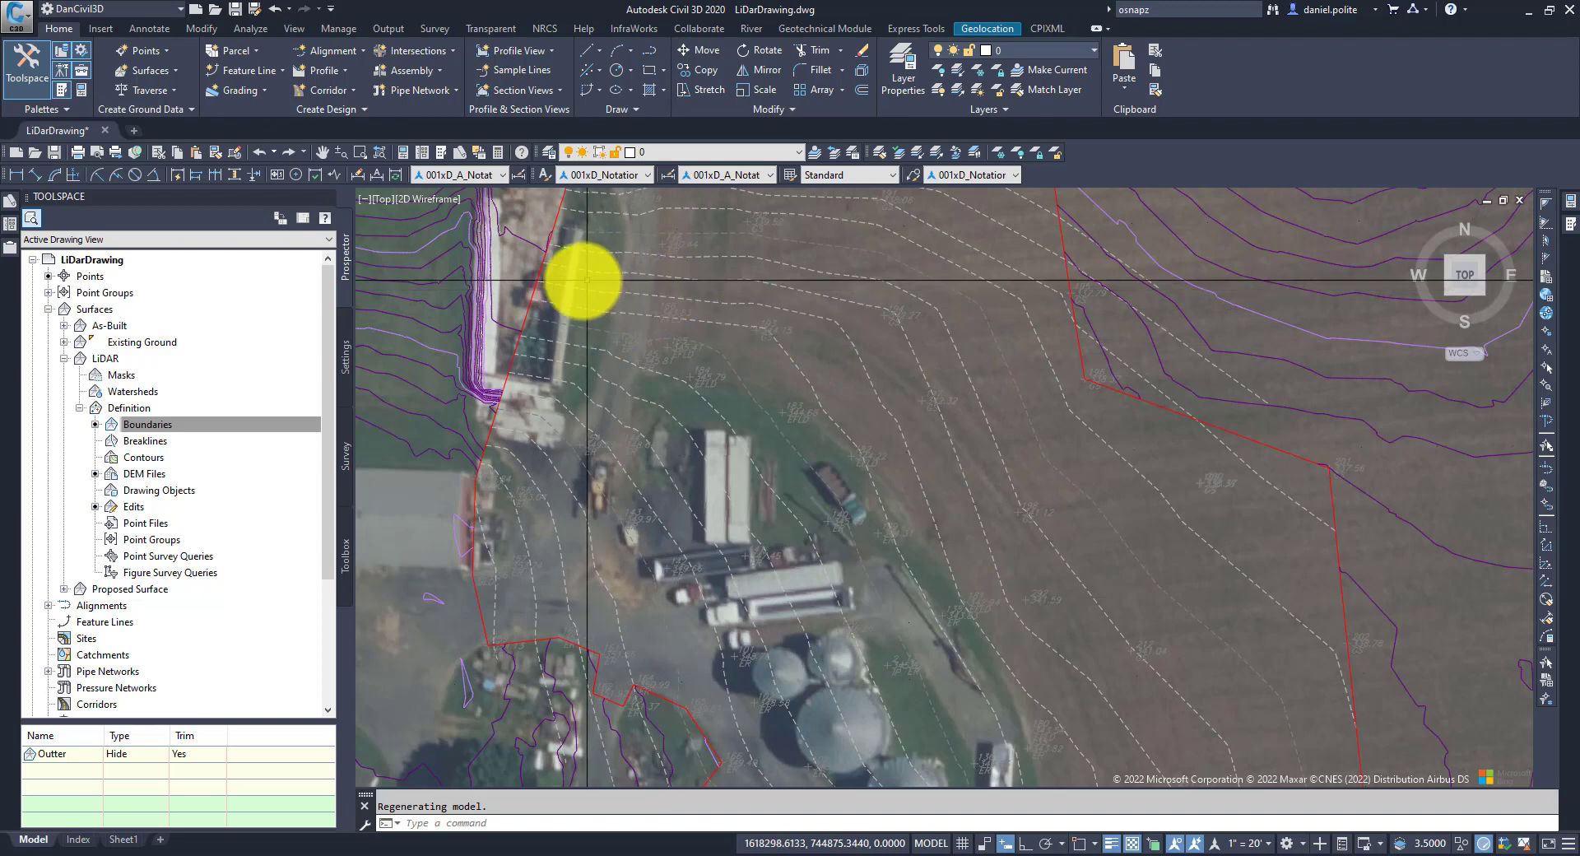
mouse_move(524, 277)
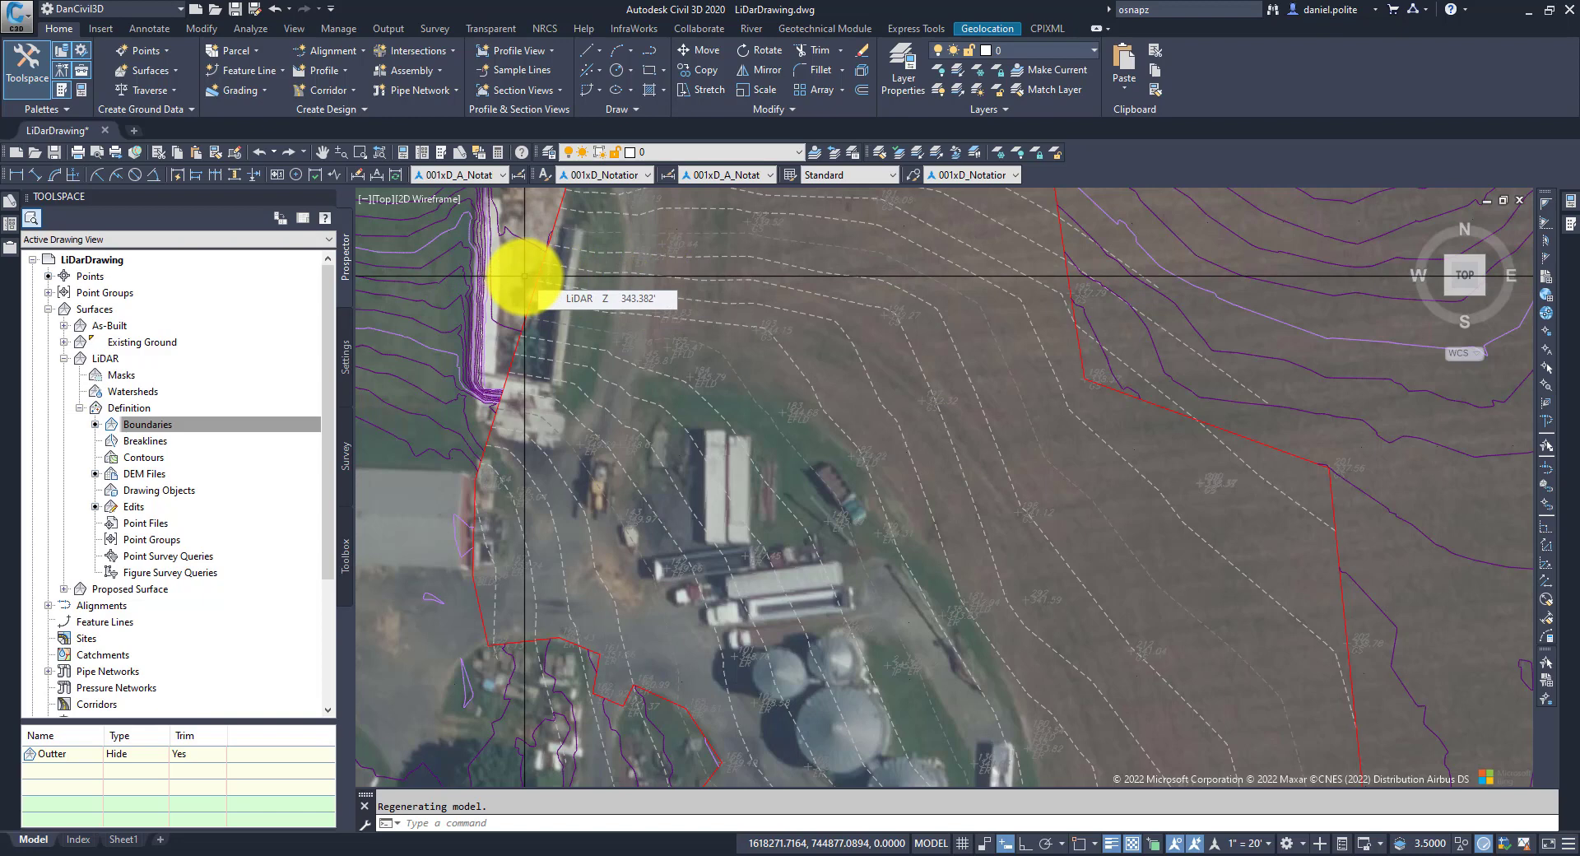
left_click_drag(557, 487, 653, 430)
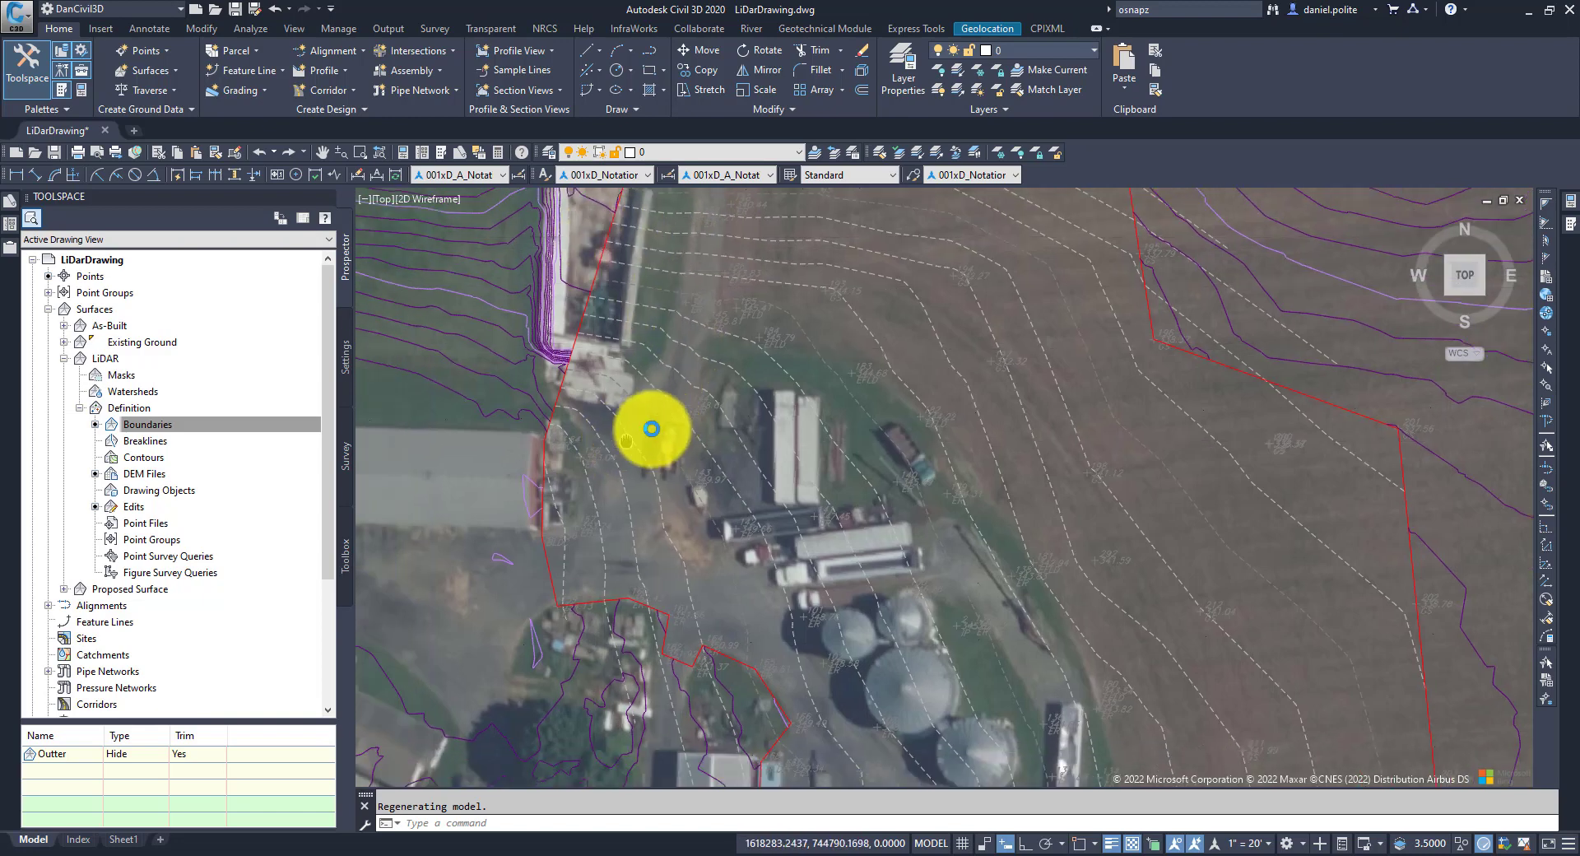
scroll(590, 356, "up", 3)
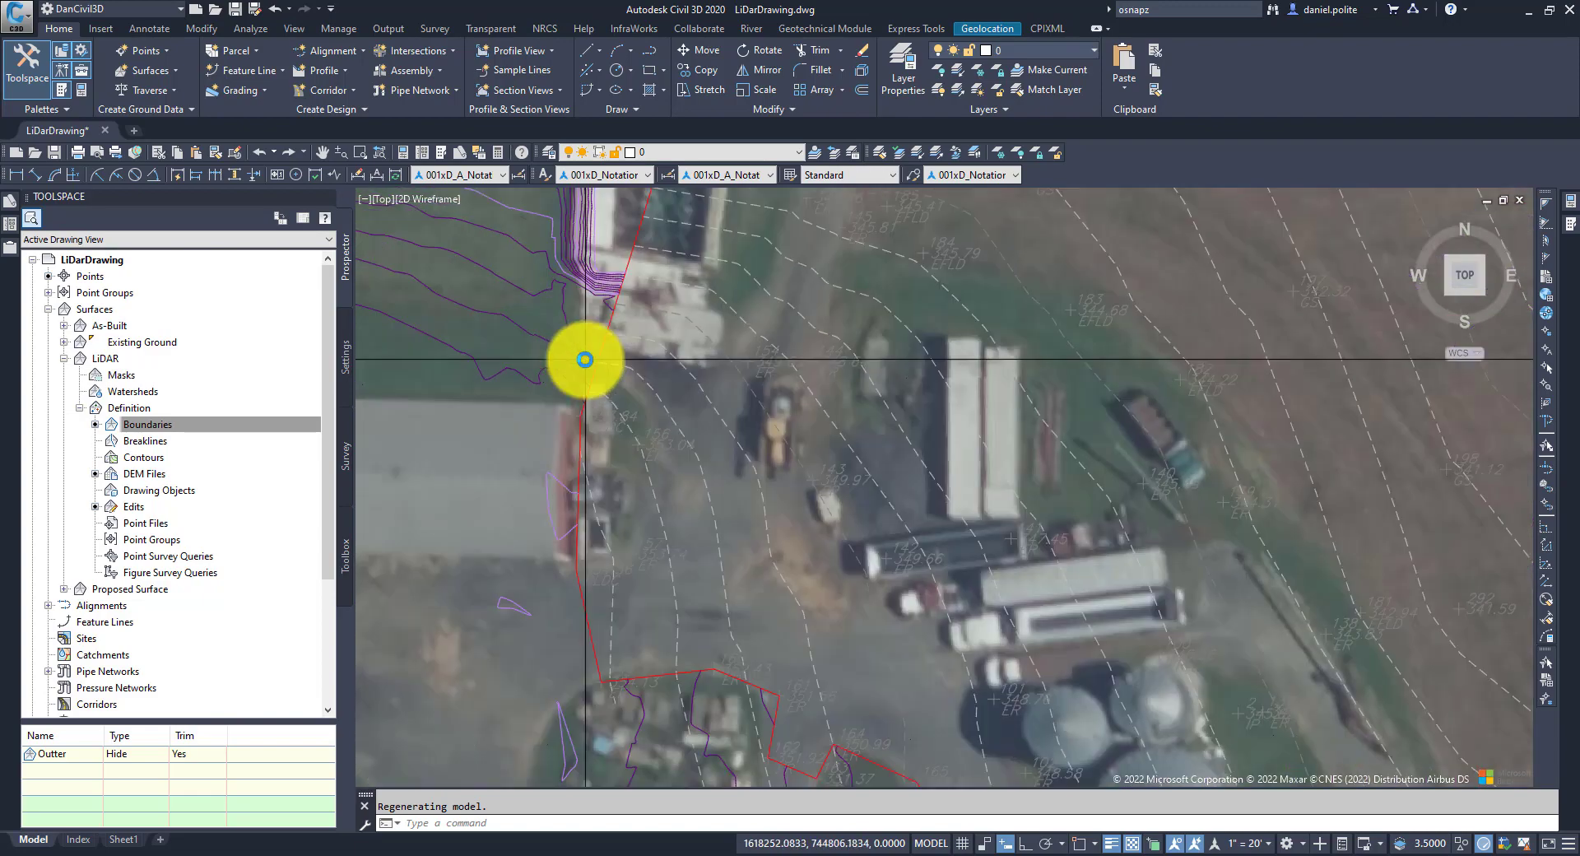
mouse_move(587, 368)
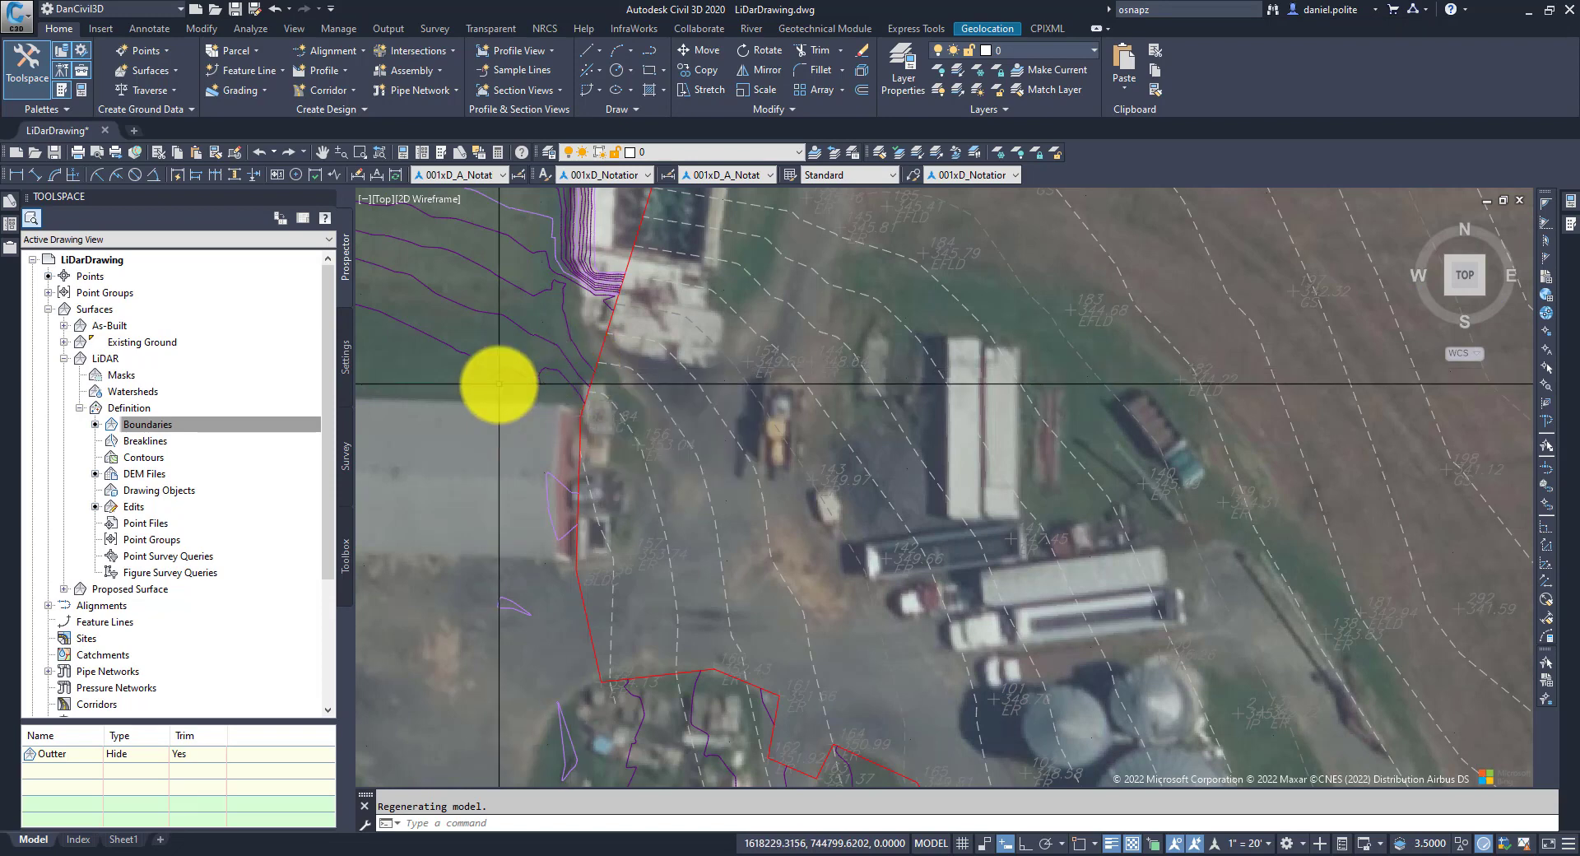
scroll(601, 372, "up", 1)
scroll(611, 373, "down", 2)
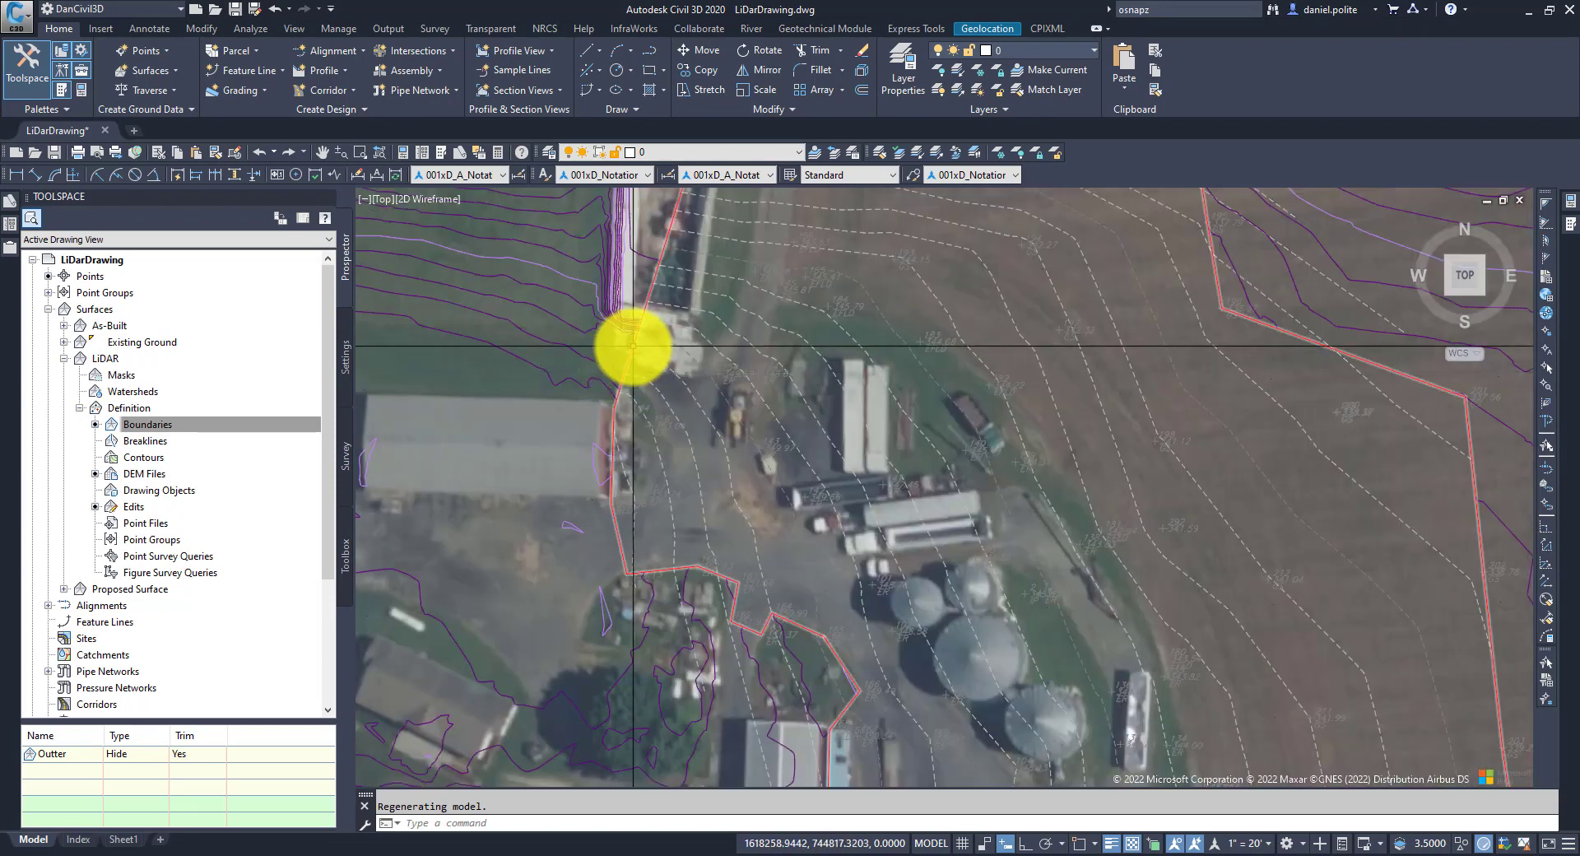
Compare the LiDAR and Existing Ground contours and elevations where they meet at the boundary's northwest corner
left_click_drag(731, 251, 719, 436)
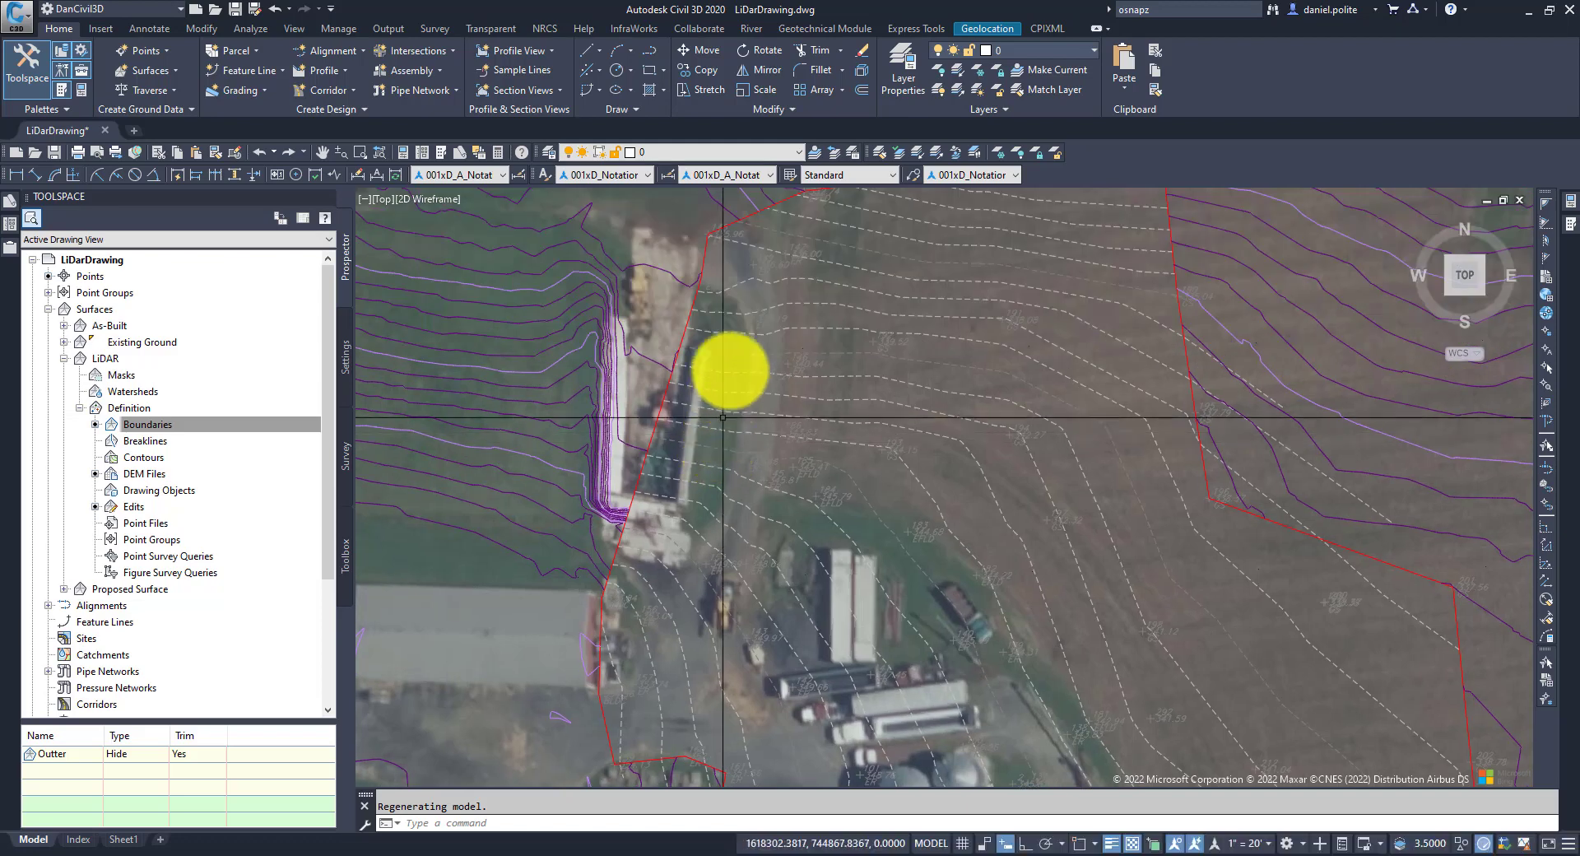
scroll(716, 289, "up", 2)
left_click_drag(716, 289, 688, 511)
scroll(716, 374, "up", 2)
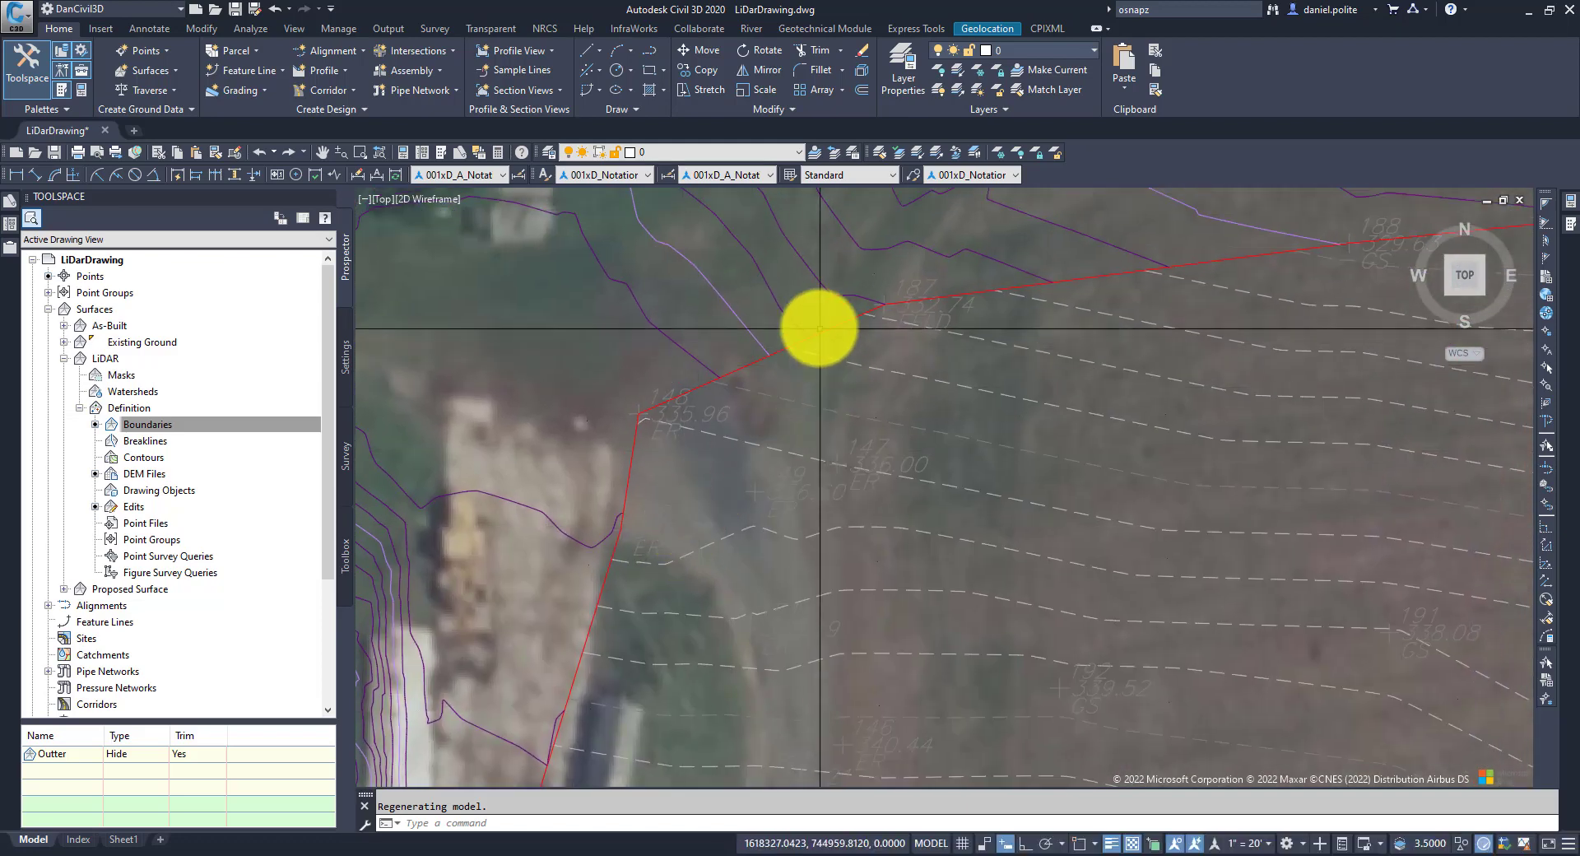
scroll(814, 333, "up", 3)
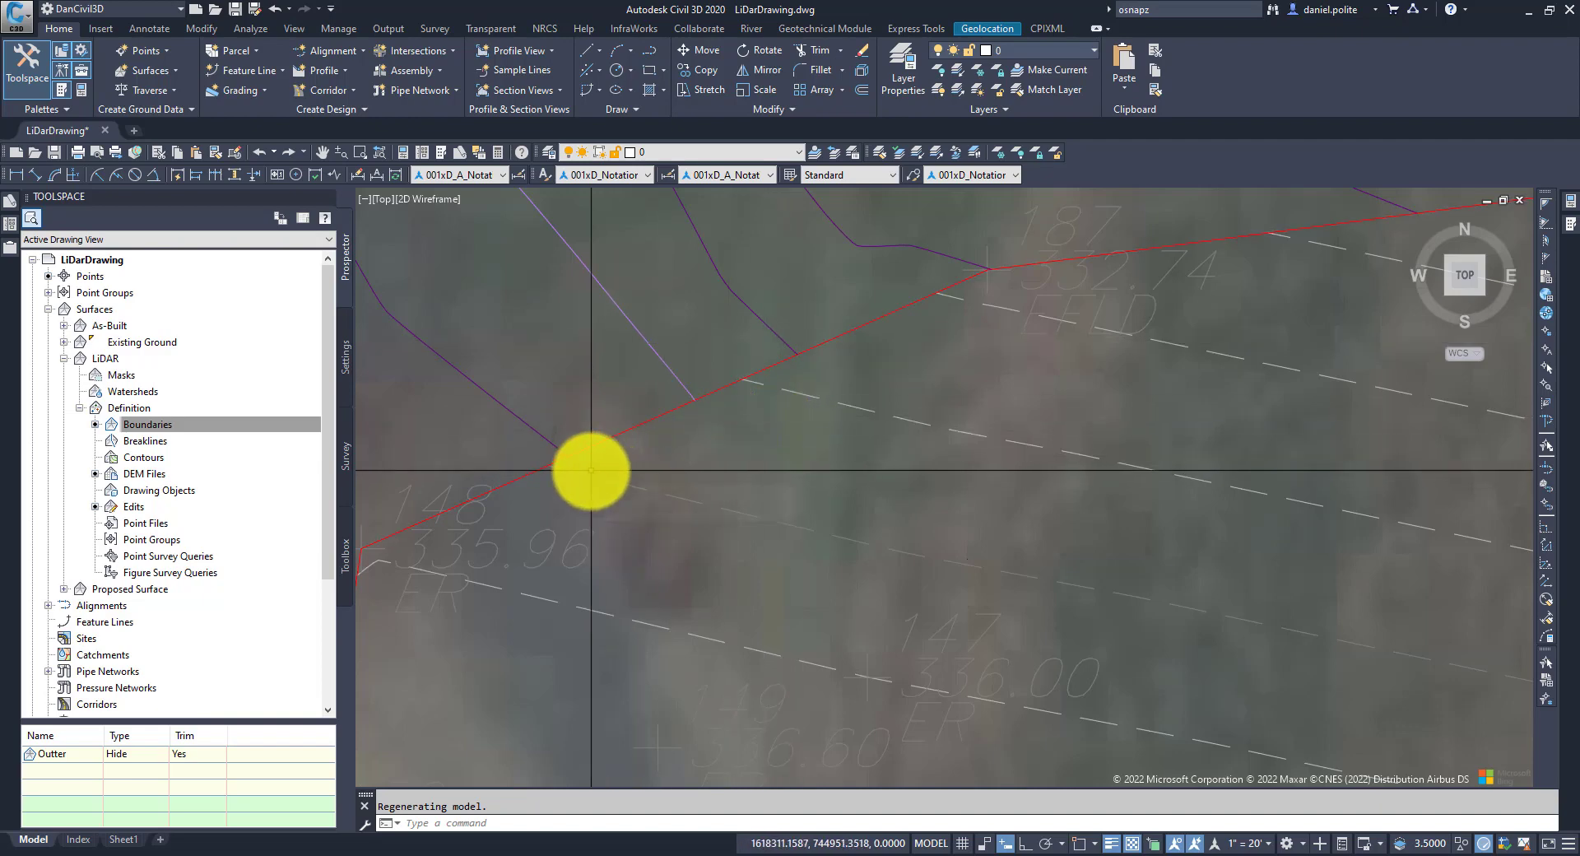
mouse_move(591, 470)
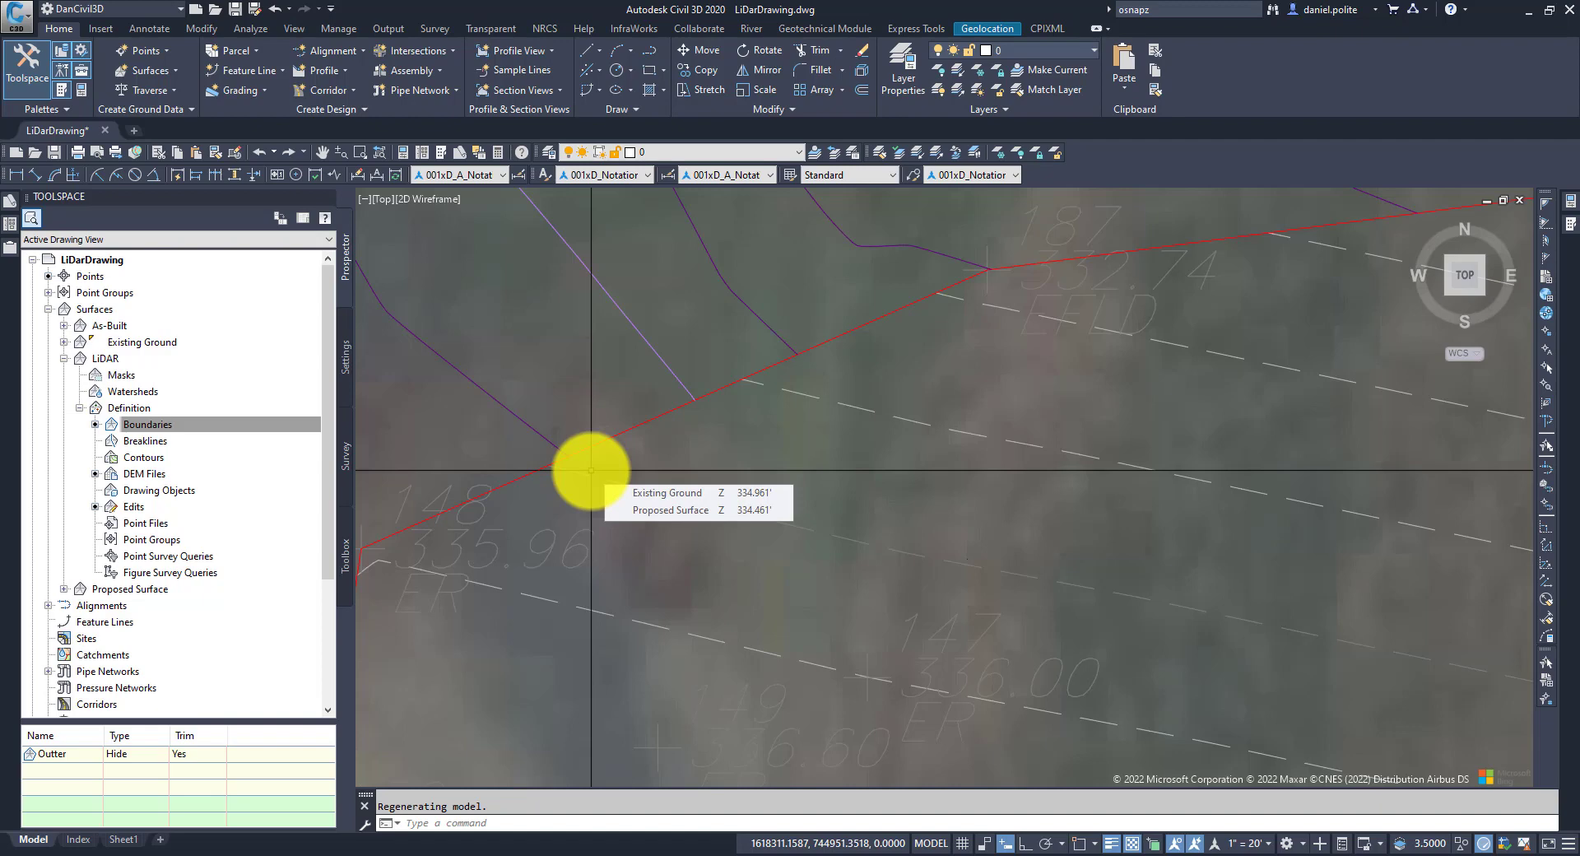
mouse_move(567, 448)
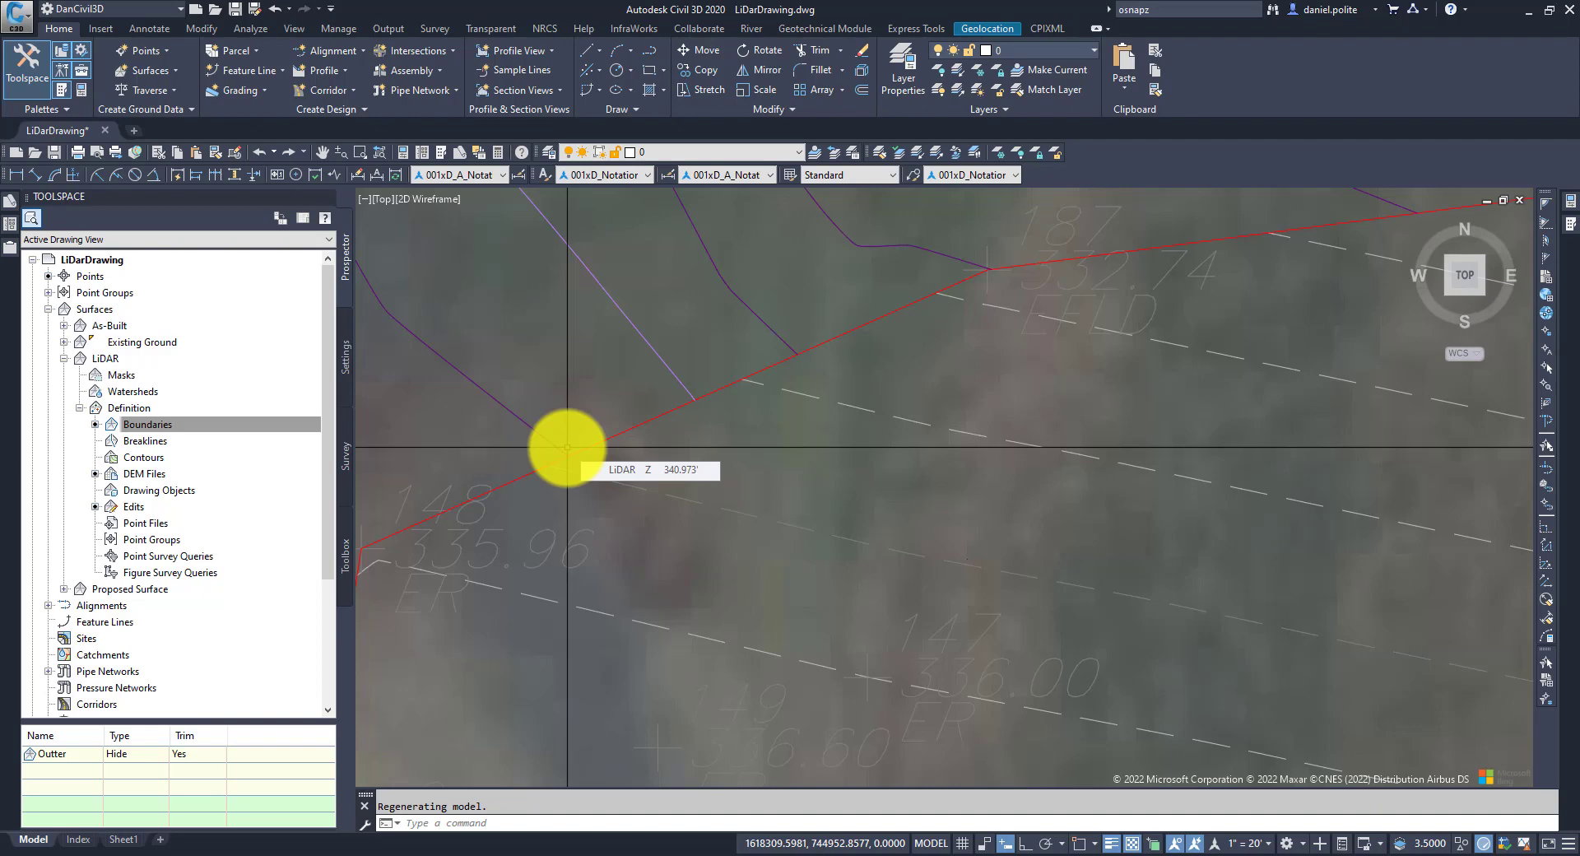
scroll(567, 448, "down", 2)
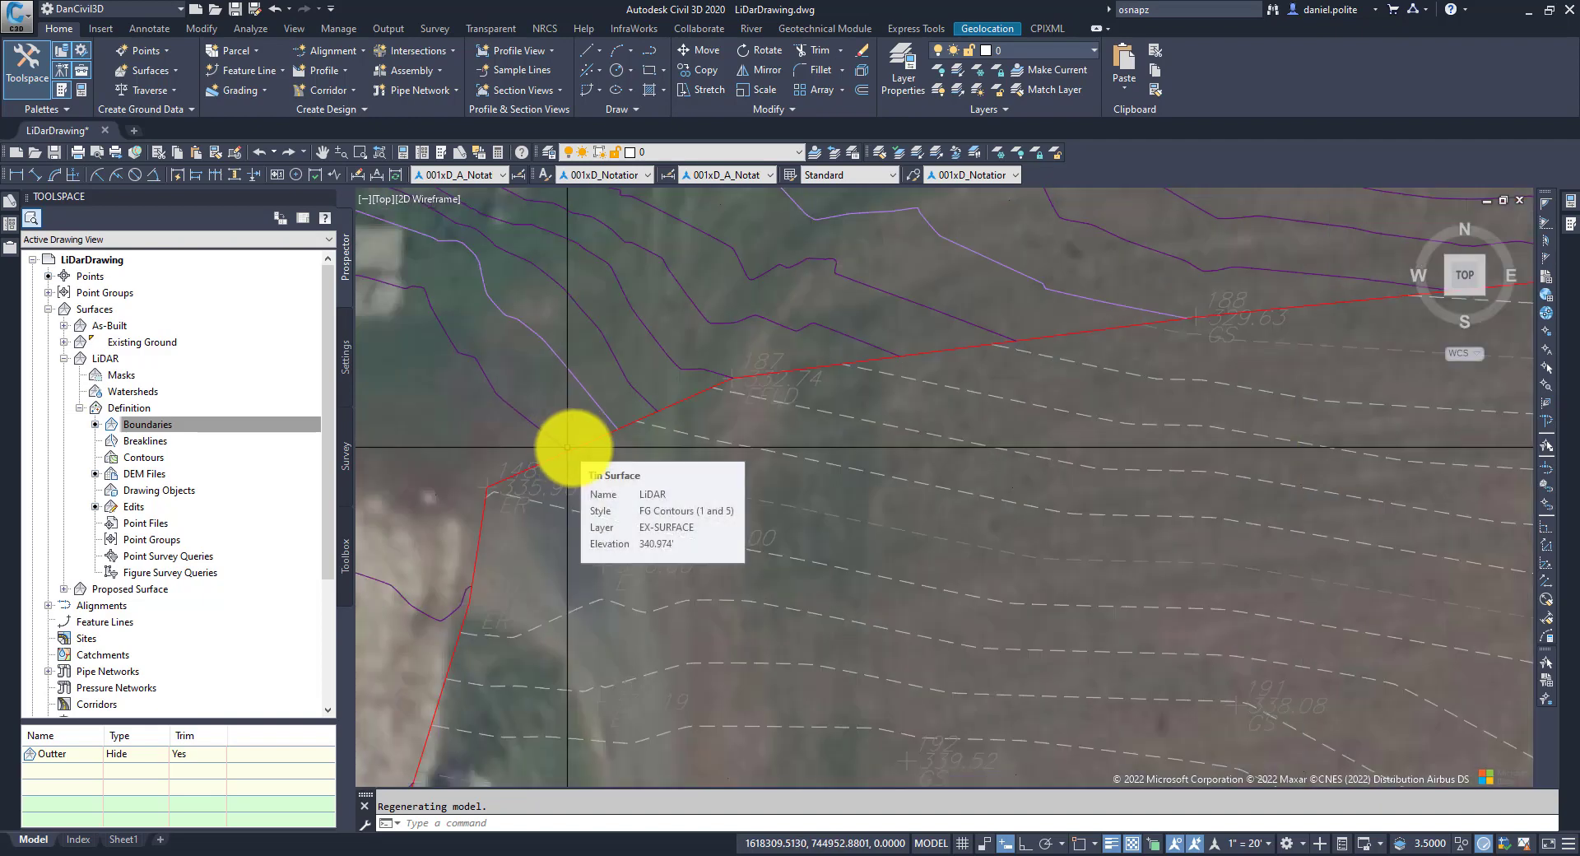
Lower the whole LiDAR surface by 6 feet with a Raise/Lower Surface edit in its definition
scroll(778, 486, "down", 3)
left_click_drag(861, 568, 822, 356)
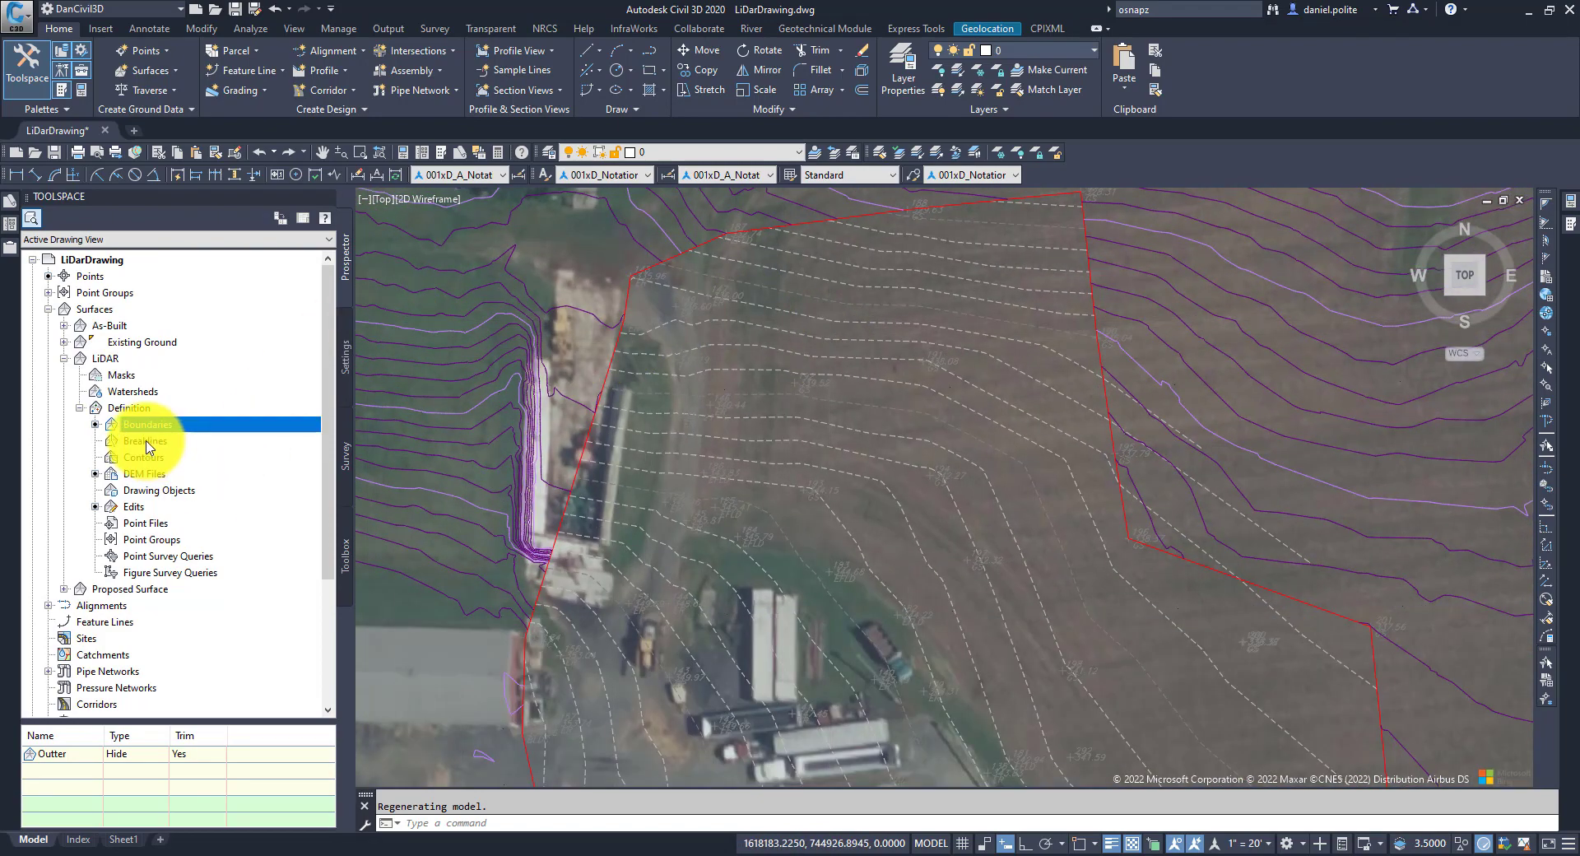
left_click(105, 362)
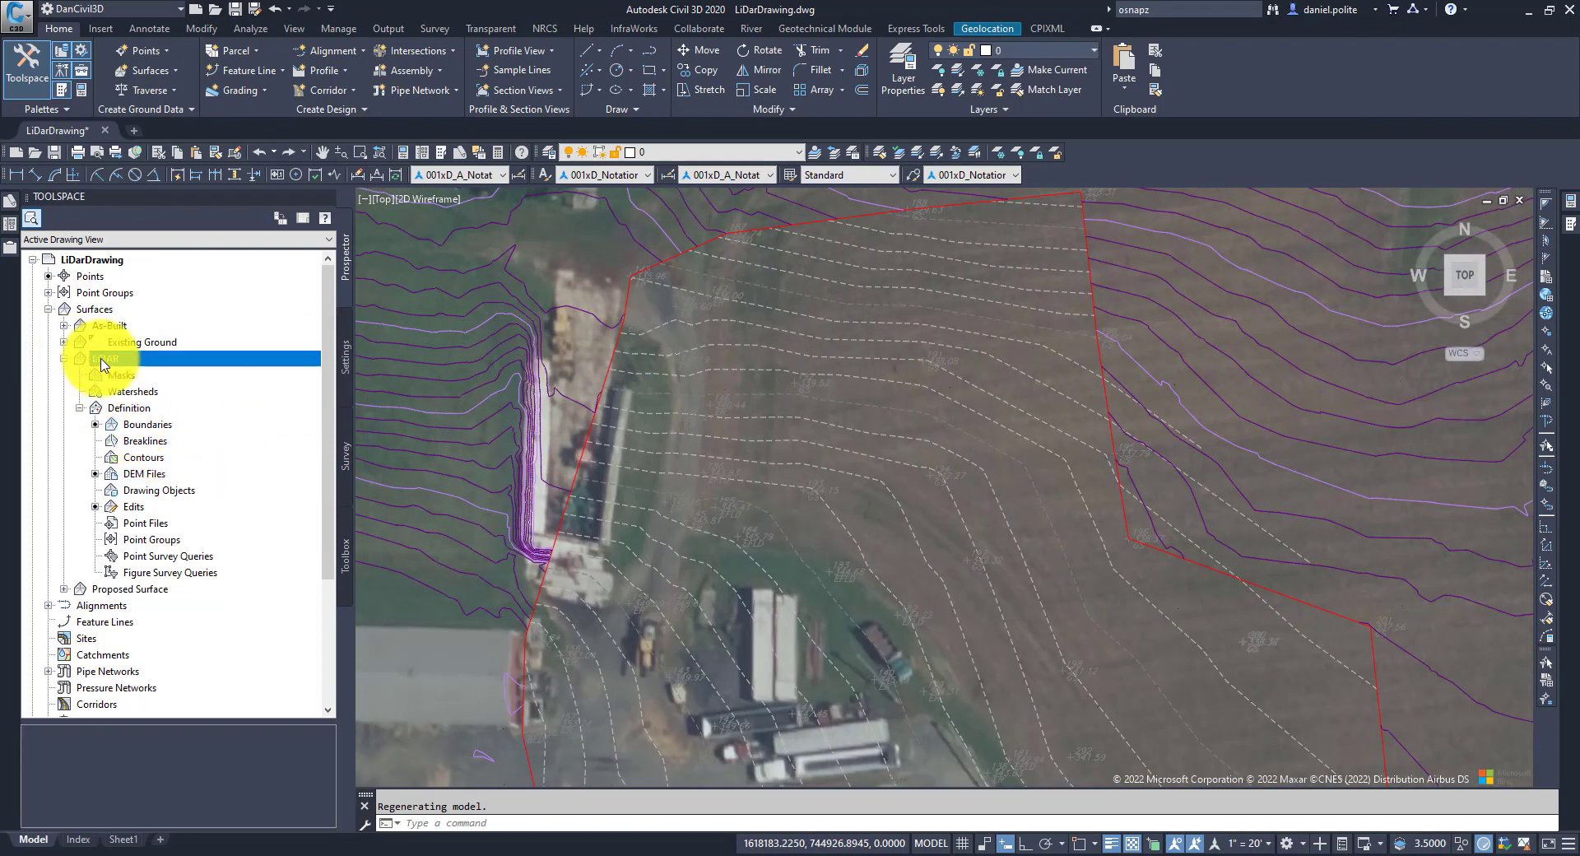
left_click(137, 508)
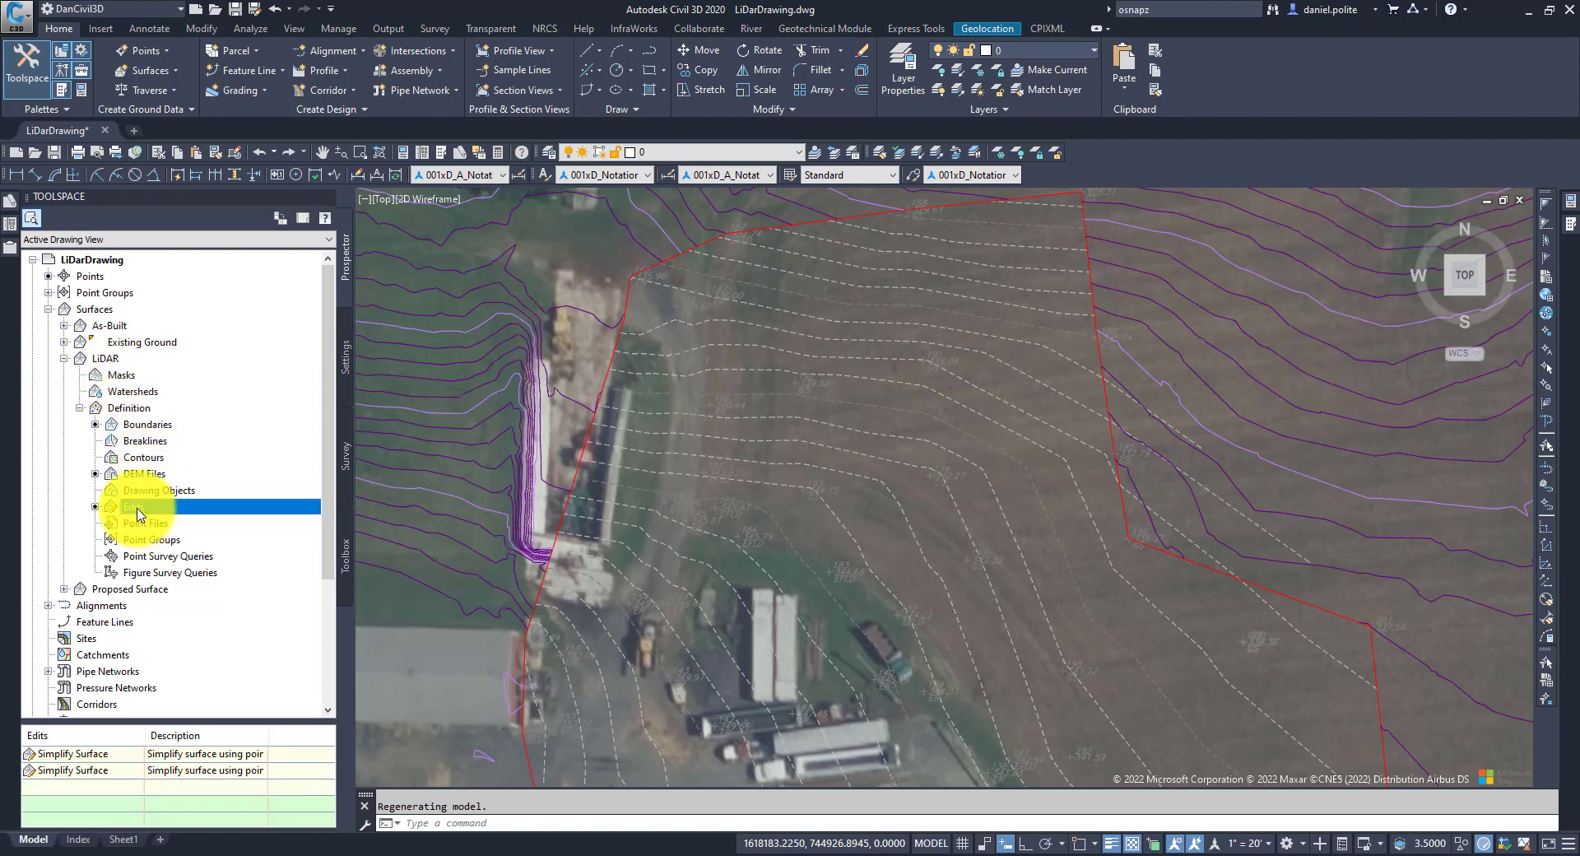
right_click(136, 509)
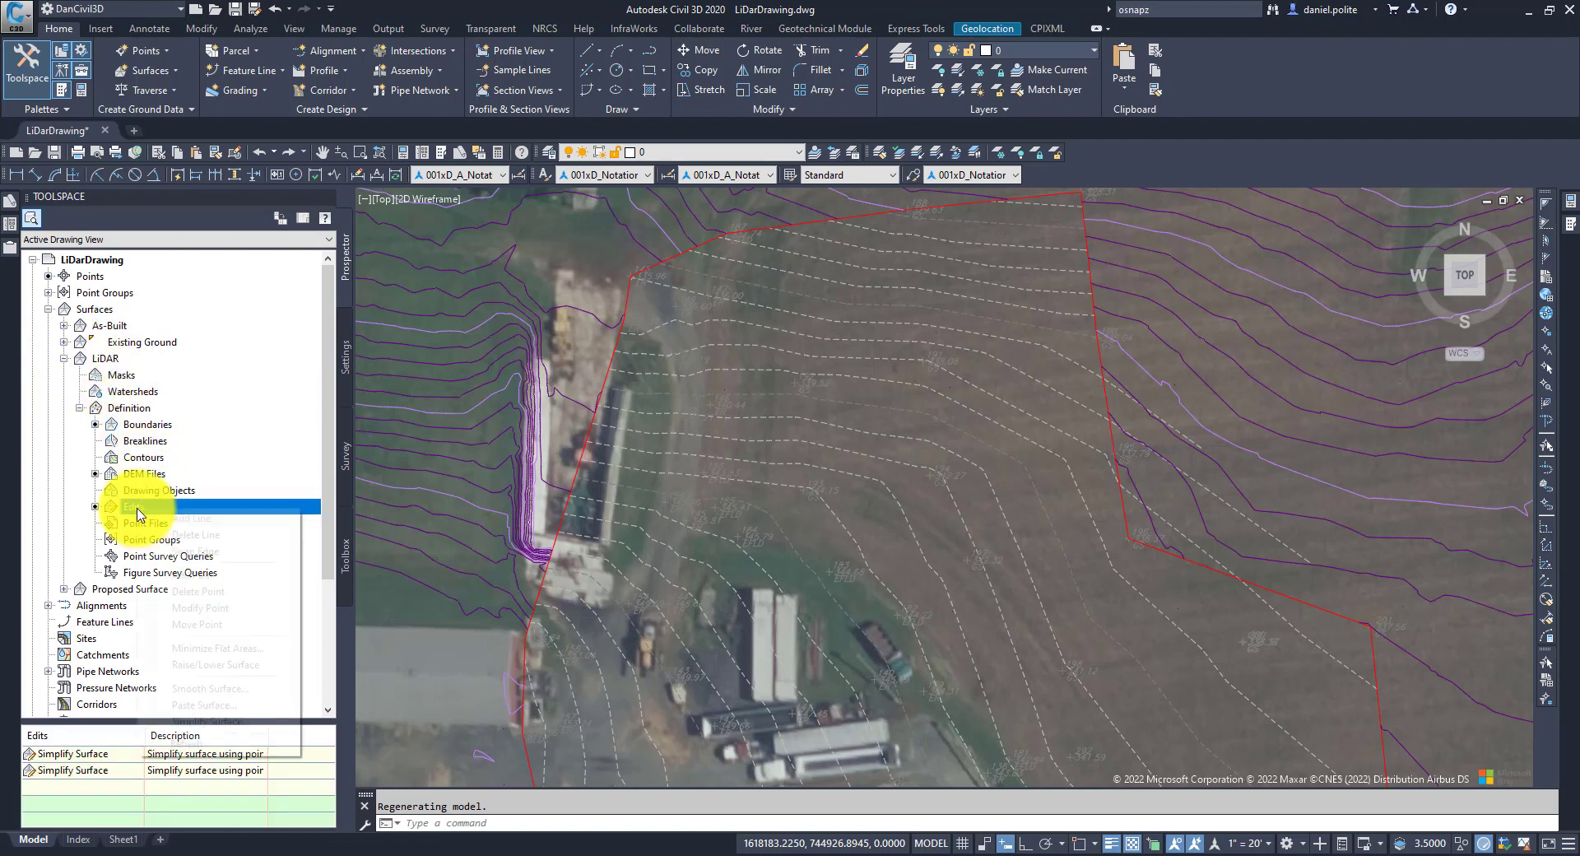
left_click(216, 665)
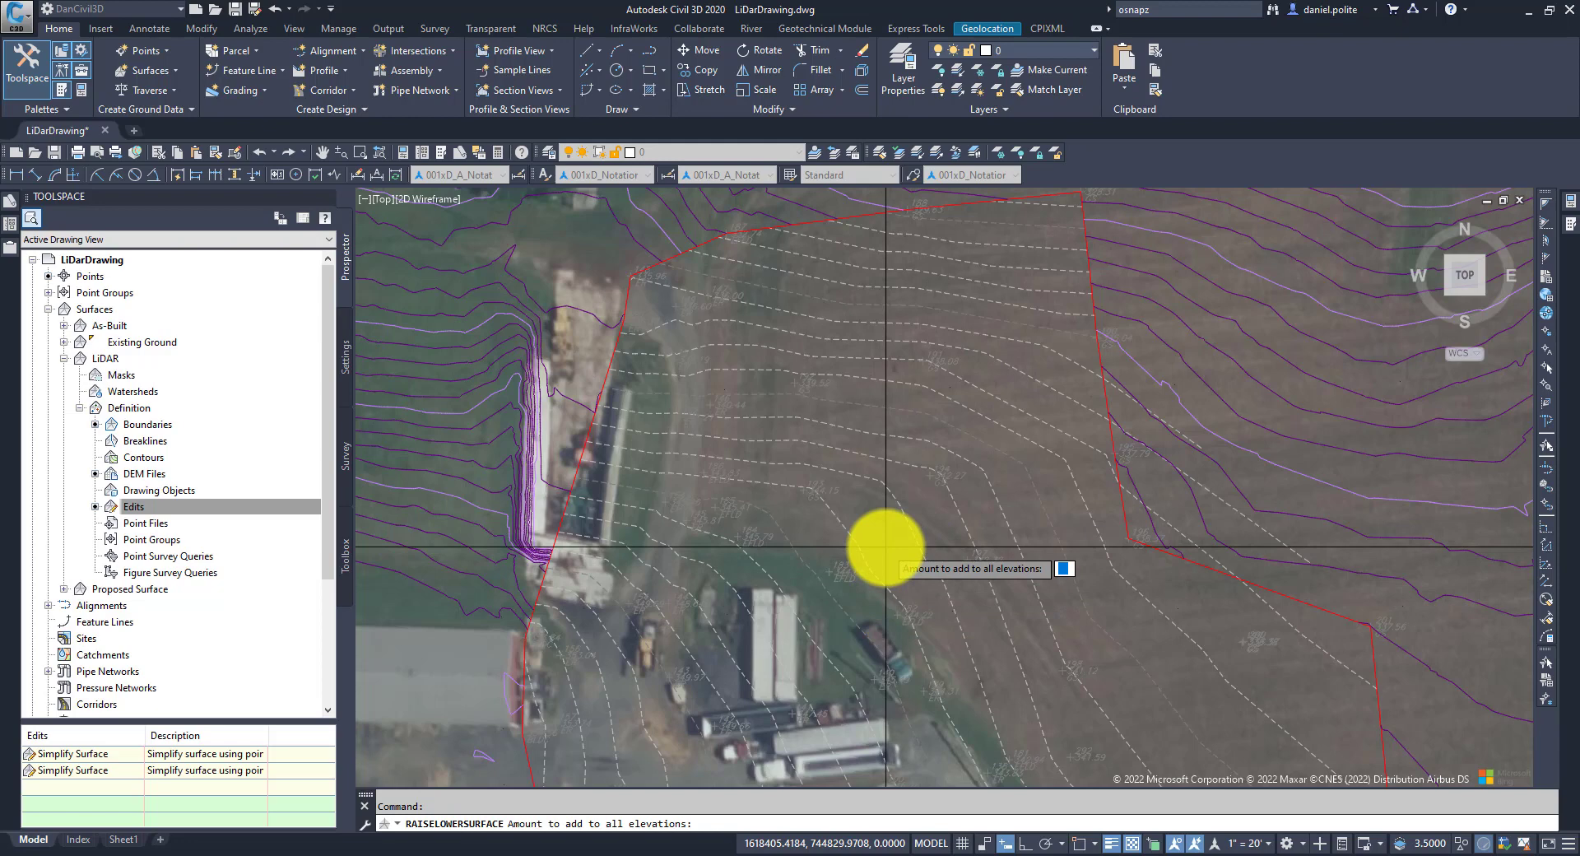
type("-6")
key("Return")
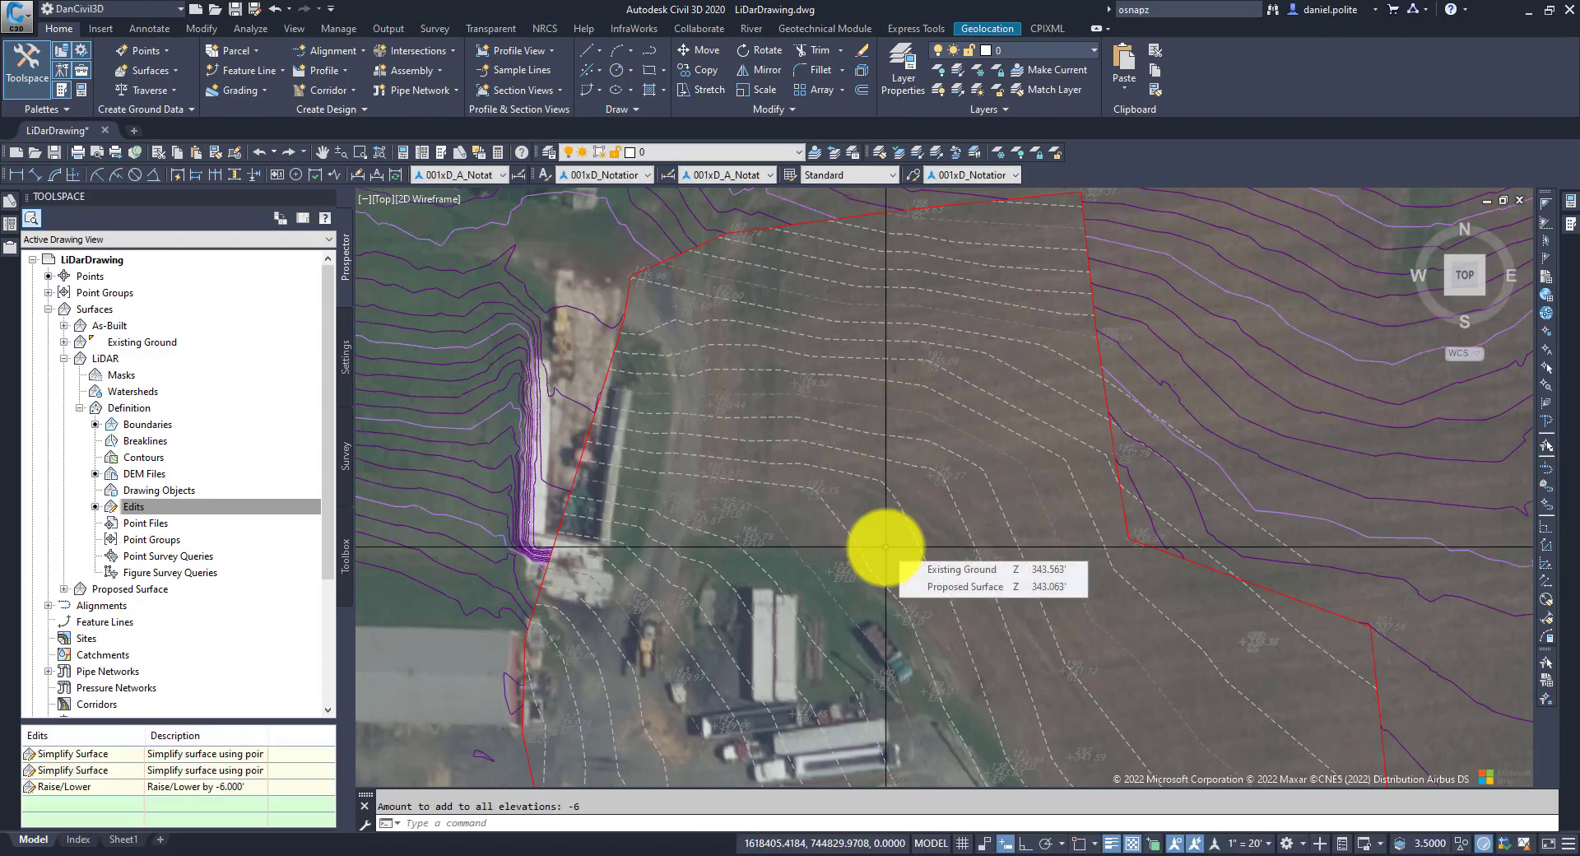
Check the lowered LiDAR surface's contours and elevations against Existing Ground at the red boundary's northwest corner and along its east side
scroll(645, 303, "up", 4)
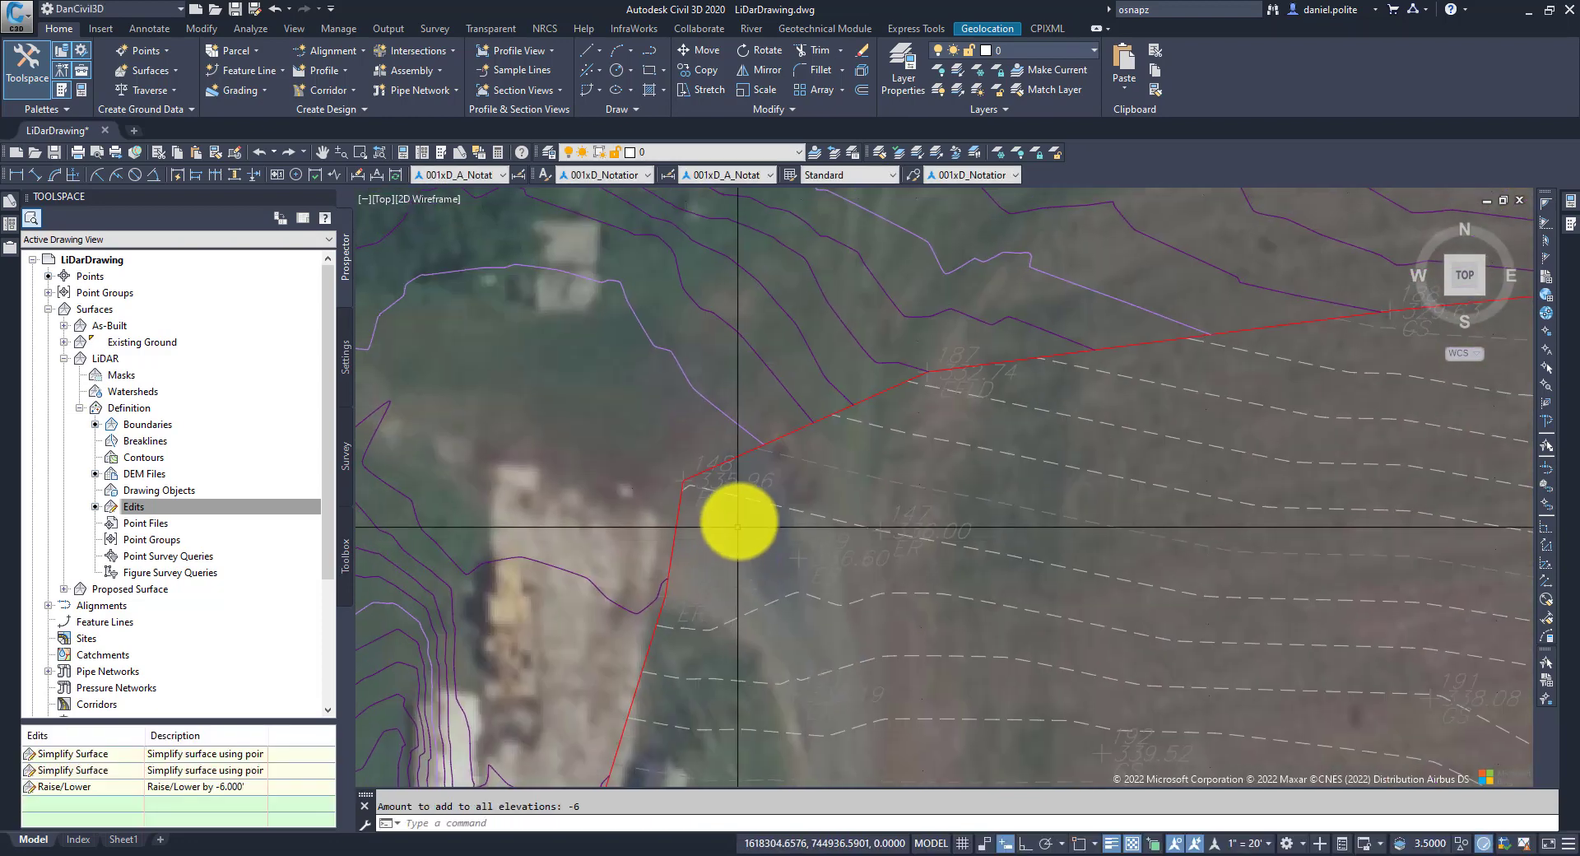
scroll(776, 465, "up", 5)
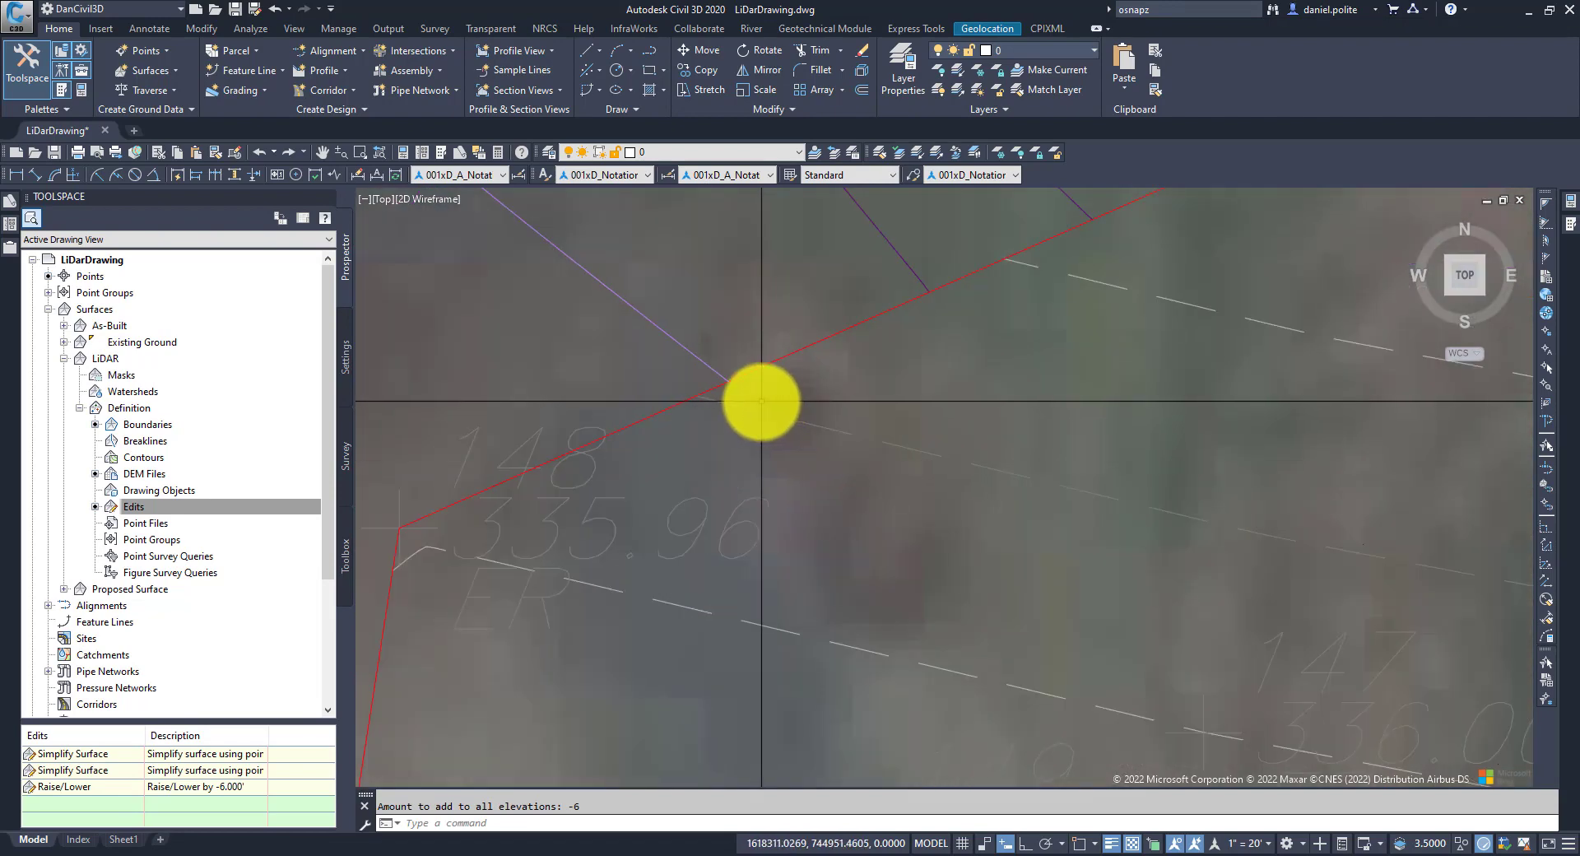
mouse_move(762, 402)
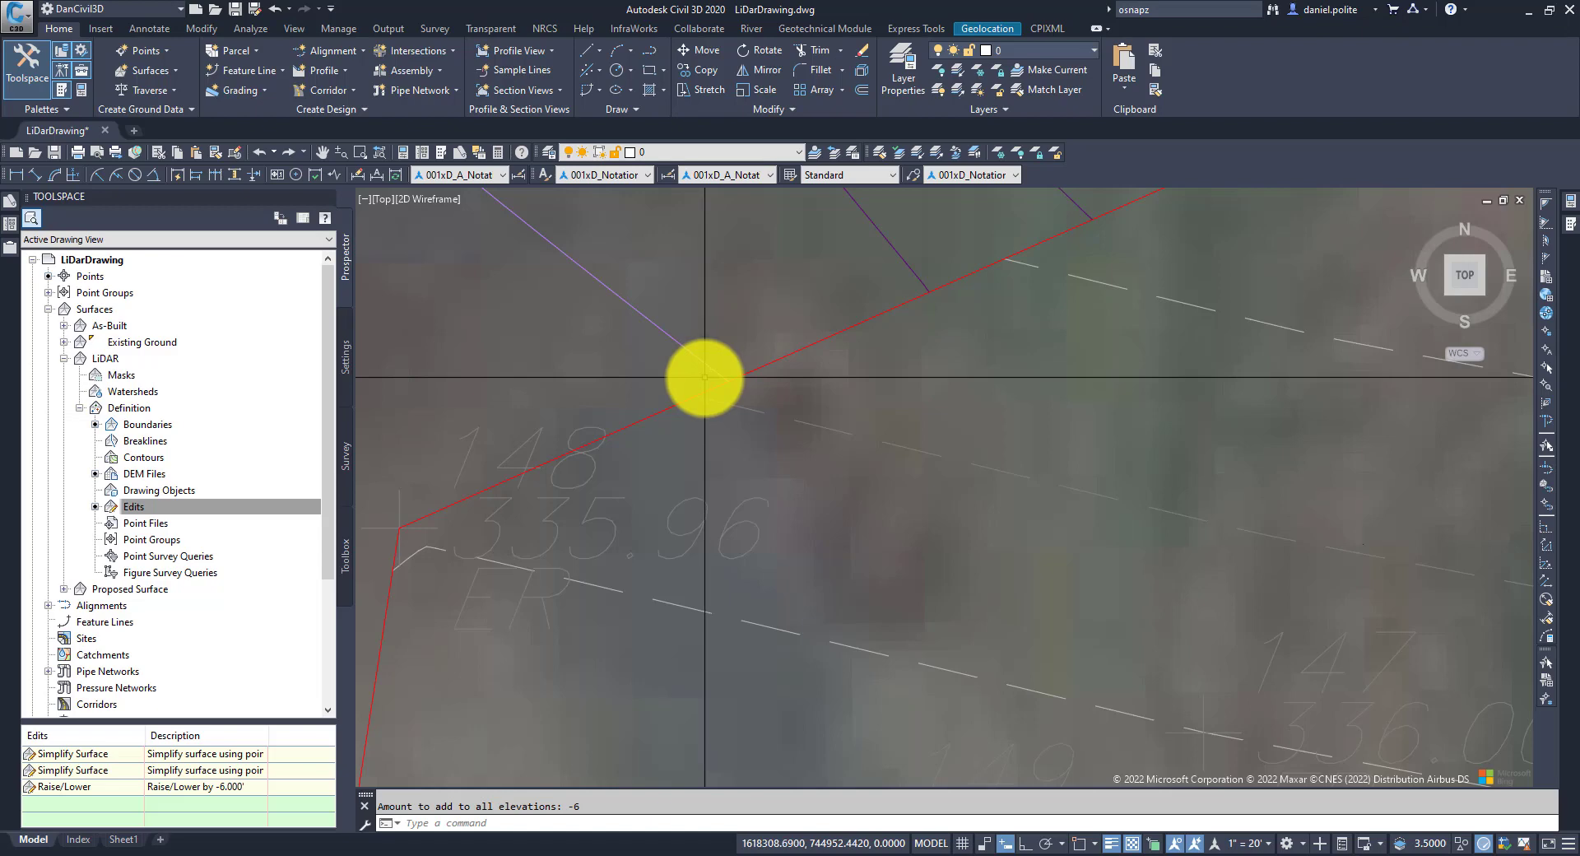
mouse_move(705, 377)
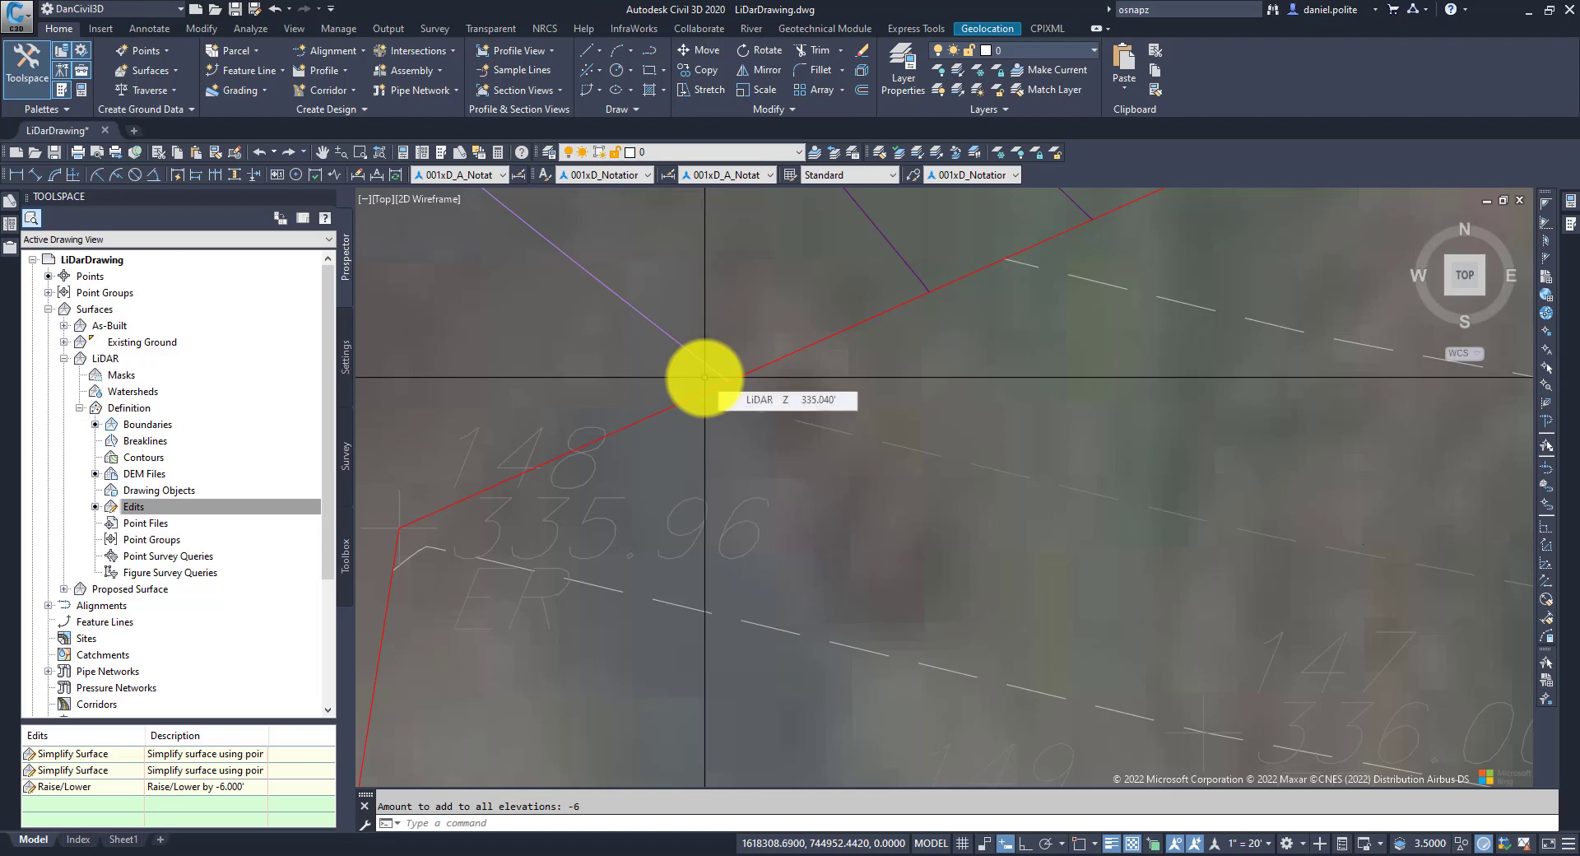
scroll(705, 377, "down", 5)
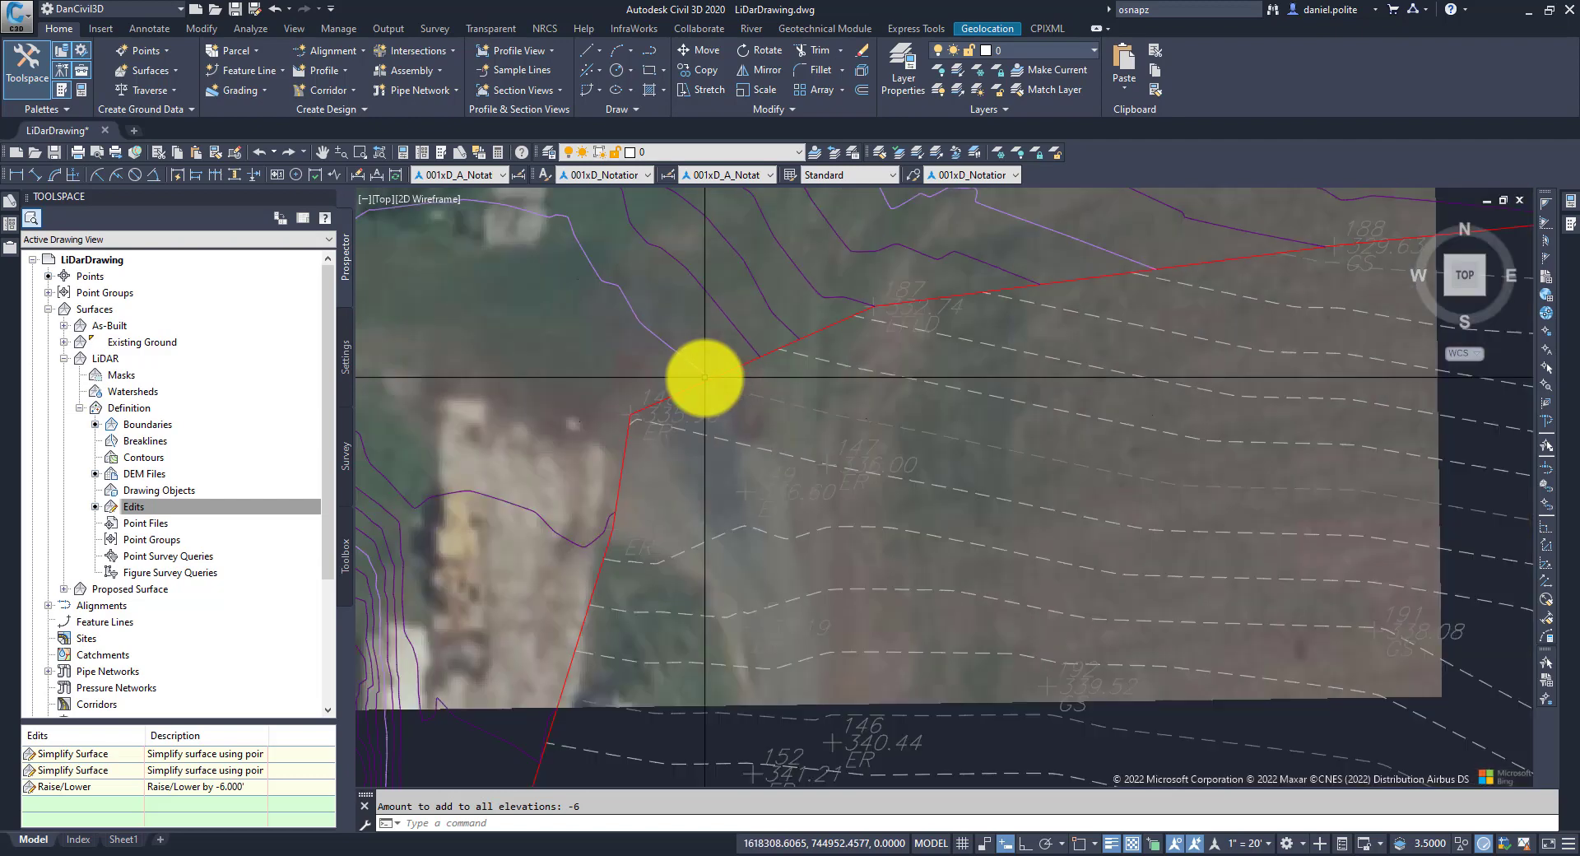
scroll(706, 377, "down", 3)
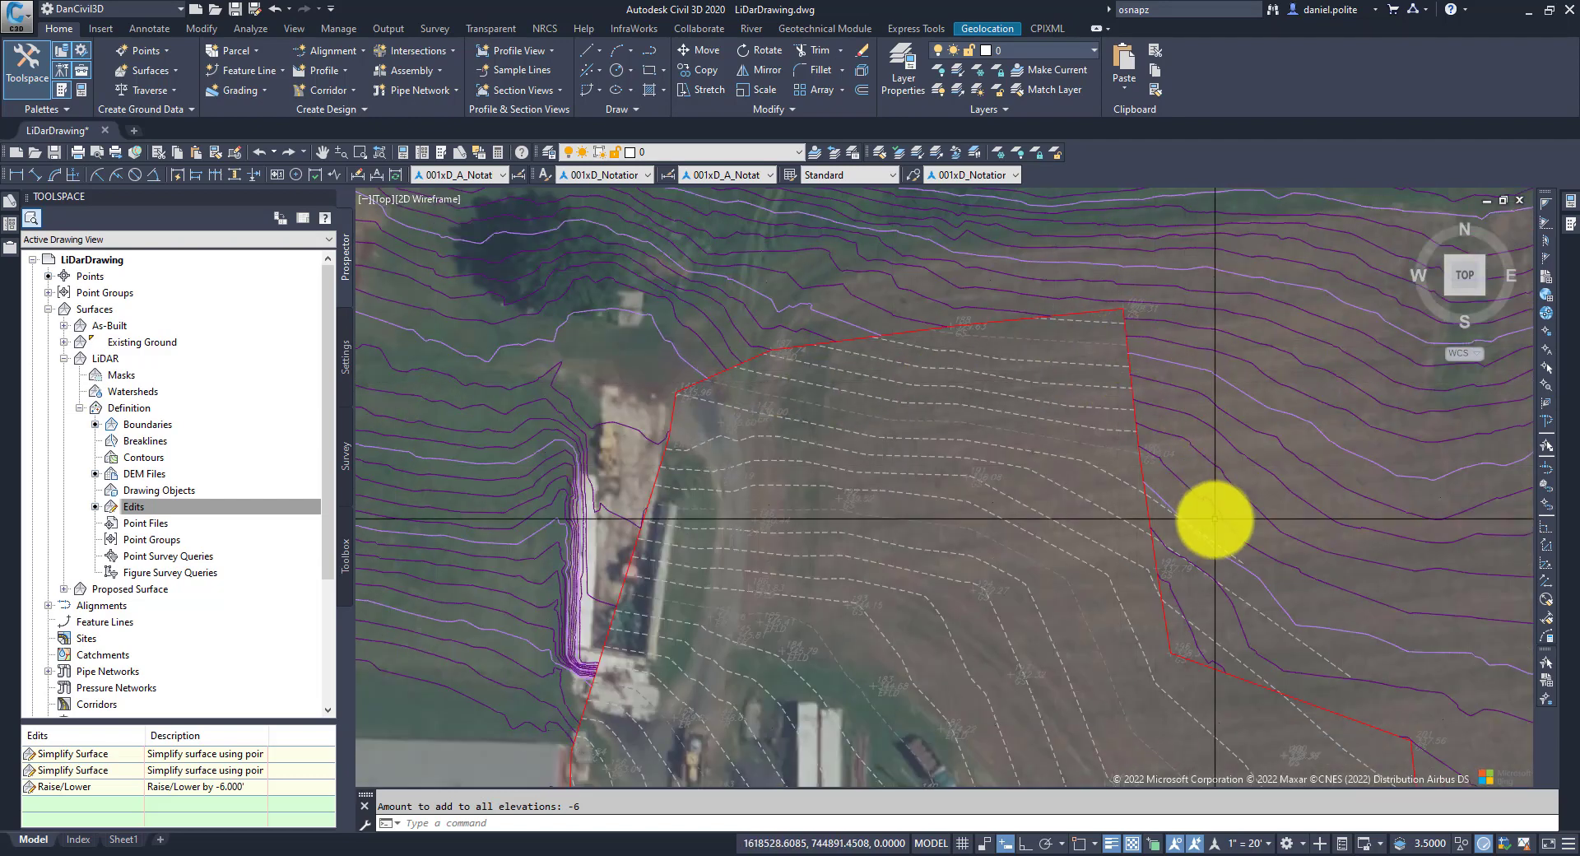
mouse_move(1215, 519)
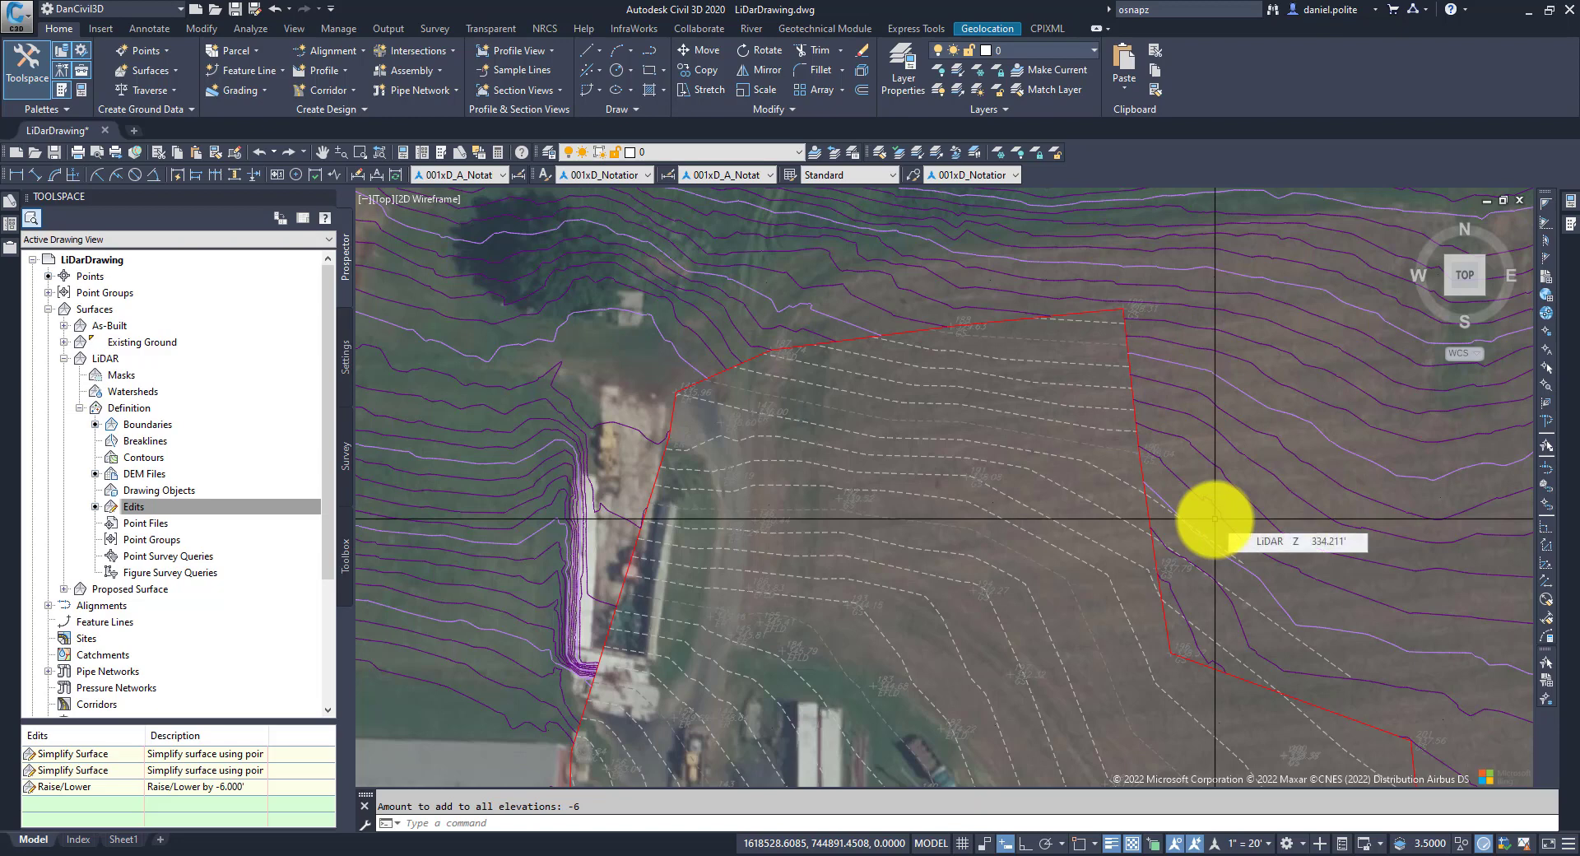
scroll(1221, 527, "down", 2)
left_click_drag(1079, 468, 1028, 424)
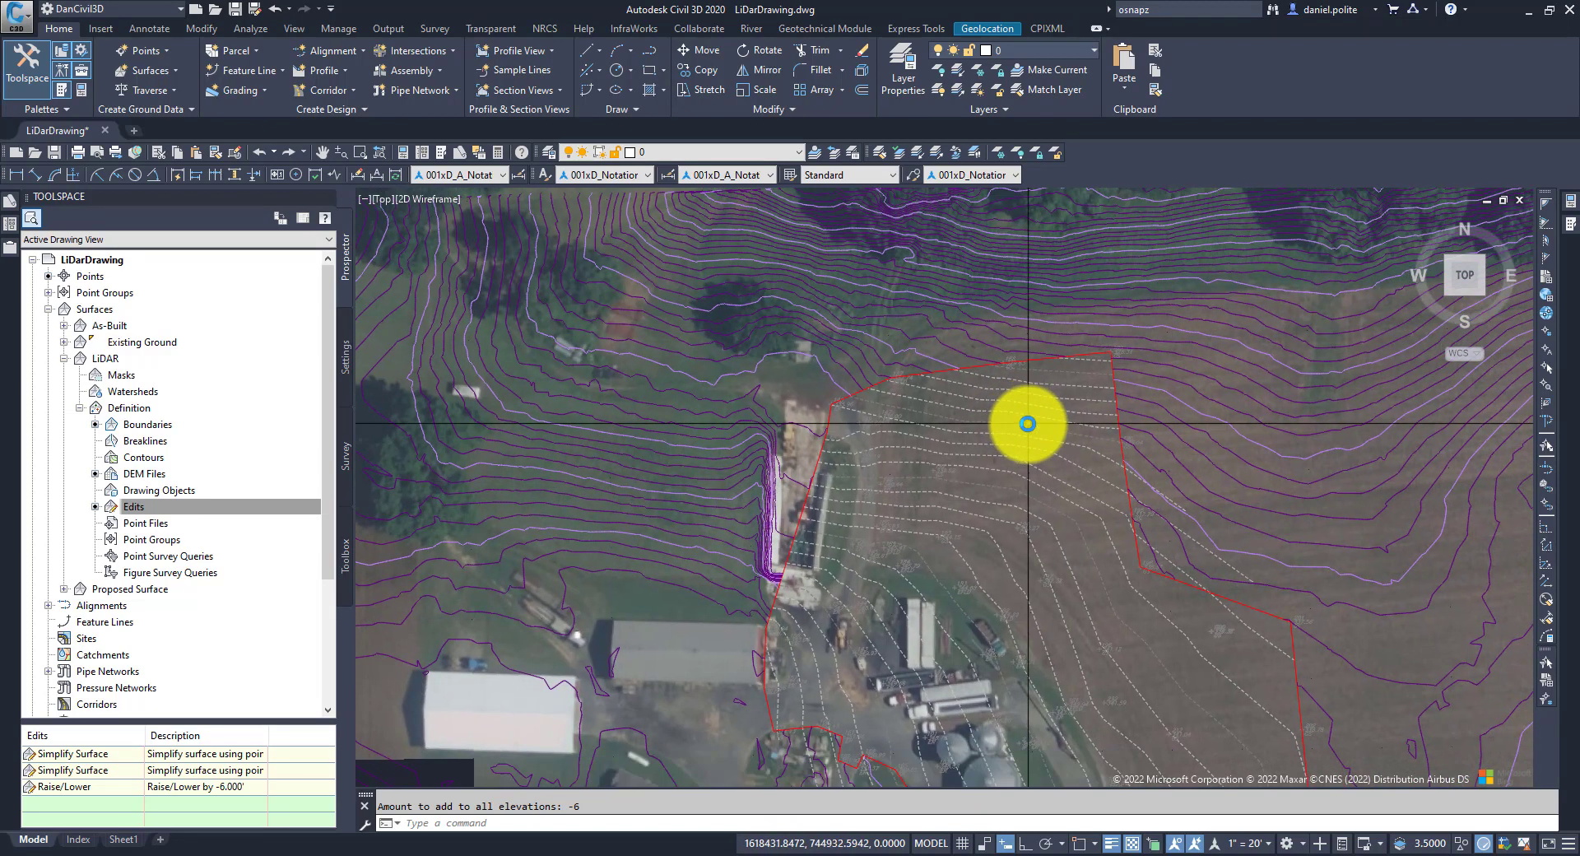